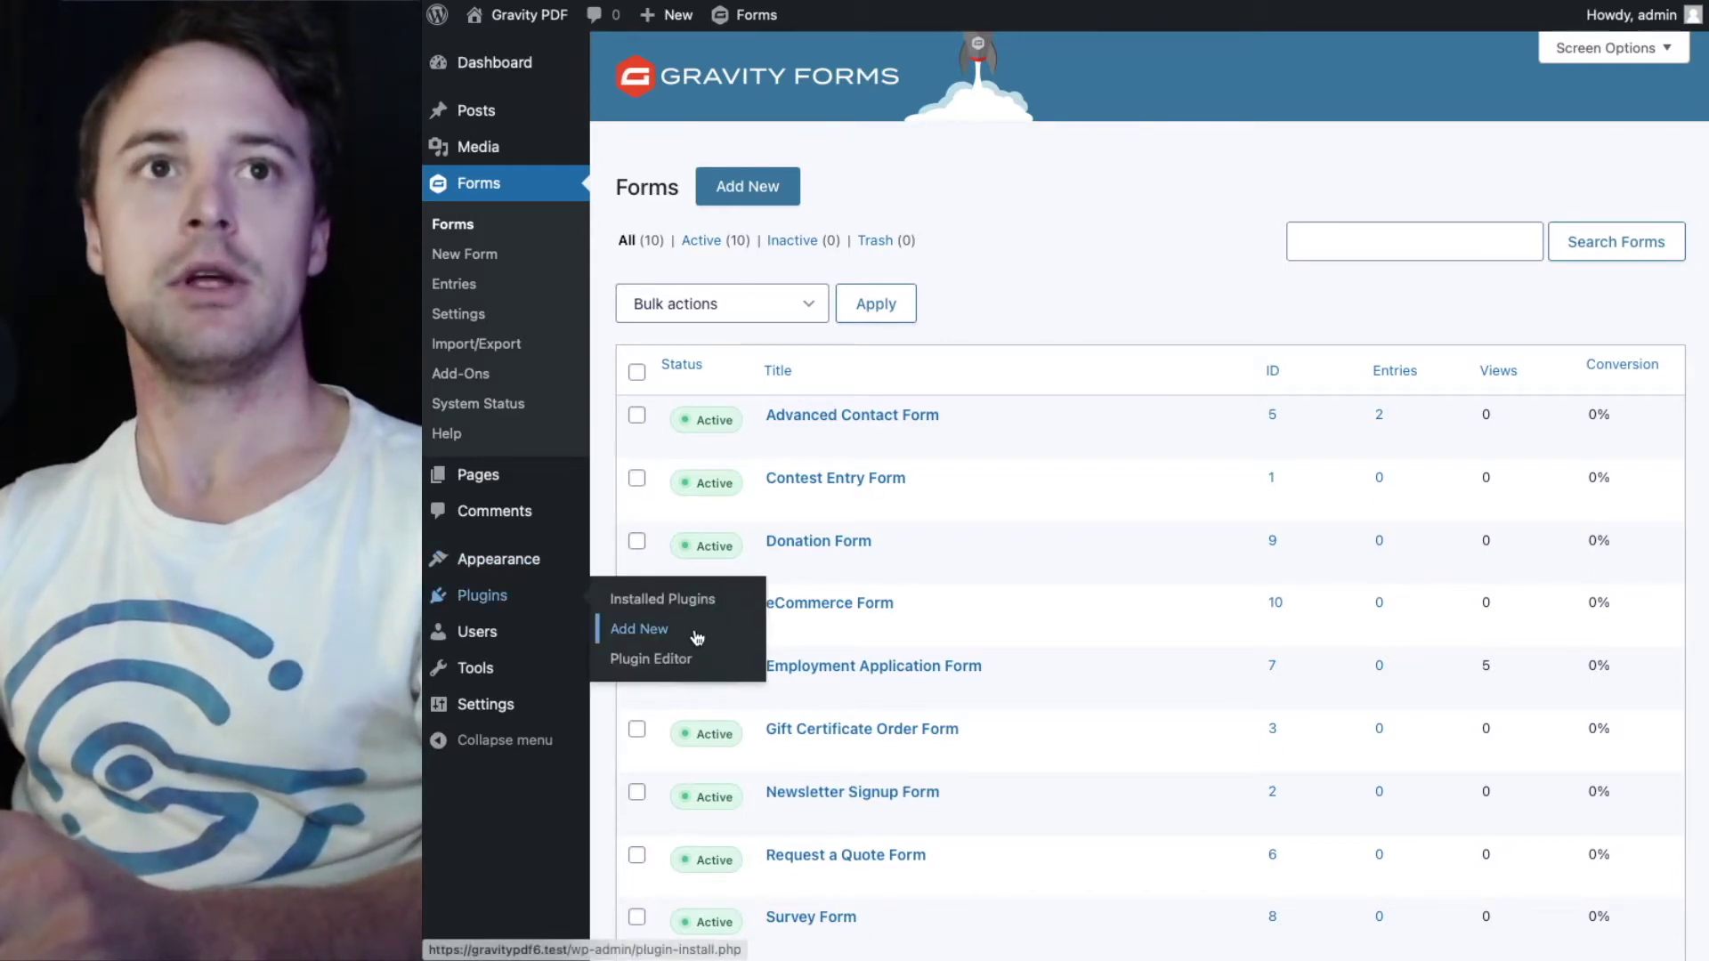
Search the plugin directory for 'gravity pdf' from Plugins > Add New.
click(704, 631)
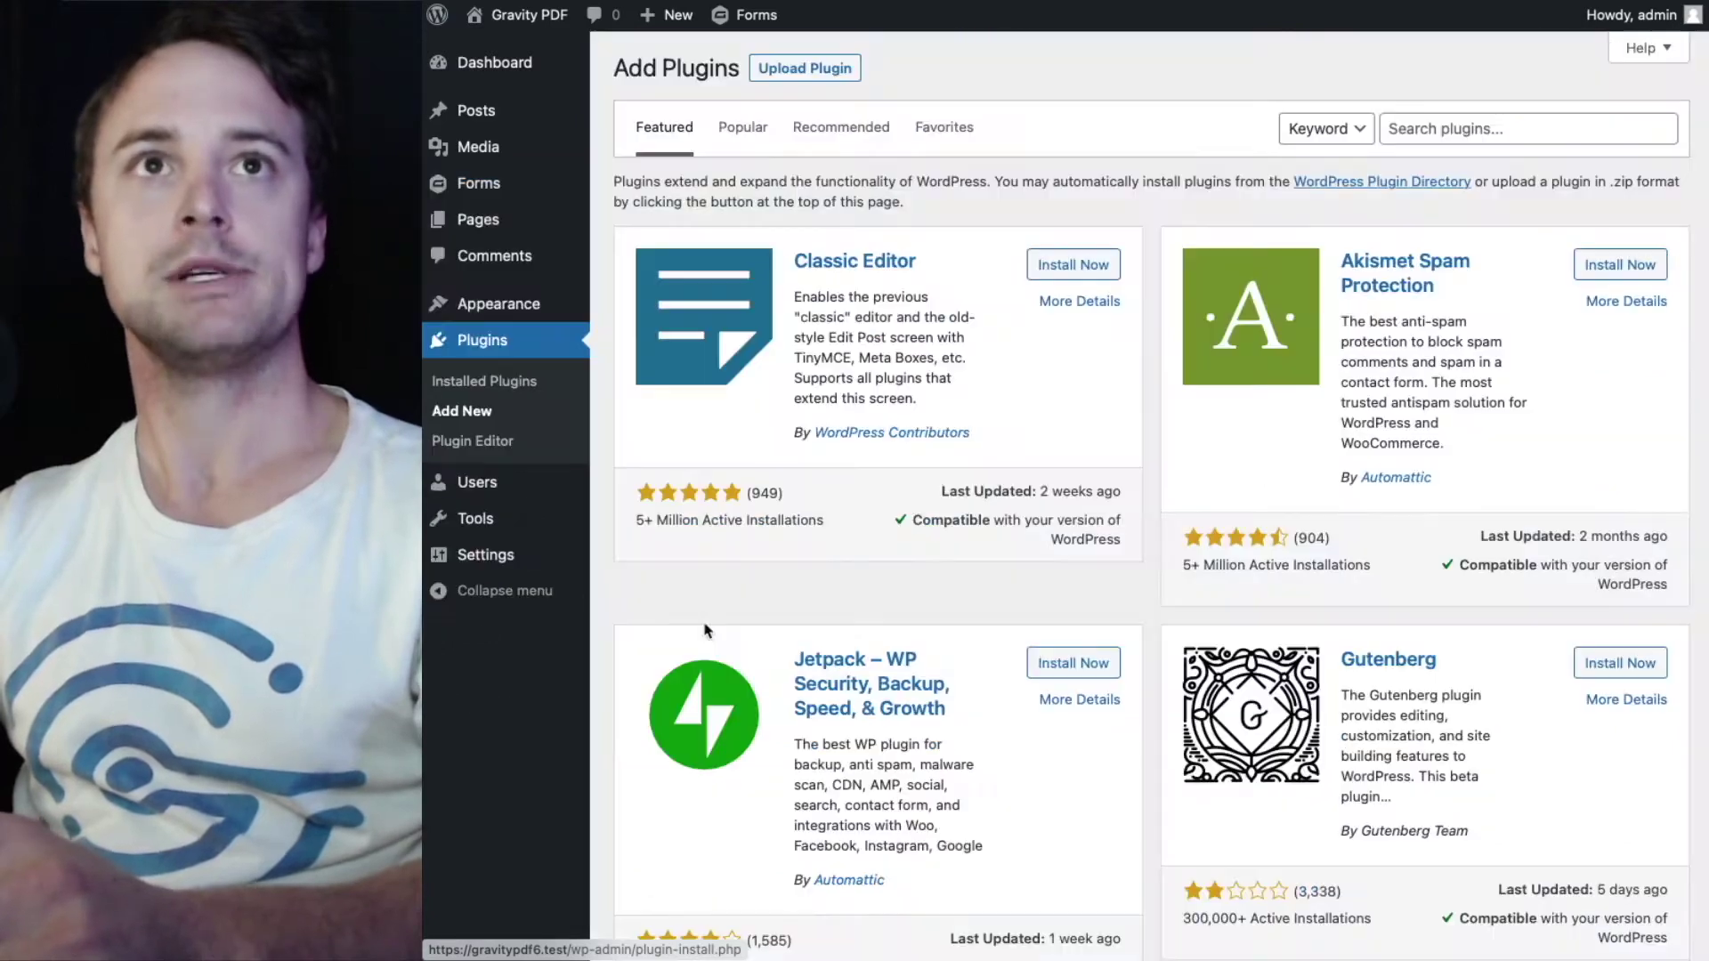
click(1537, 138)
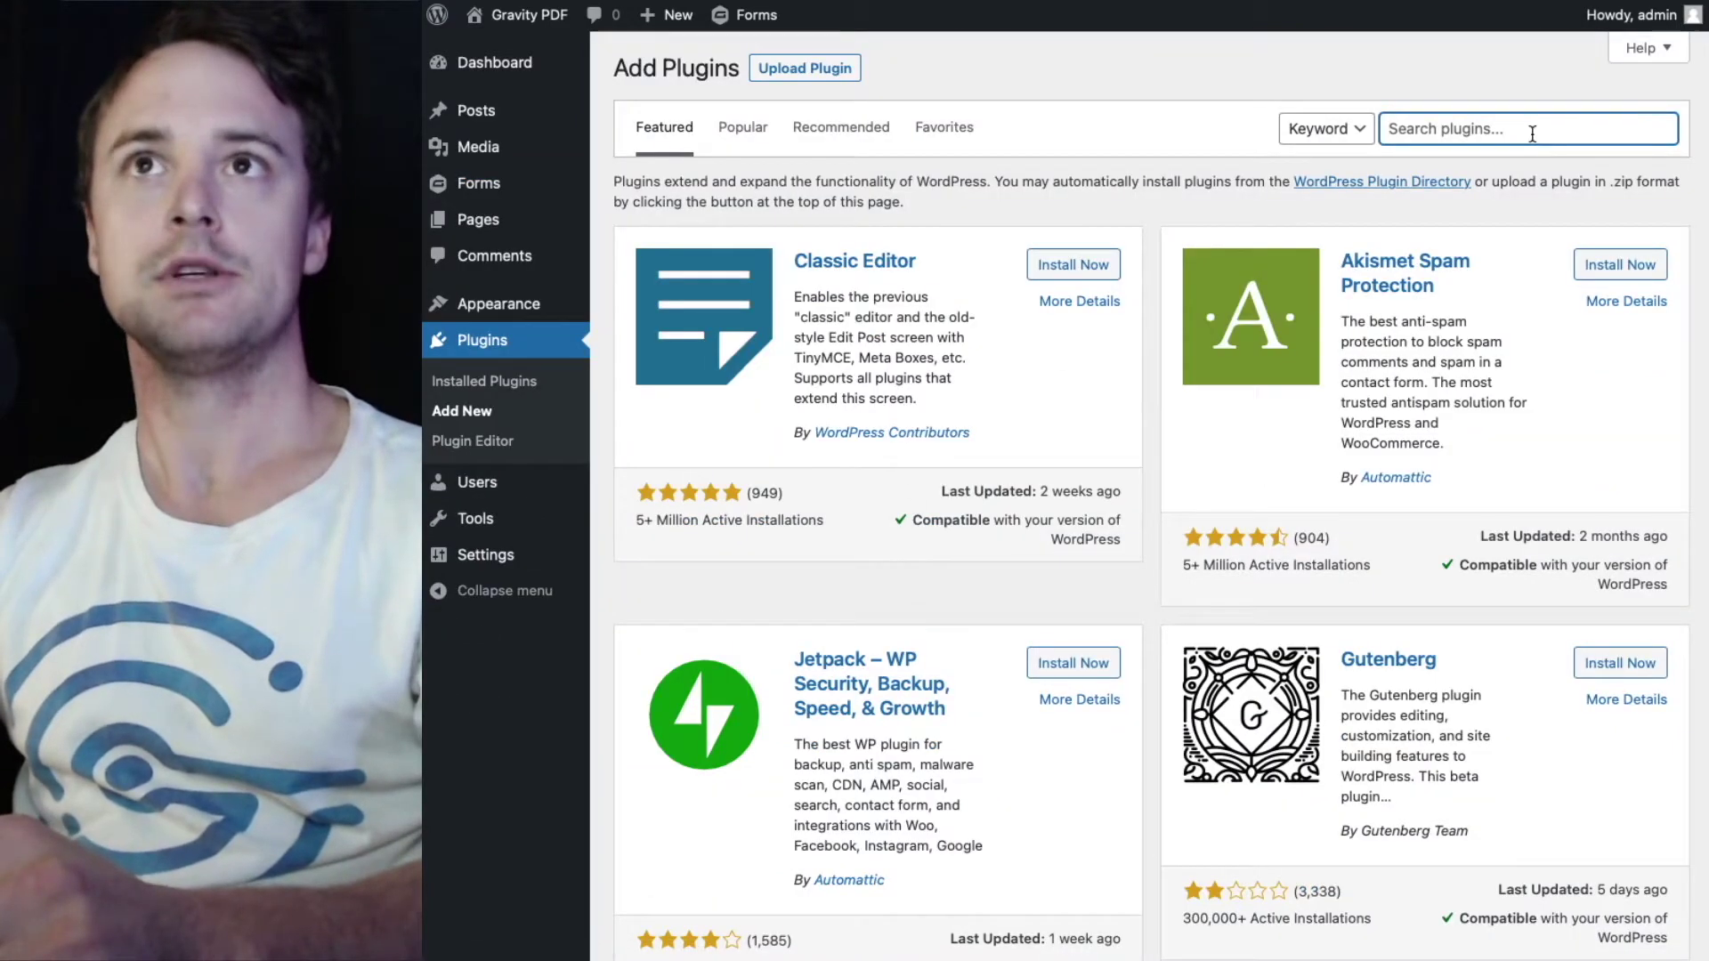
text(gravity pdf)
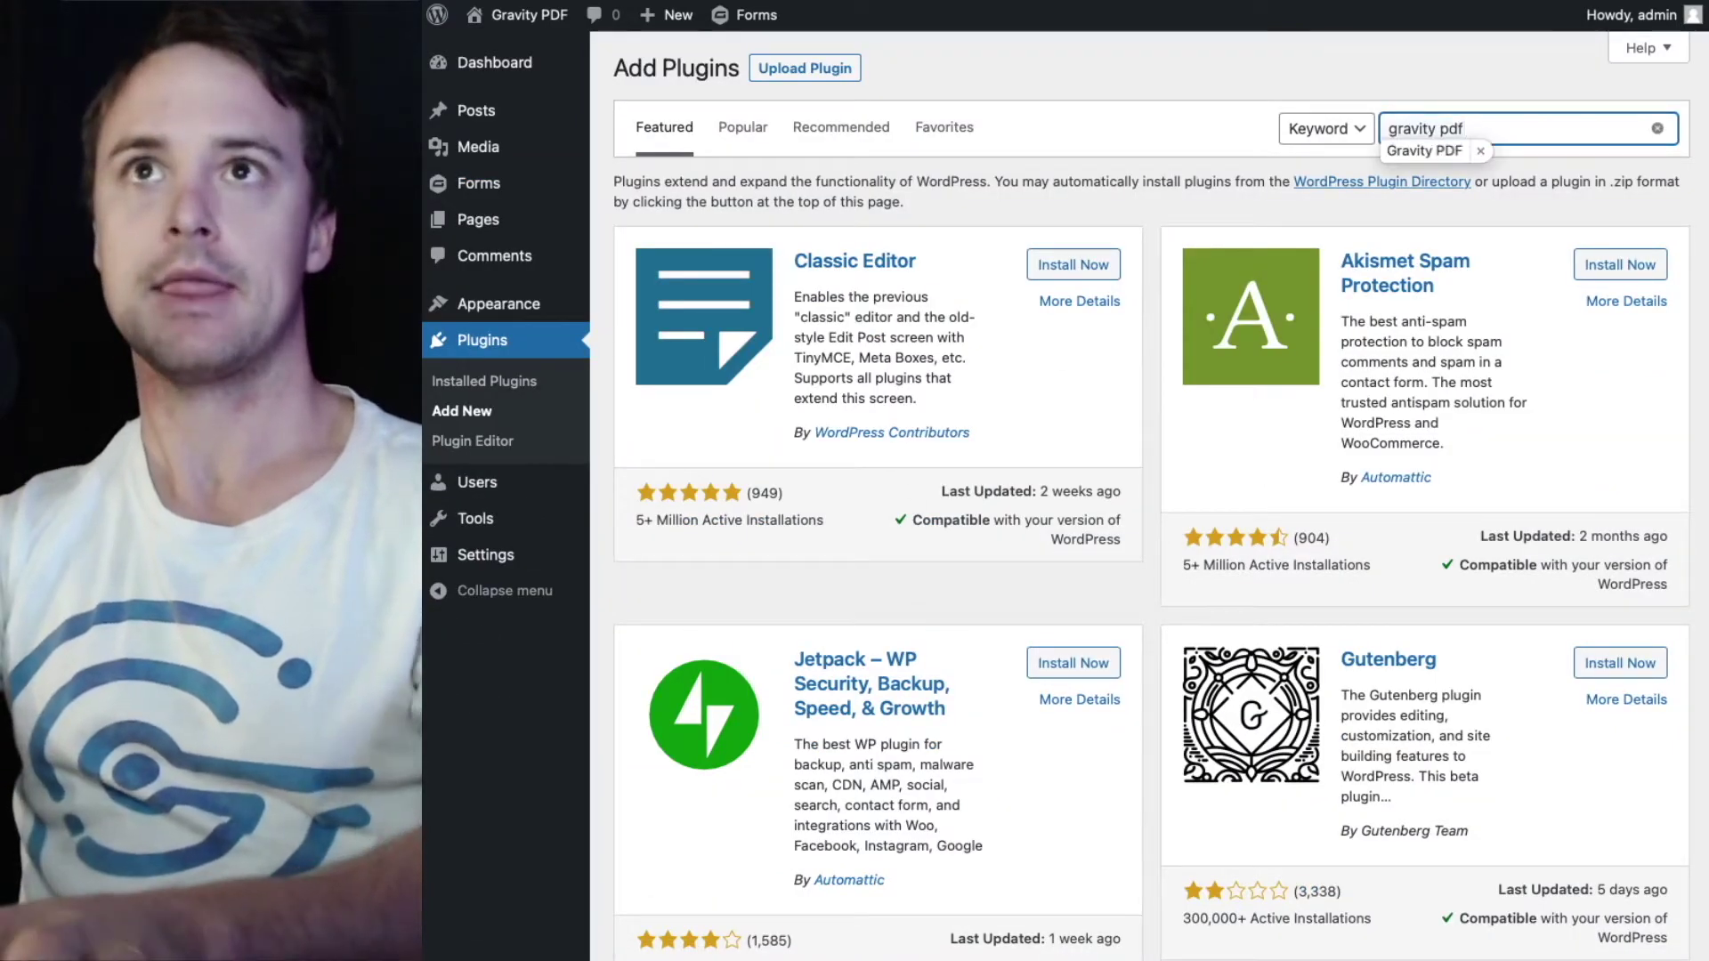
key(Down)
key(Return)
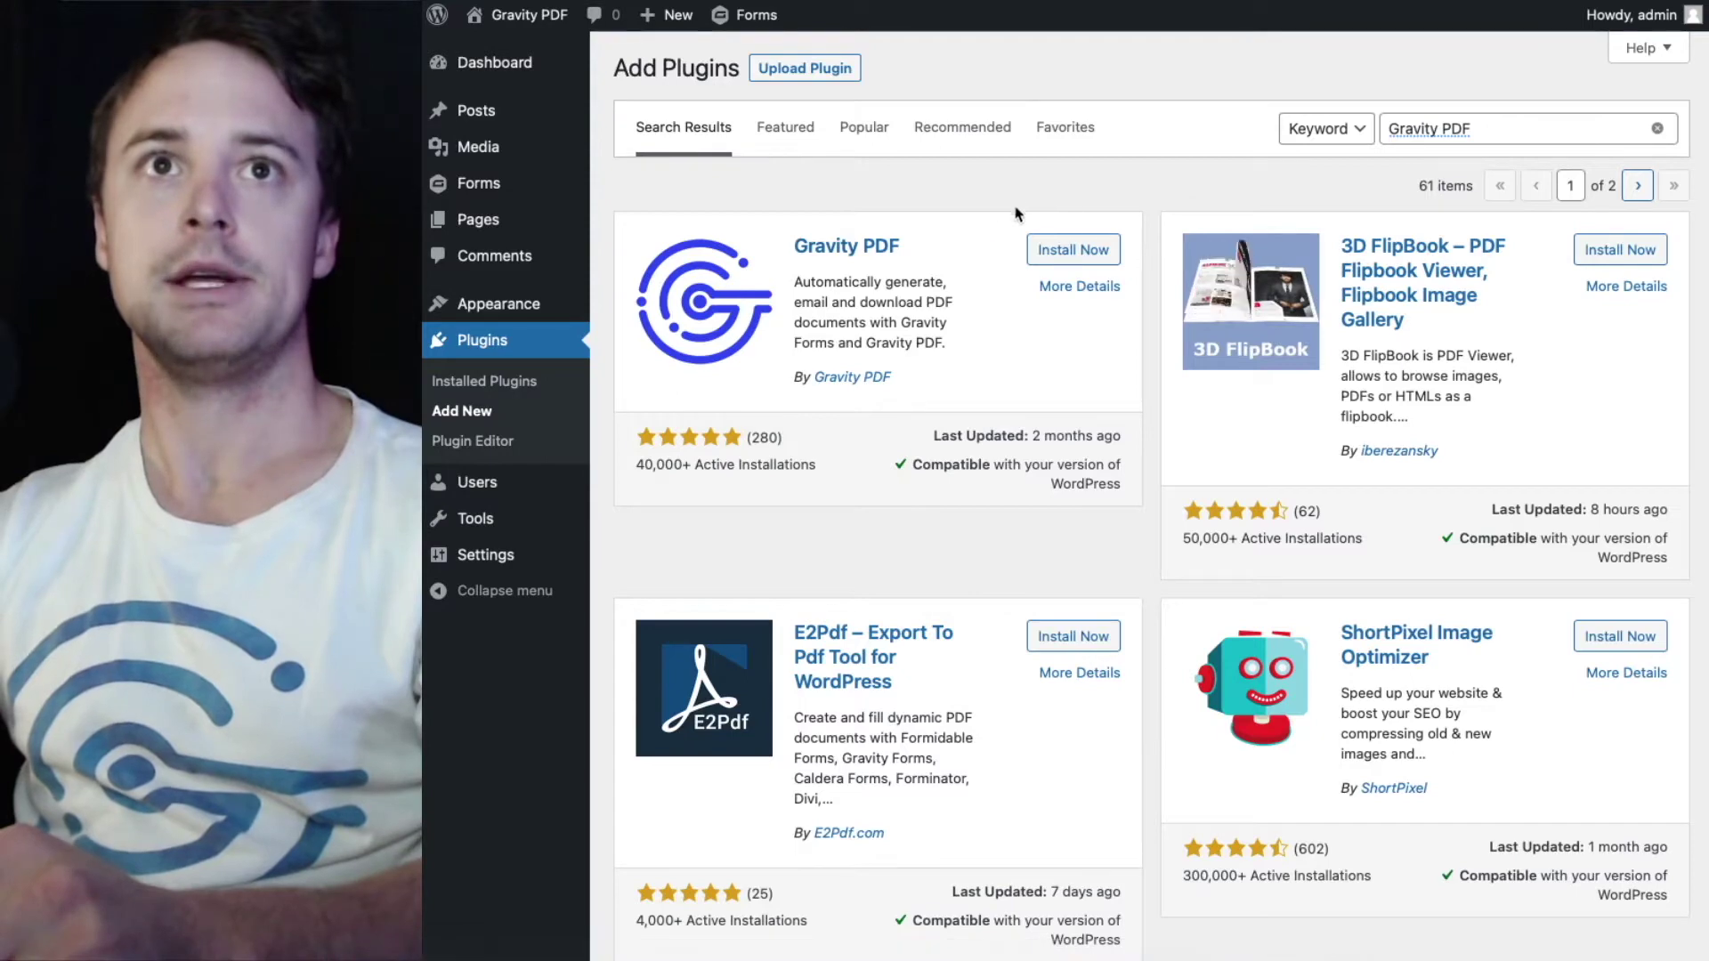
Install the Gravity PDF plugin from its card and activate it once installed.
click(1090, 252)
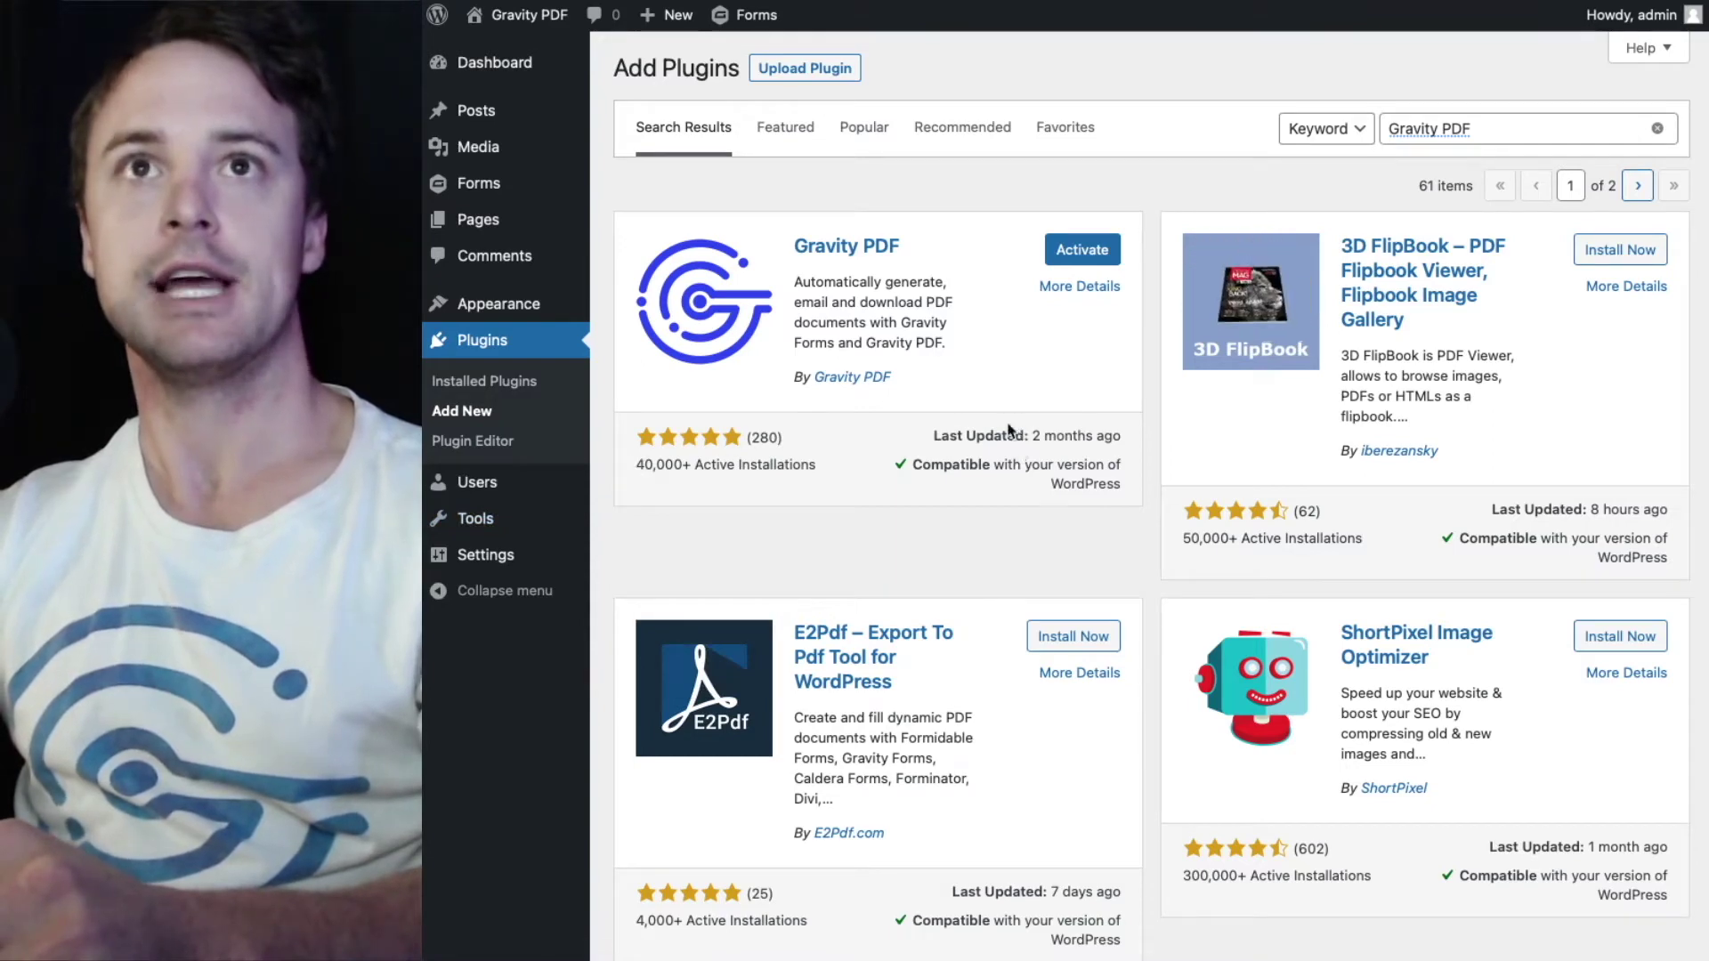
click(1085, 255)
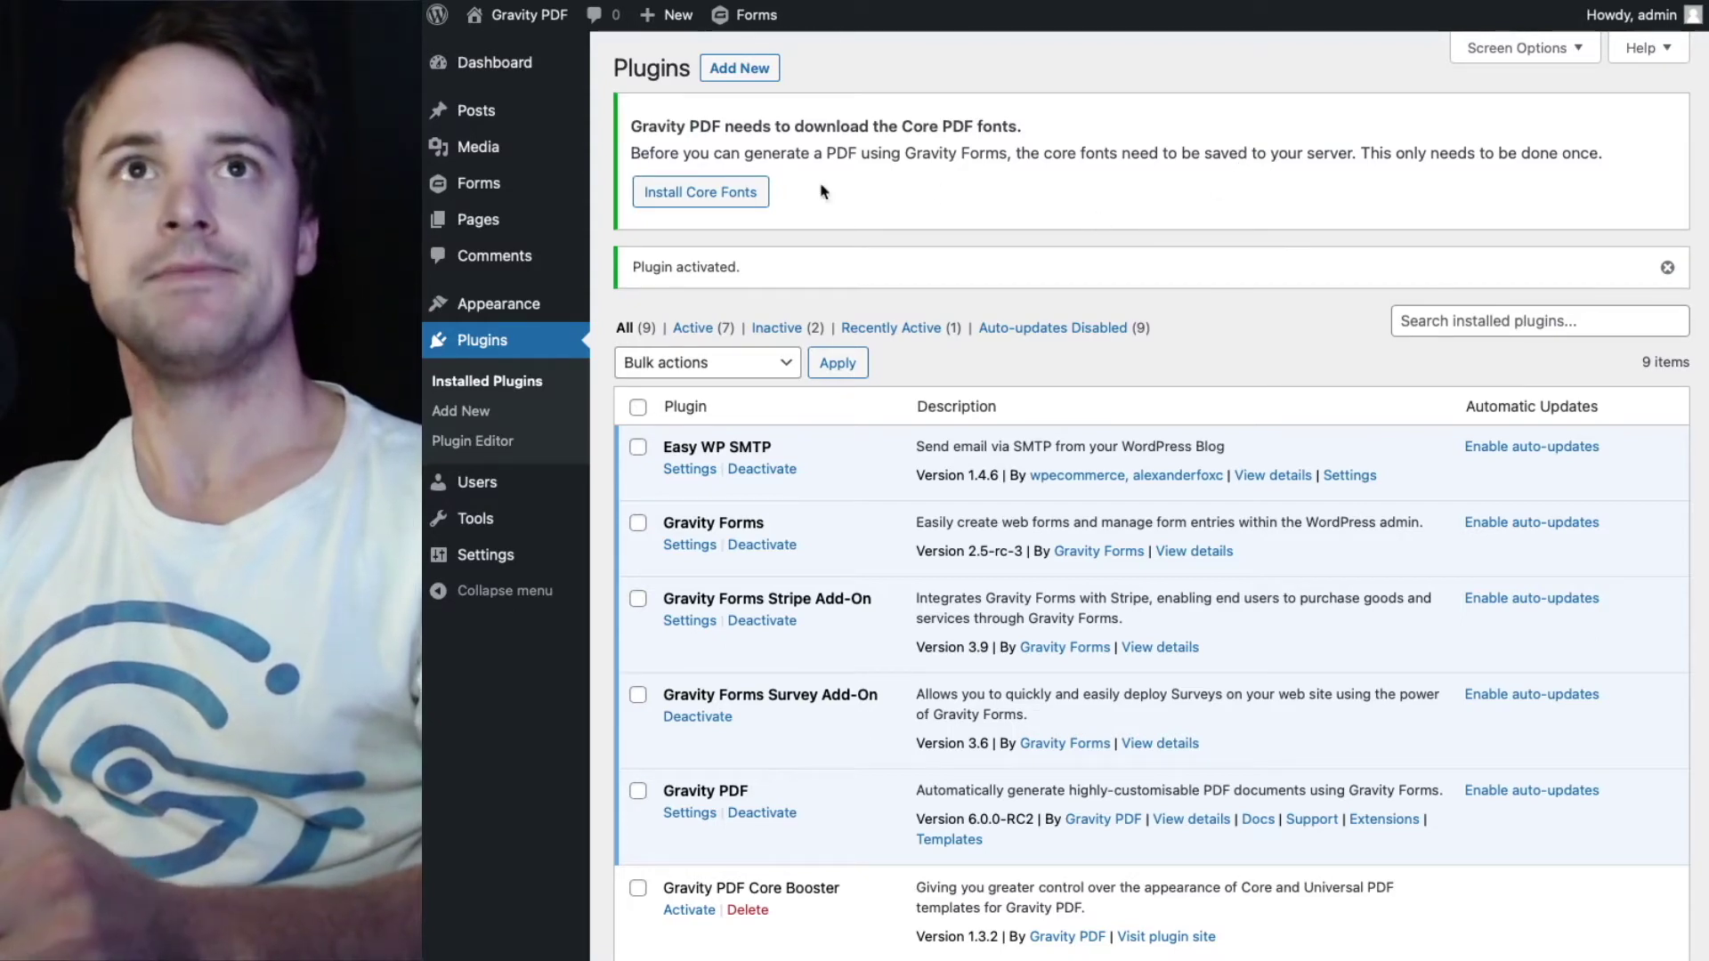
Install the Gravity PDF core fonts, then return to the Gravity Forms list.
click(685, 194)
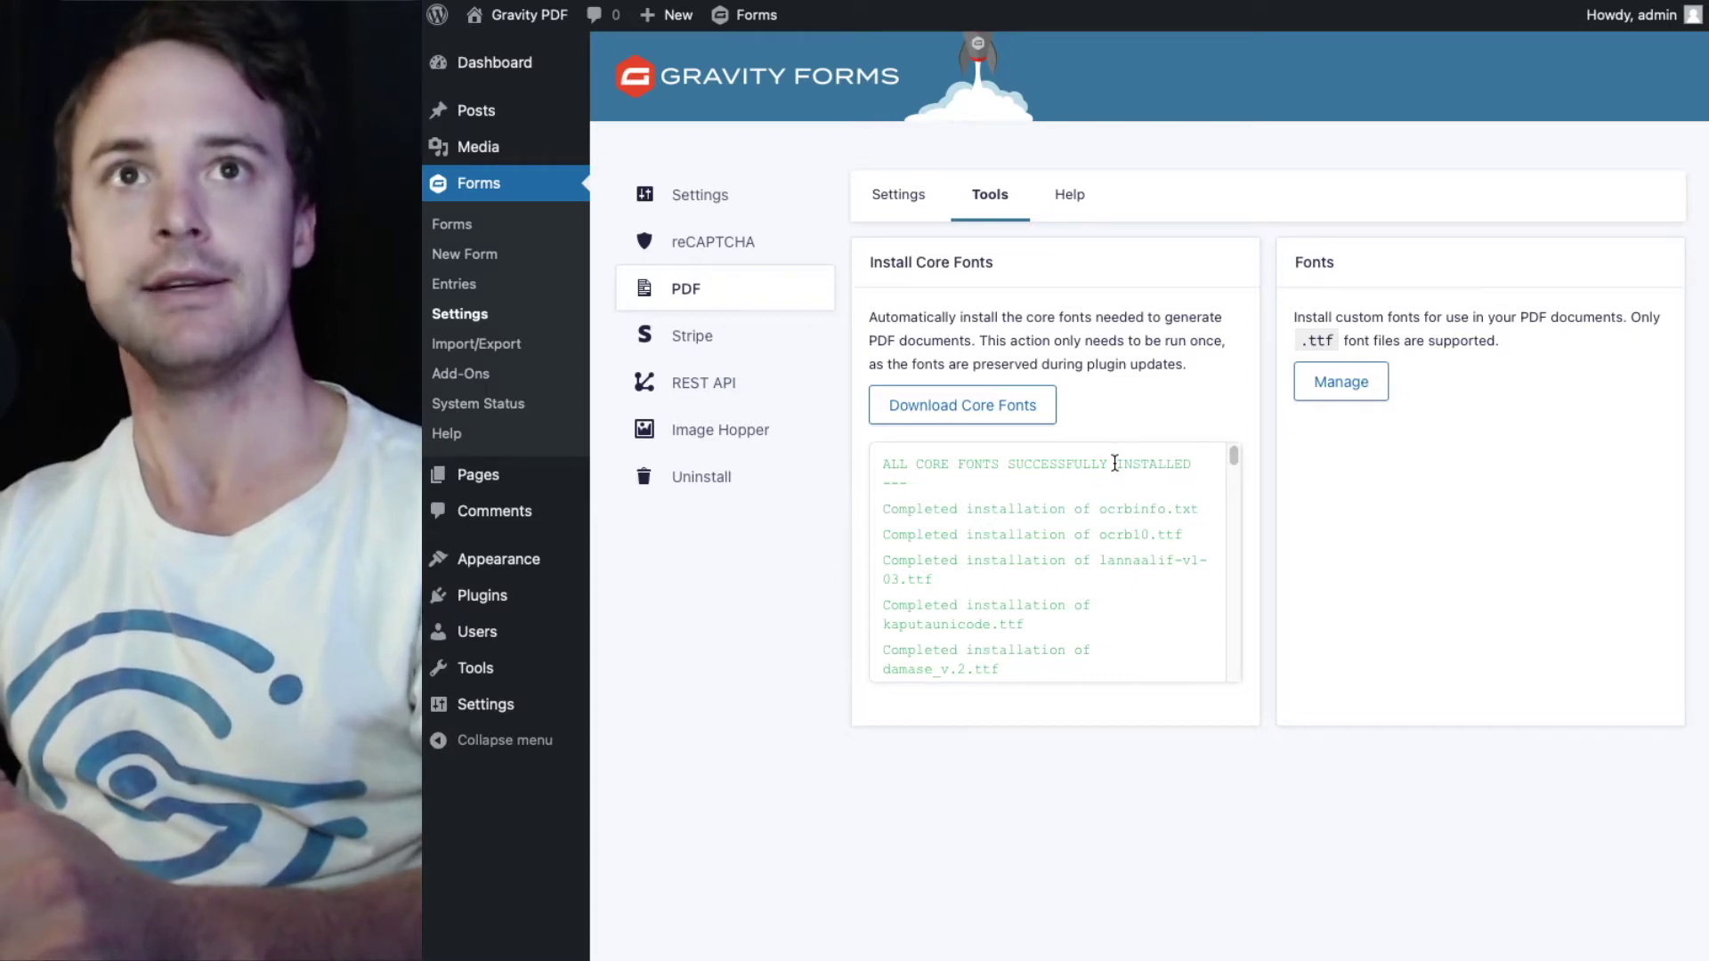
click(496, 235)
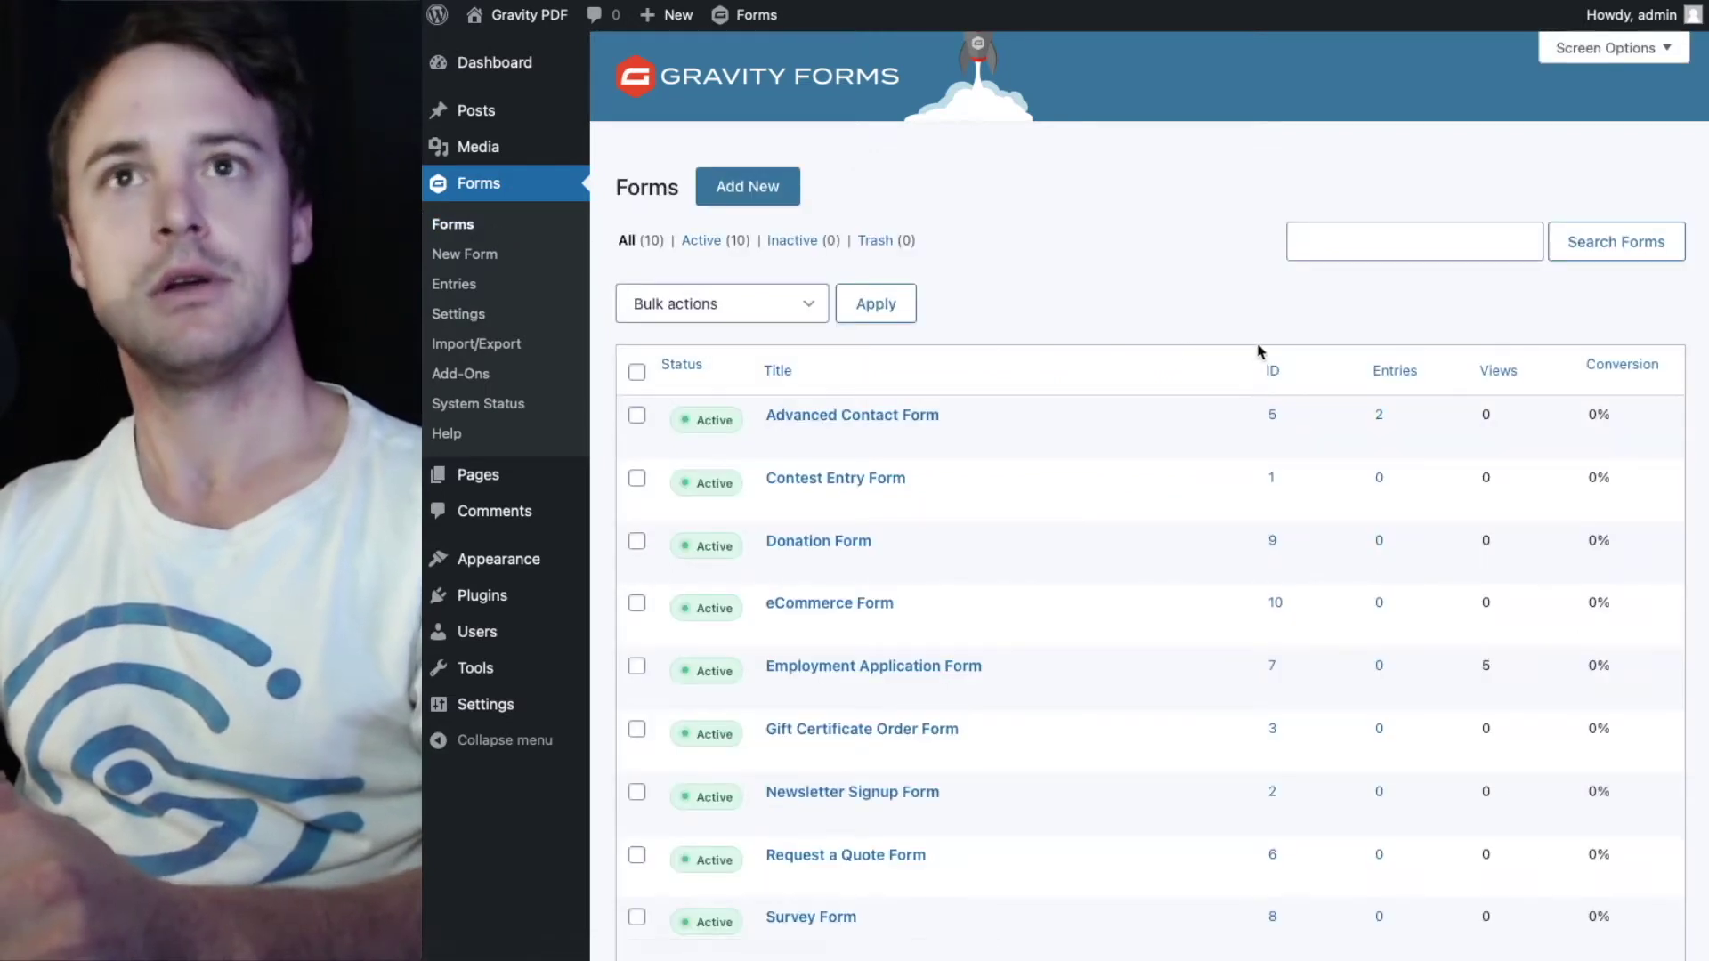
scroll(1254, 345, down, 1)
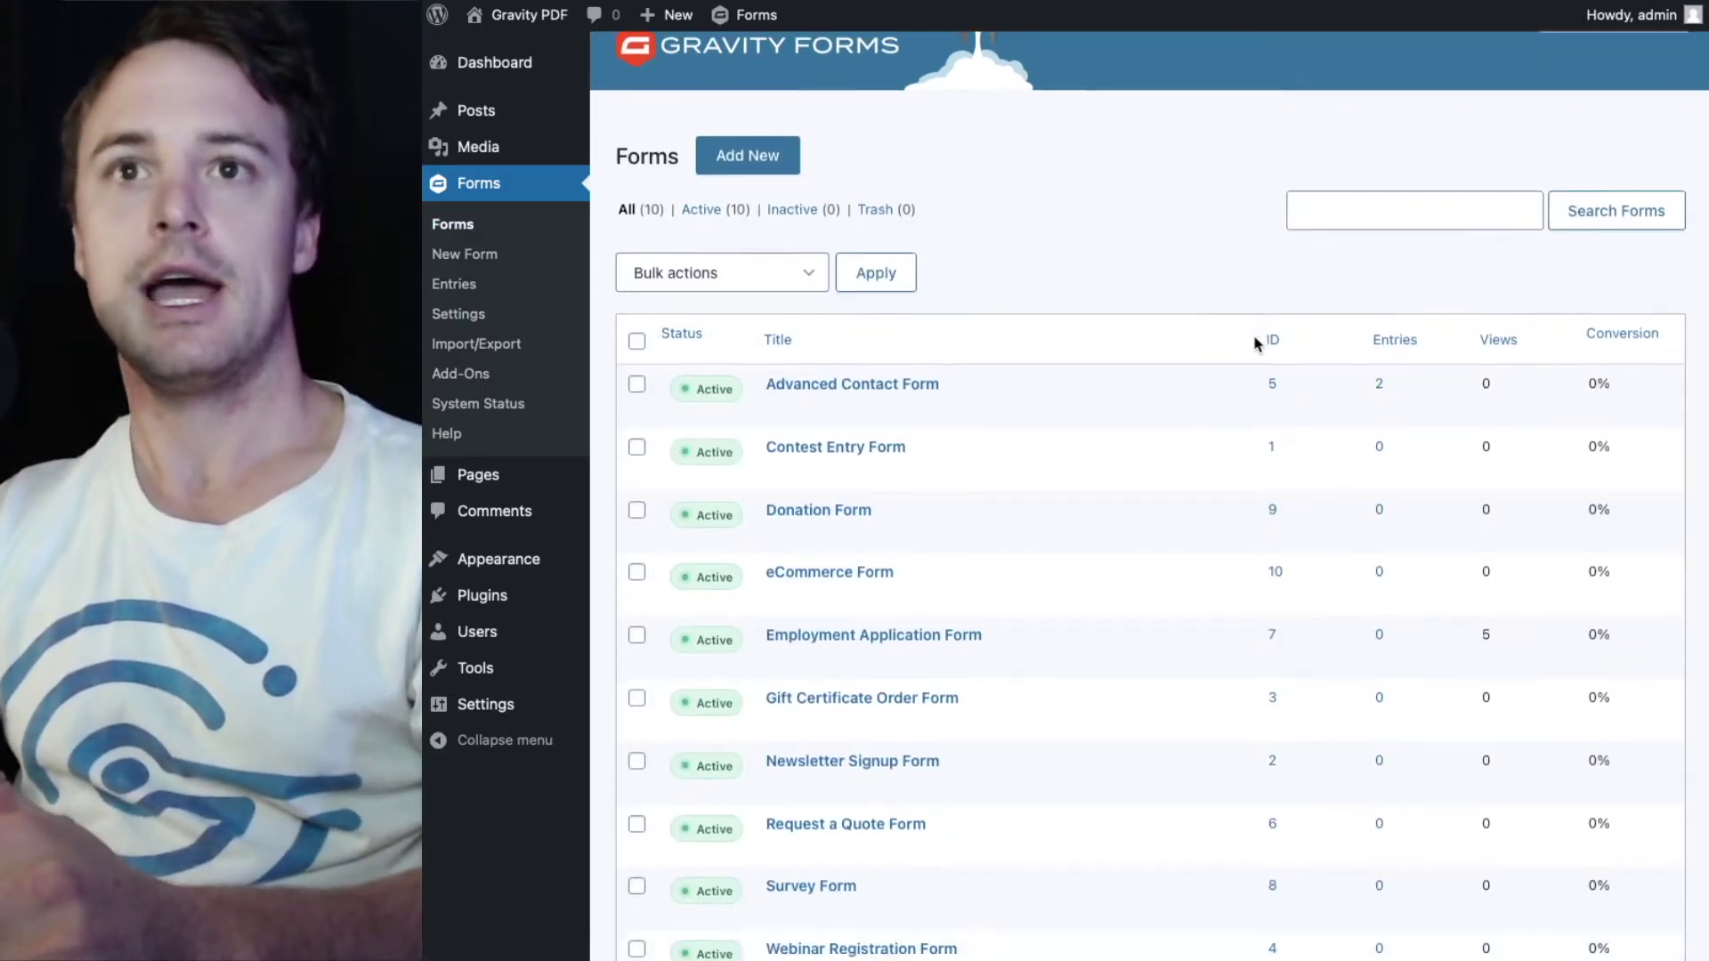
scroll(1254, 345, down, 1)
scroll(1255, 346, down, 2)
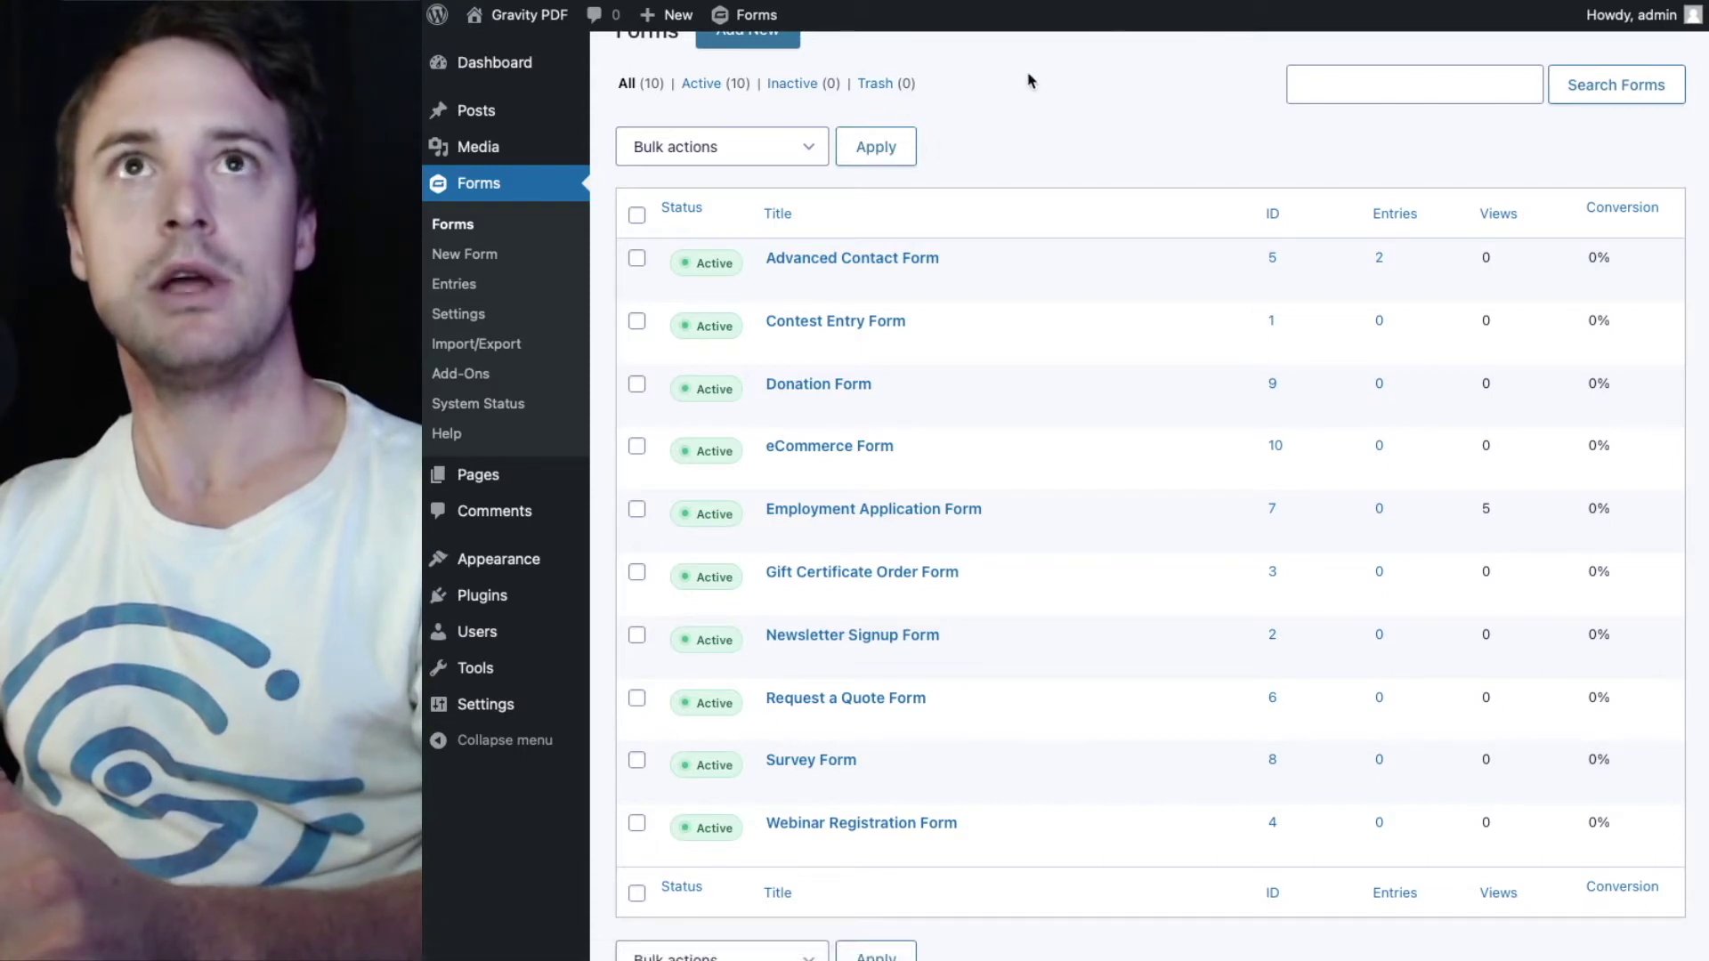
Switch to the browser tab with the Gravity Forms Template Library.
click(1106, 4)
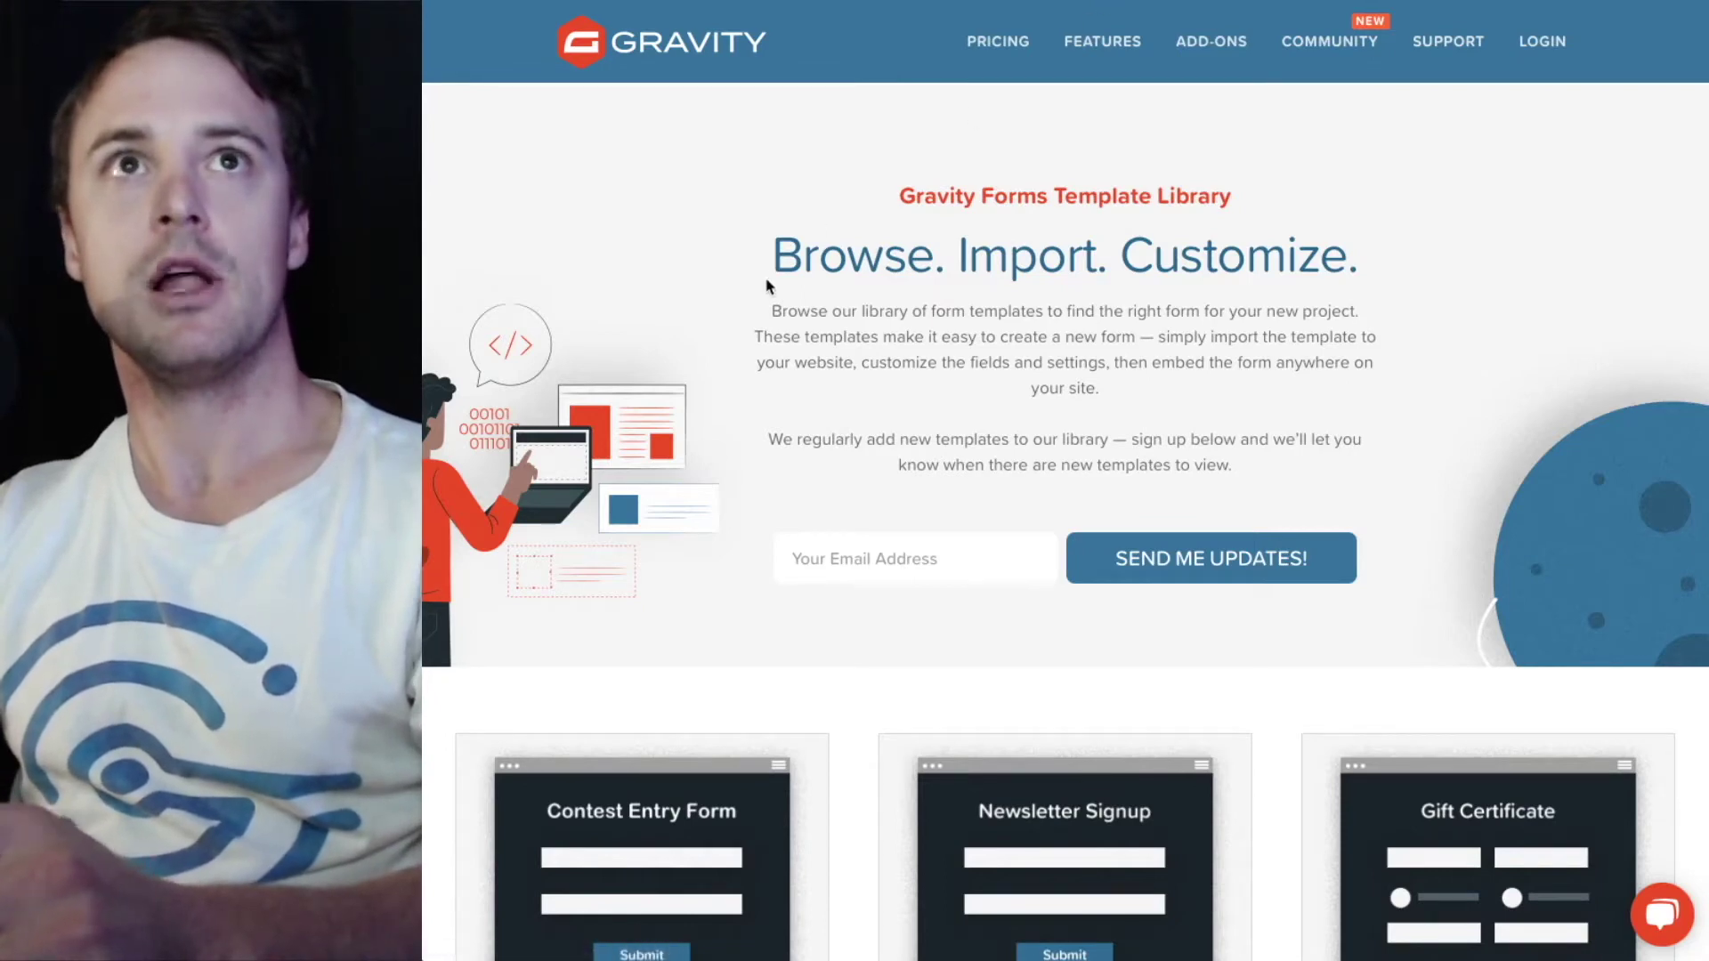
scroll(799, 241, down, 1)
scroll(800, 242, down, 3)
scroll(799, 254, down, 2)
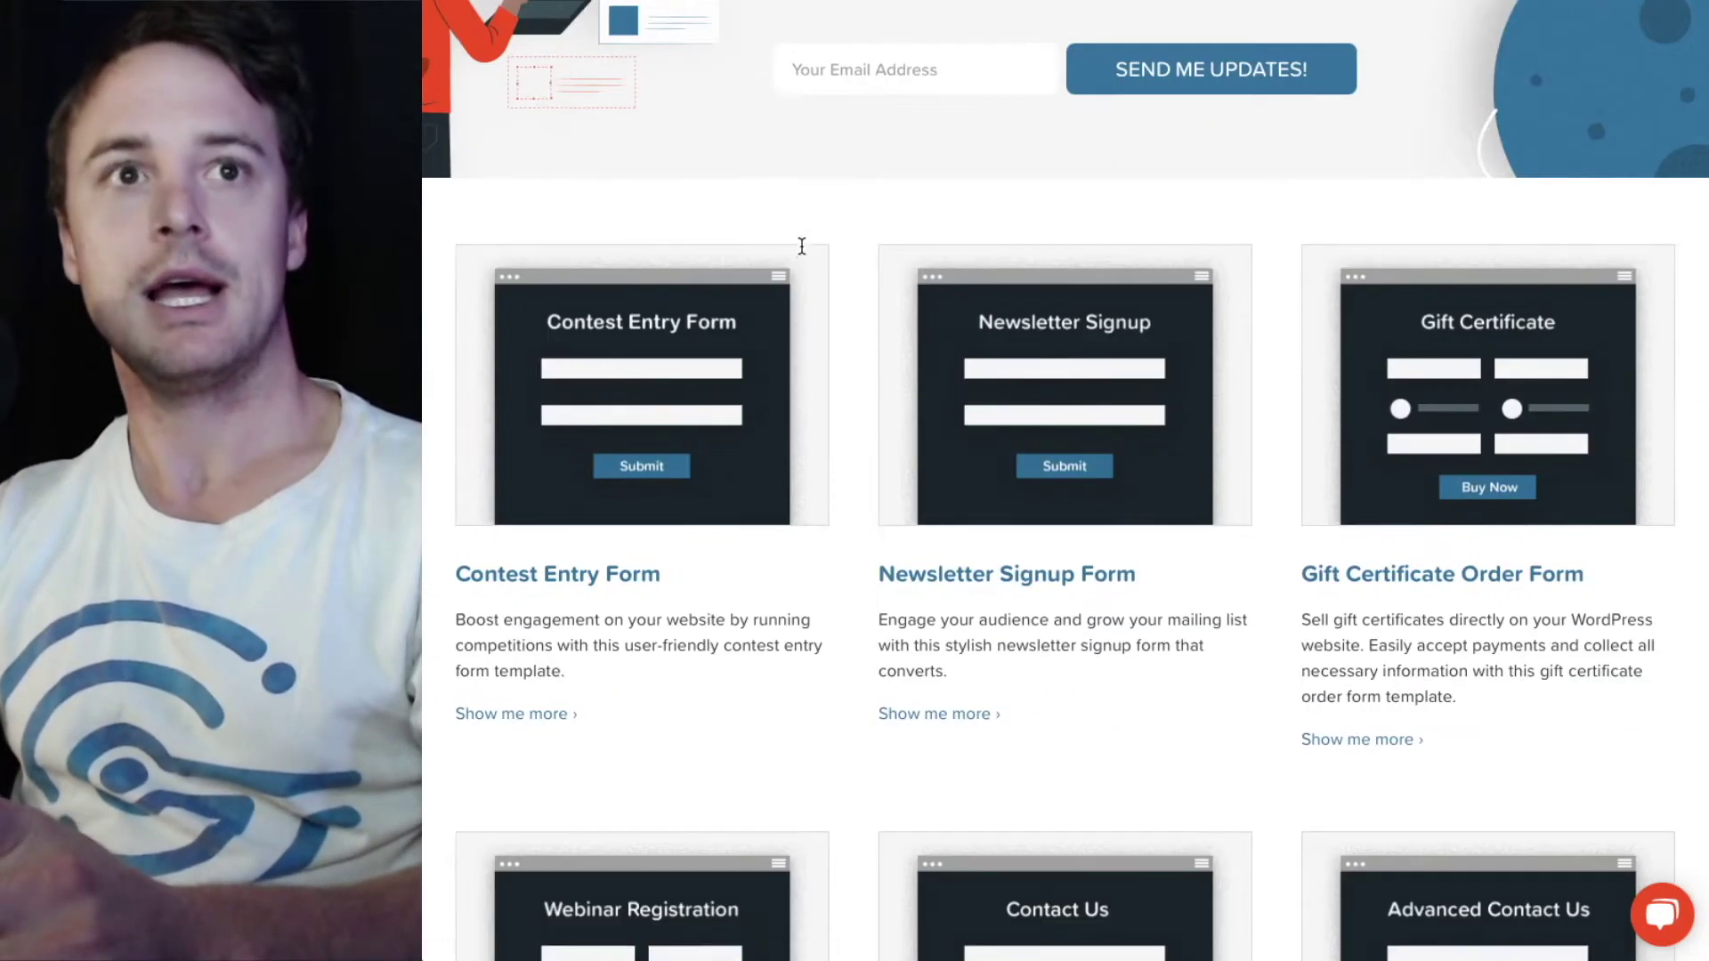
scroll(801, 262, down, 1)
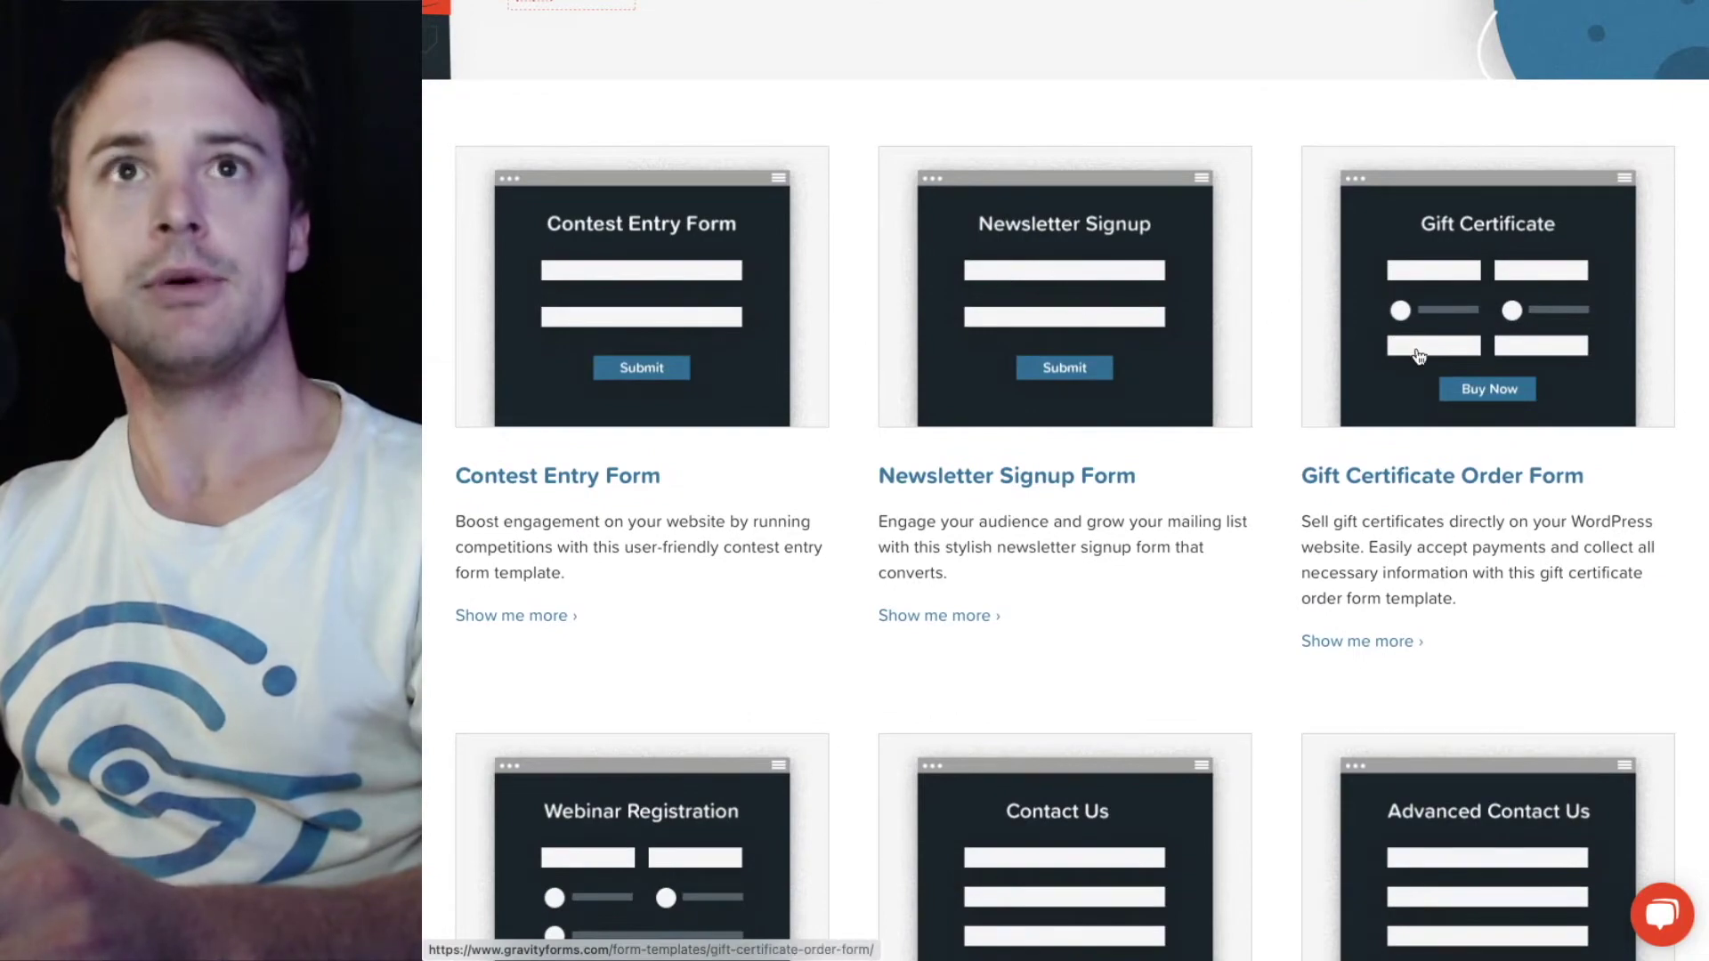
scroll(1424, 352, down, 2)
scroll(1419, 355, down, 2)
scroll(1418, 356, down, 1)
scroll(1416, 358, down, 5)
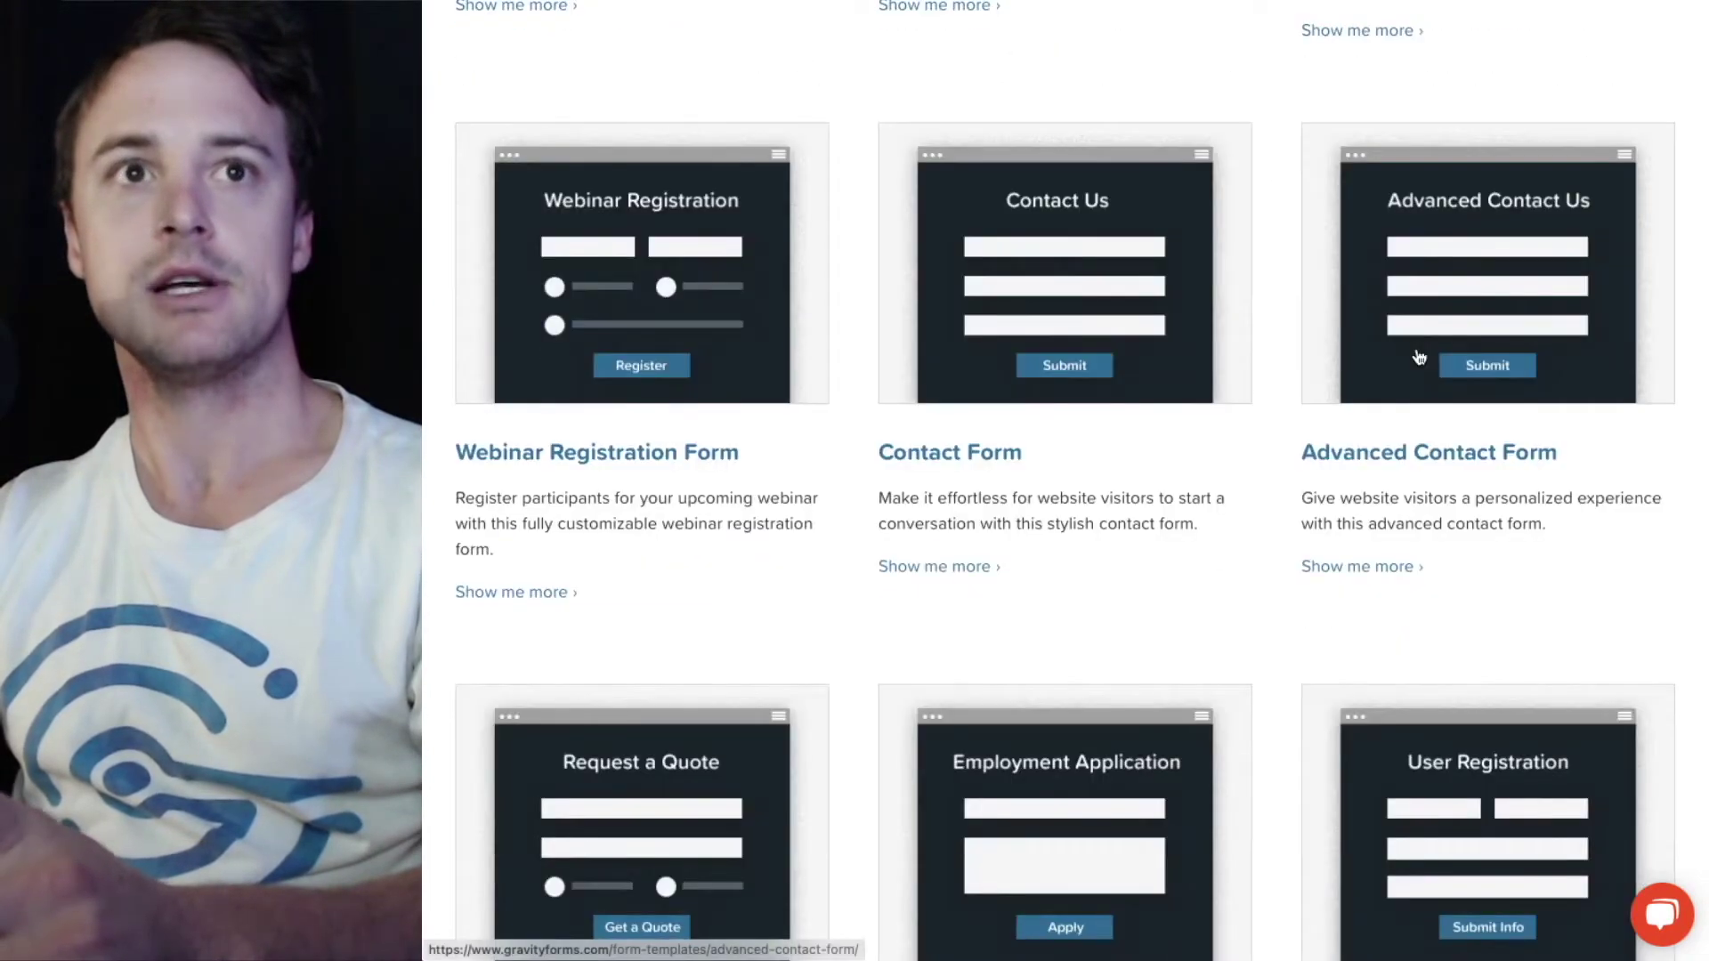
scroll(1413, 361, down, 1)
scroll(1413, 360, down, 4)
scroll(1410, 361, down, 5)
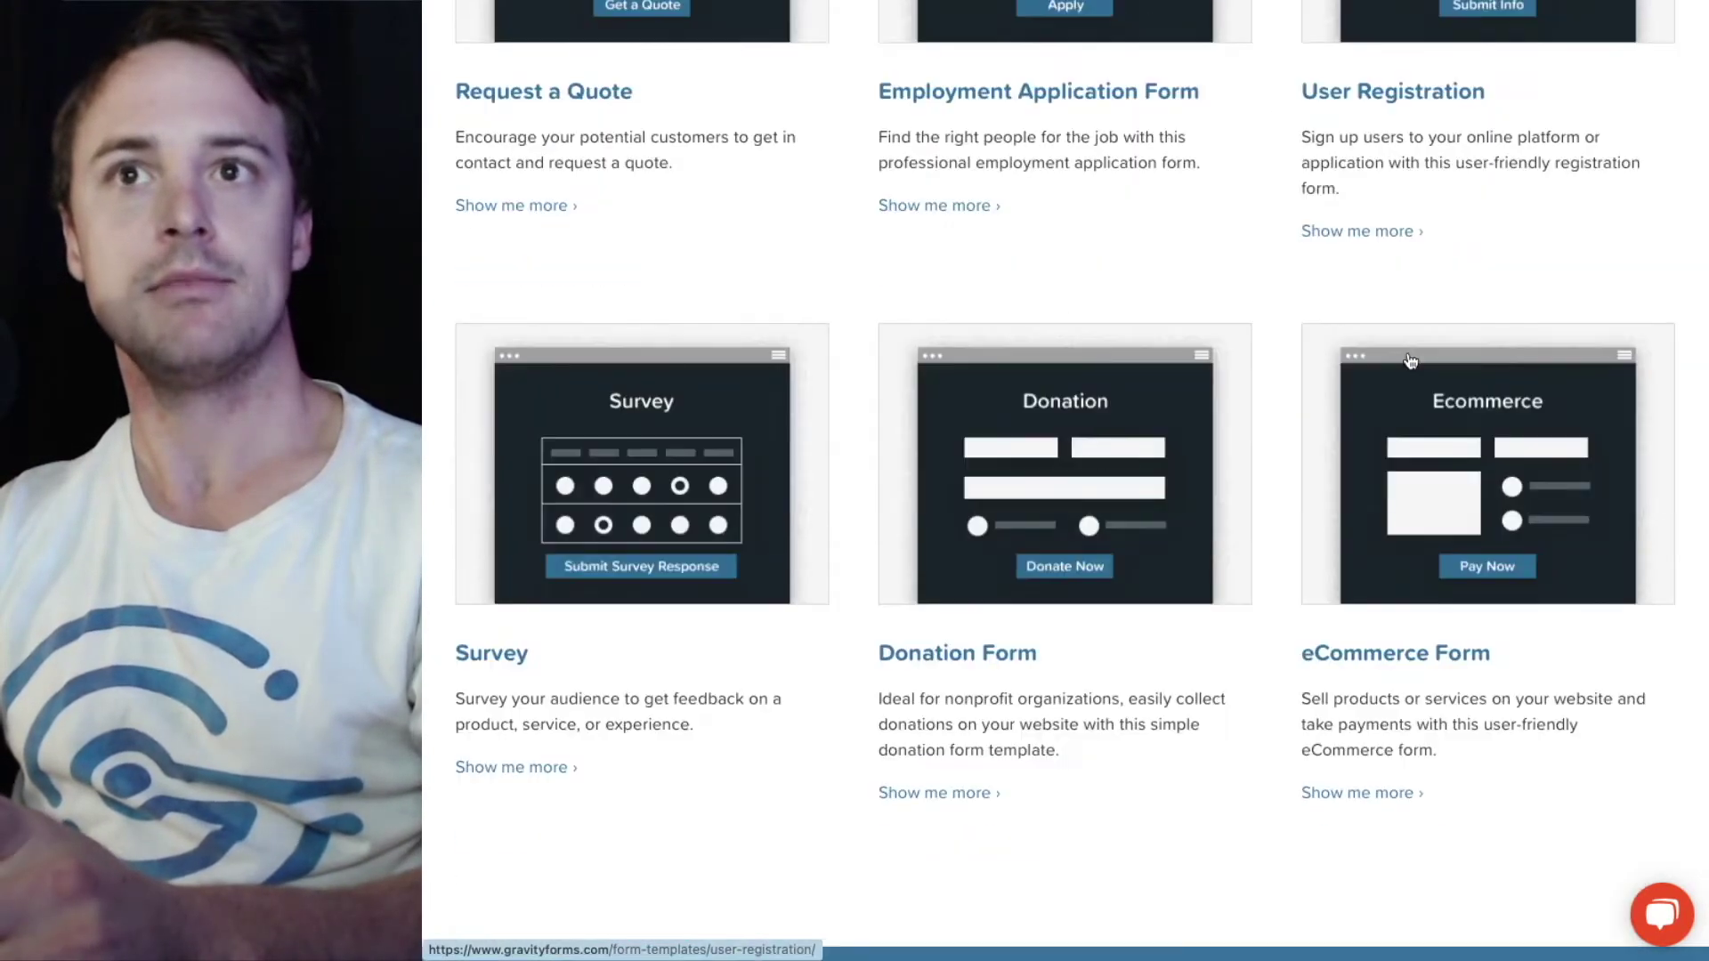
scroll(1408, 362, up, 10)
scroll(1408, 363, up, 2)
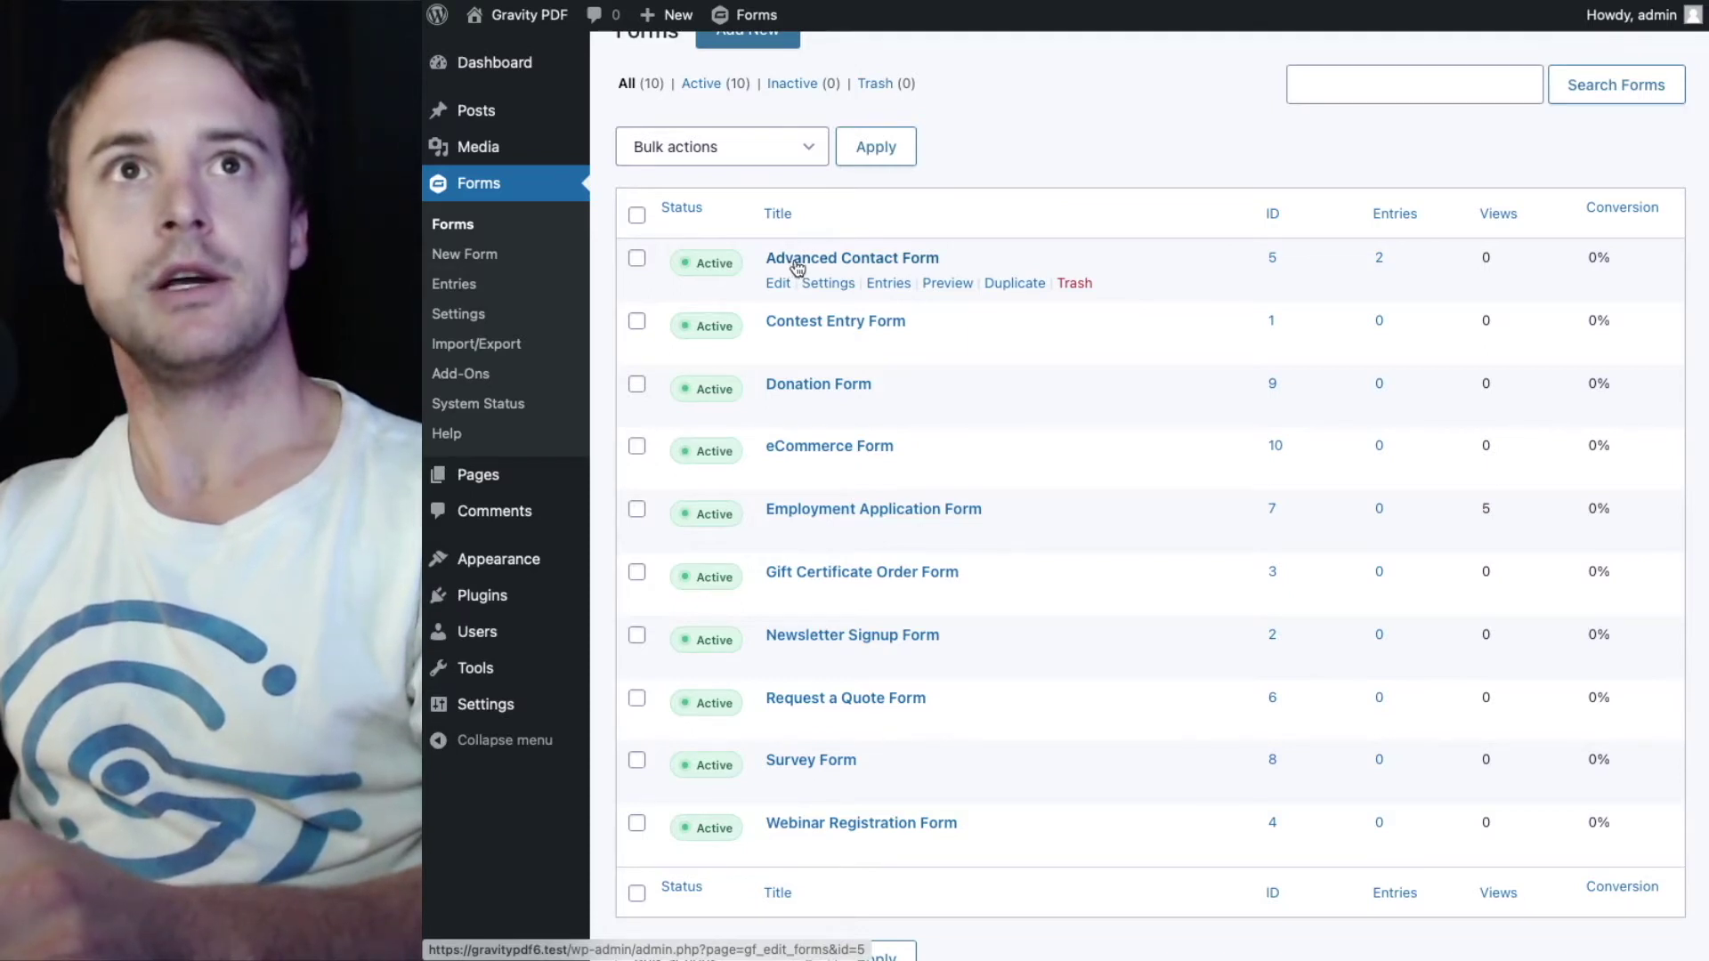
mouse_move(828, 283)
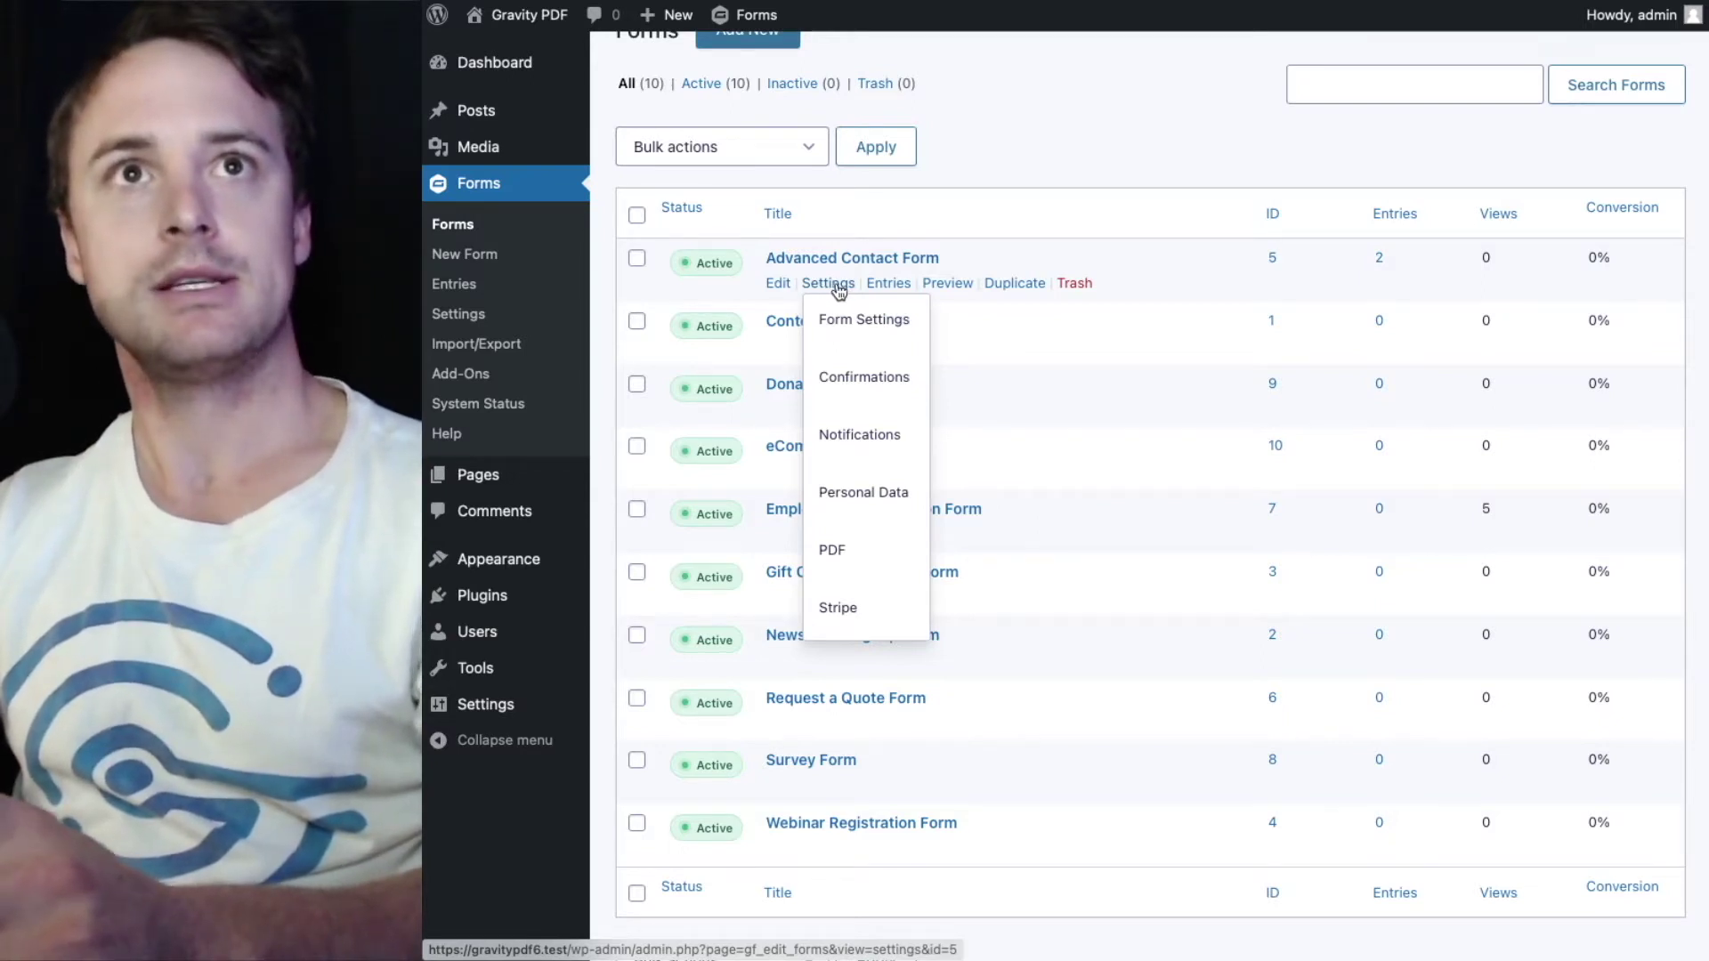
Add a new PDF for Advanced Contact Form, keeping Zadani as its template.
click(841, 556)
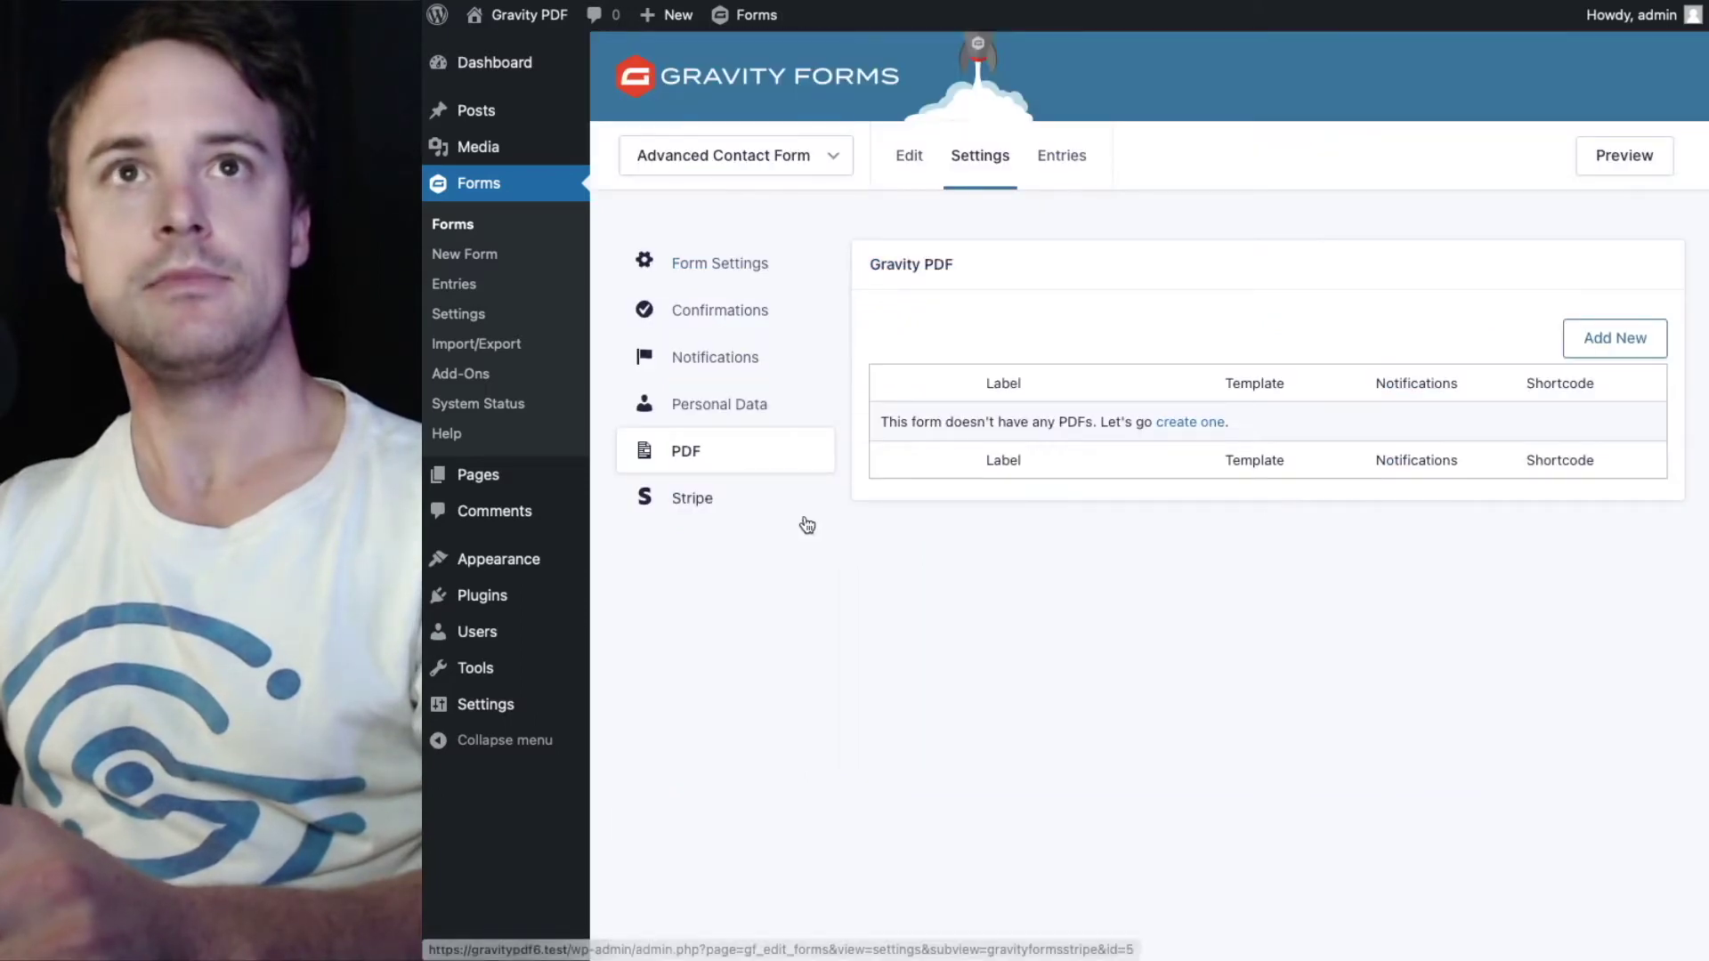
click(1622, 338)
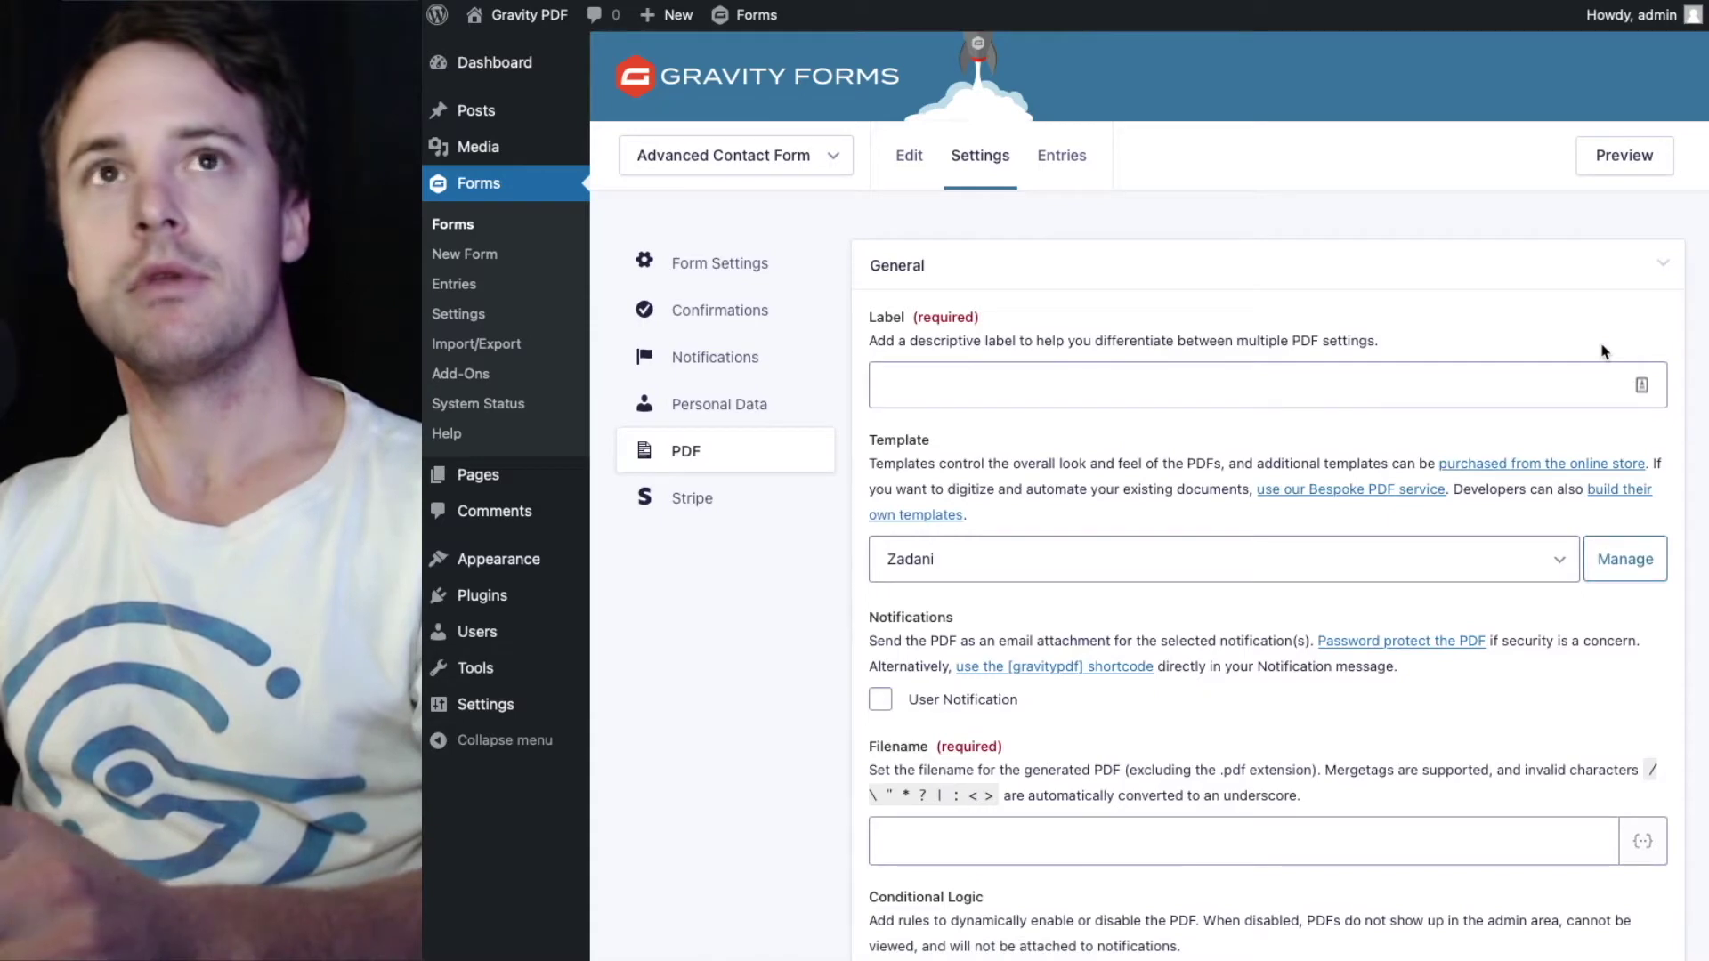
click(1578, 373)
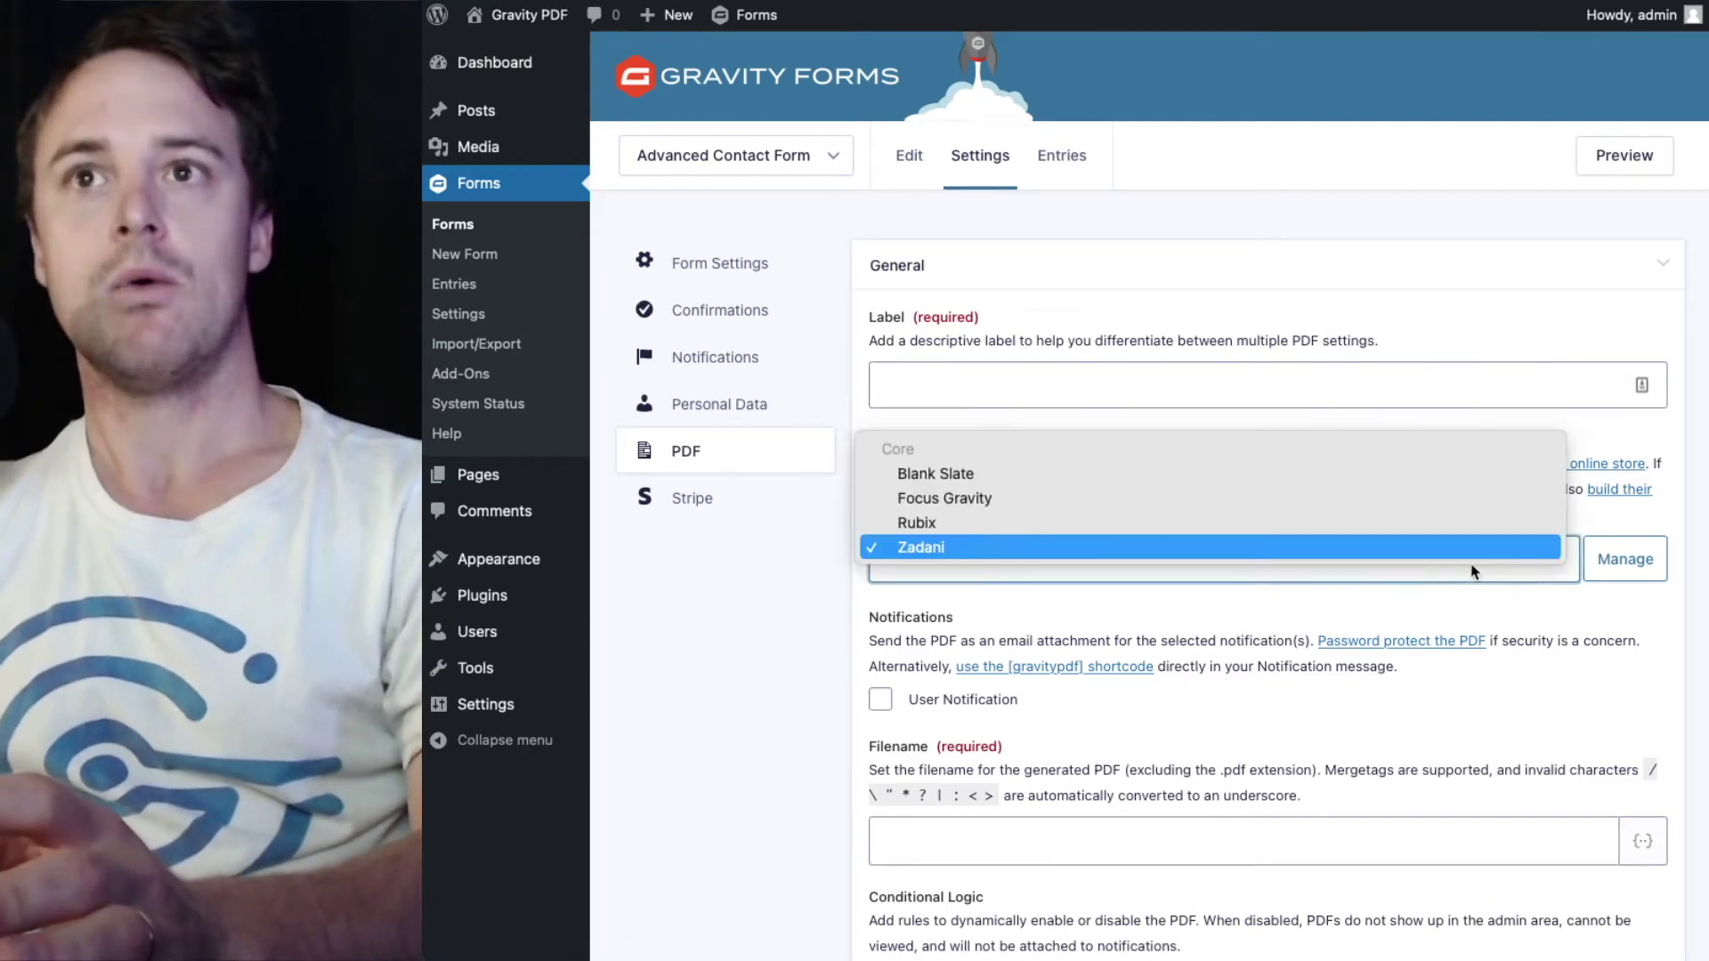
click(1473, 572)
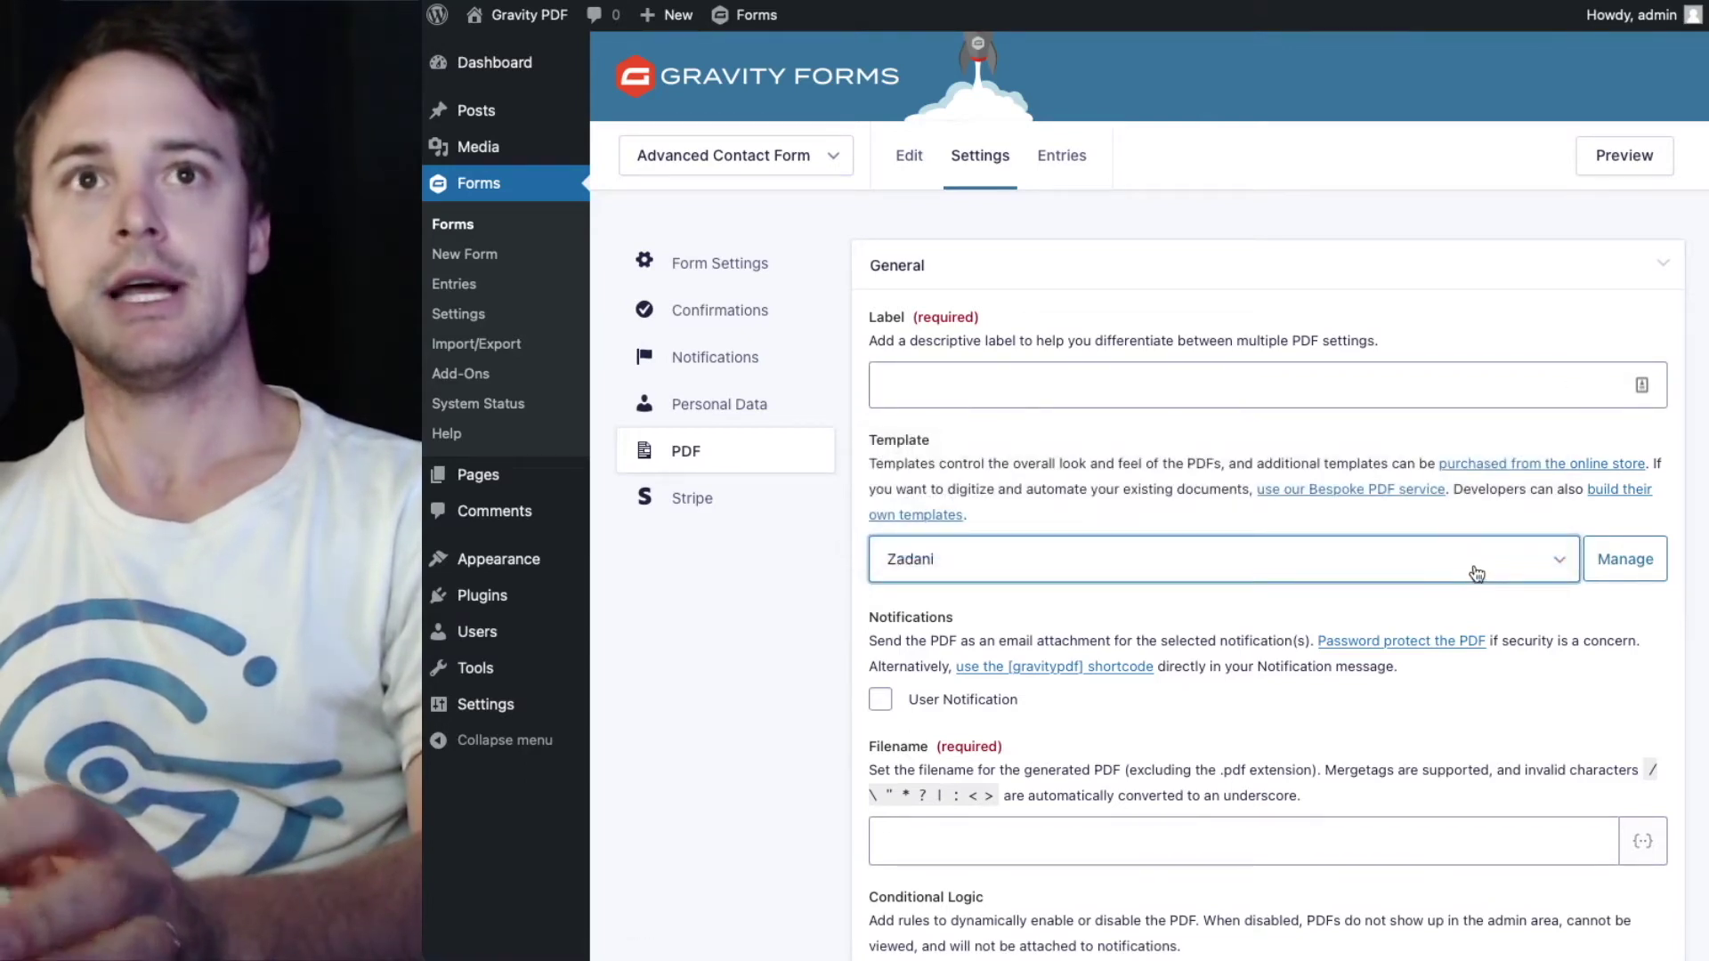
Label the PDF 'Contact Form Summary' and confirm Zadani among the available templates.
click(1323, 384)
text(C)
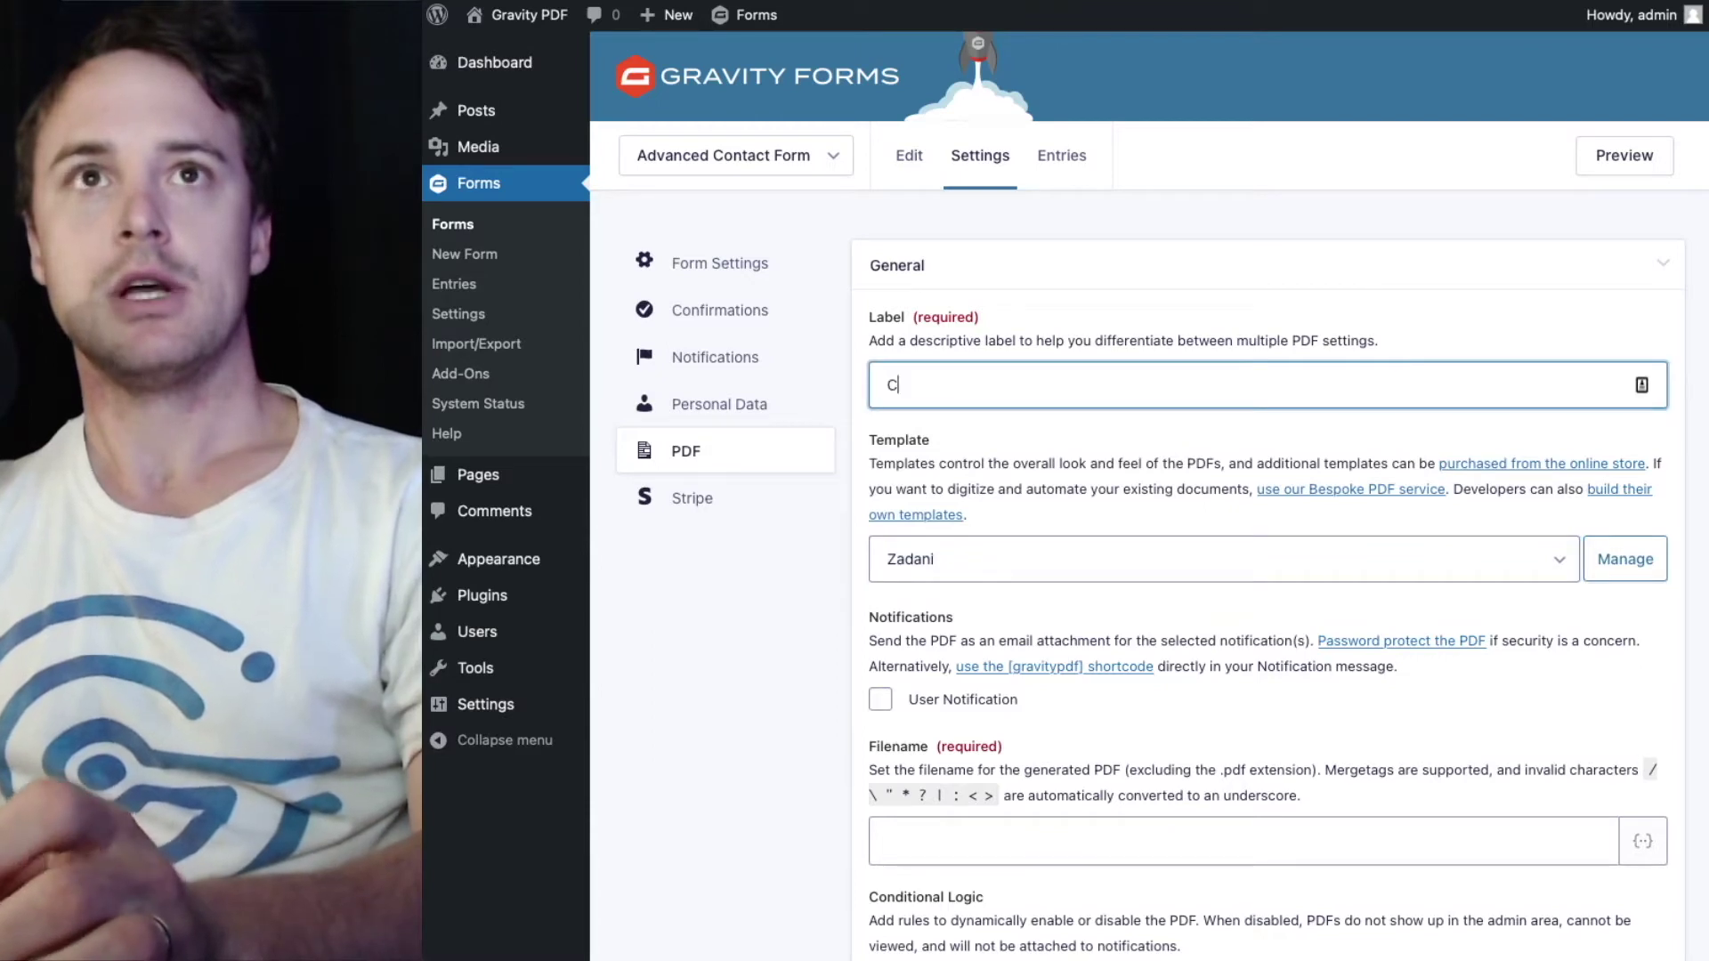
text(ontact F)
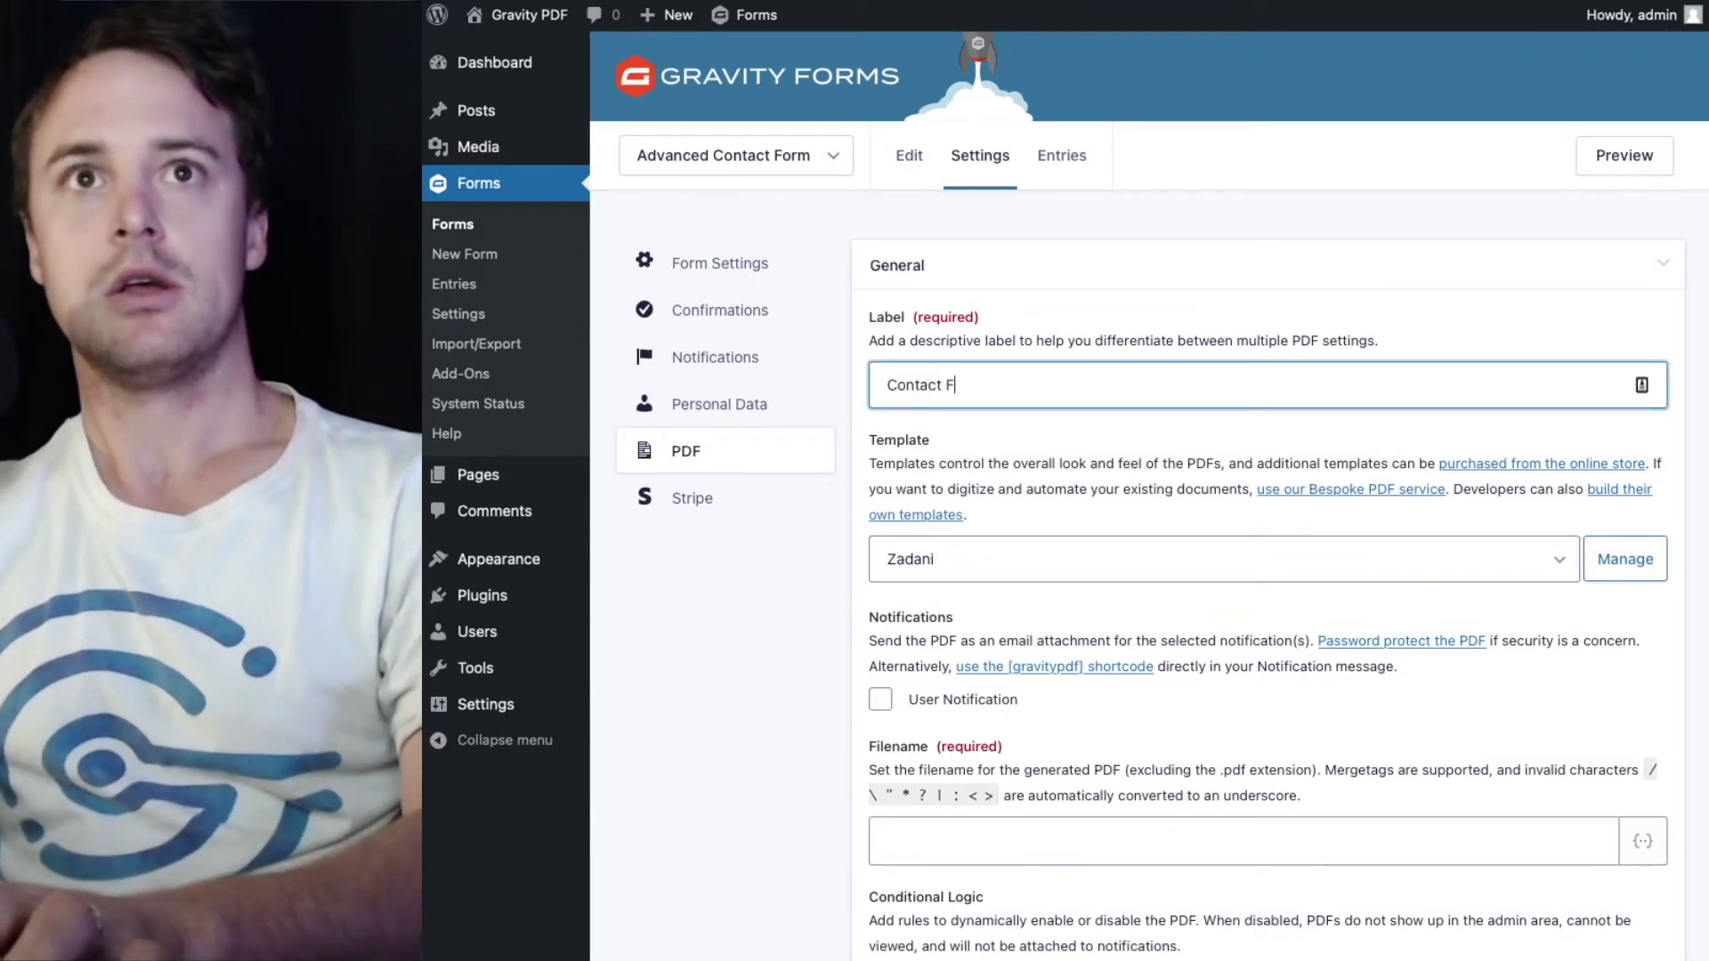
text(orm Summary)
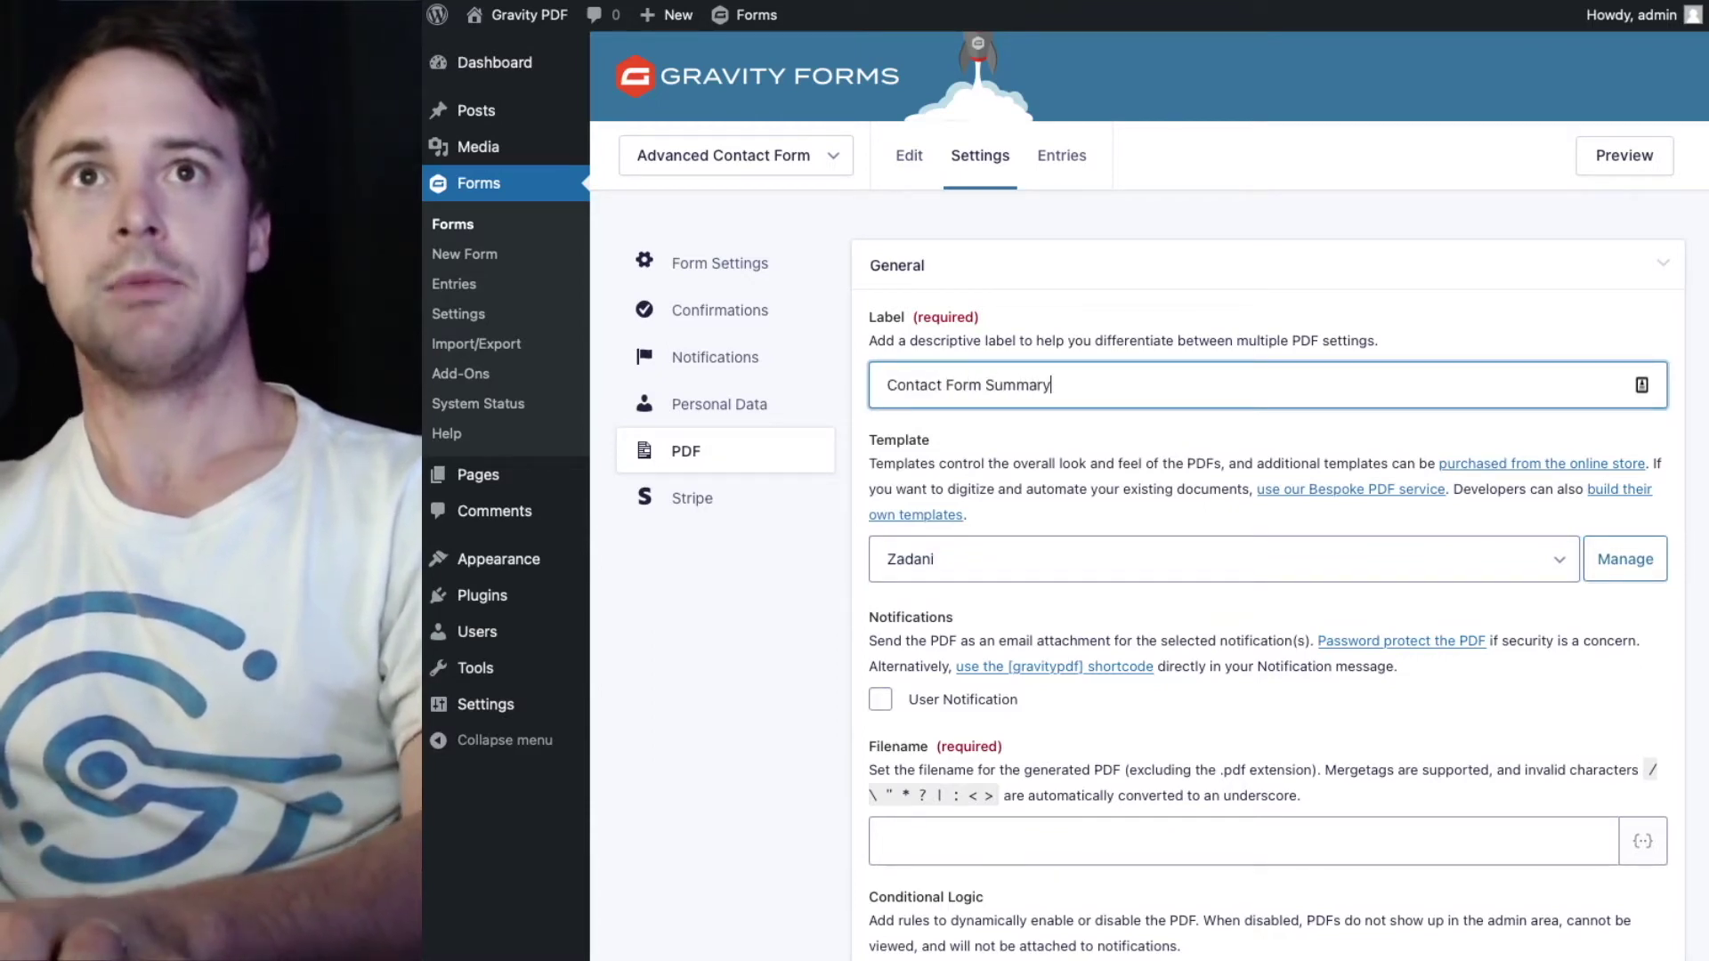
scroll(1247, 596, down, 1)
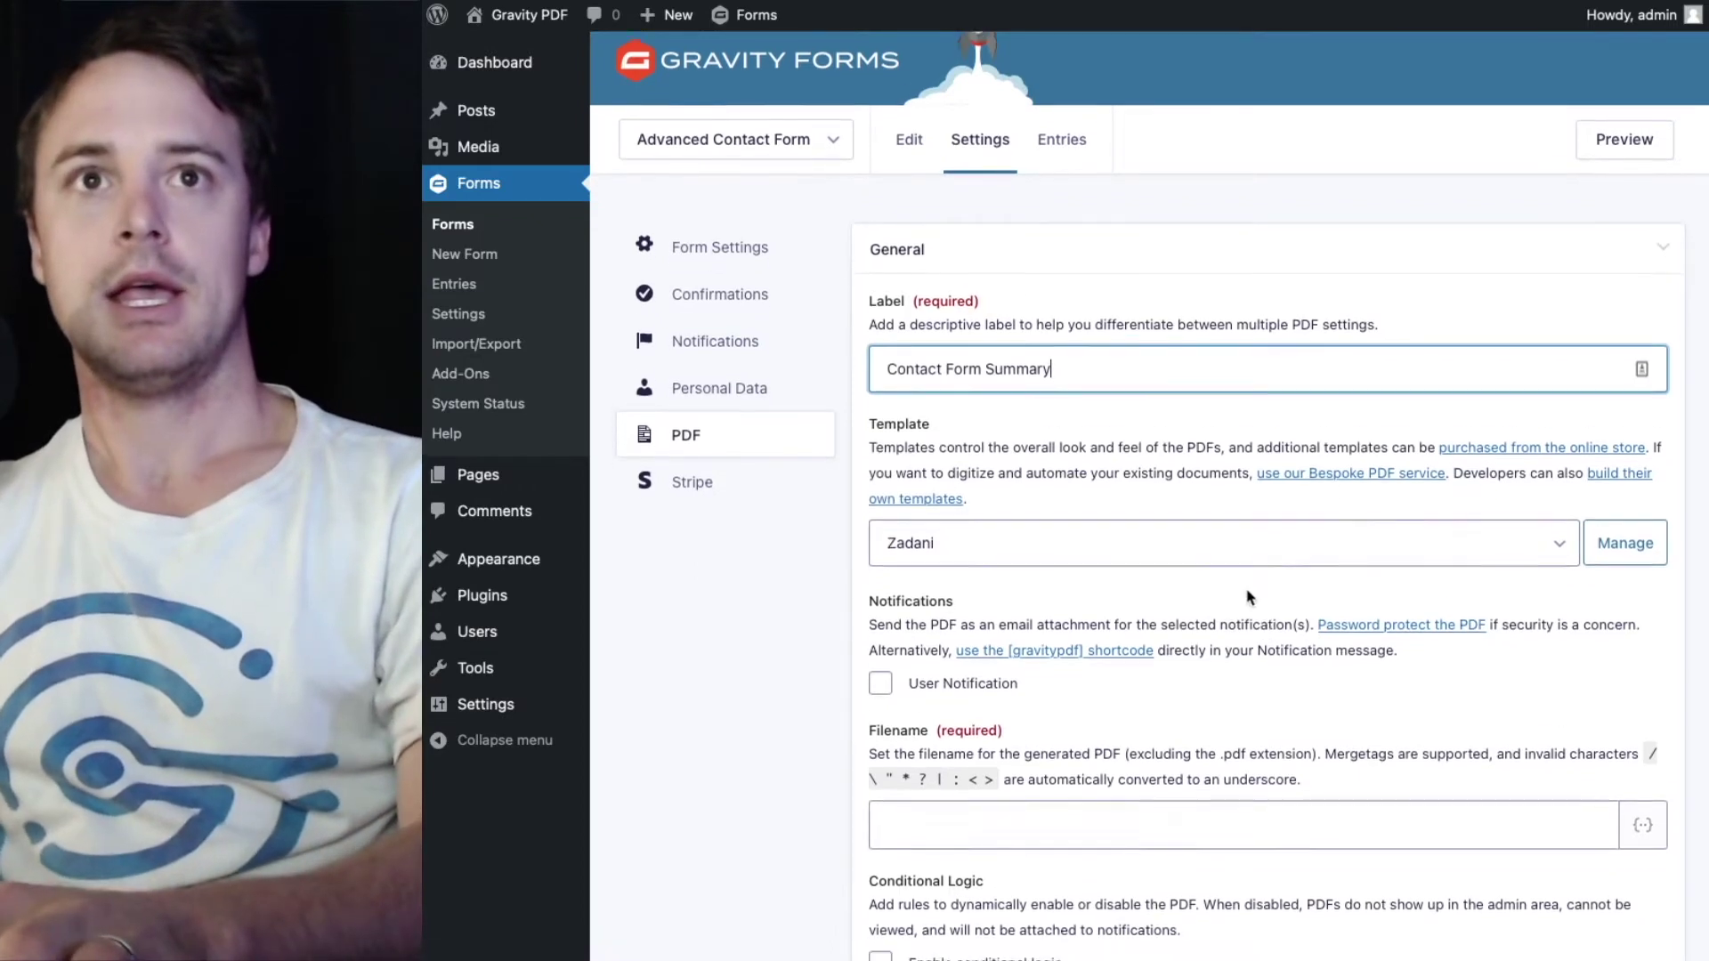
click(1248, 583)
scroll(1249, 583, down, 3)
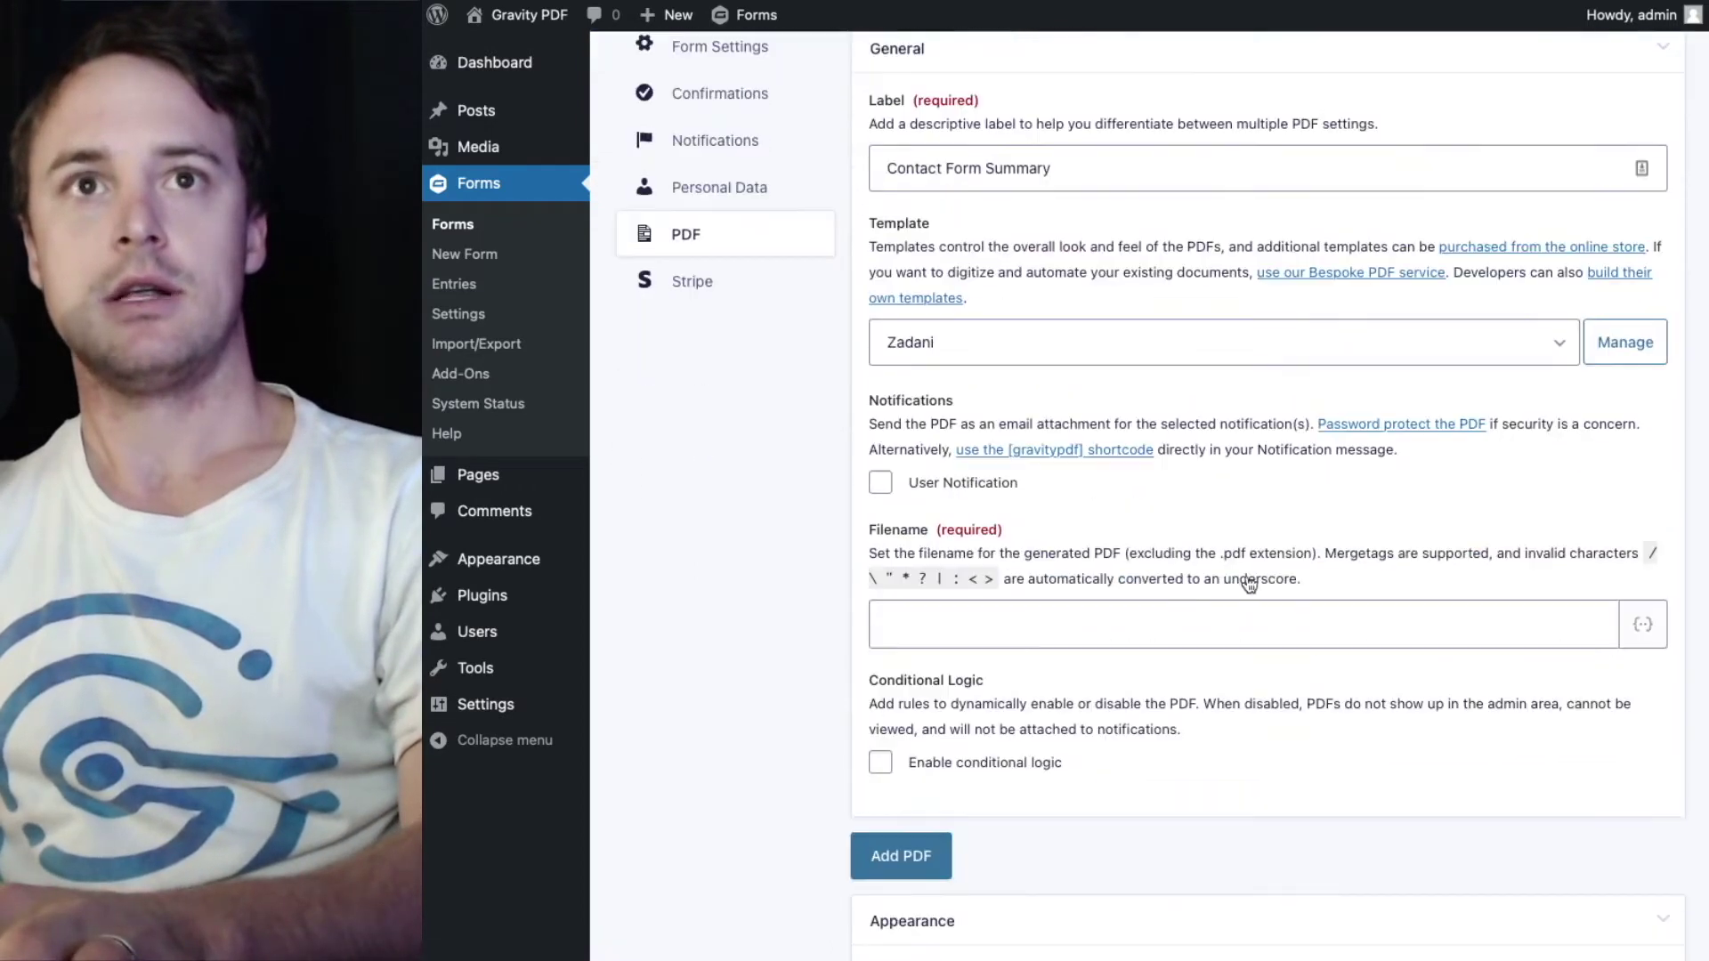
click(1210, 359)
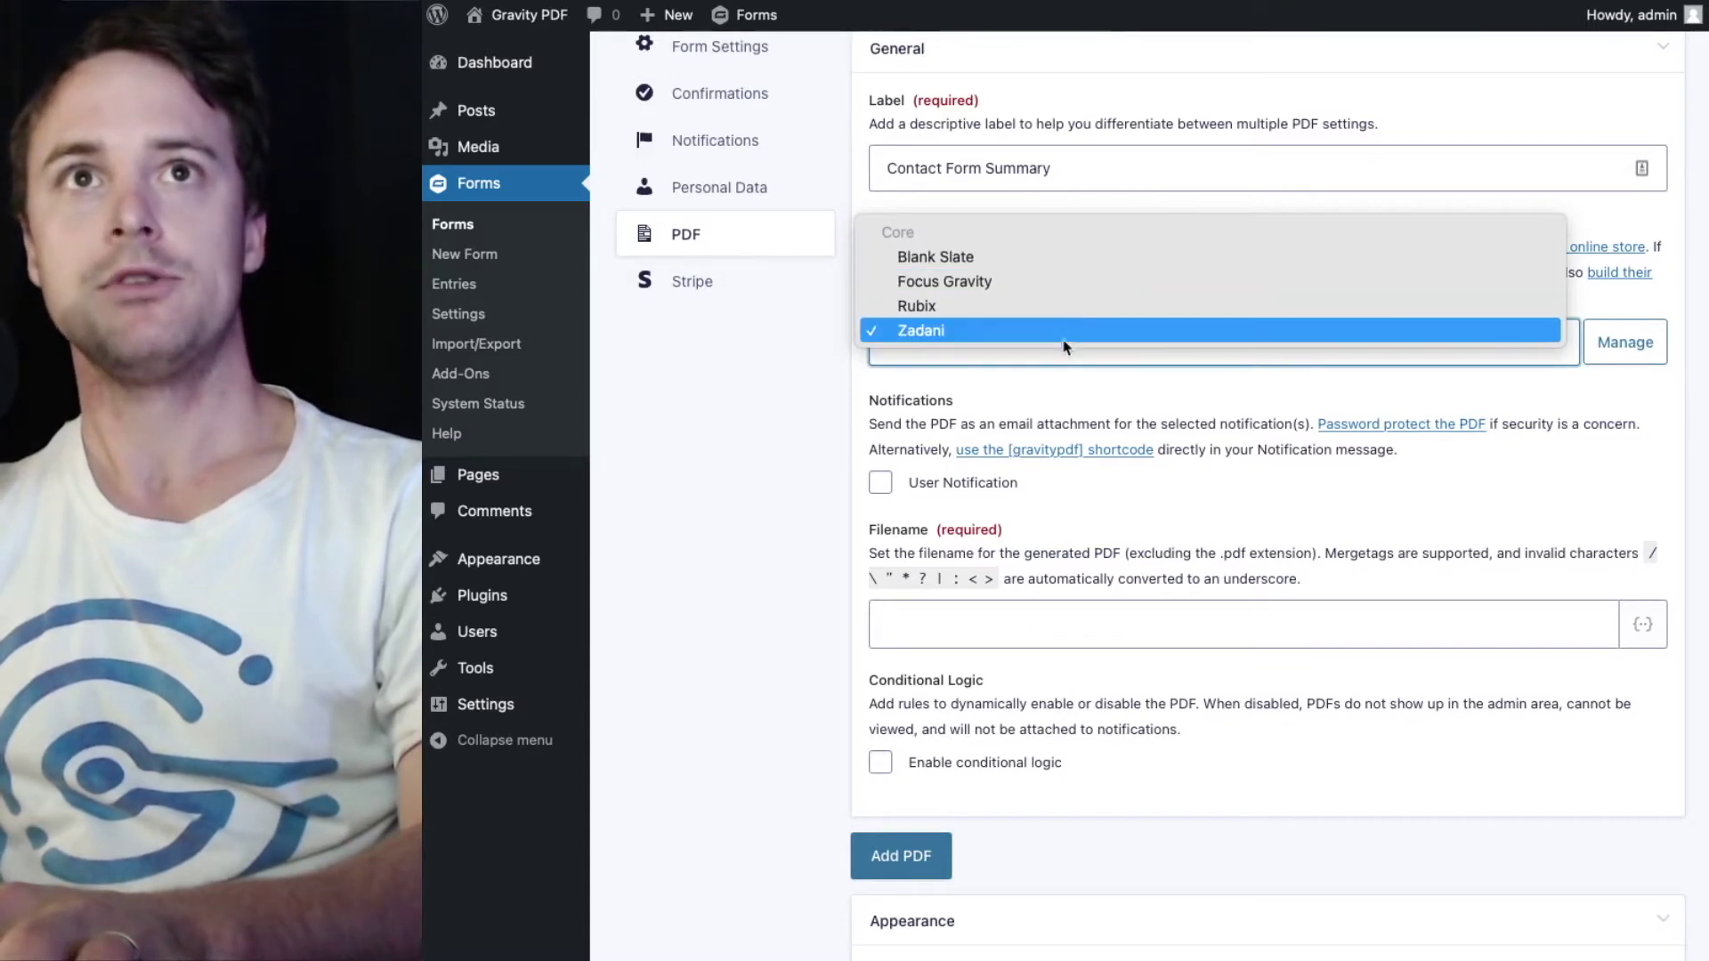
click(1055, 387)
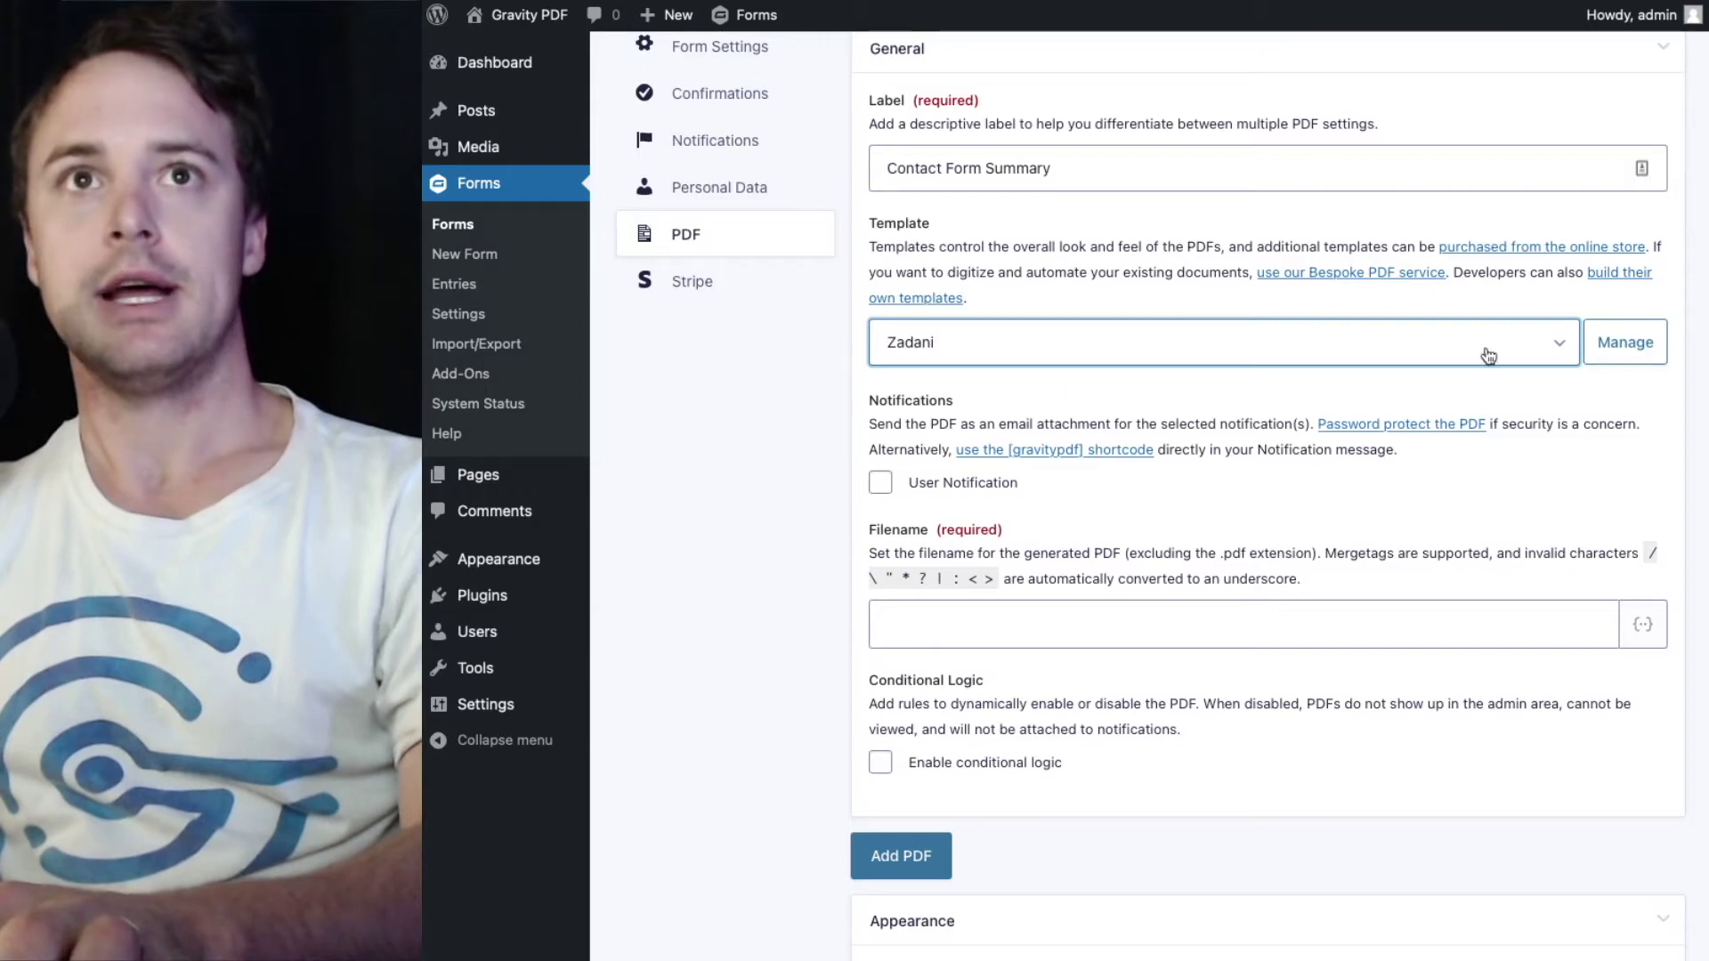
Preview Blank Slate, Focus Gravity, Rubix and Zadani in the template gallery, then select Zadani.
click(1625, 343)
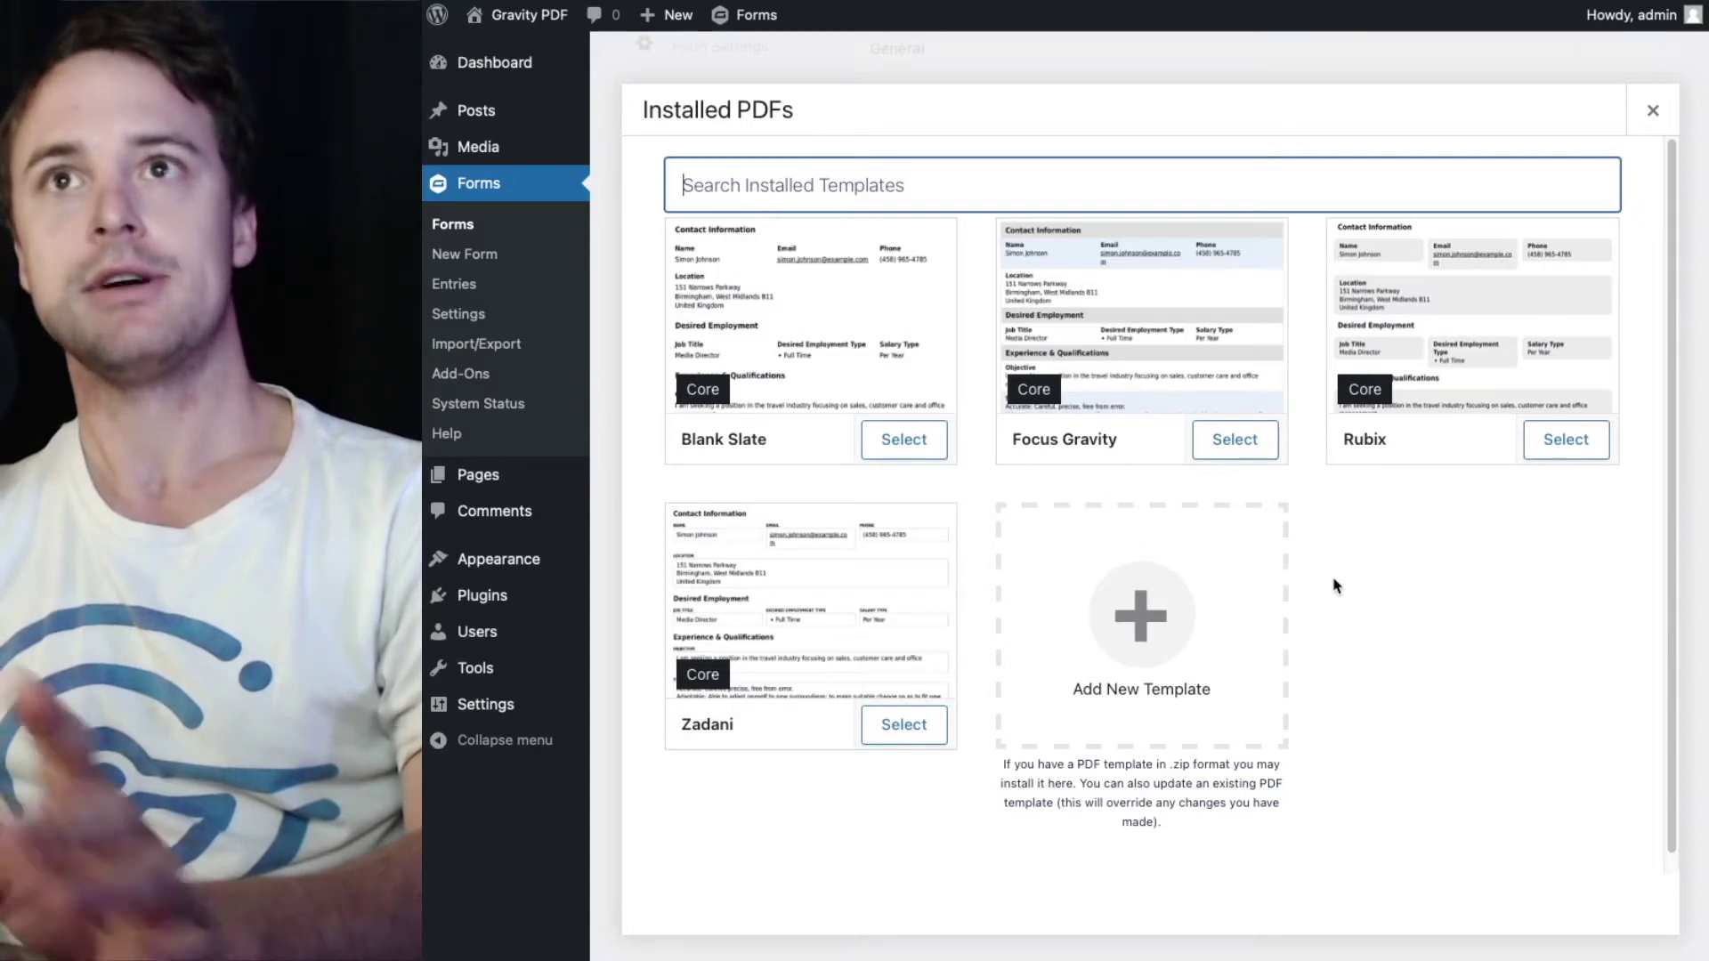
scroll(1335, 565, down, 1)
scroll(1343, 562, up, 1)
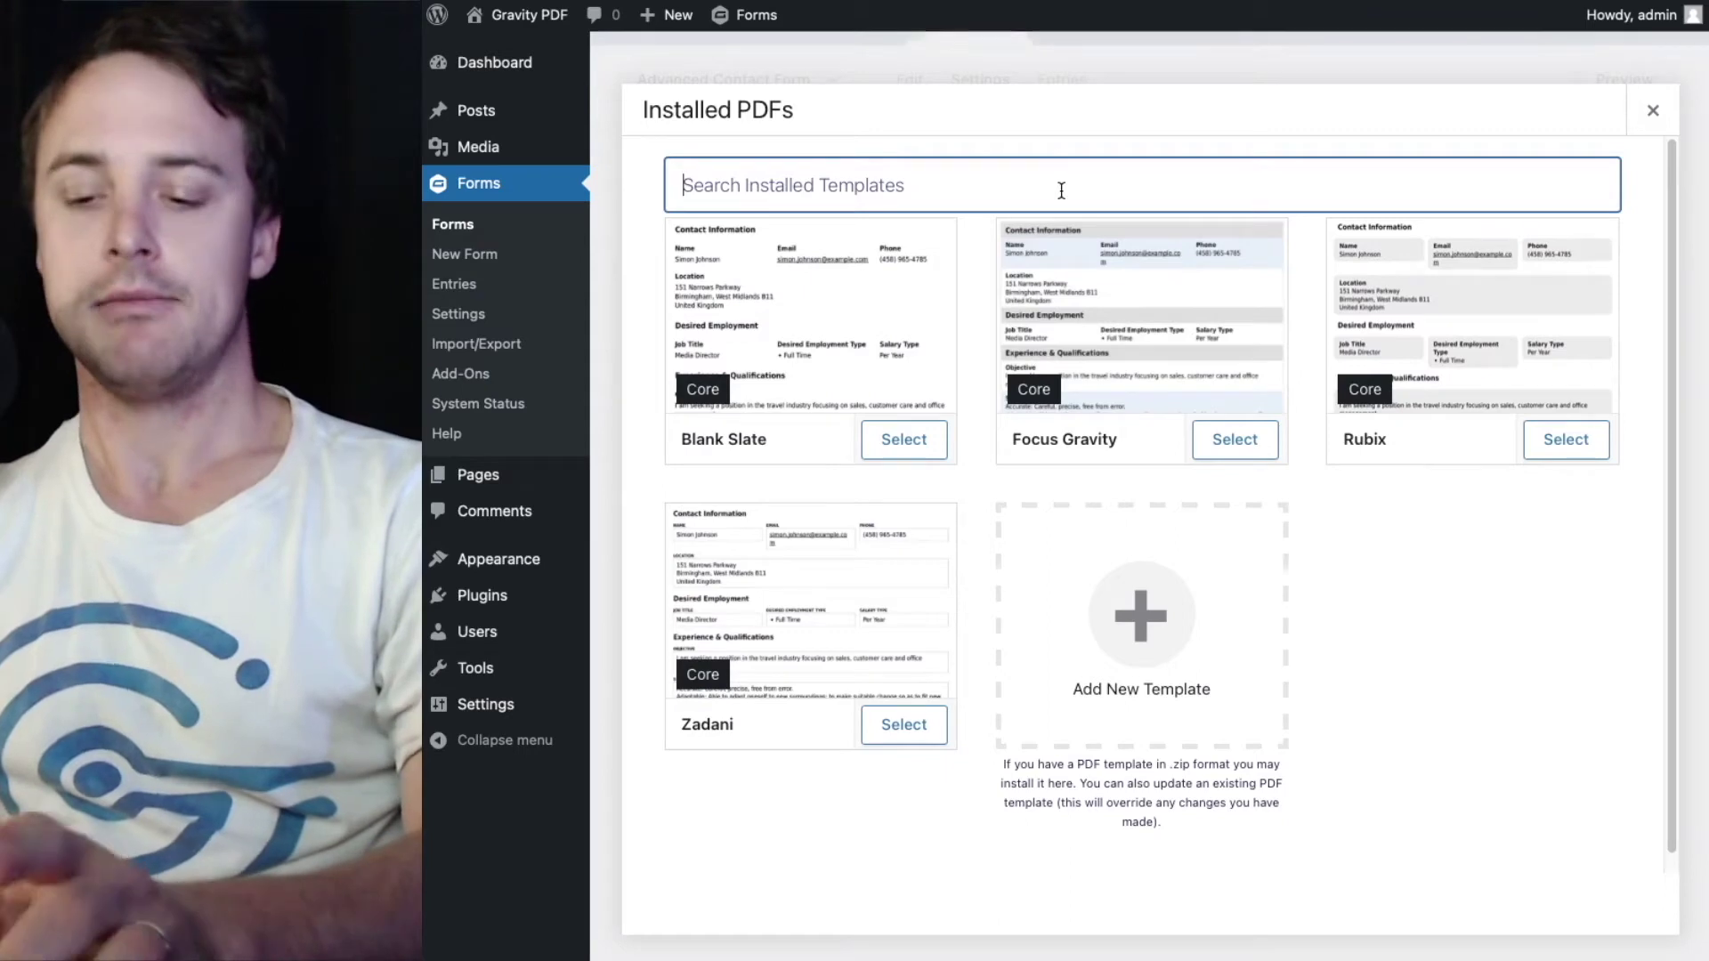
text(blank)
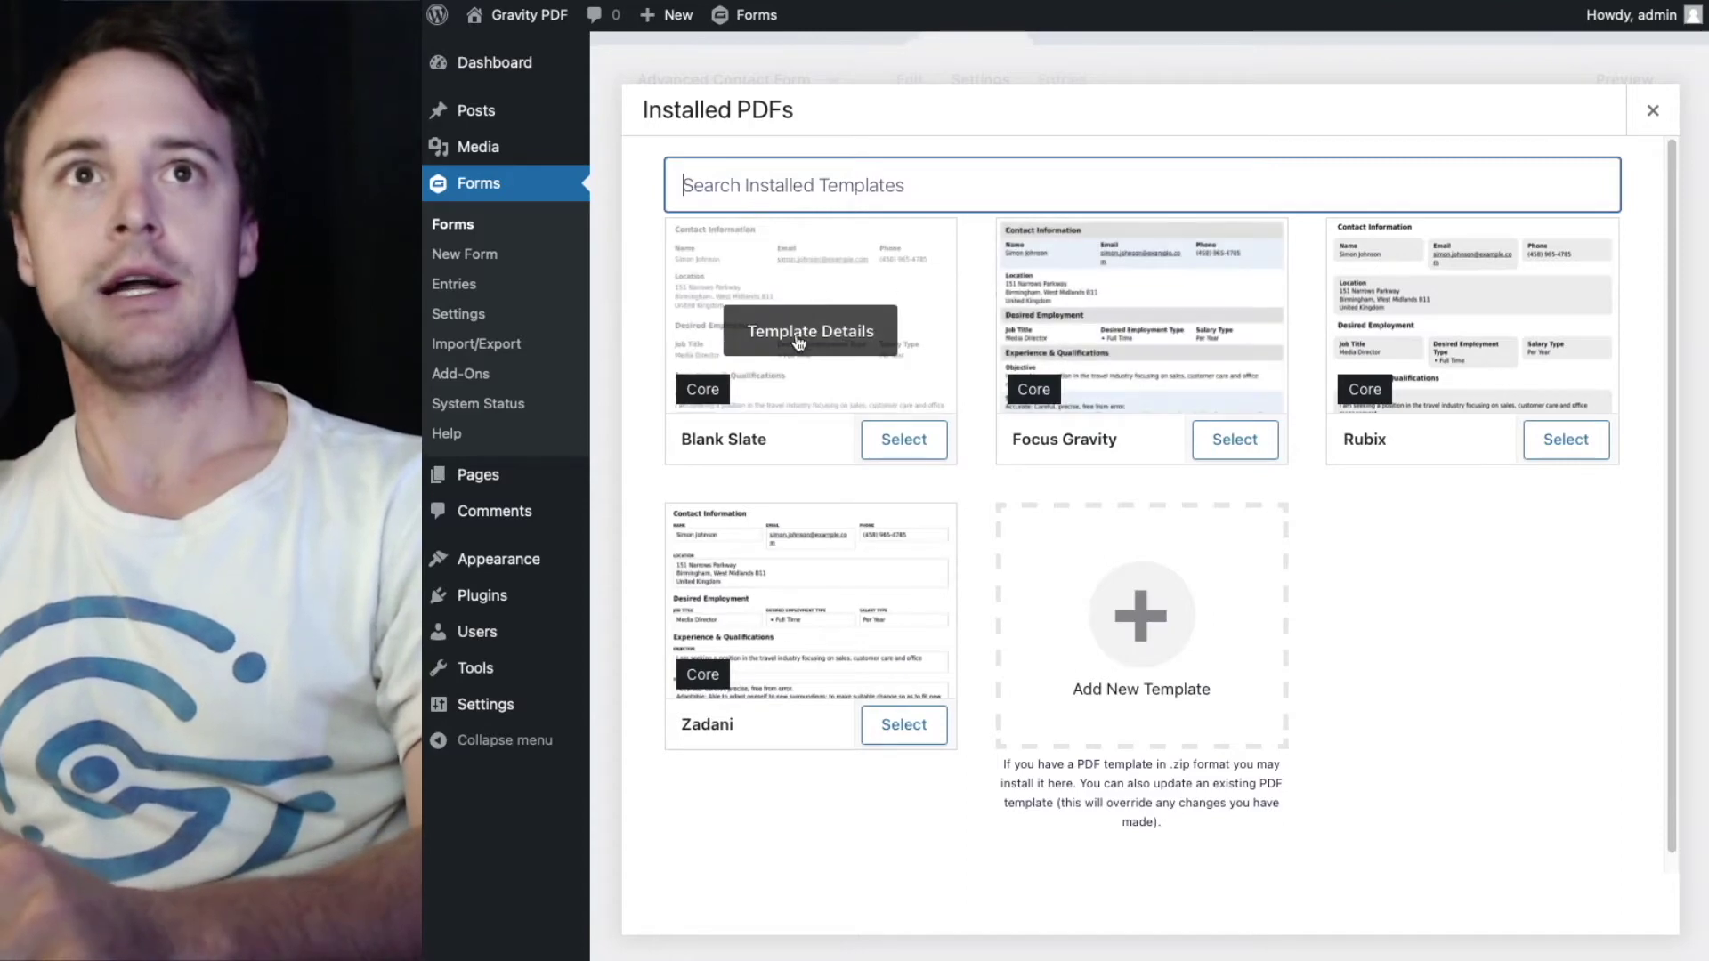
click(804, 347)
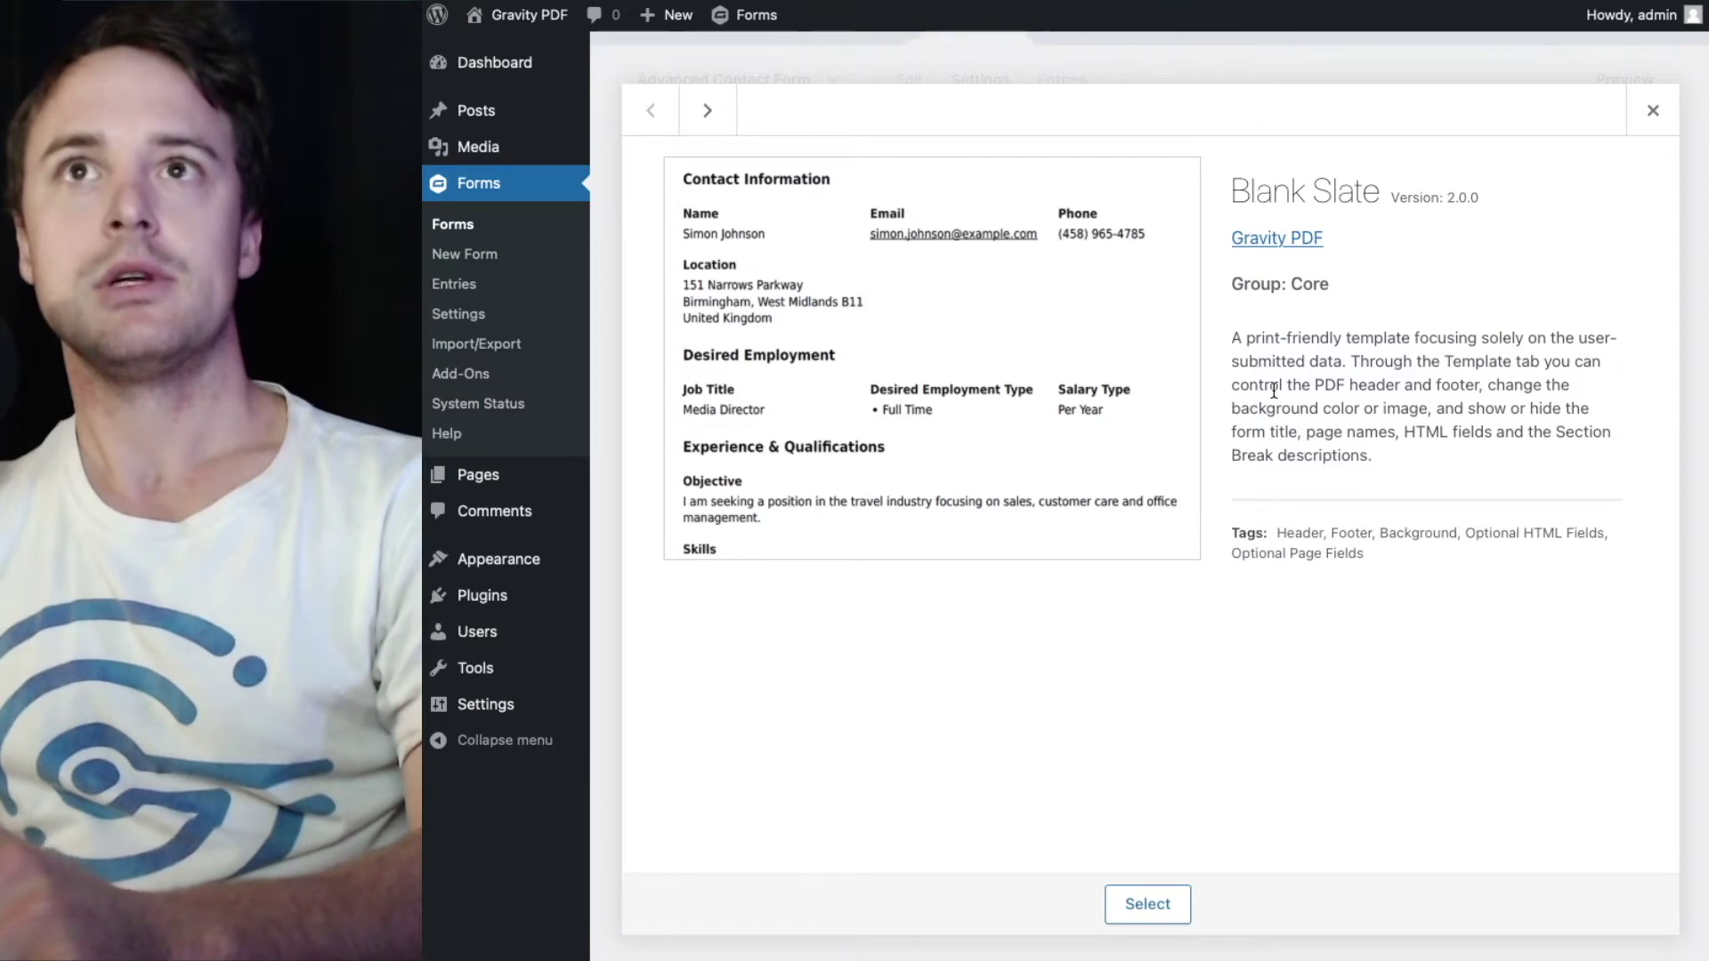
click(710, 118)
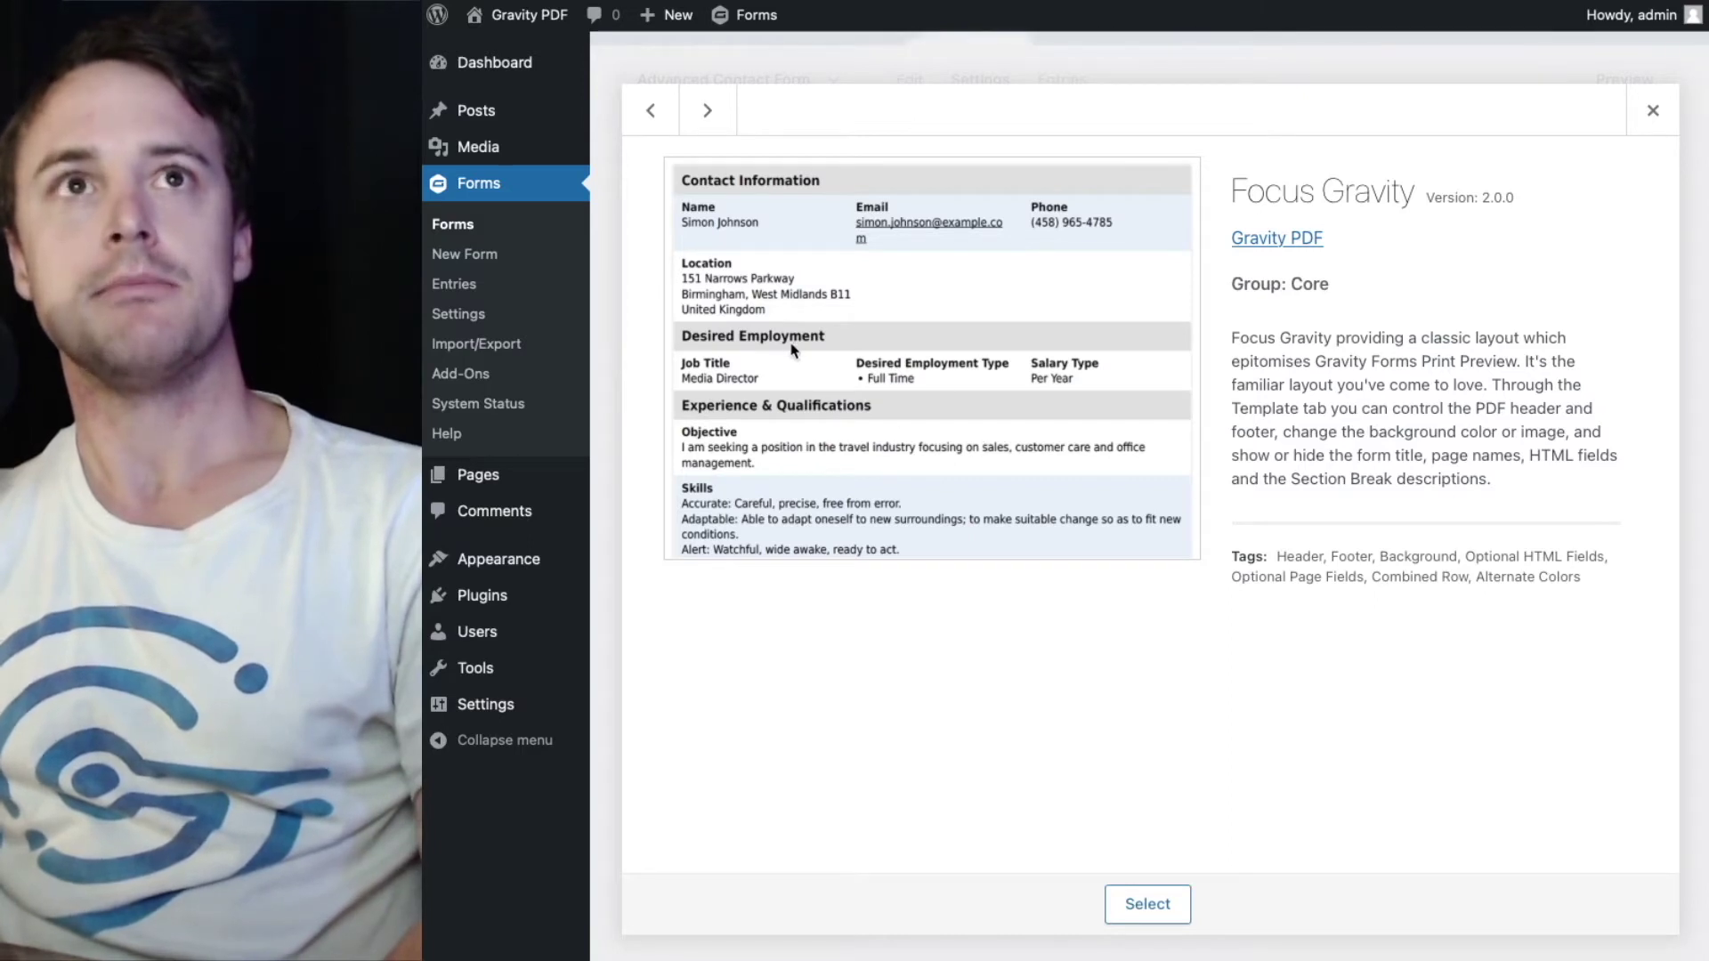
click(710, 111)
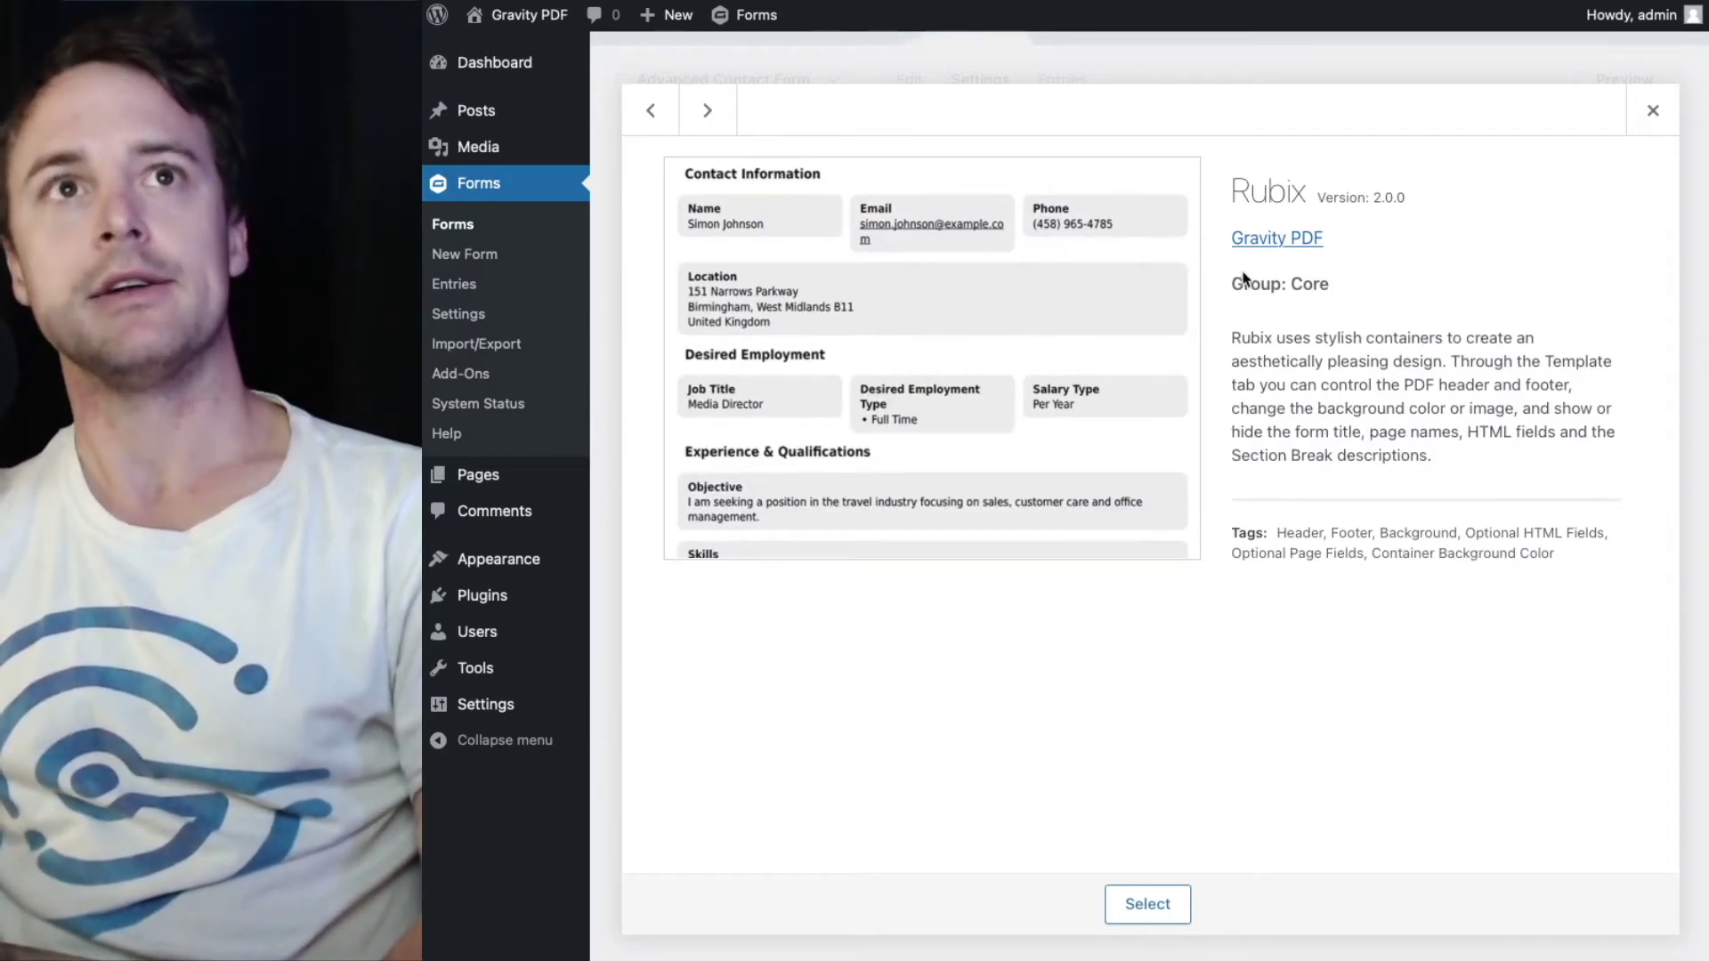
click(707, 108)
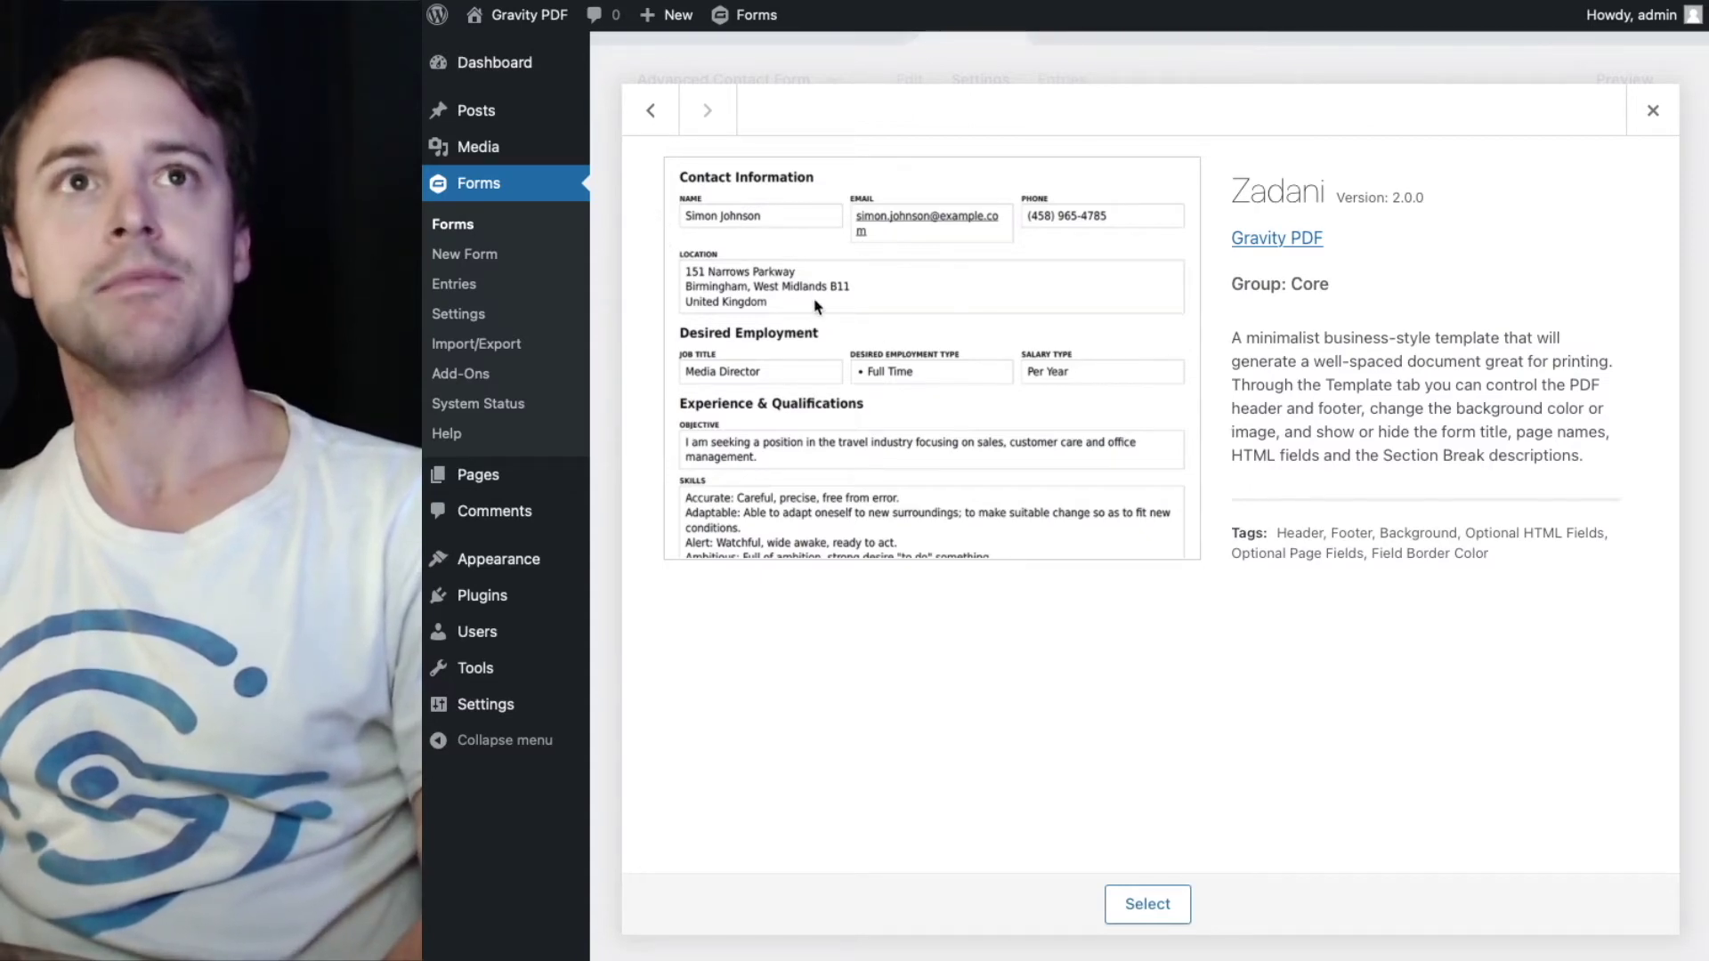
click(1138, 916)
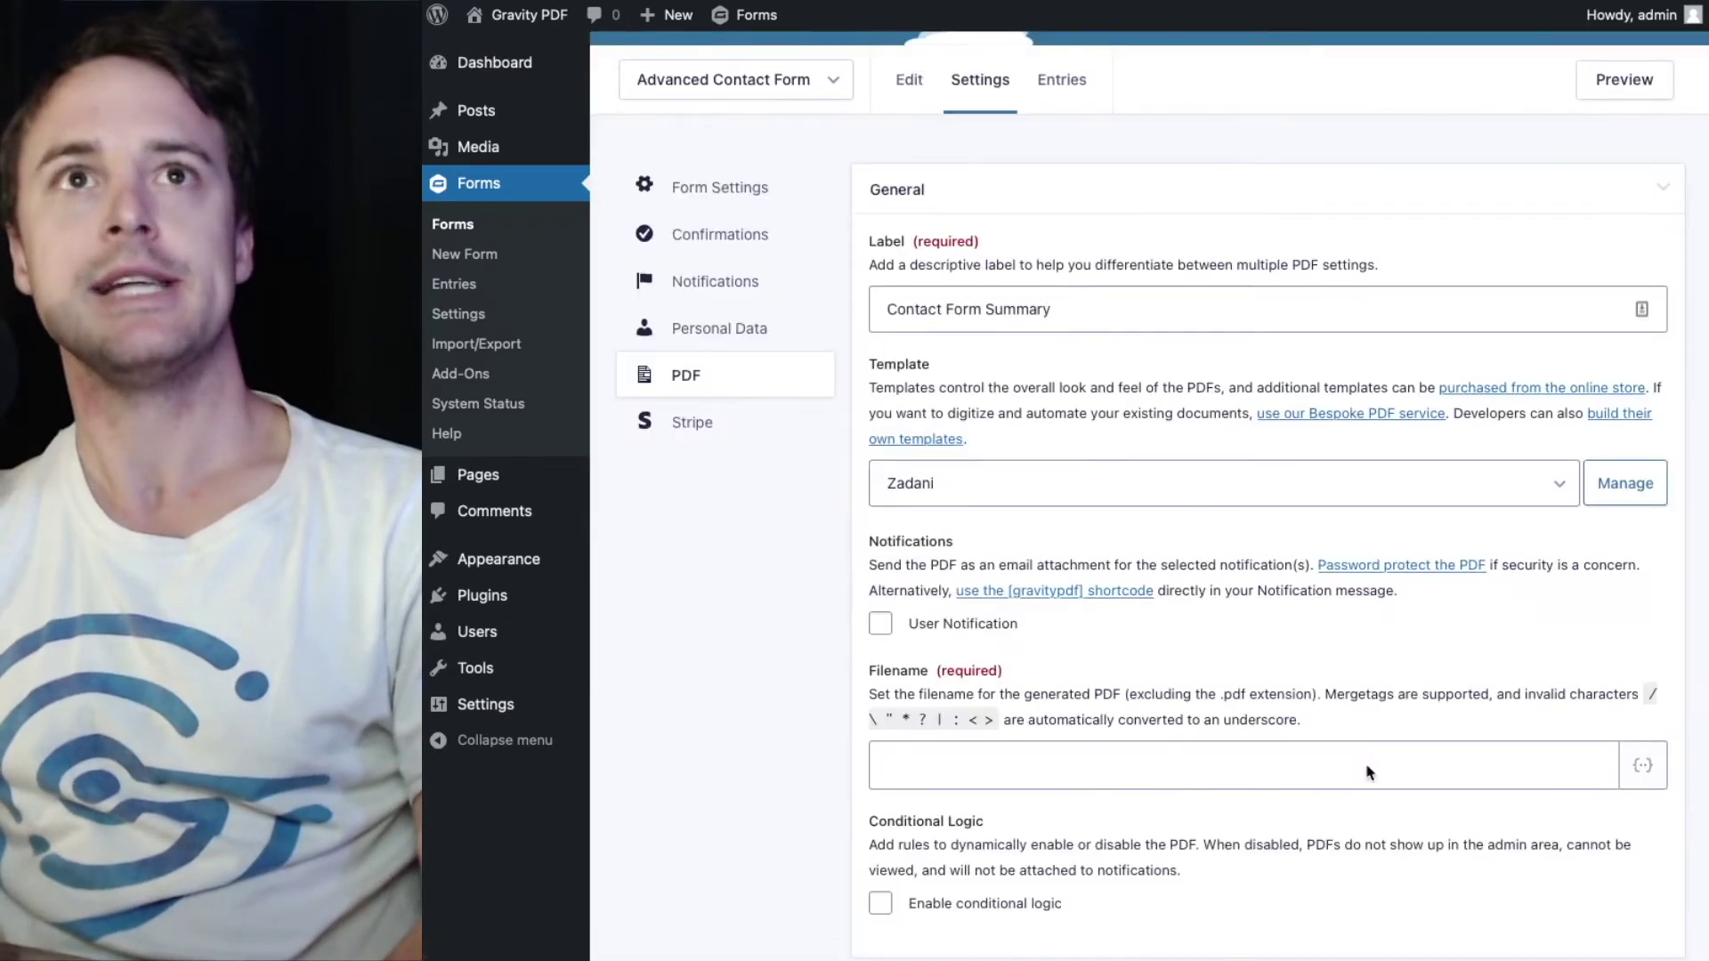
scroll(1390, 568, down, 3)
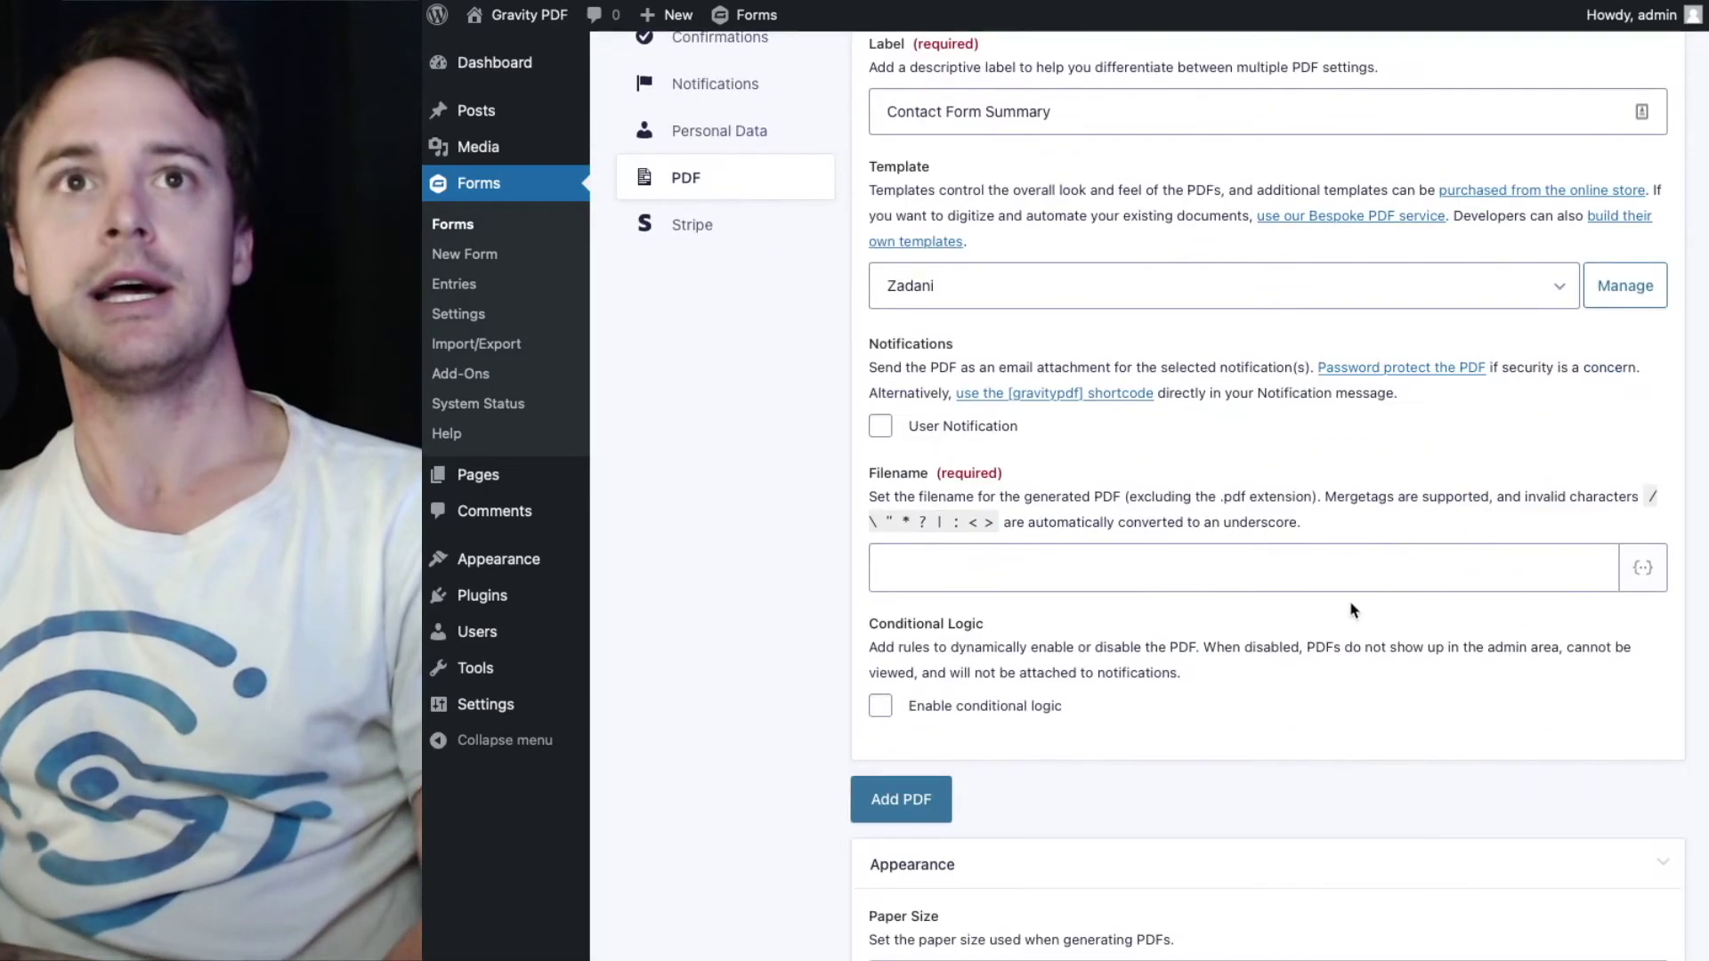
Set the PDF filename to 'Contact-Summary-' and review the available merge tags.
click(1361, 576)
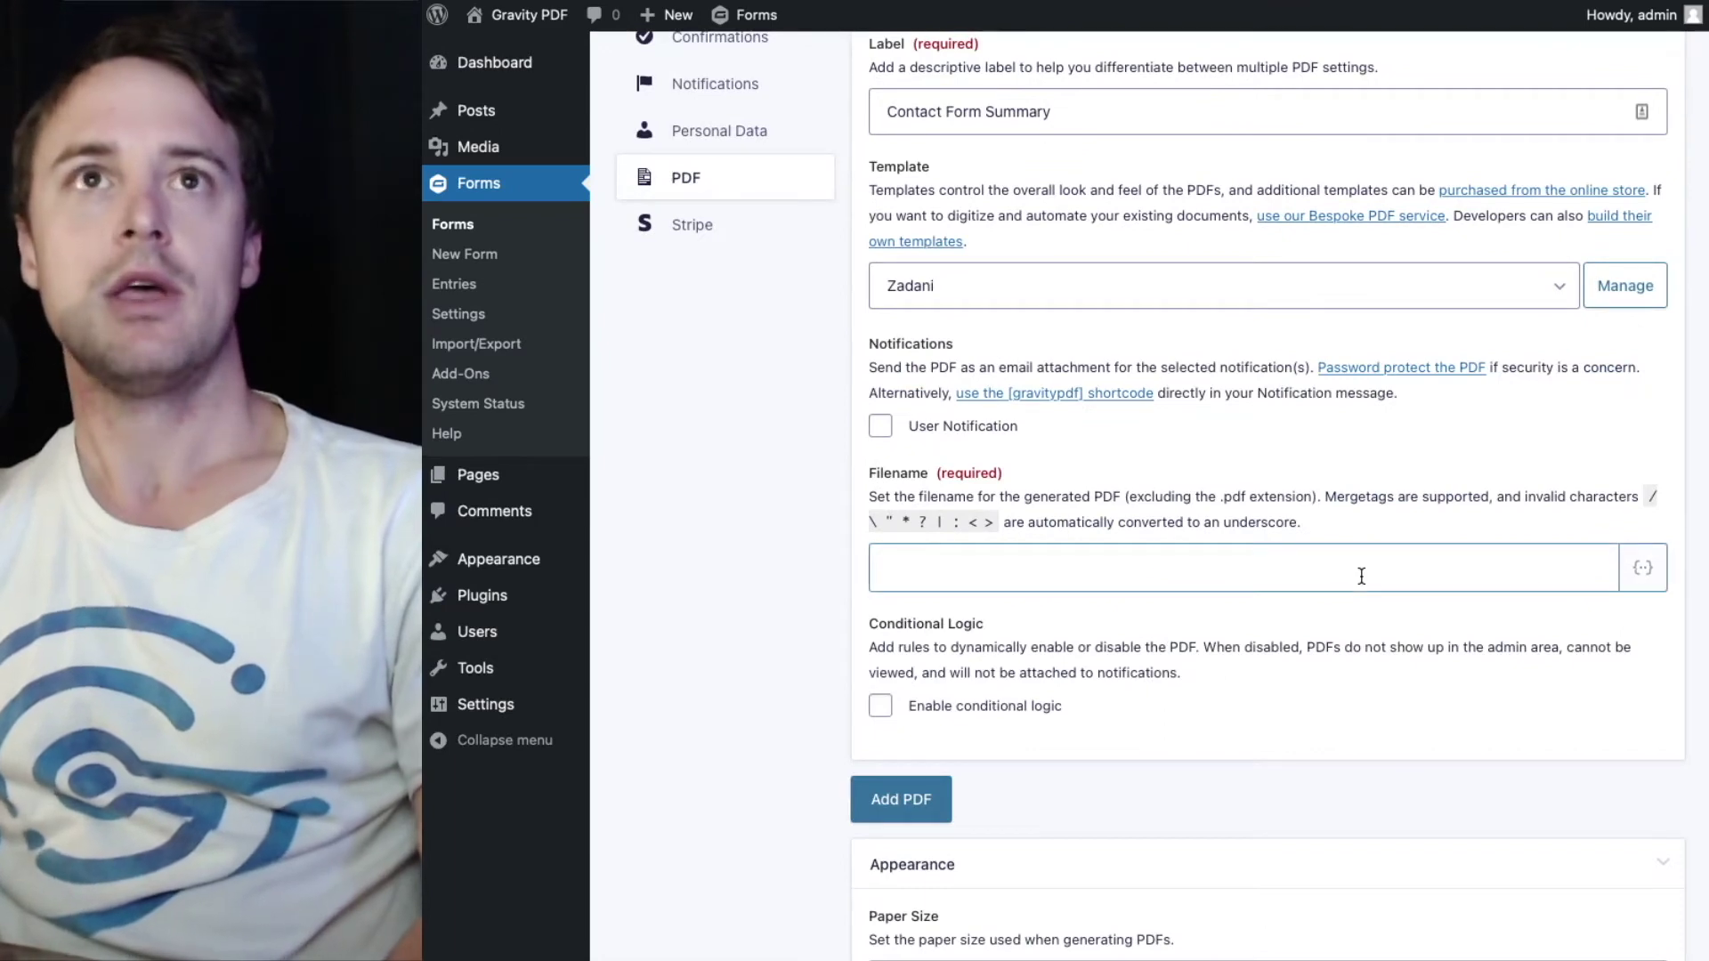
text(Contact)
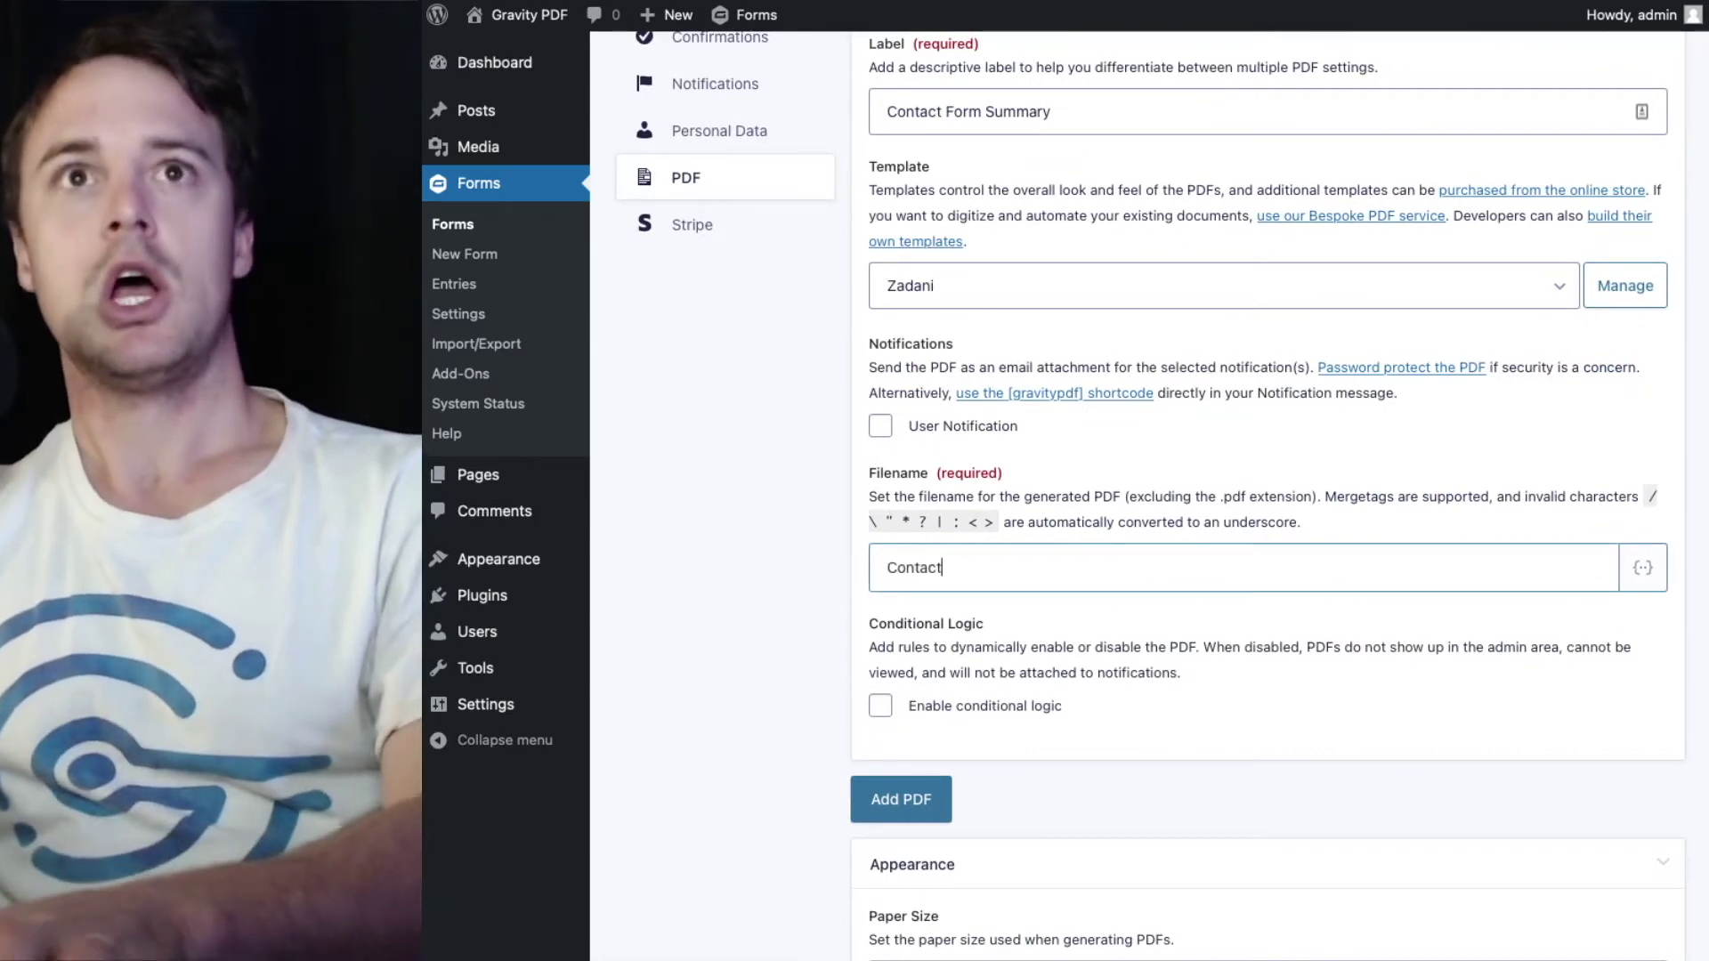
text(-Summary-)
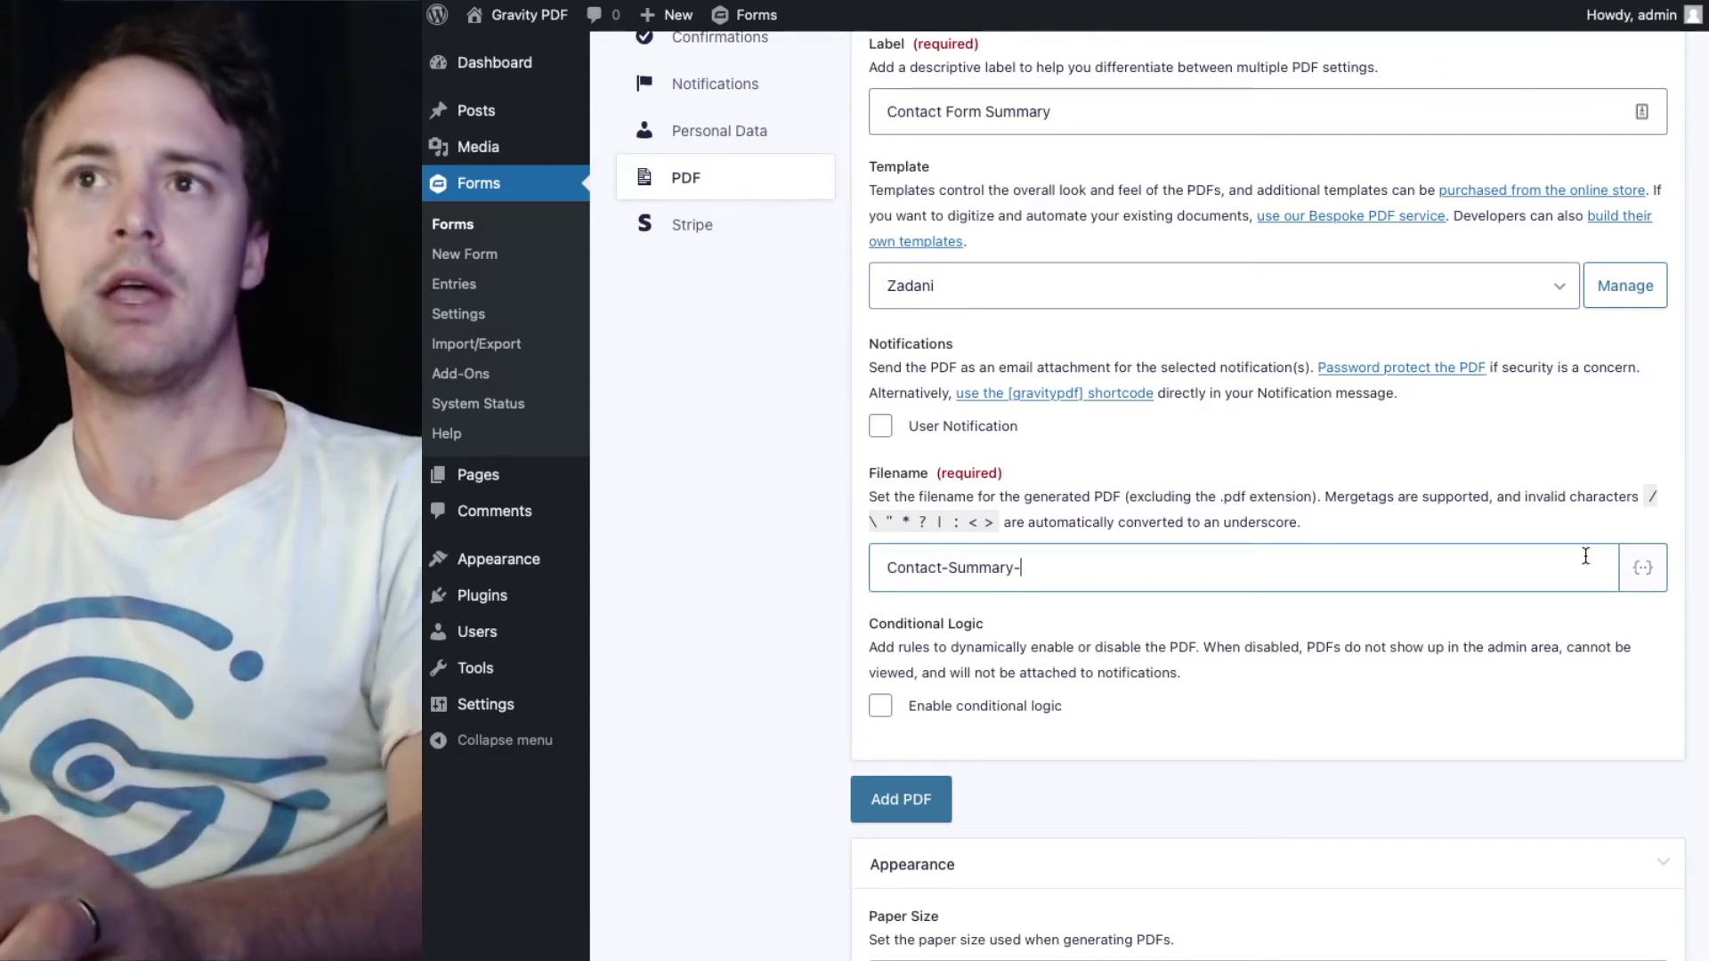
click(1644, 571)
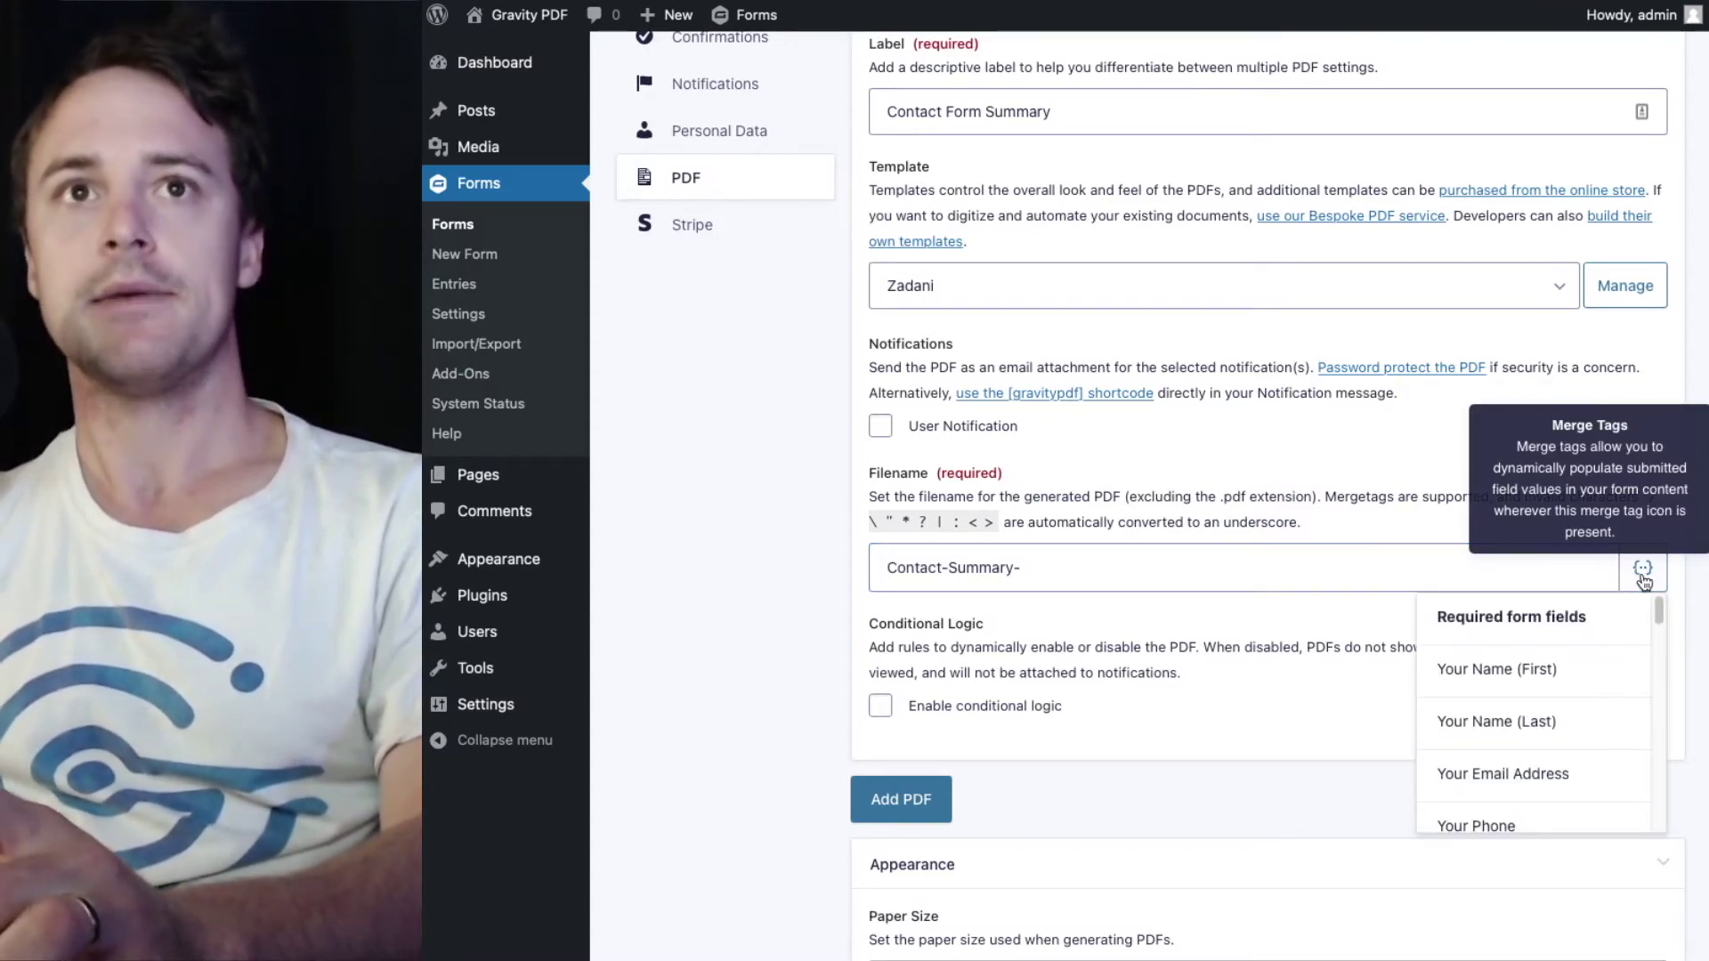
scroll(1554, 738, down, 1)
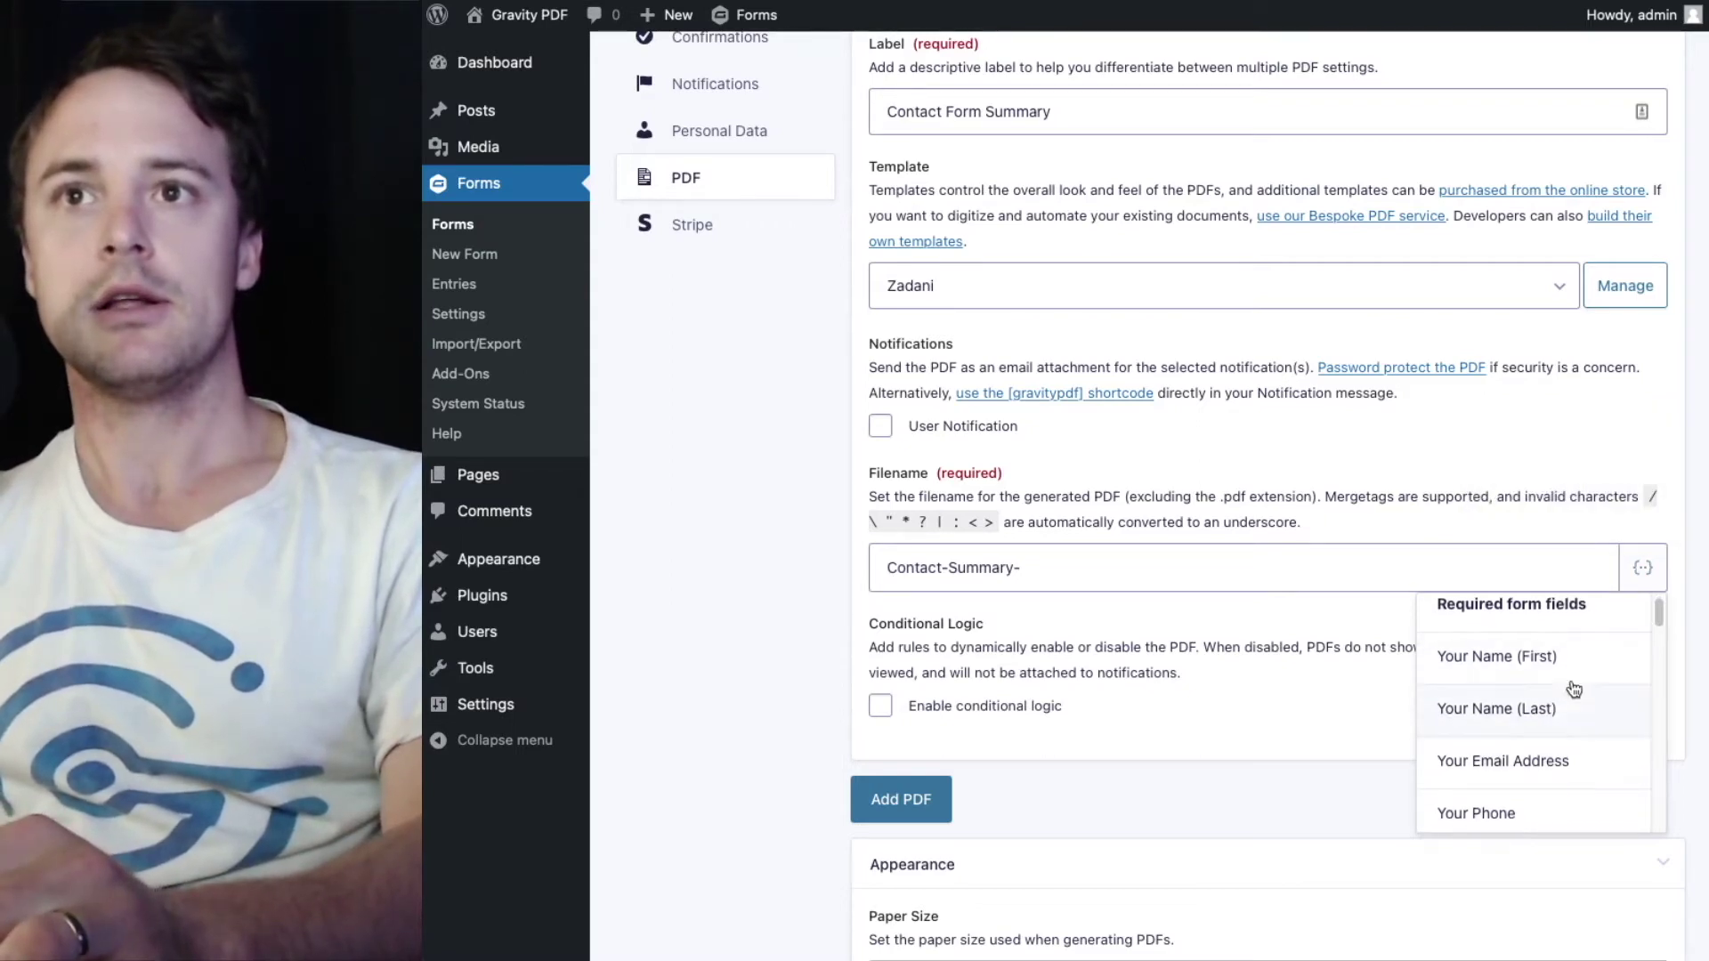
scroll(1570, 707, down, 10)
scroll(1571, 708, down, 2)
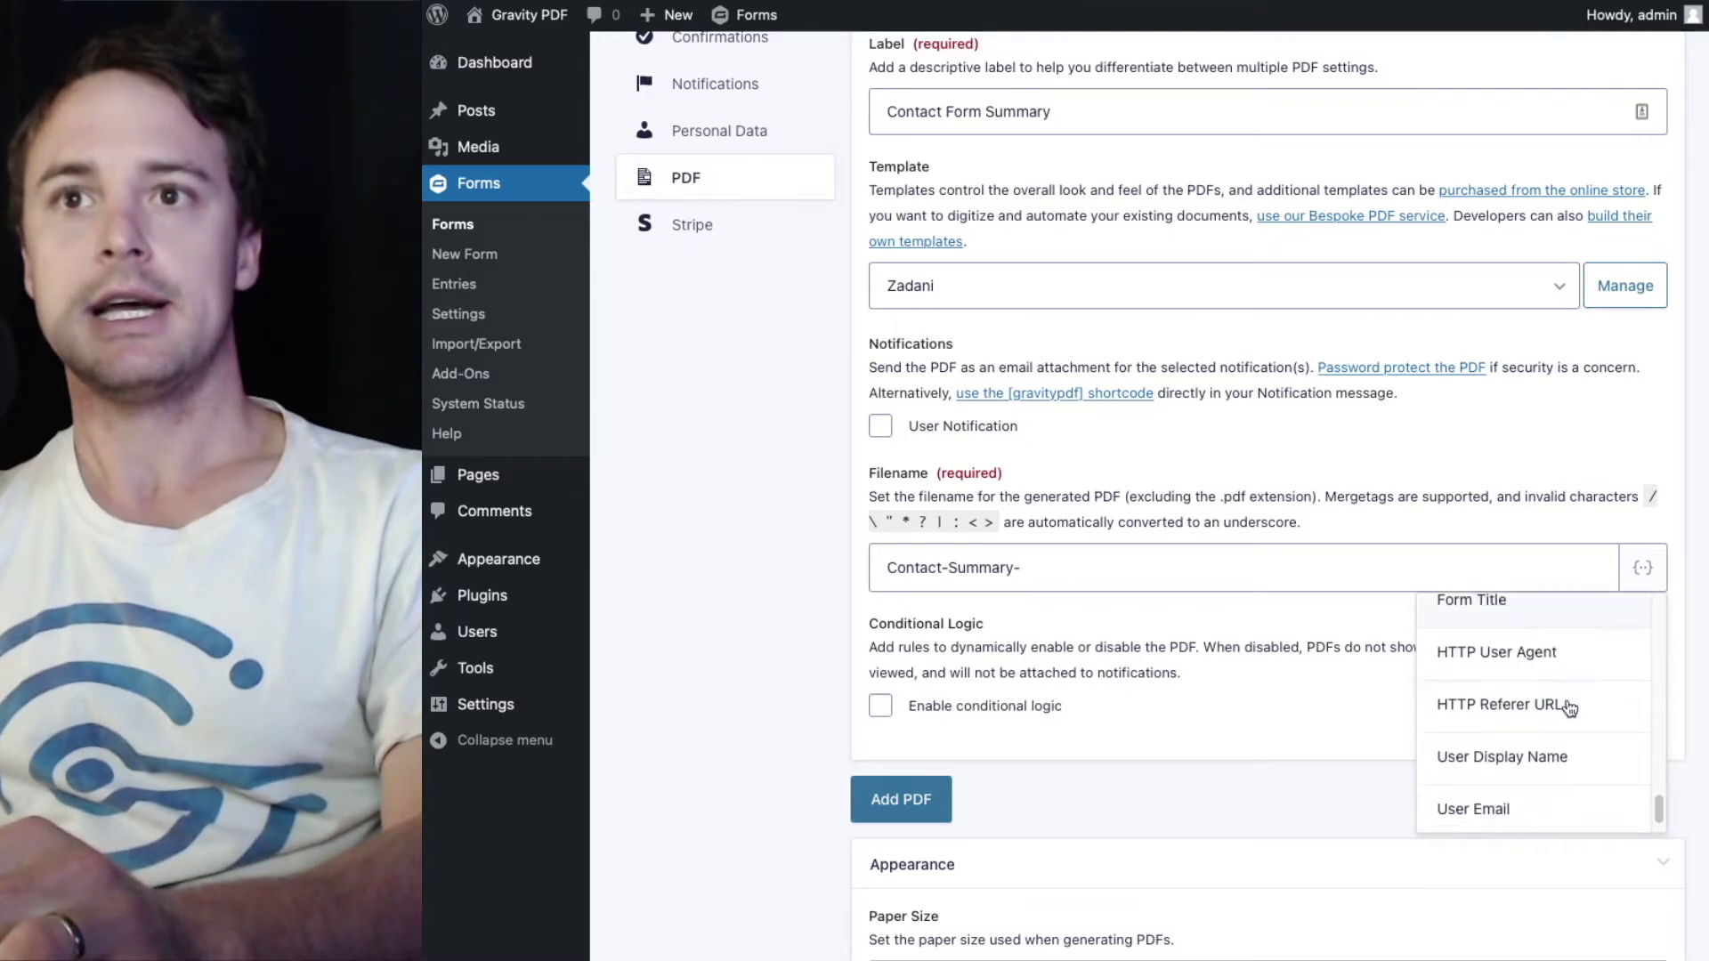
scroll(1570, 709, up, 2)
scroll(1572, 708, up, 1)
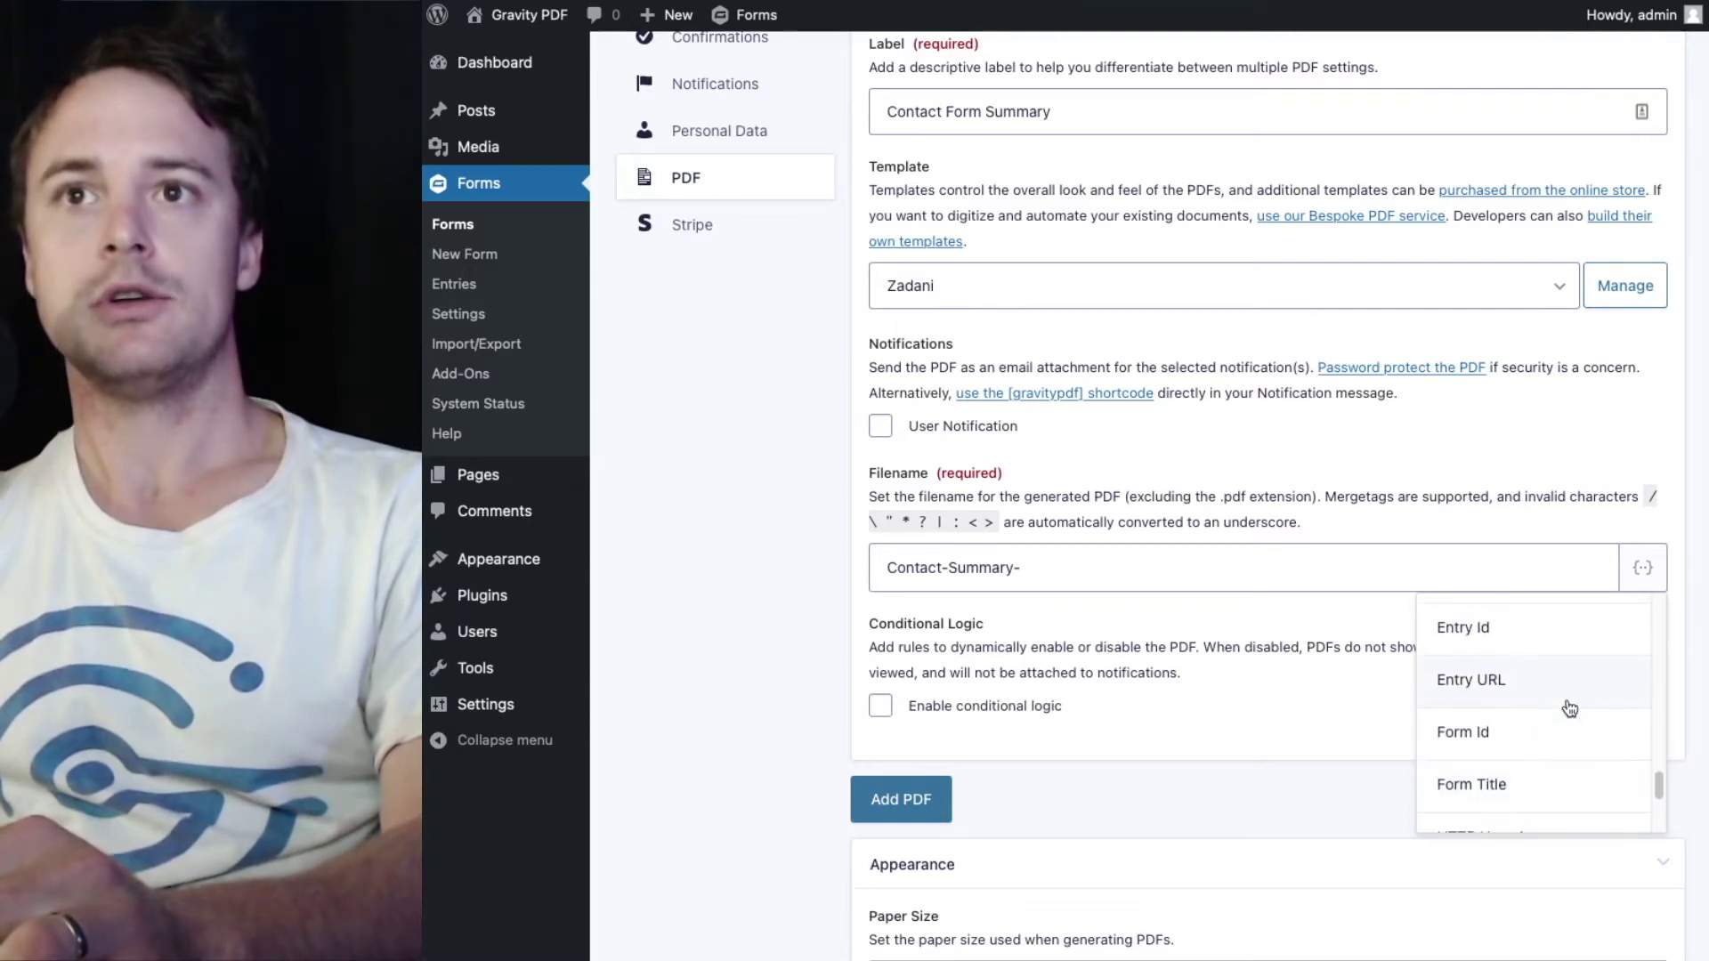
scroll(1548, 733, up, 1)
scroll(1549, 731, up, 1)
scroll(1551, 729, up, 2)
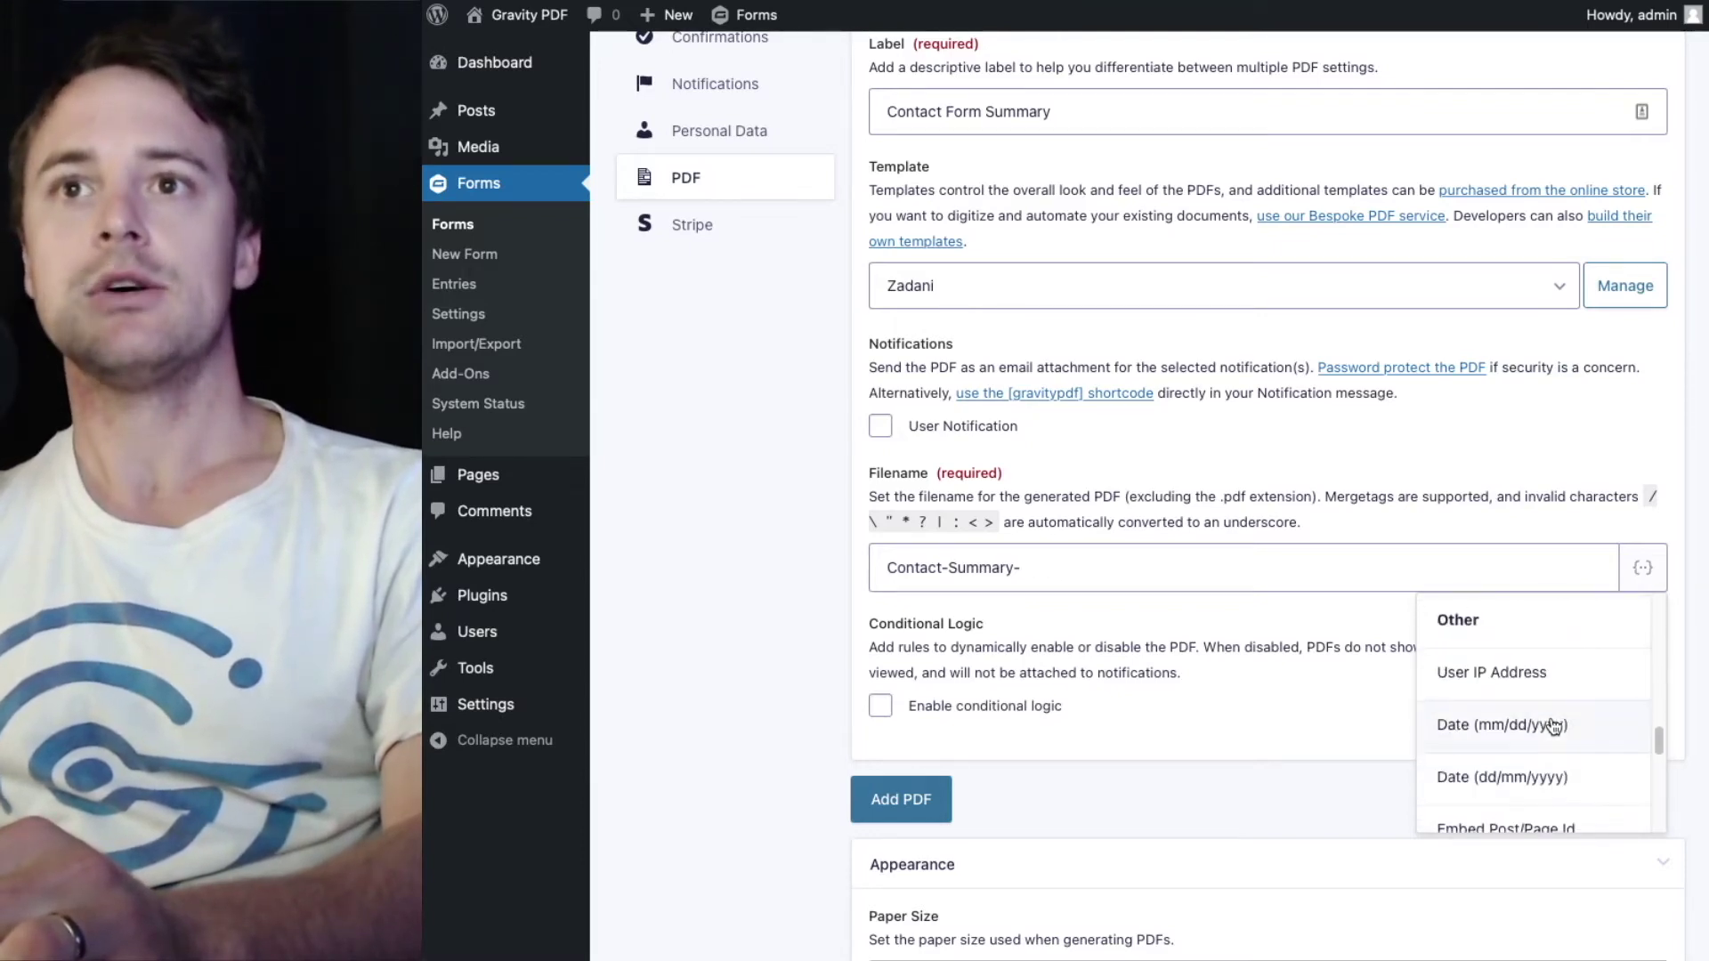
scroll(1553, 726, up, 3)
scroll(1553, 727, down, 2)
scroll(1549, 734, down, 2)
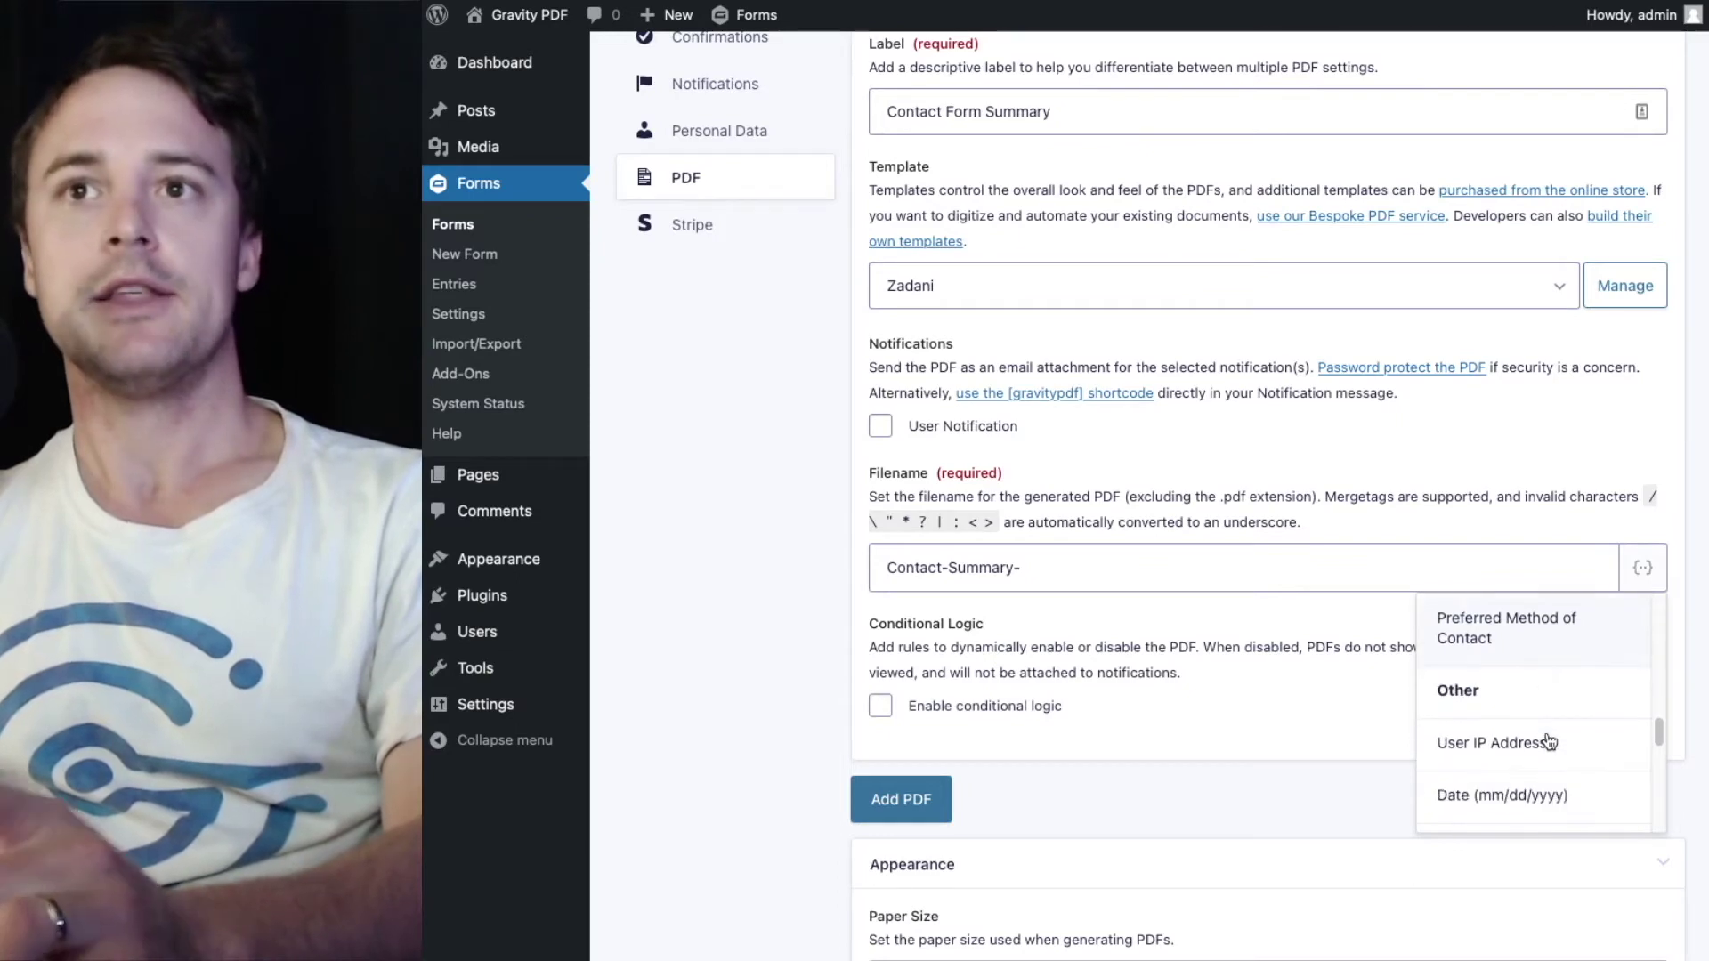
scroll(1549, 743, up, 3)
scroll(1548, 742, up, 2)
scroll(1548, 743, up, 2)
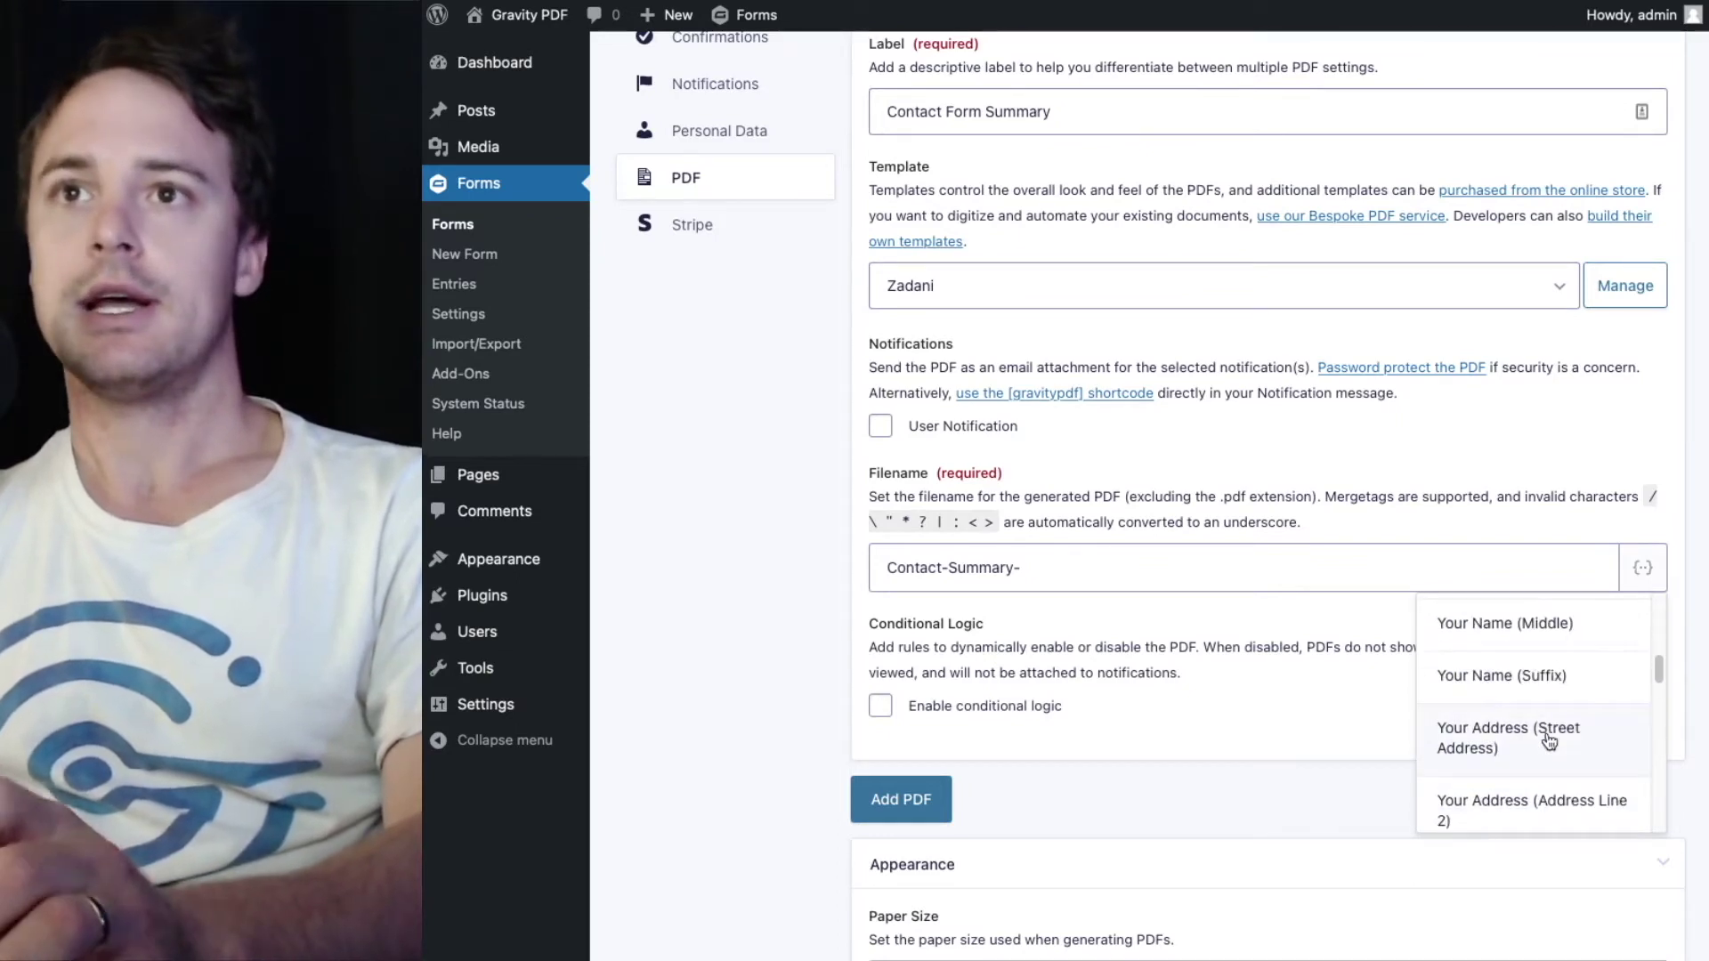
scroll(1548, 743, up, 1)
scroll(1549, 742, up, 1)
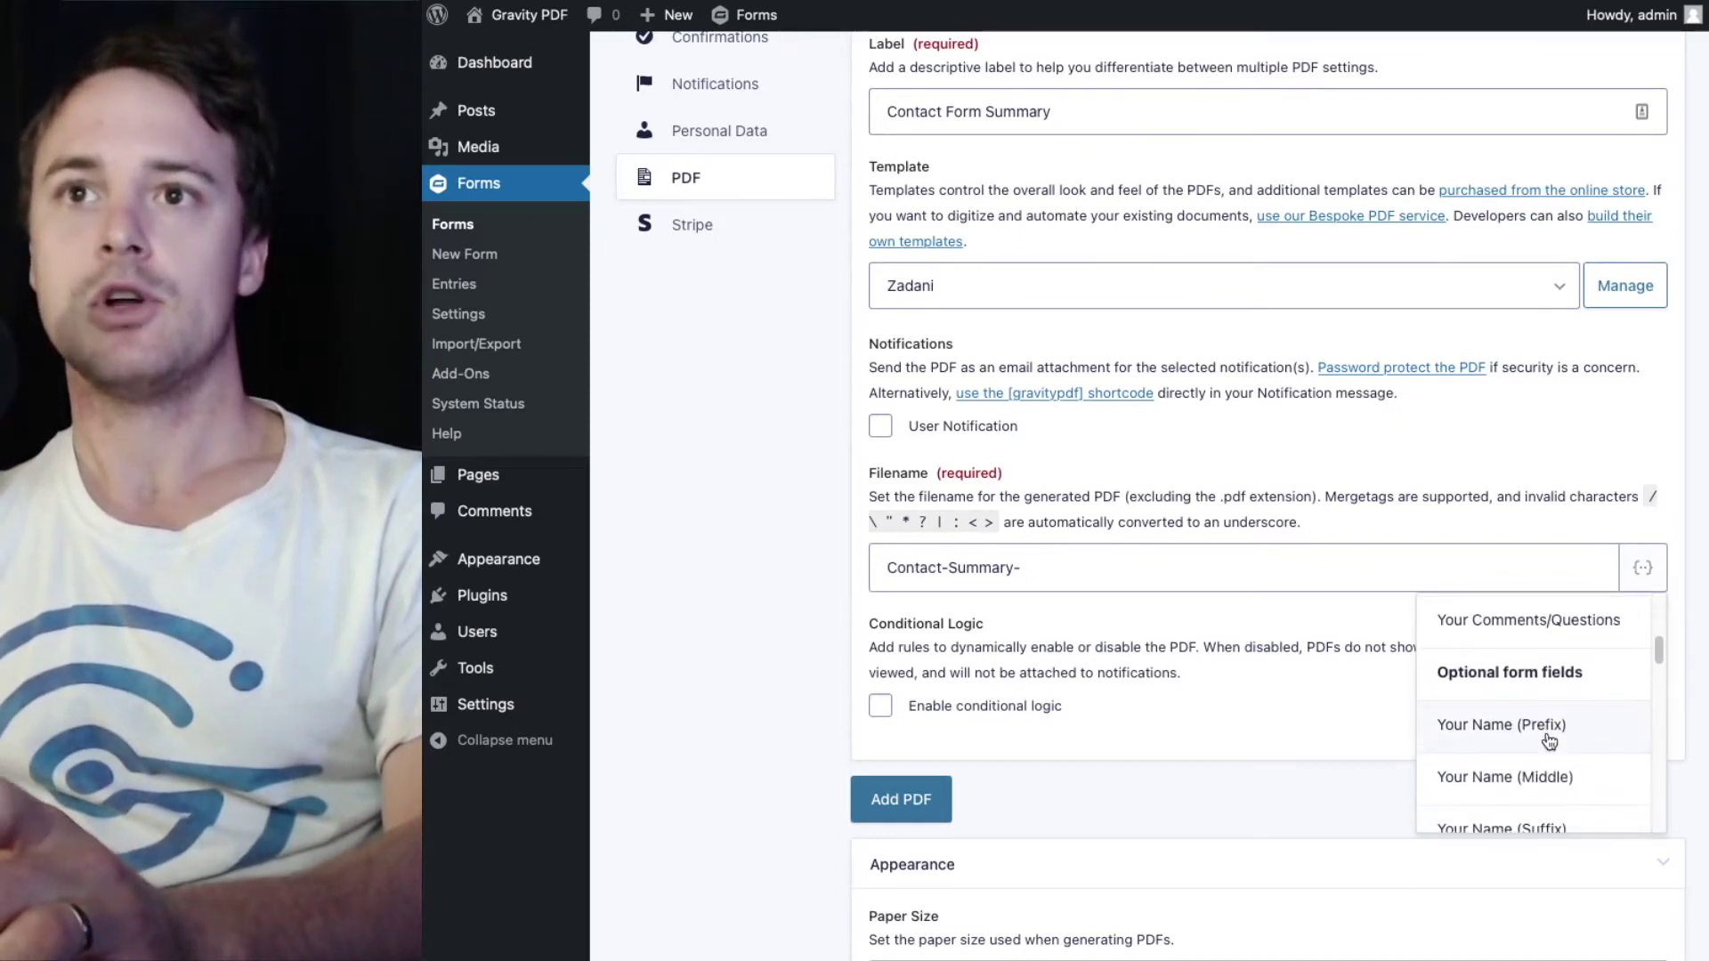
scroll(1550, 741, up, 1)
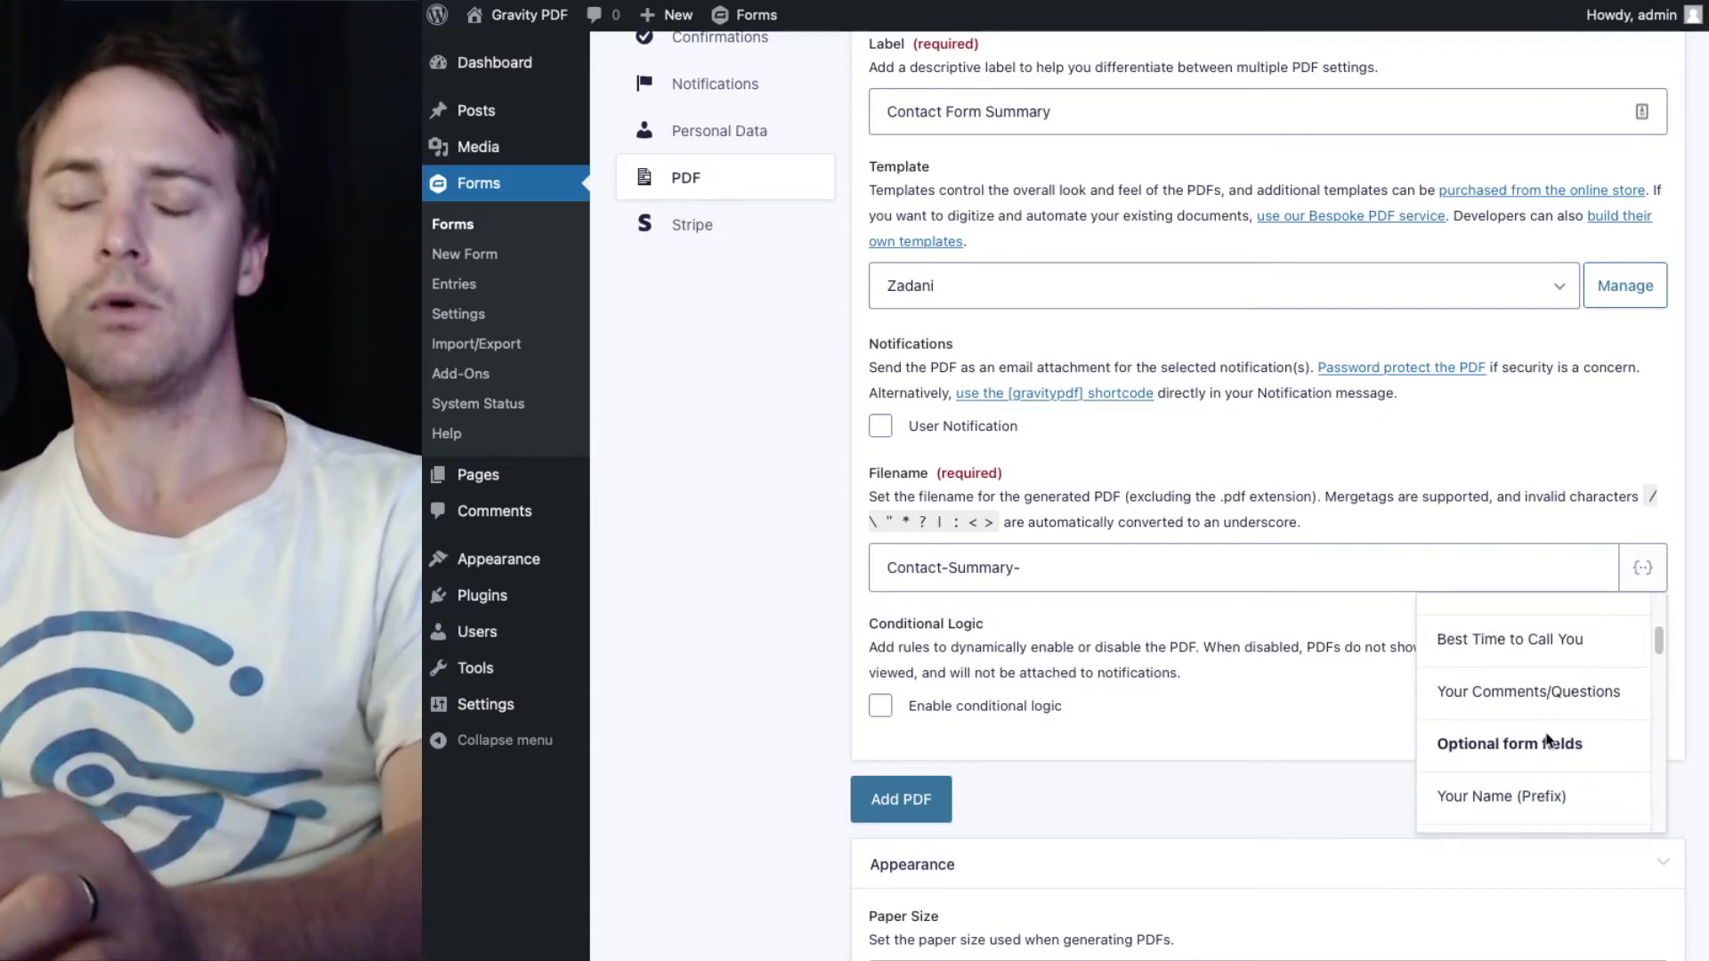
scroll(1547, 743, up, 3)
scroll(1545, 695, up, 3)
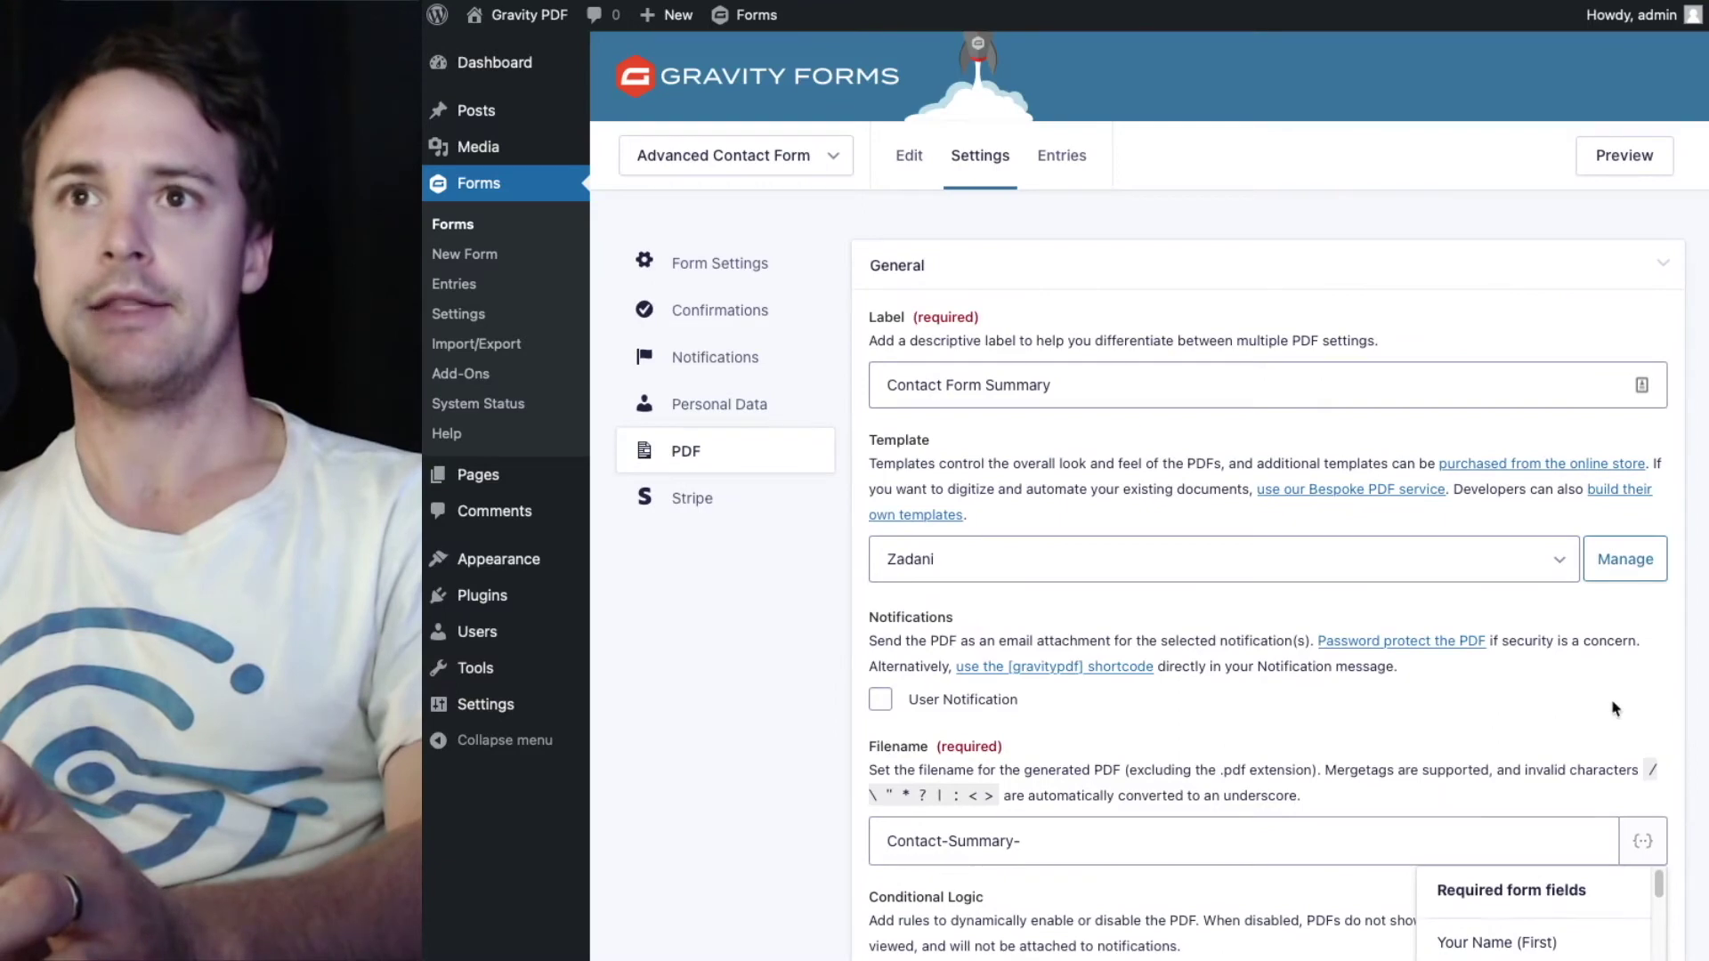
scroll(1611, 699, down, 4)
scroll(1549, 581, down, 2)
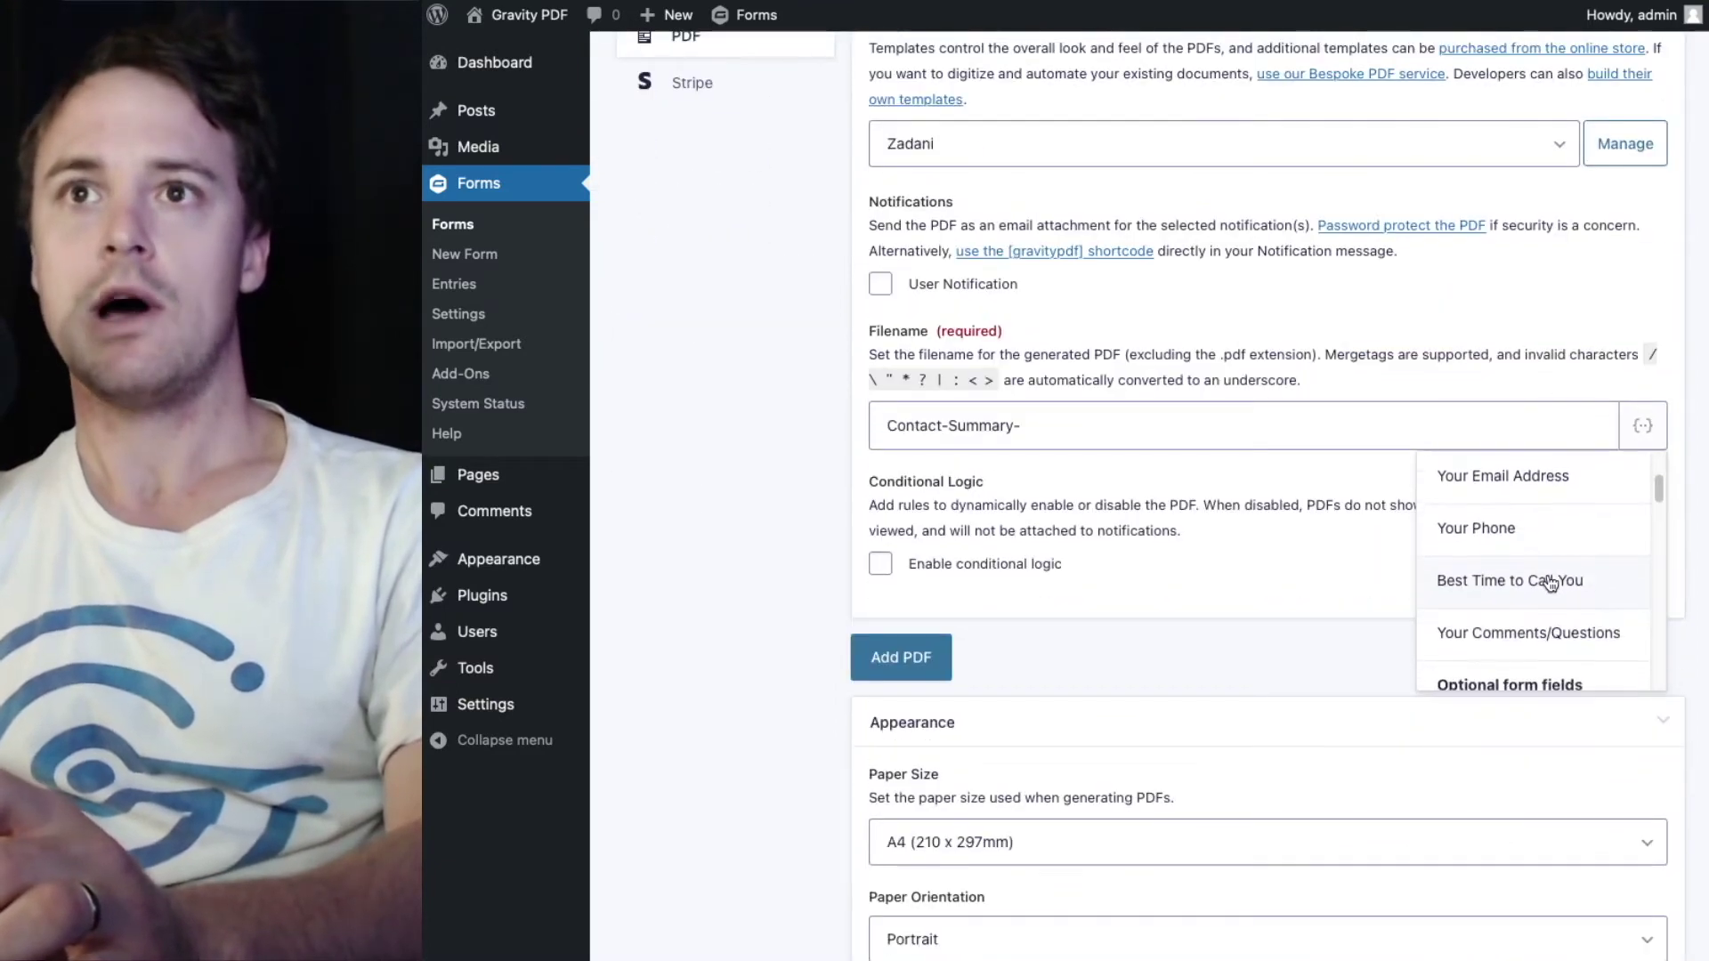
scroll(1548, 584, down, 1)
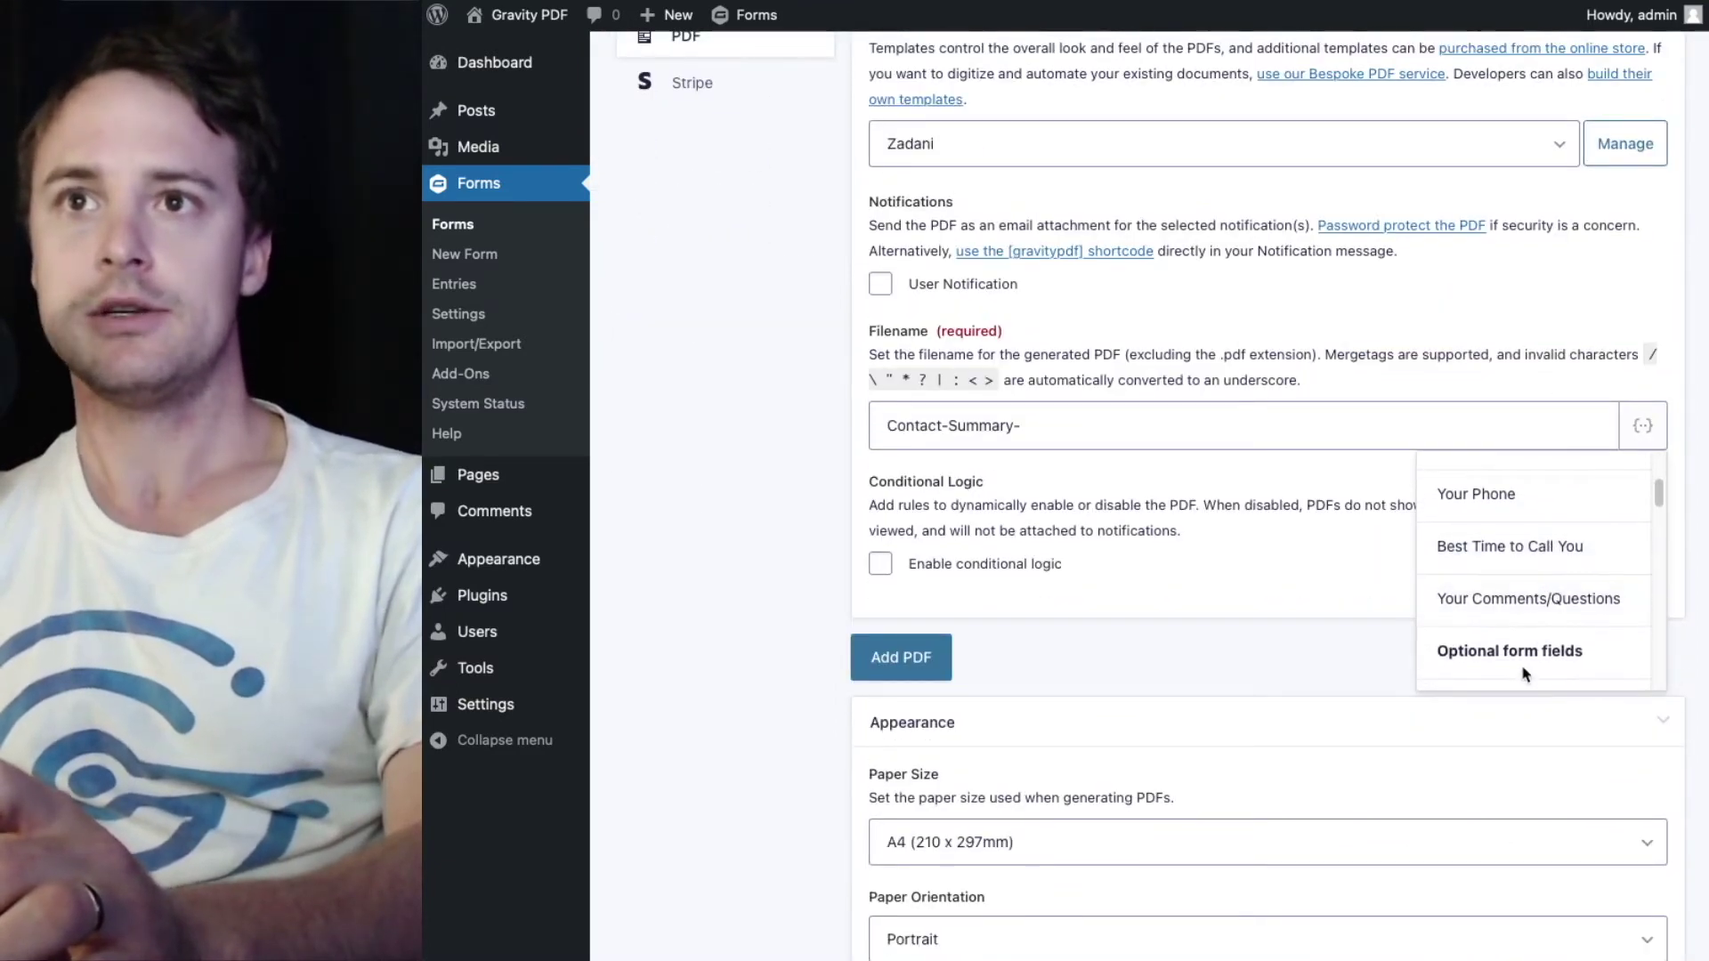
scroll(1523, 678, down, 1)
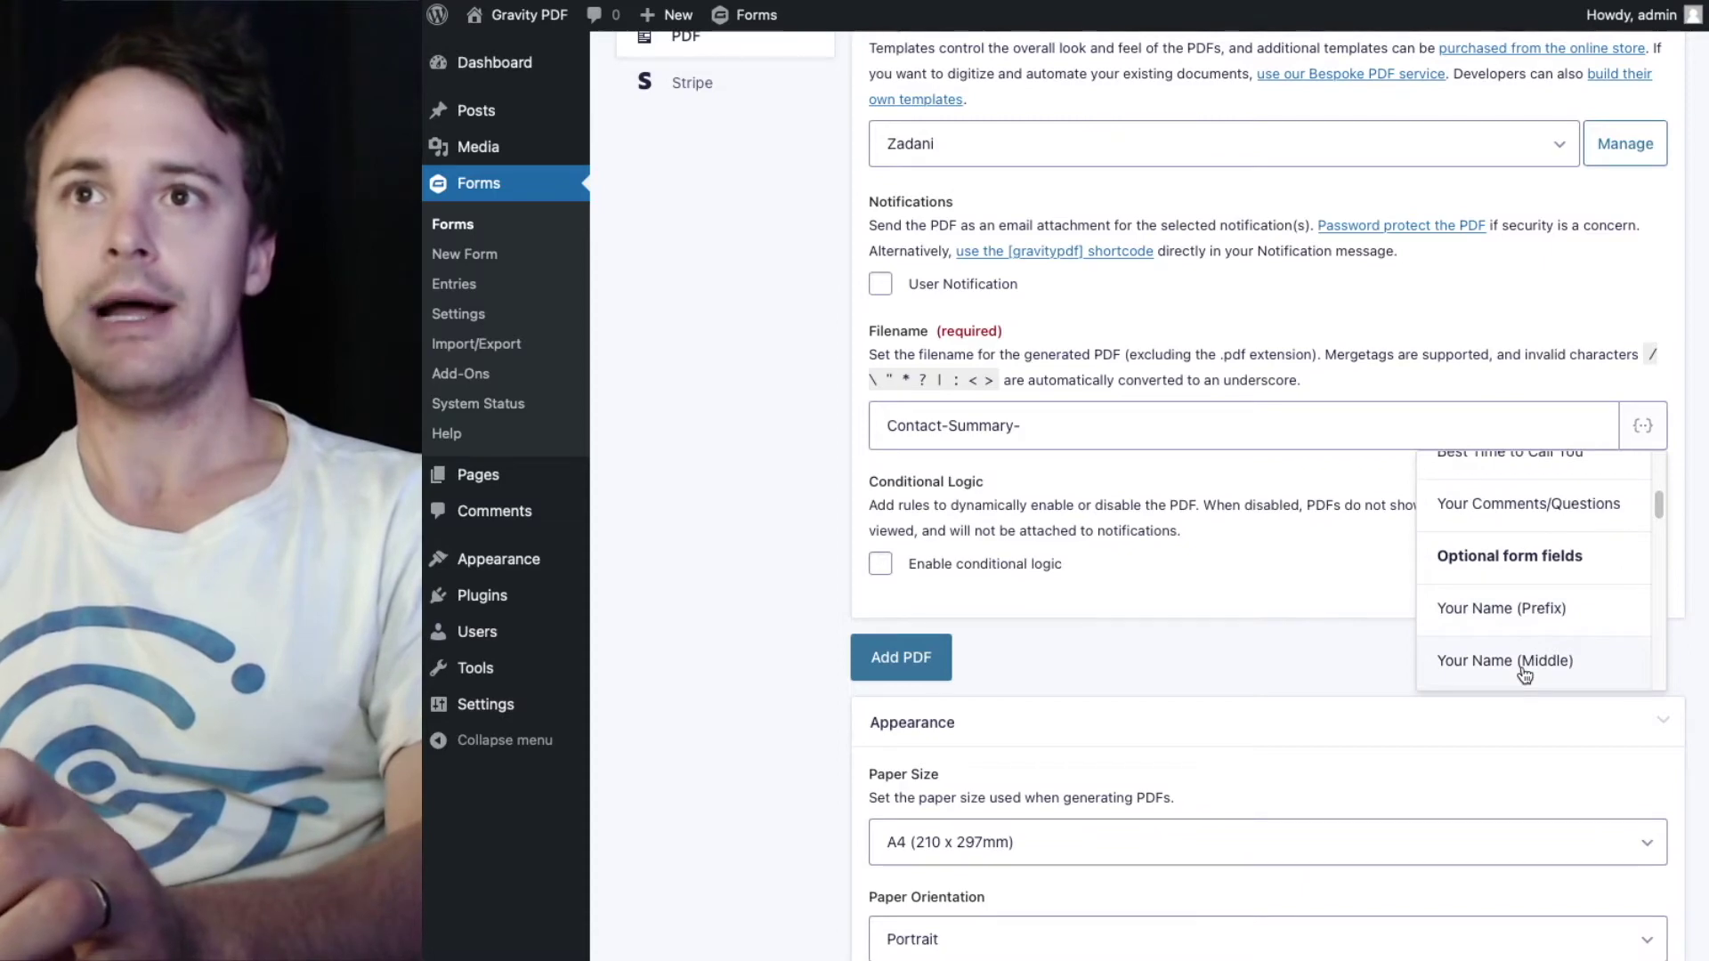
scroll(1524, 675, down, 1)
scroll(1524, 674, down, 1)
scroll(1524, 675, down, 1)
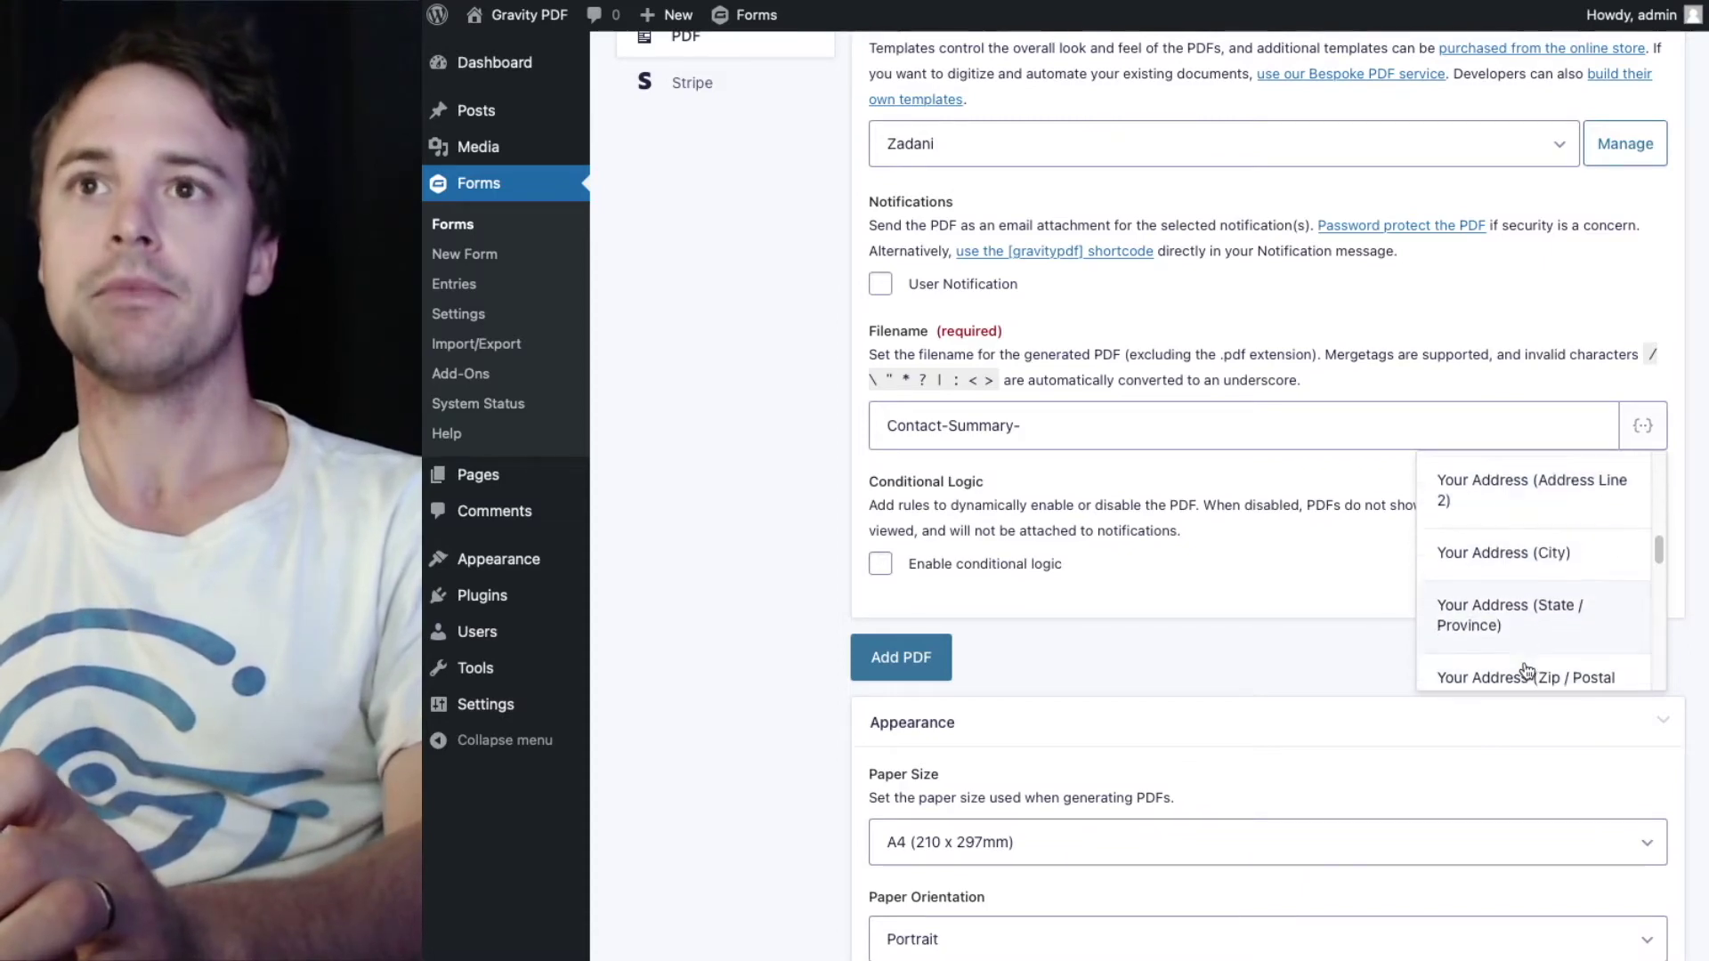
scroll(1523, 672, down, 1)
scroll(1524, 672, down, 1)
scroll(1527, 668, down, 1)
scroll(1550, 628, down, 1)
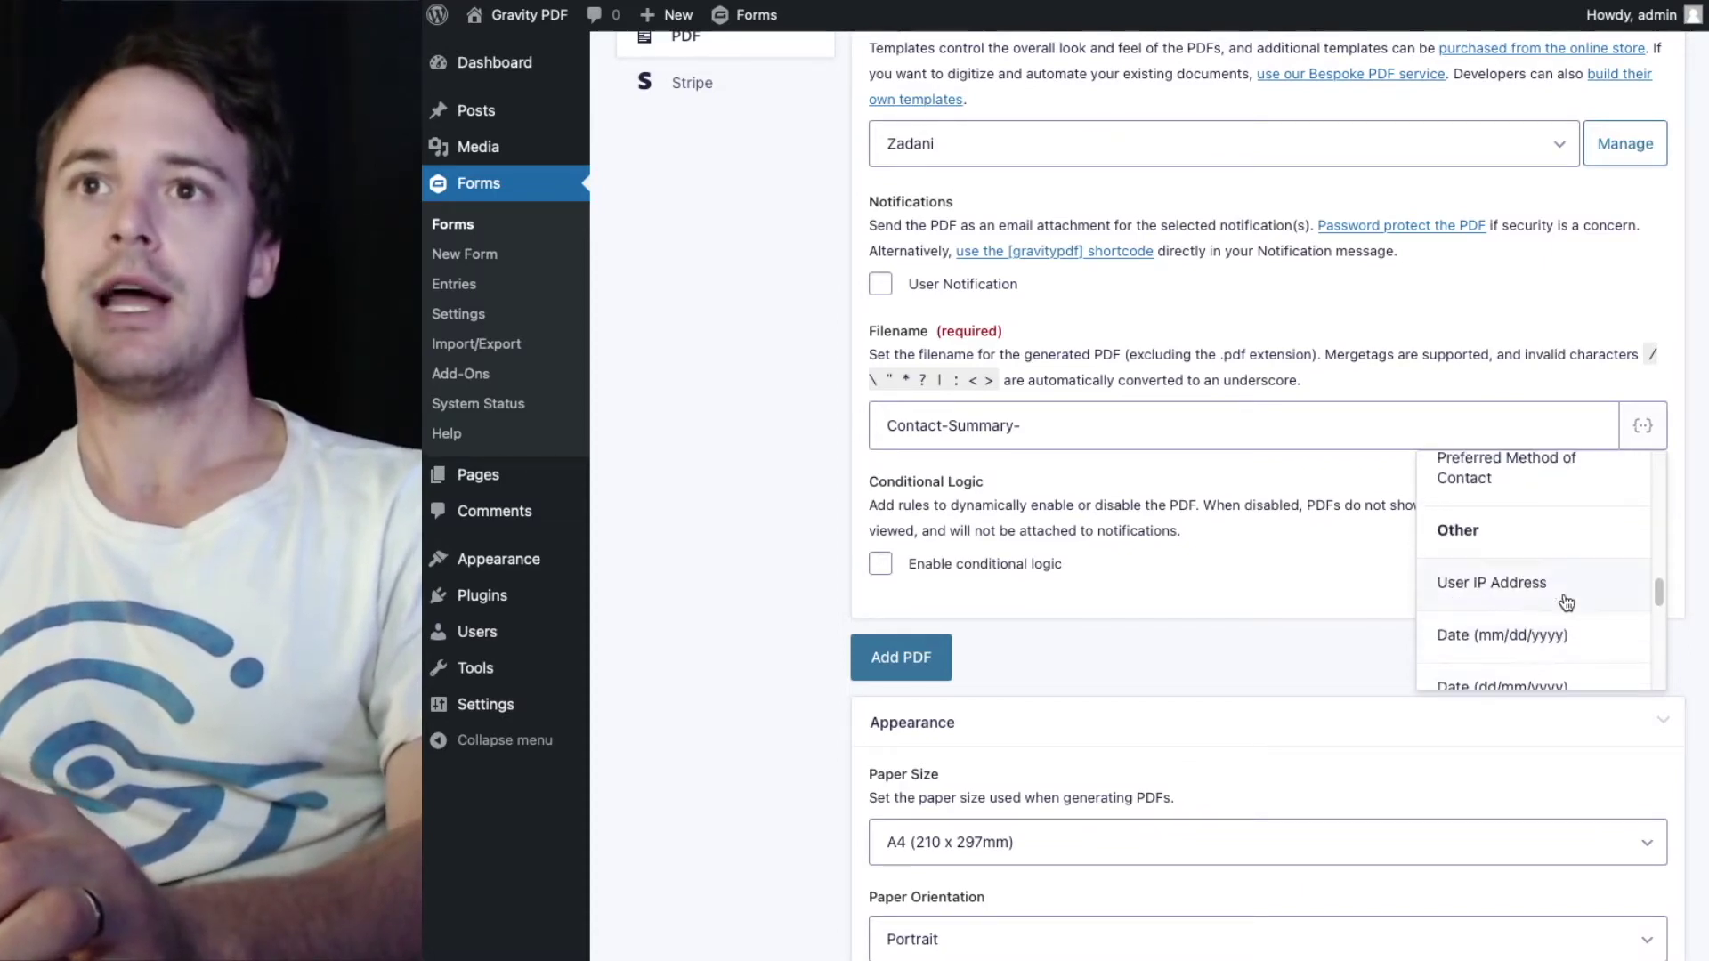
scroll(1572, 592, down, 1)
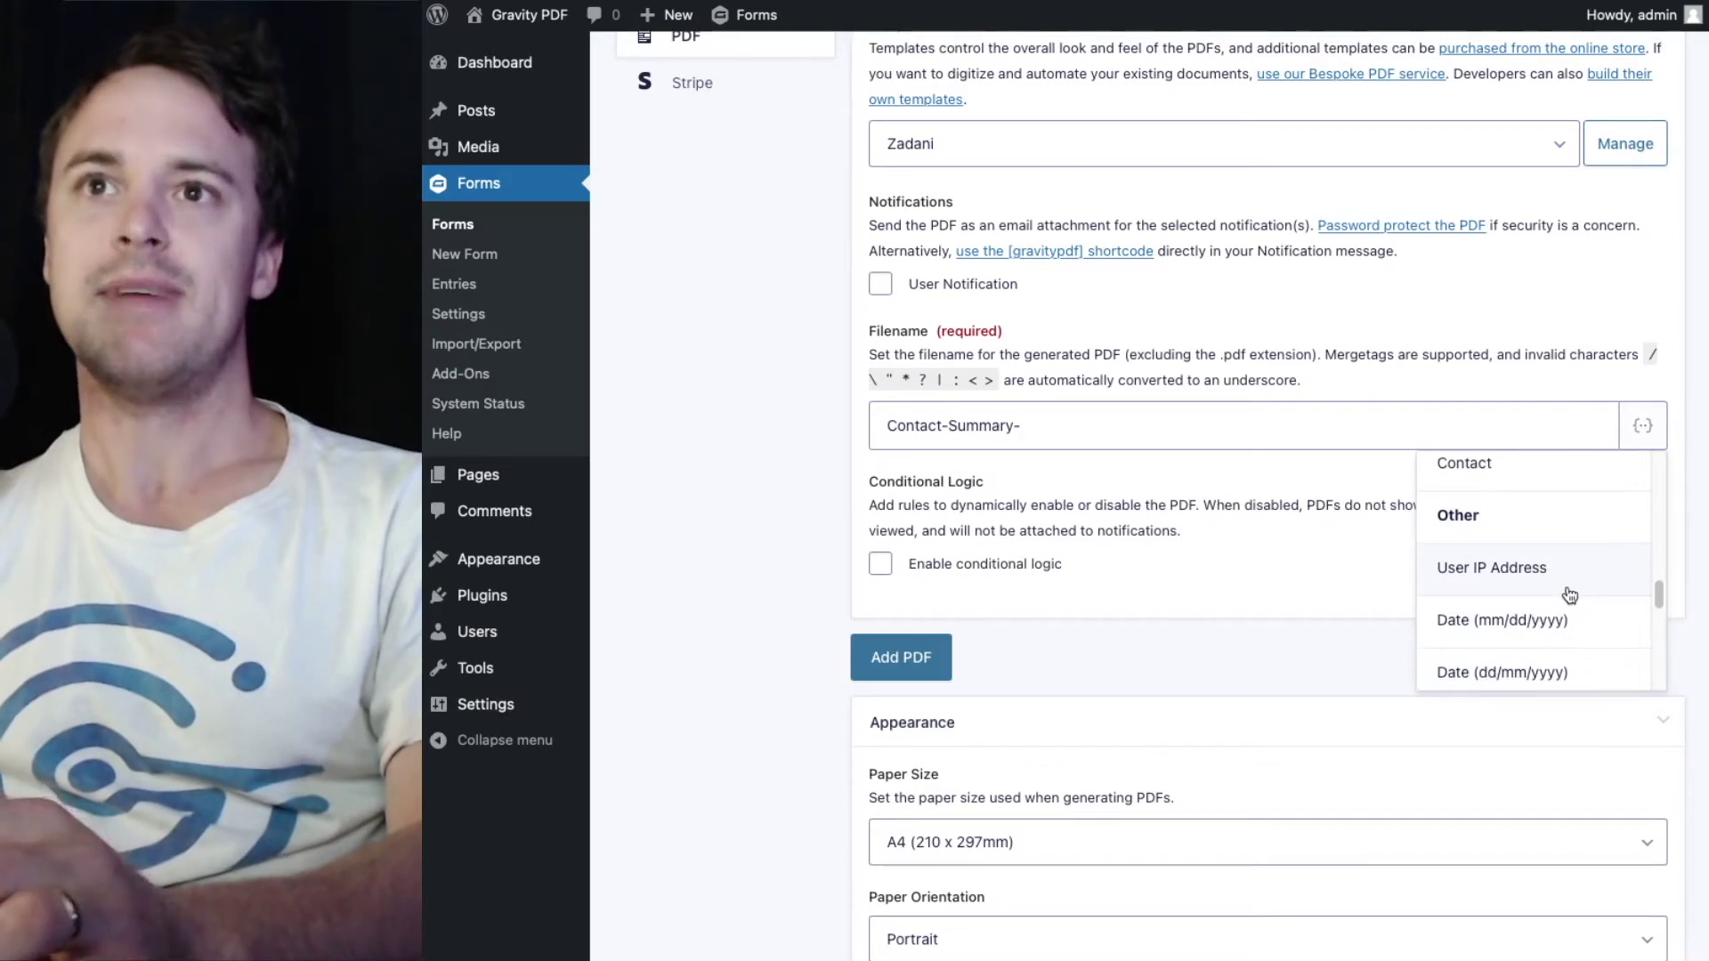
scroll(1569, 595, down, 1)
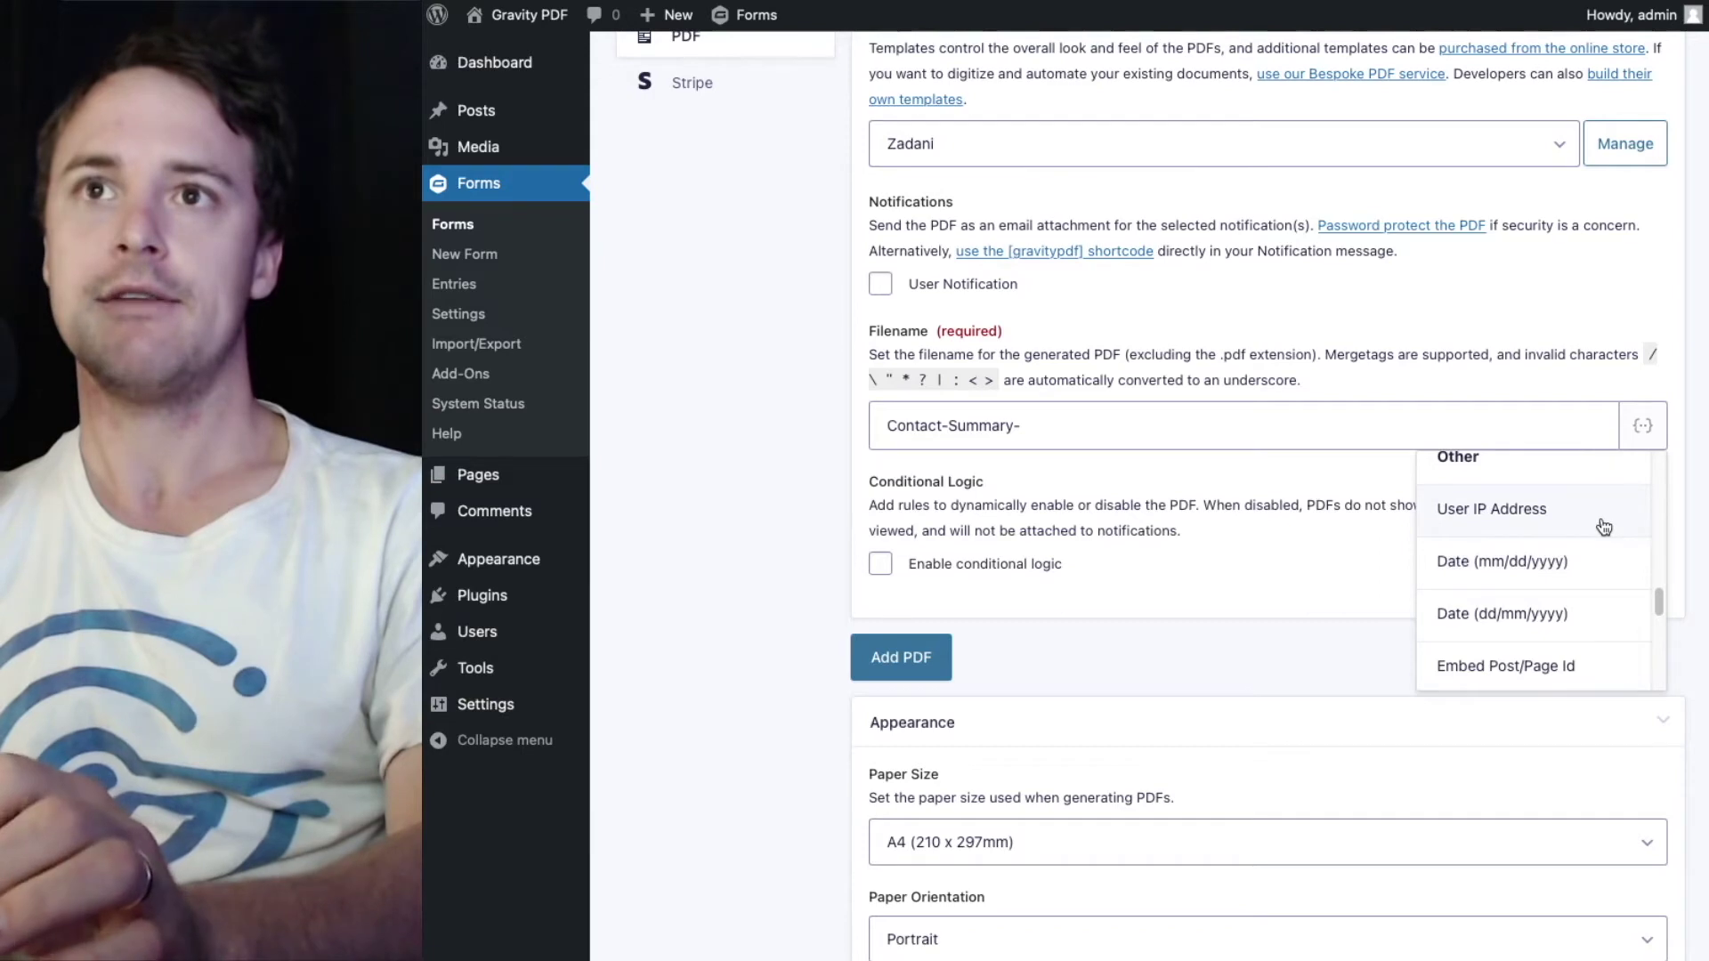
scroll(1603, 528, down, 1)
scroll(1558, 602, down, 3)
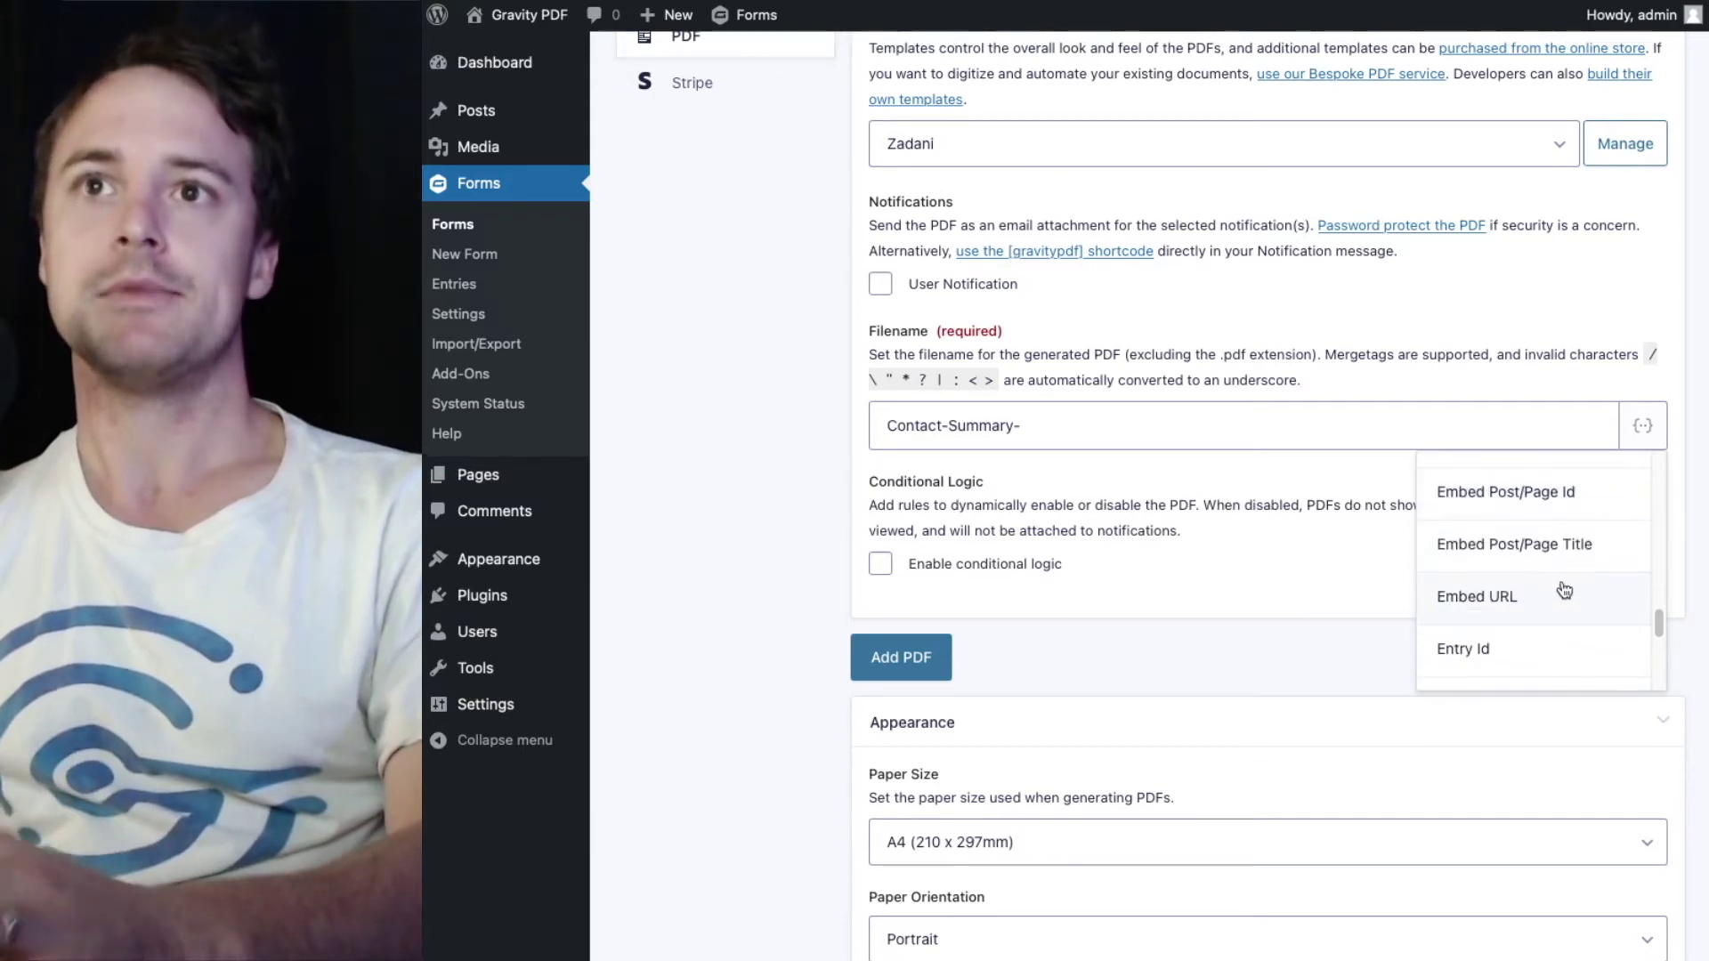
scroll(1560, 594, down, 1)
scroll(1552, 617, down, 1)
scroll(1549, 625, down, 1)
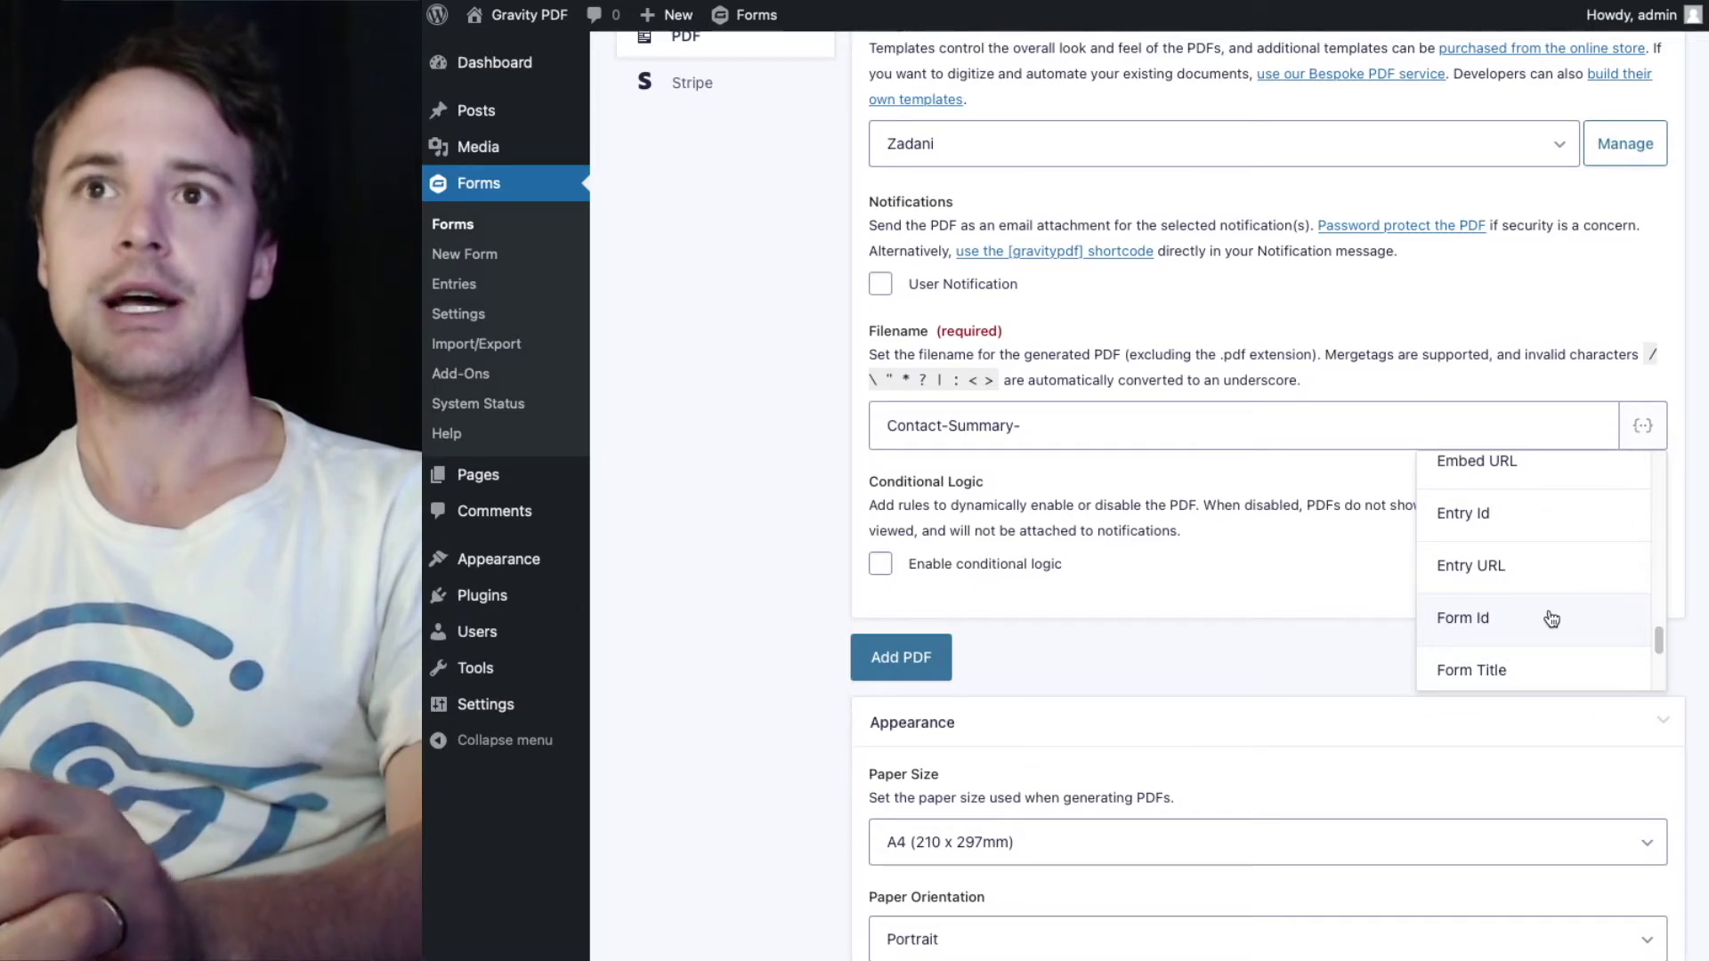
Append the Your Name (First) merge tag to the Contact-Summary- filename.
click(1213, 422)
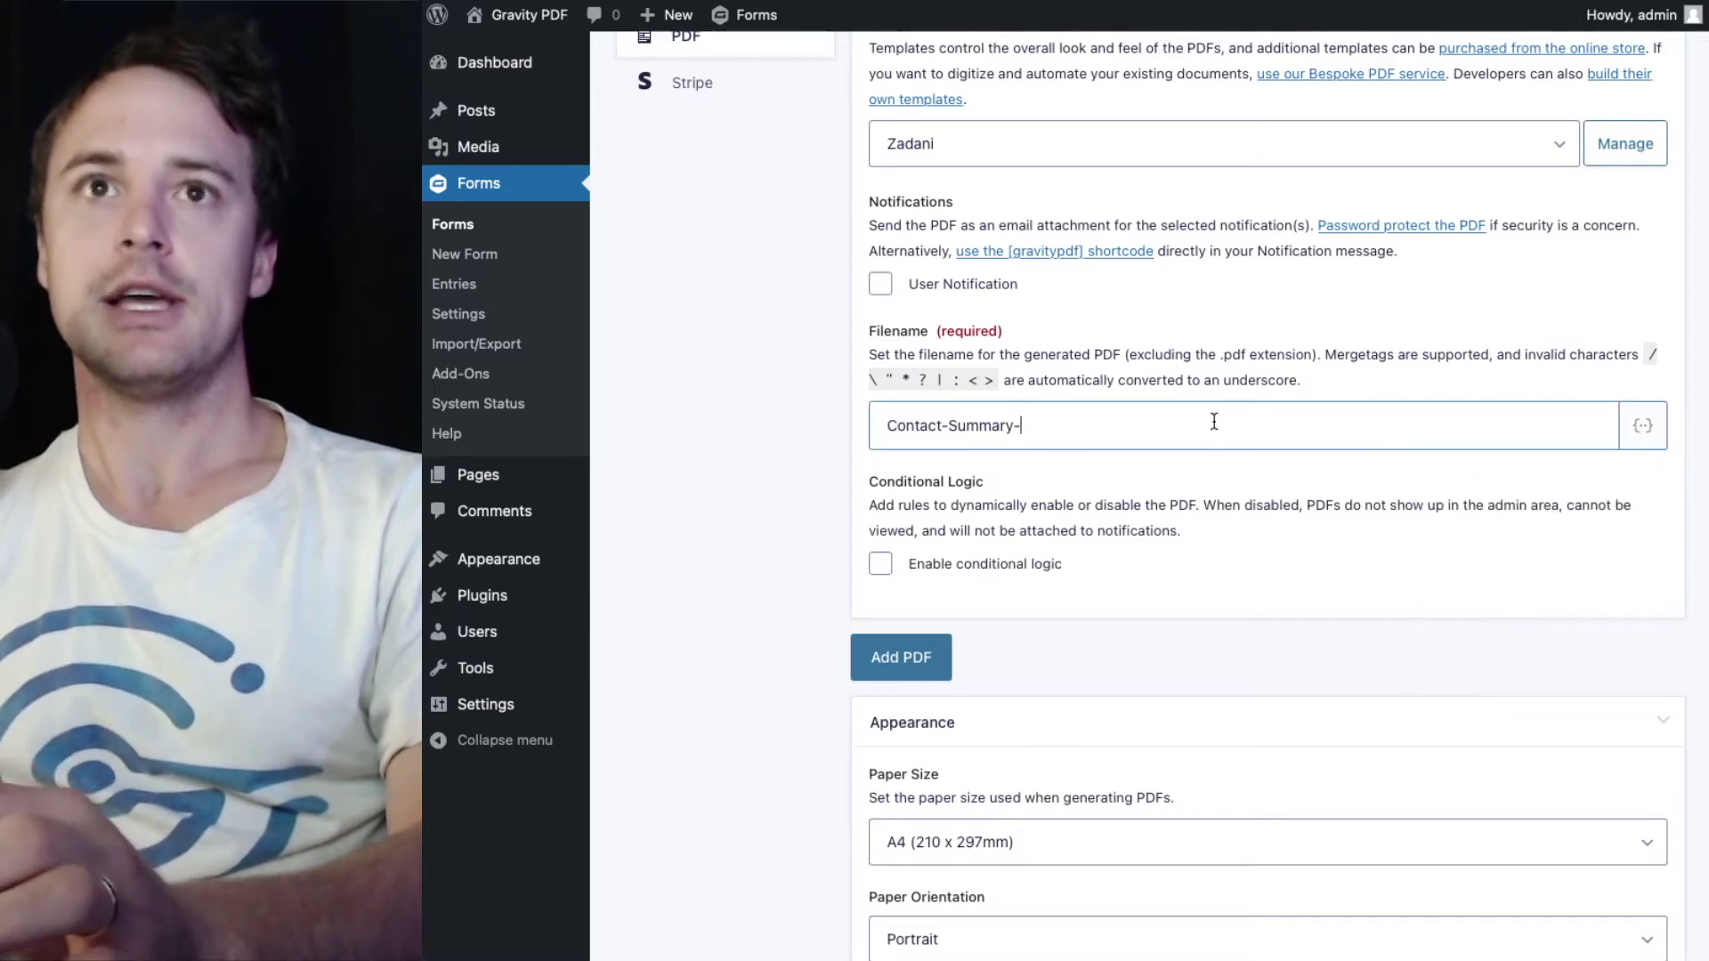
click(1648, 428)
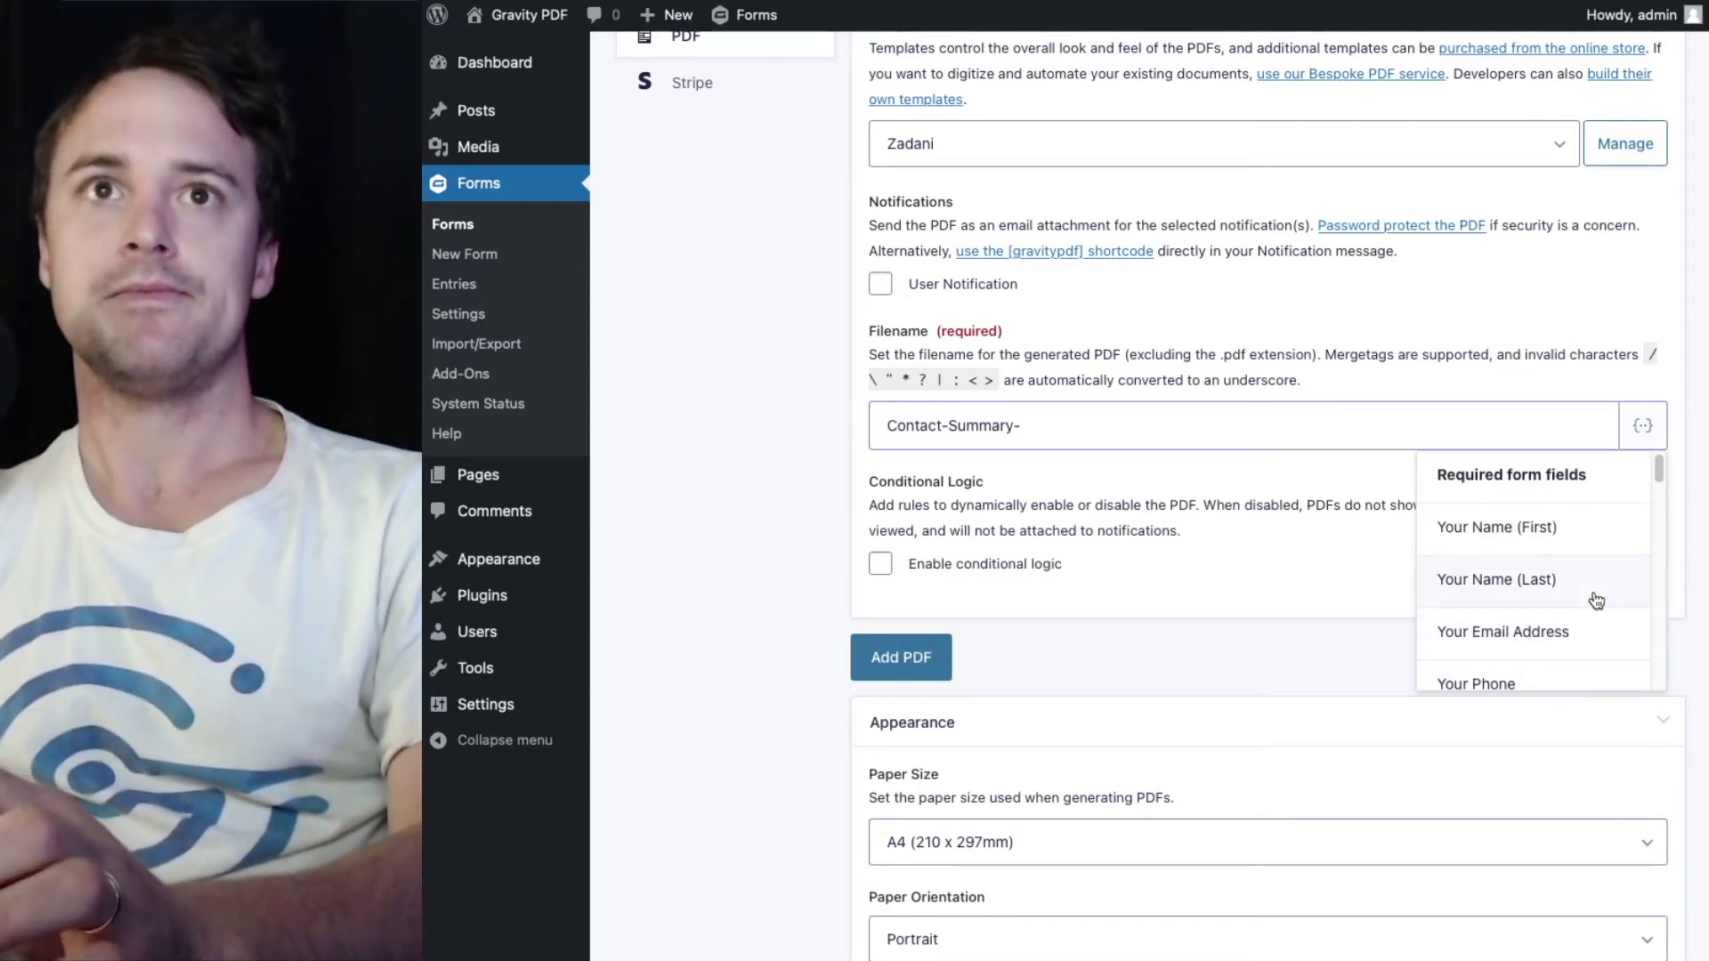
scroll(1595, 601, down, 3)
scroll(1596, 601, up, 2)
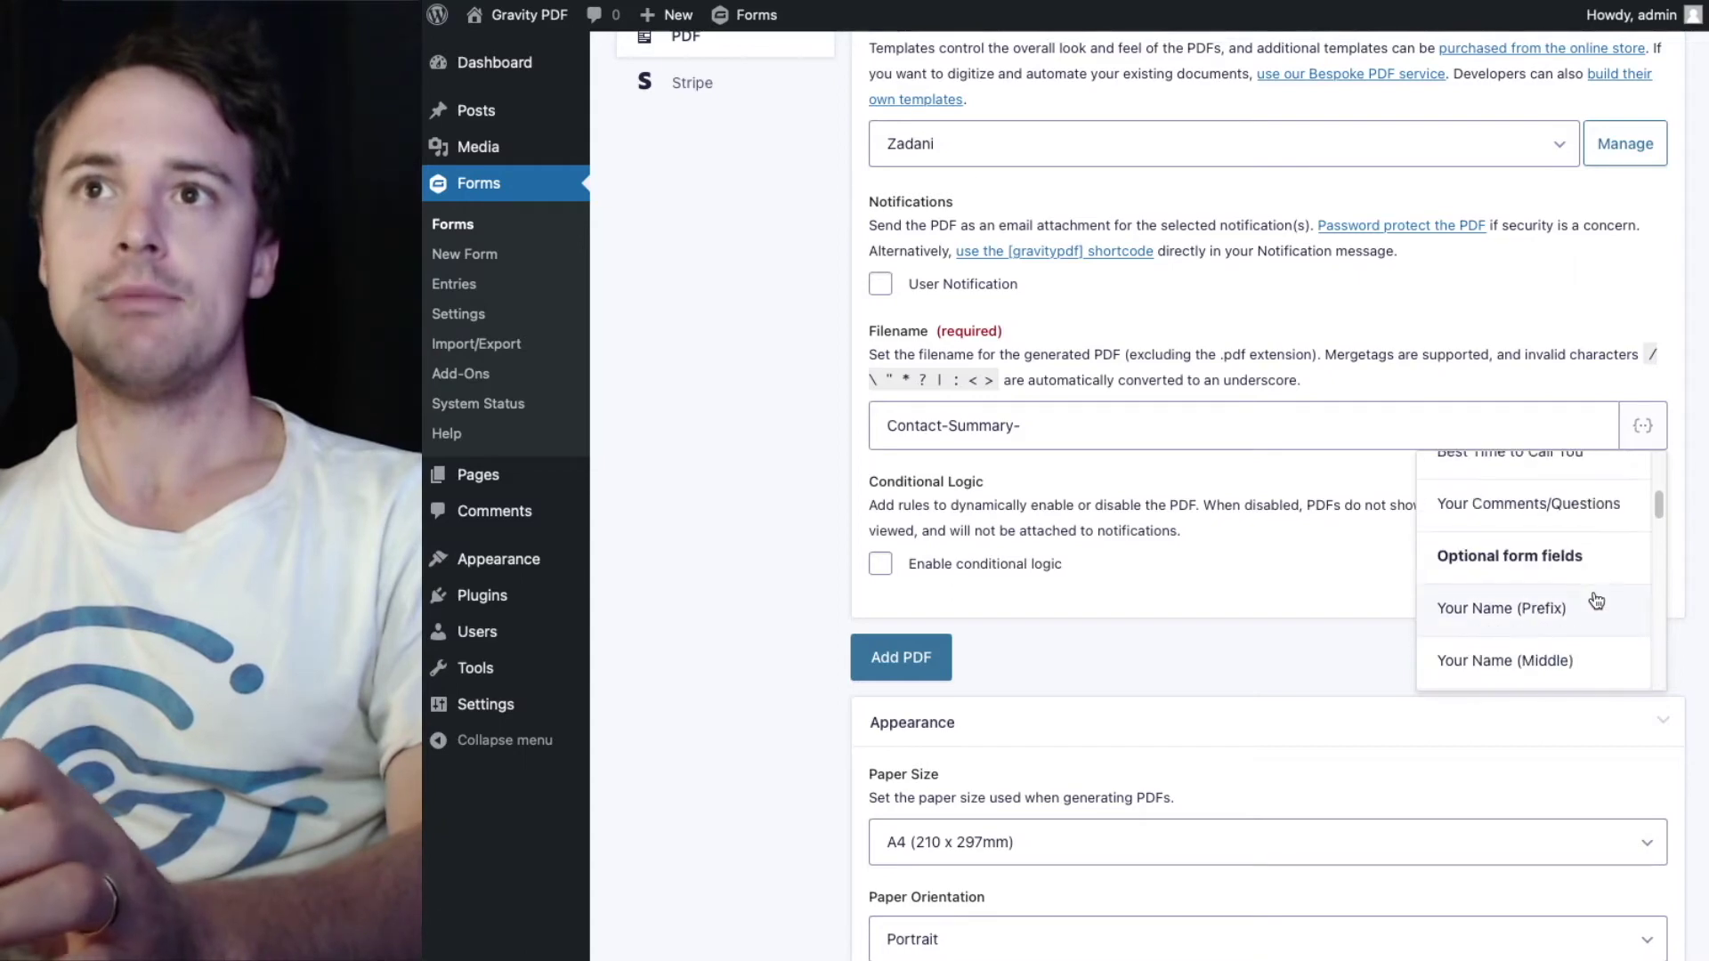
scroll(1596, 601, up, 3)
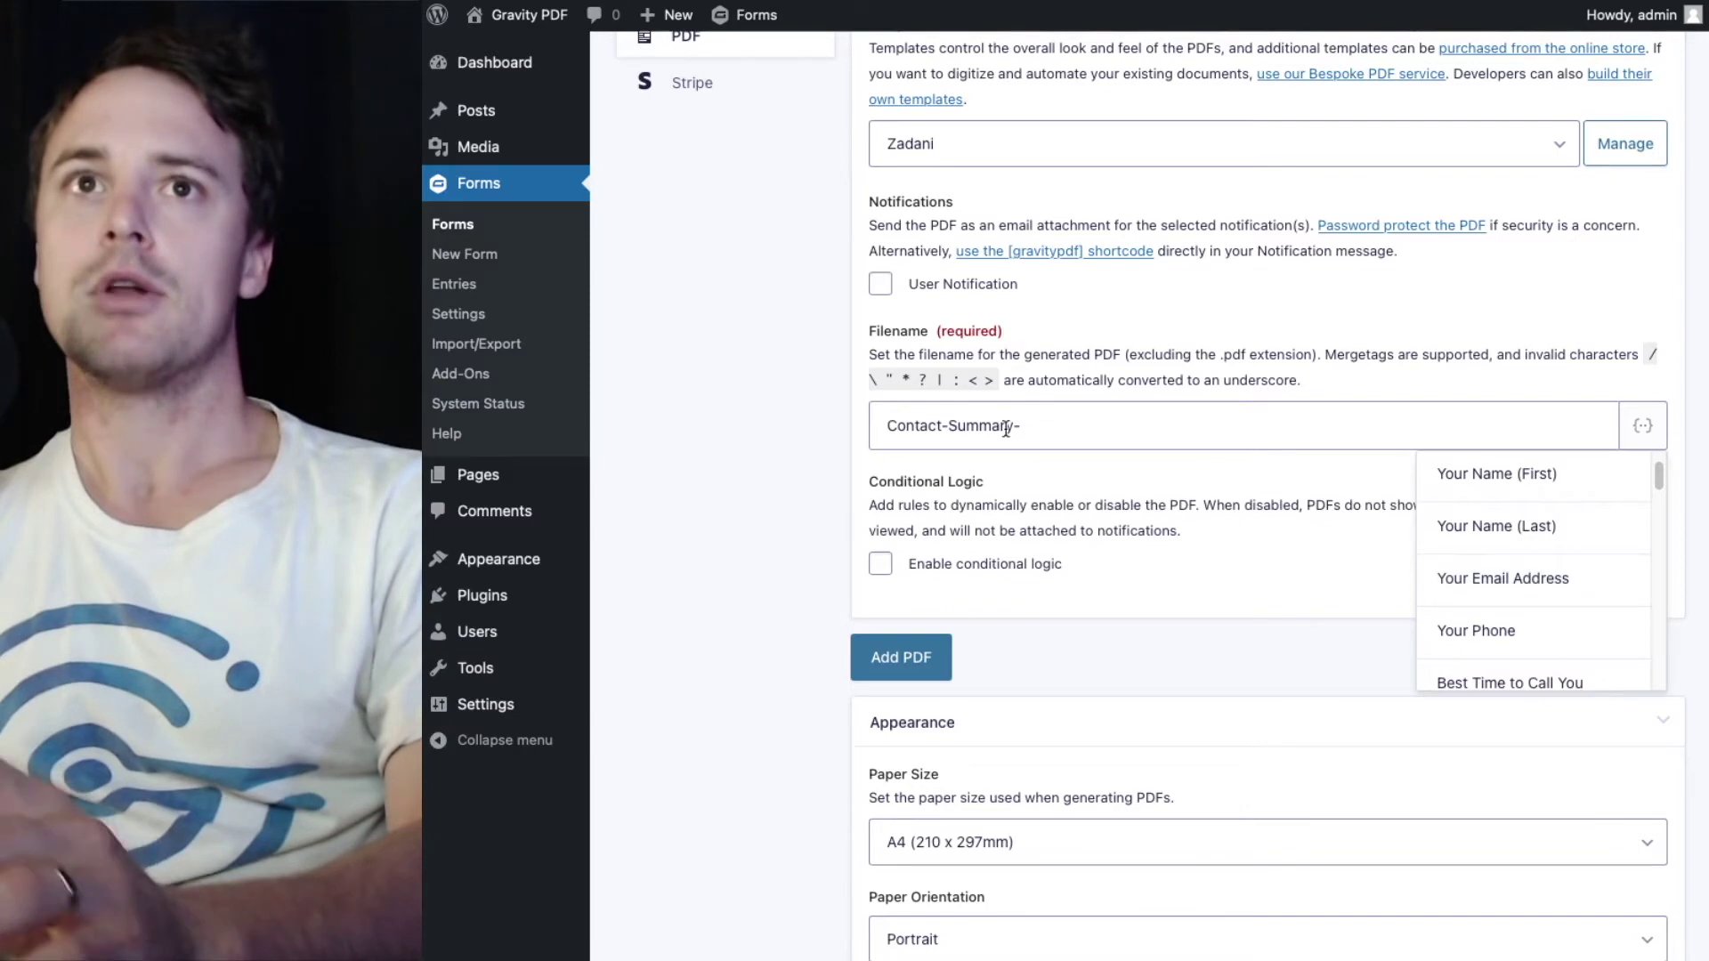
click(1086, 425)
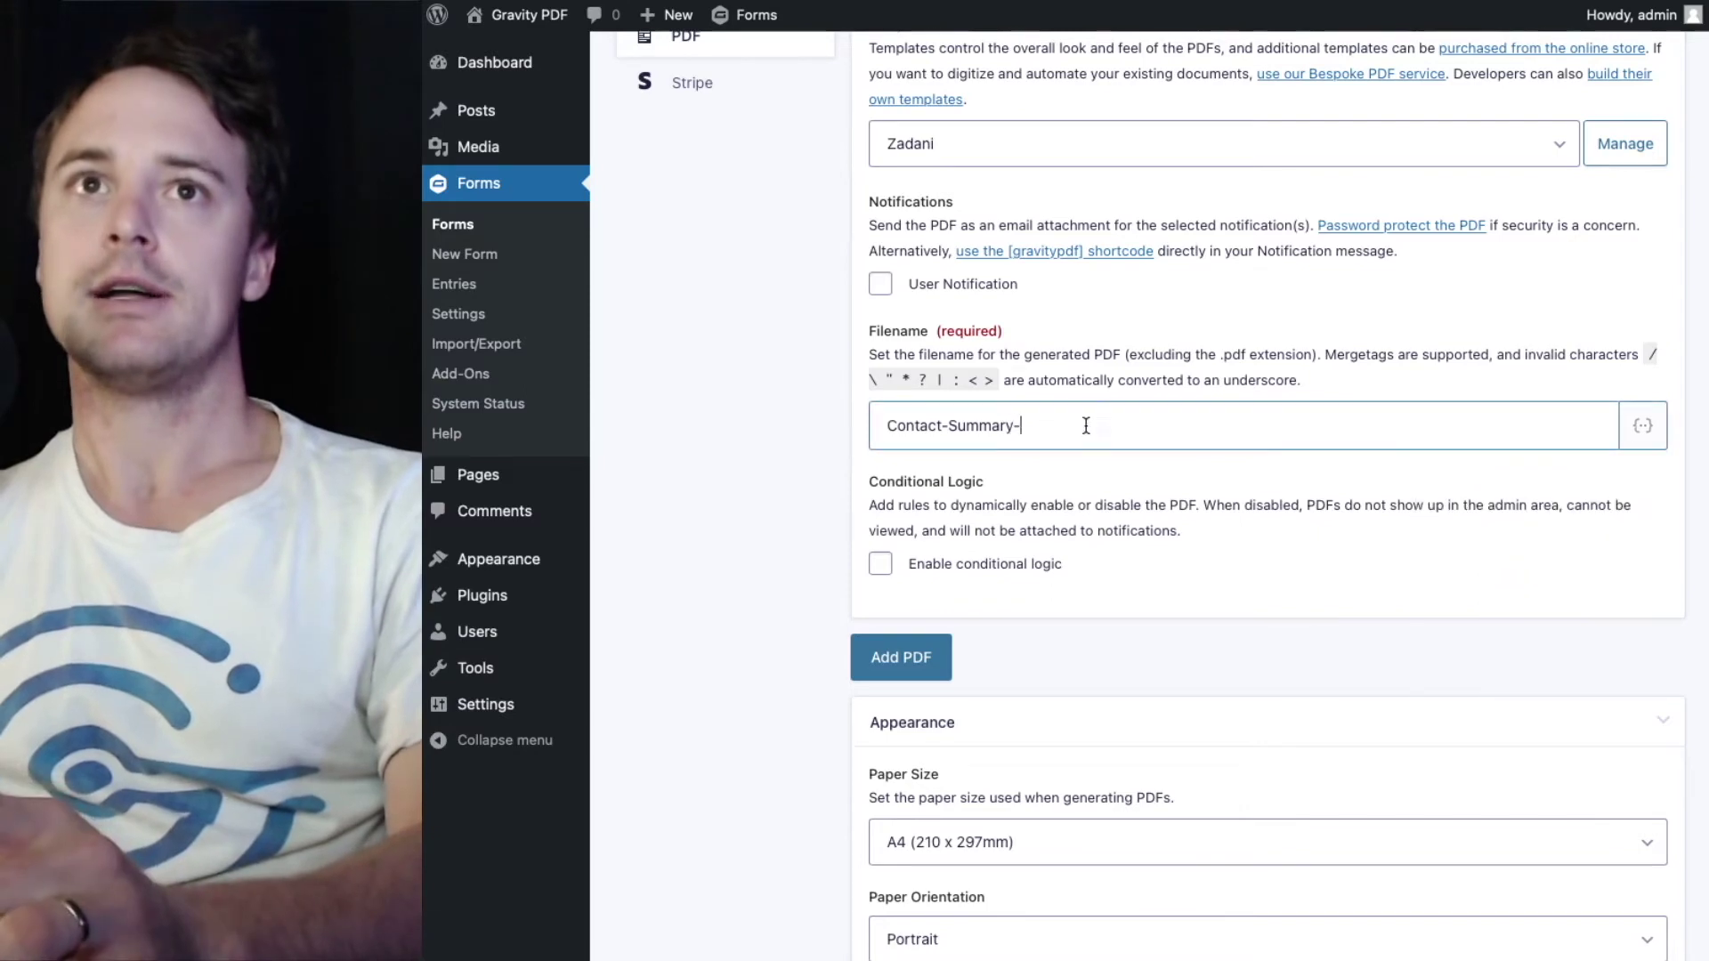
click(1656, 434)
scroll(1508, 635, down, 2)
scroll(1519, 622, down, 3)
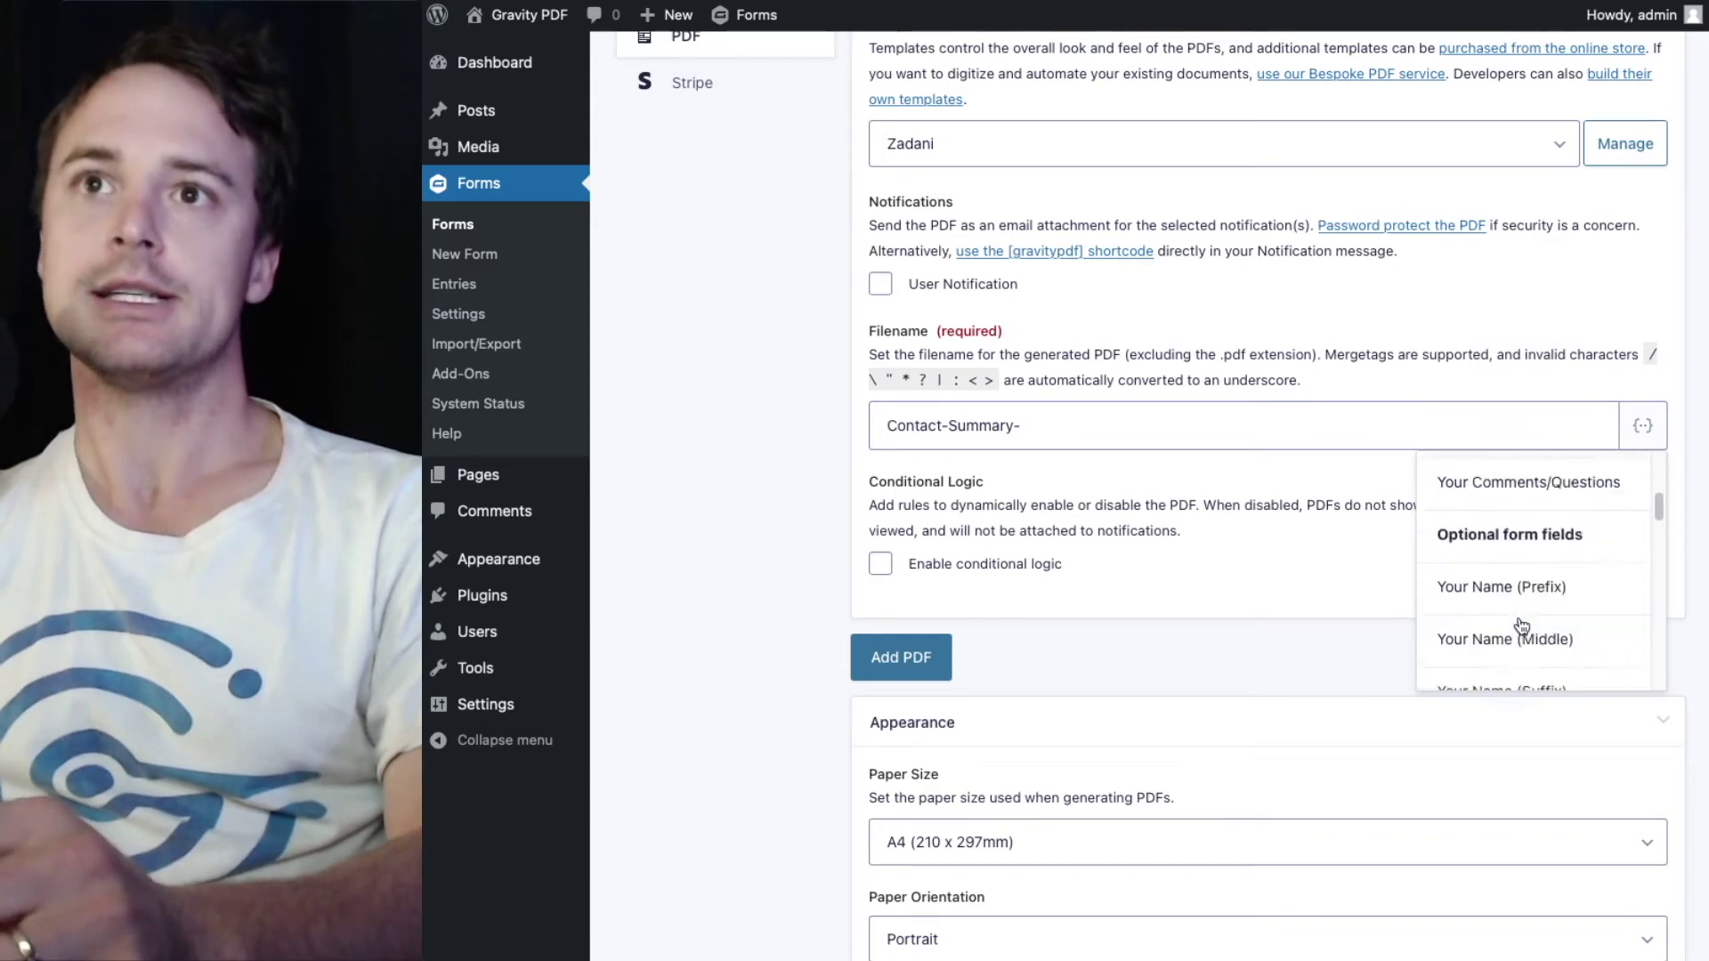
scroll(1518, 623, down, 3)
scroll(1520, 623, down, 2)
scroll(1520, 623, down, 2)
scroll(1520, 623, up, 1)
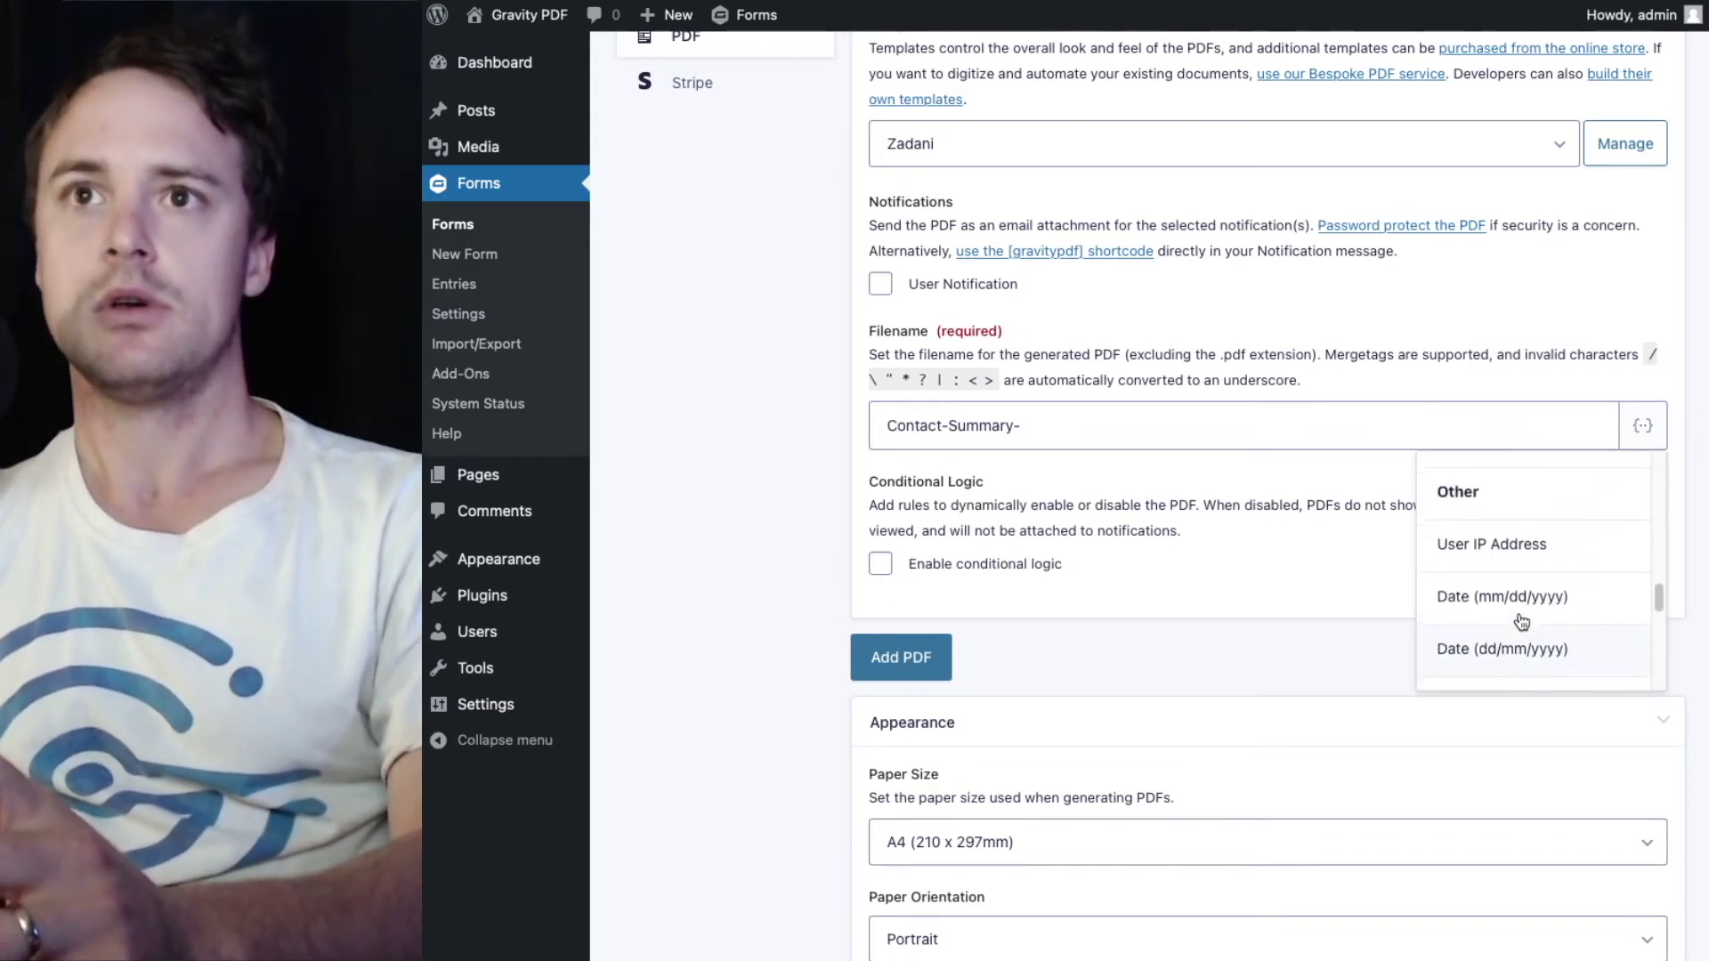
scroll(1520, 622, up, 4)
scroll(1521, 623, up, 5)
scroll(1521, 622, up, 1)
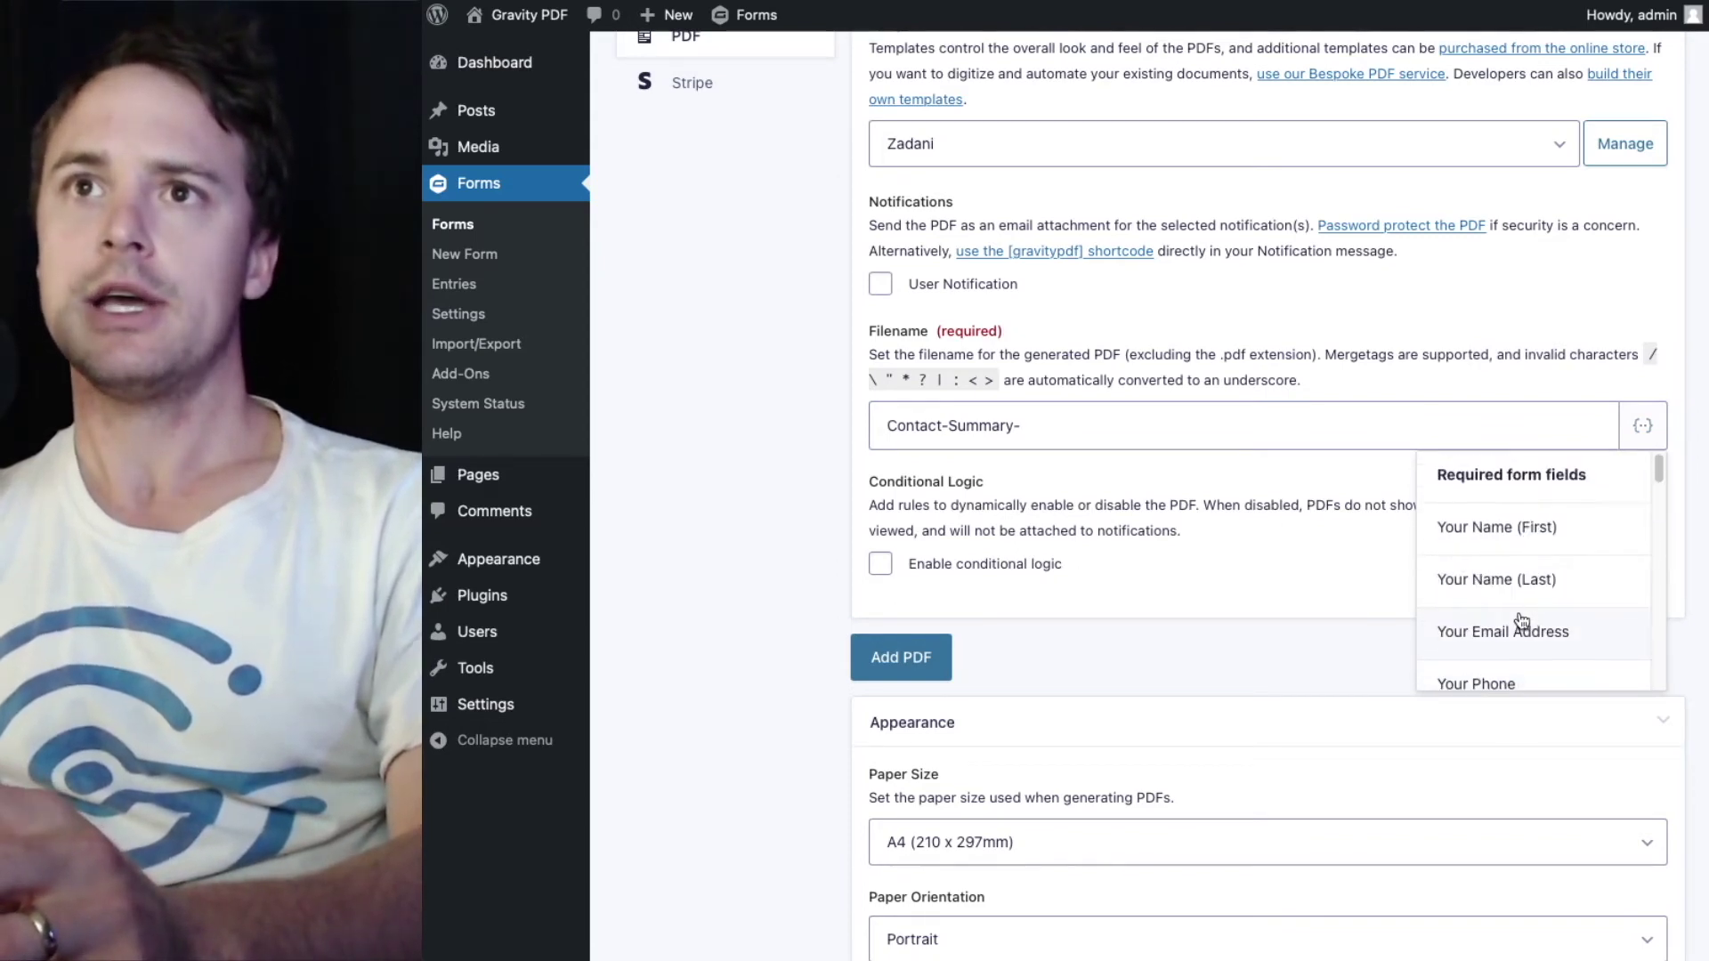
click(1544, 532)
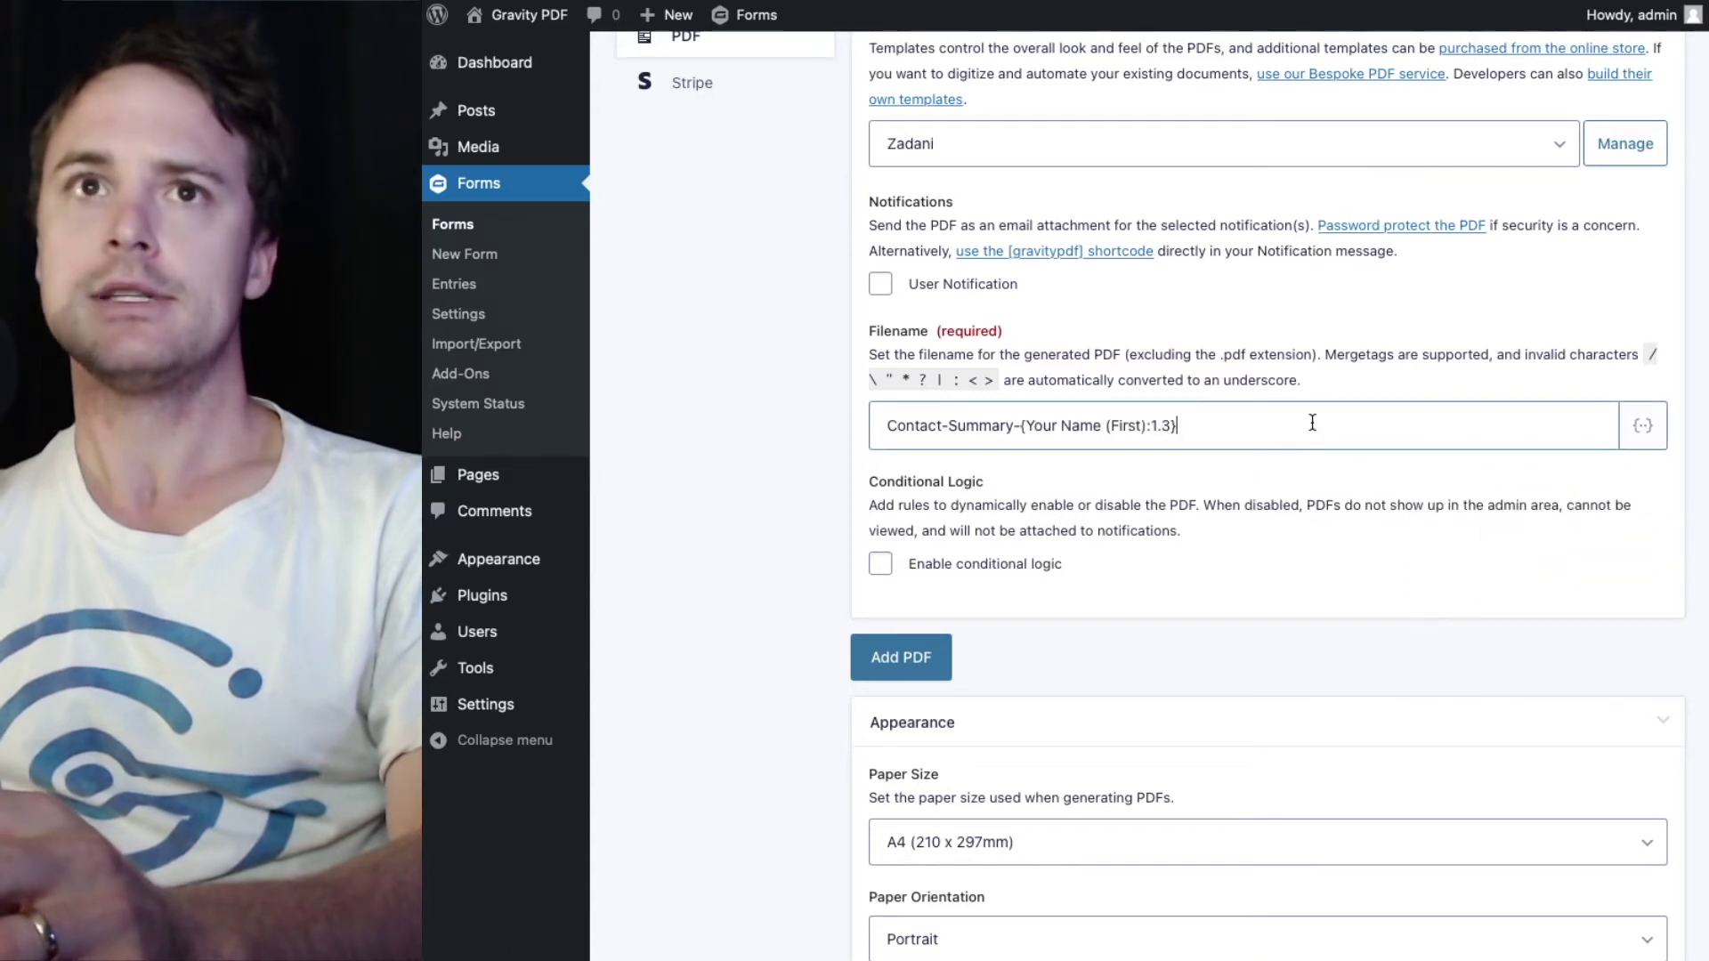
text(-)
Append '-' and the Your Name (Last) merge tag, then save with Add PDF.
click(1643, 424)
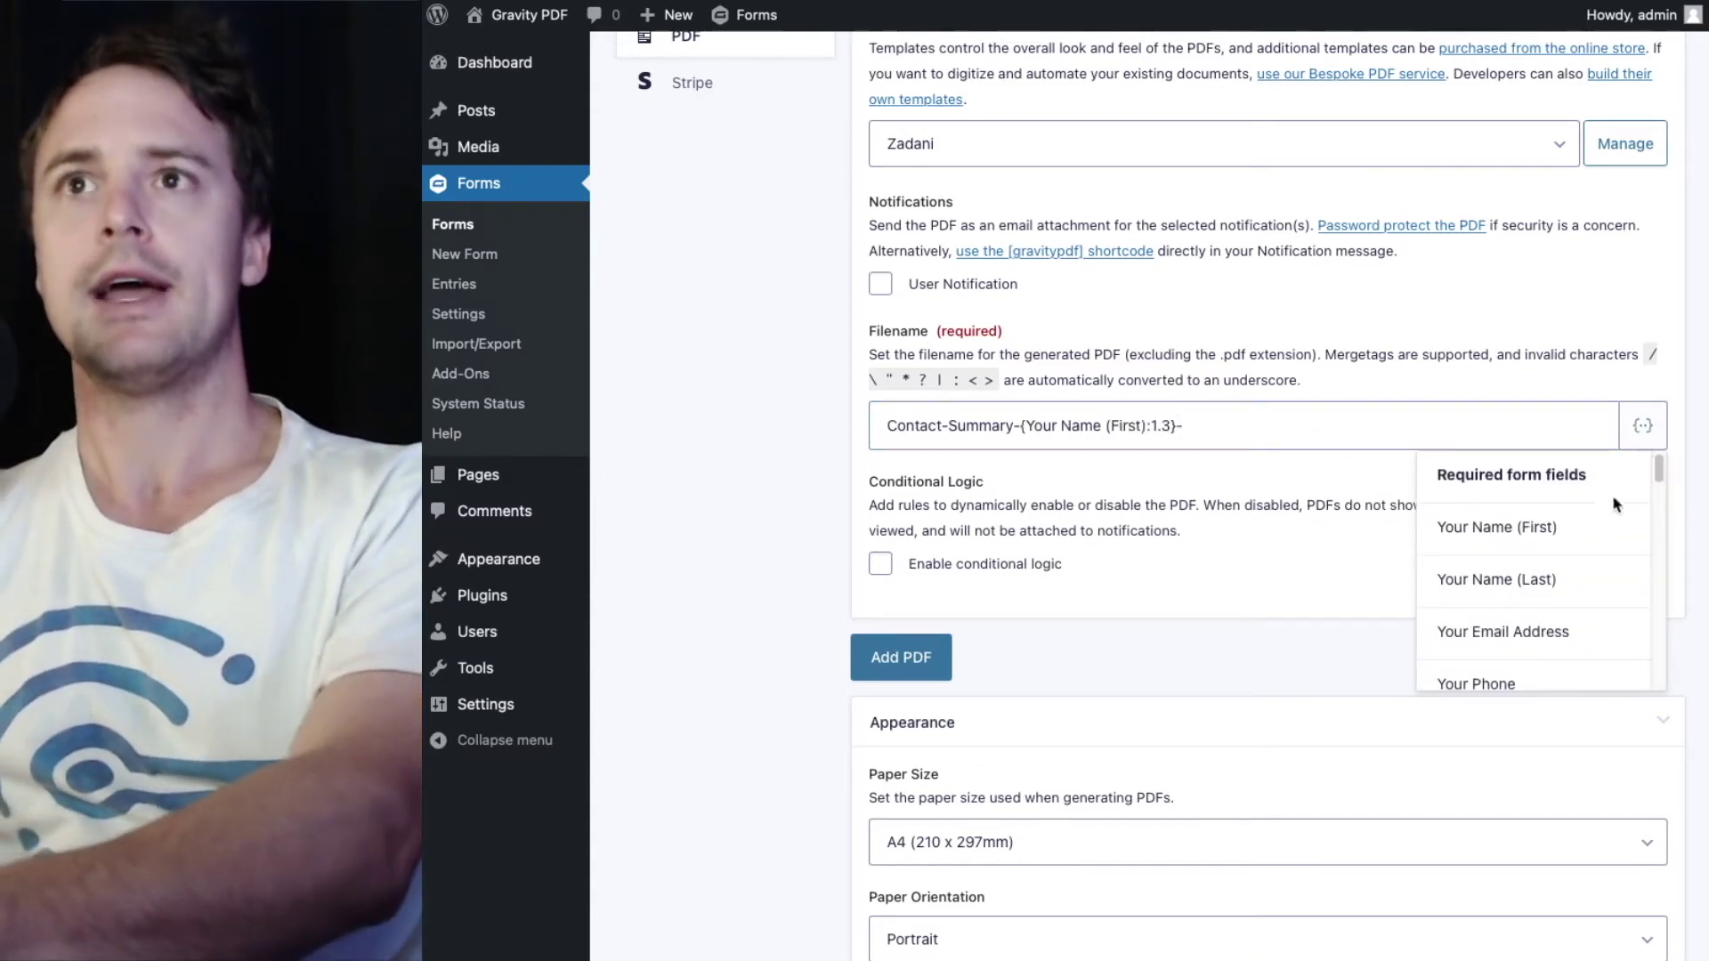
click(1546, 584)
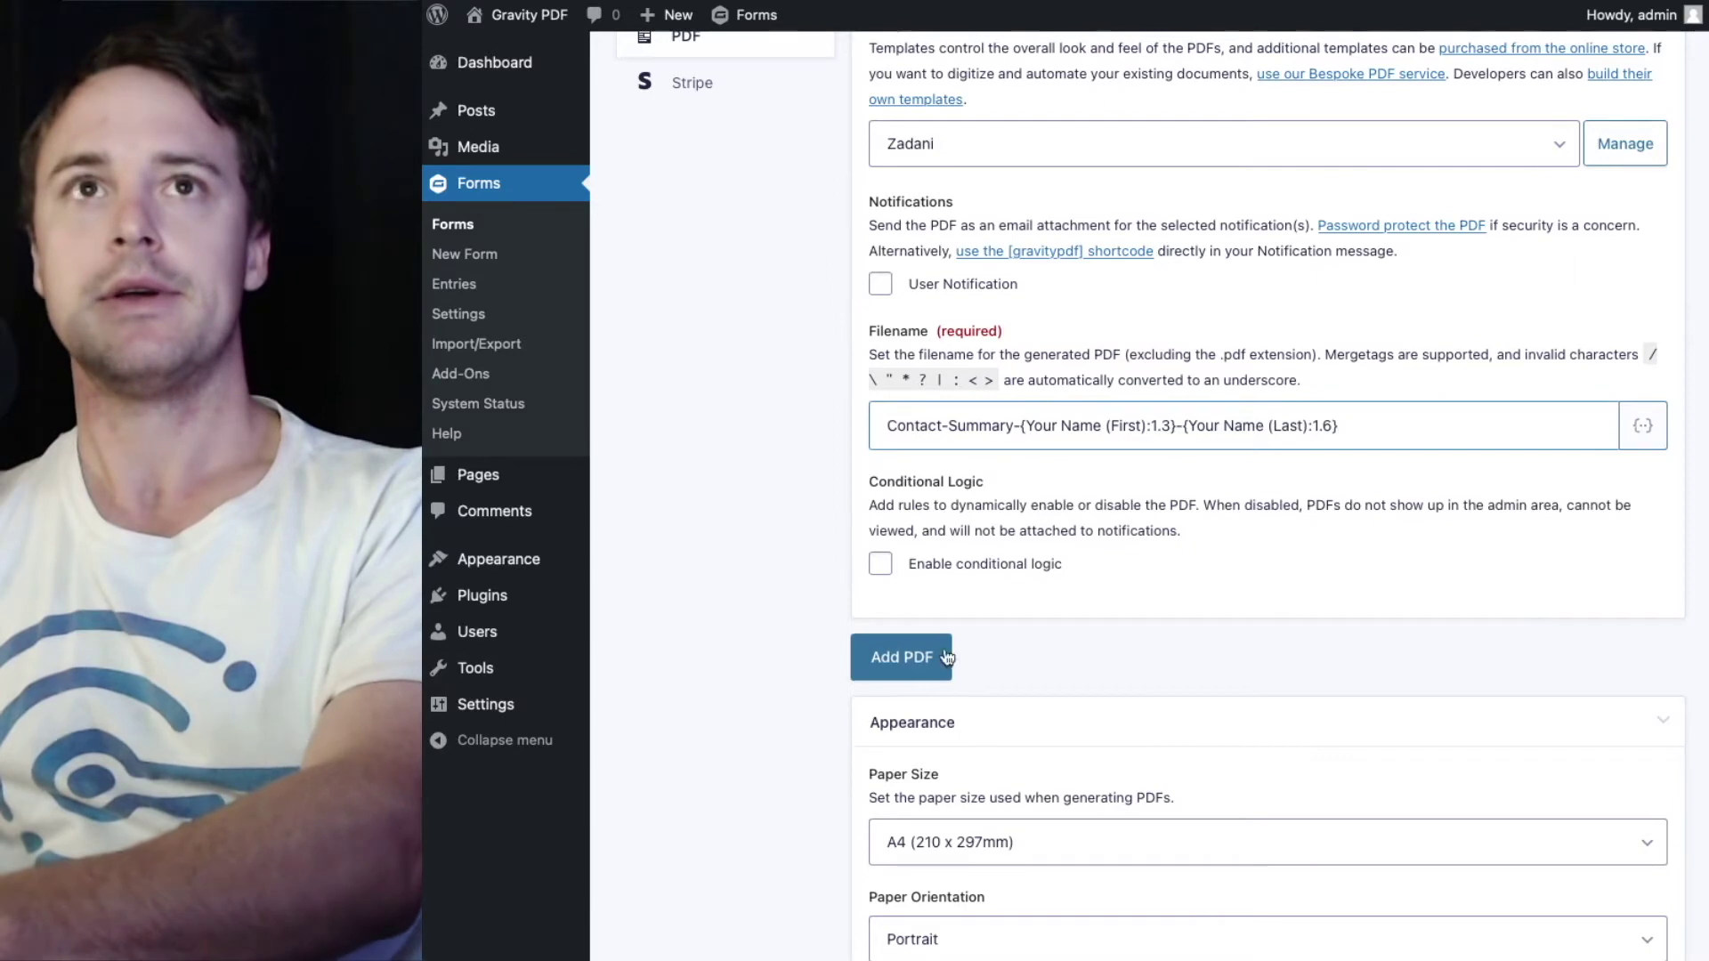
click(919, 664)
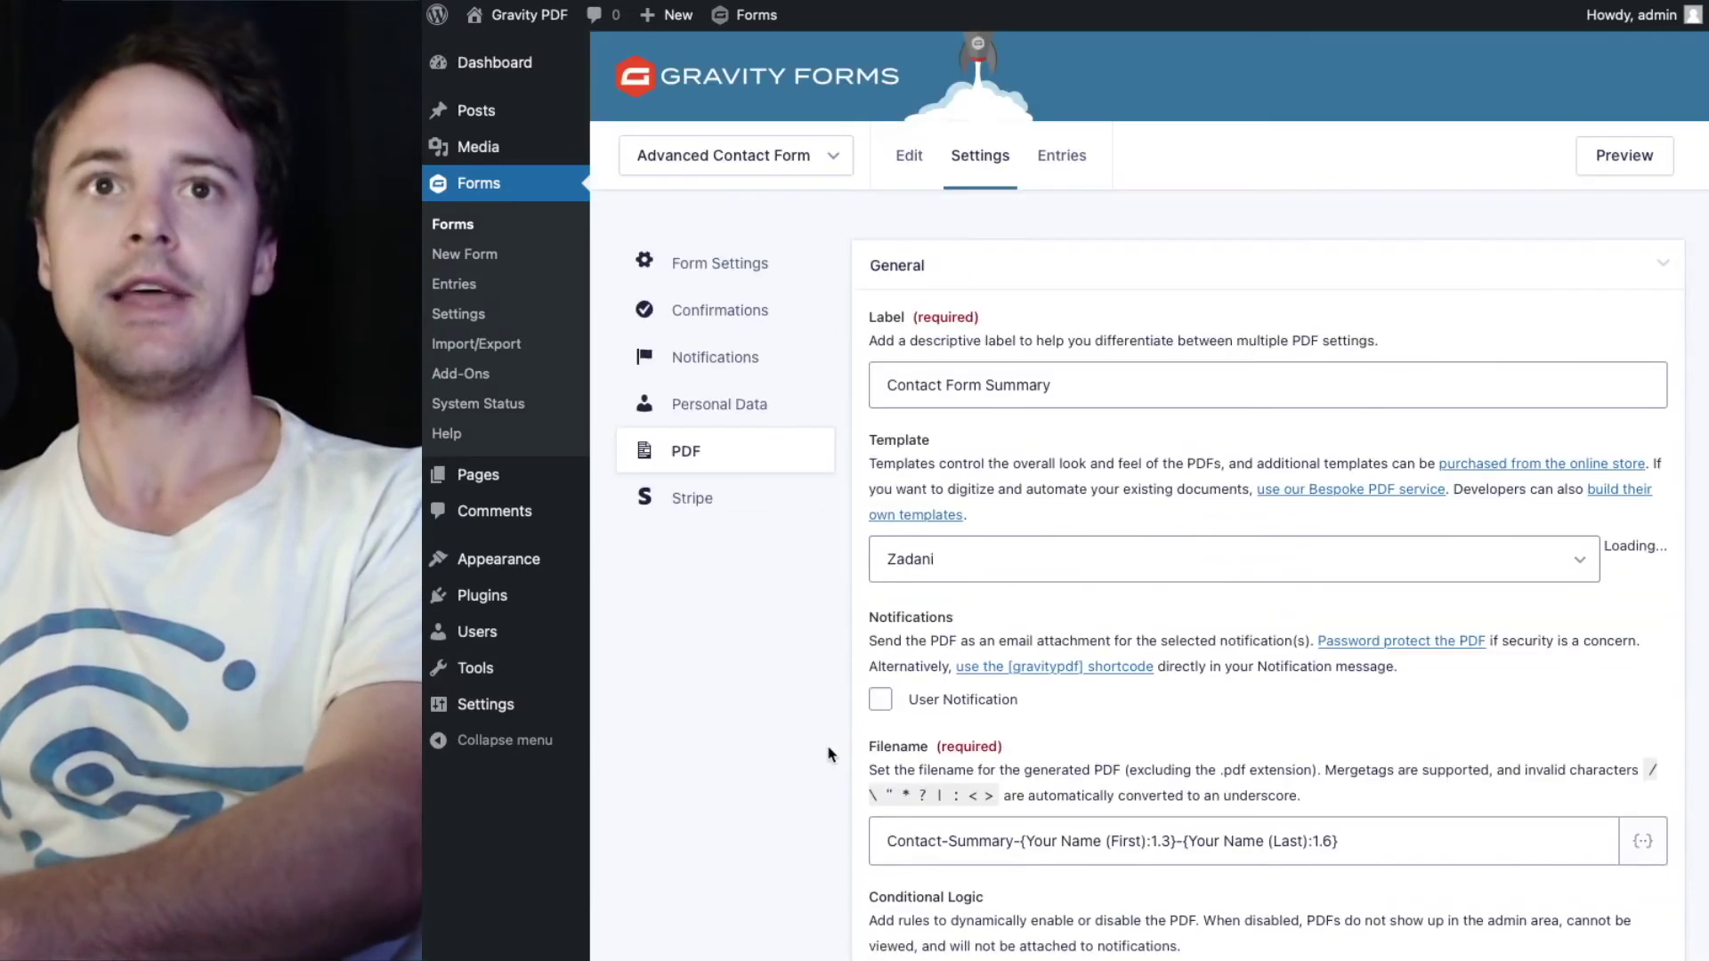
scroll(829, 755, down, 1)
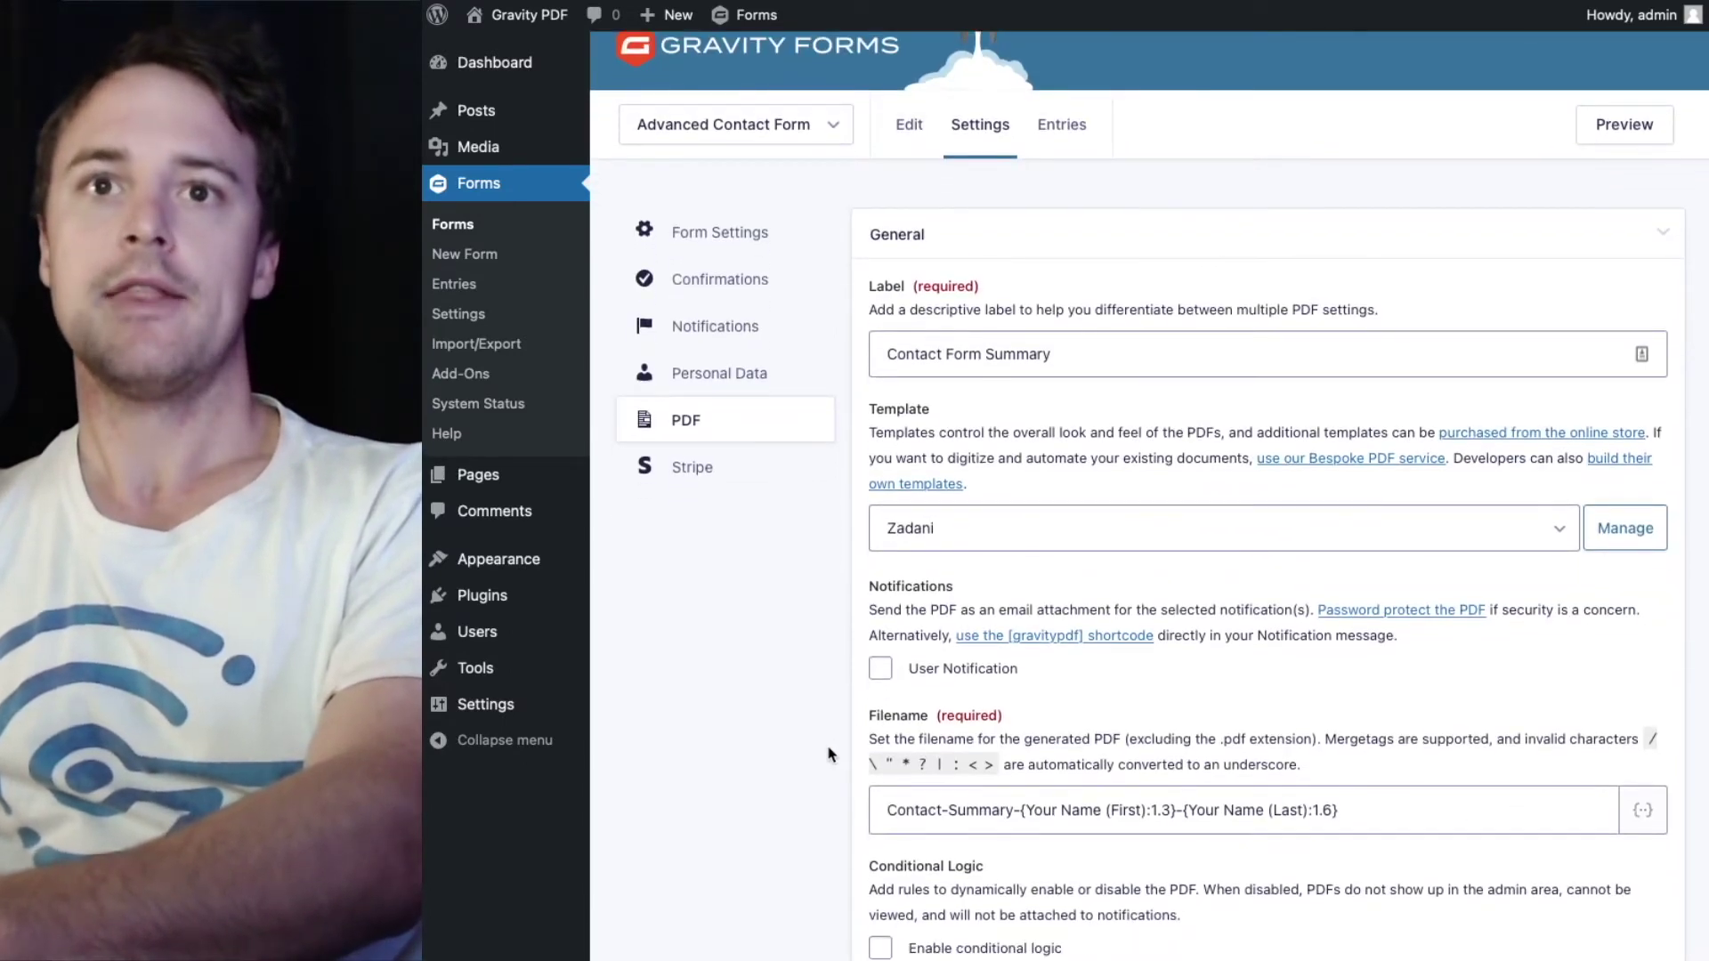
scroll(829, 761, down, 2)
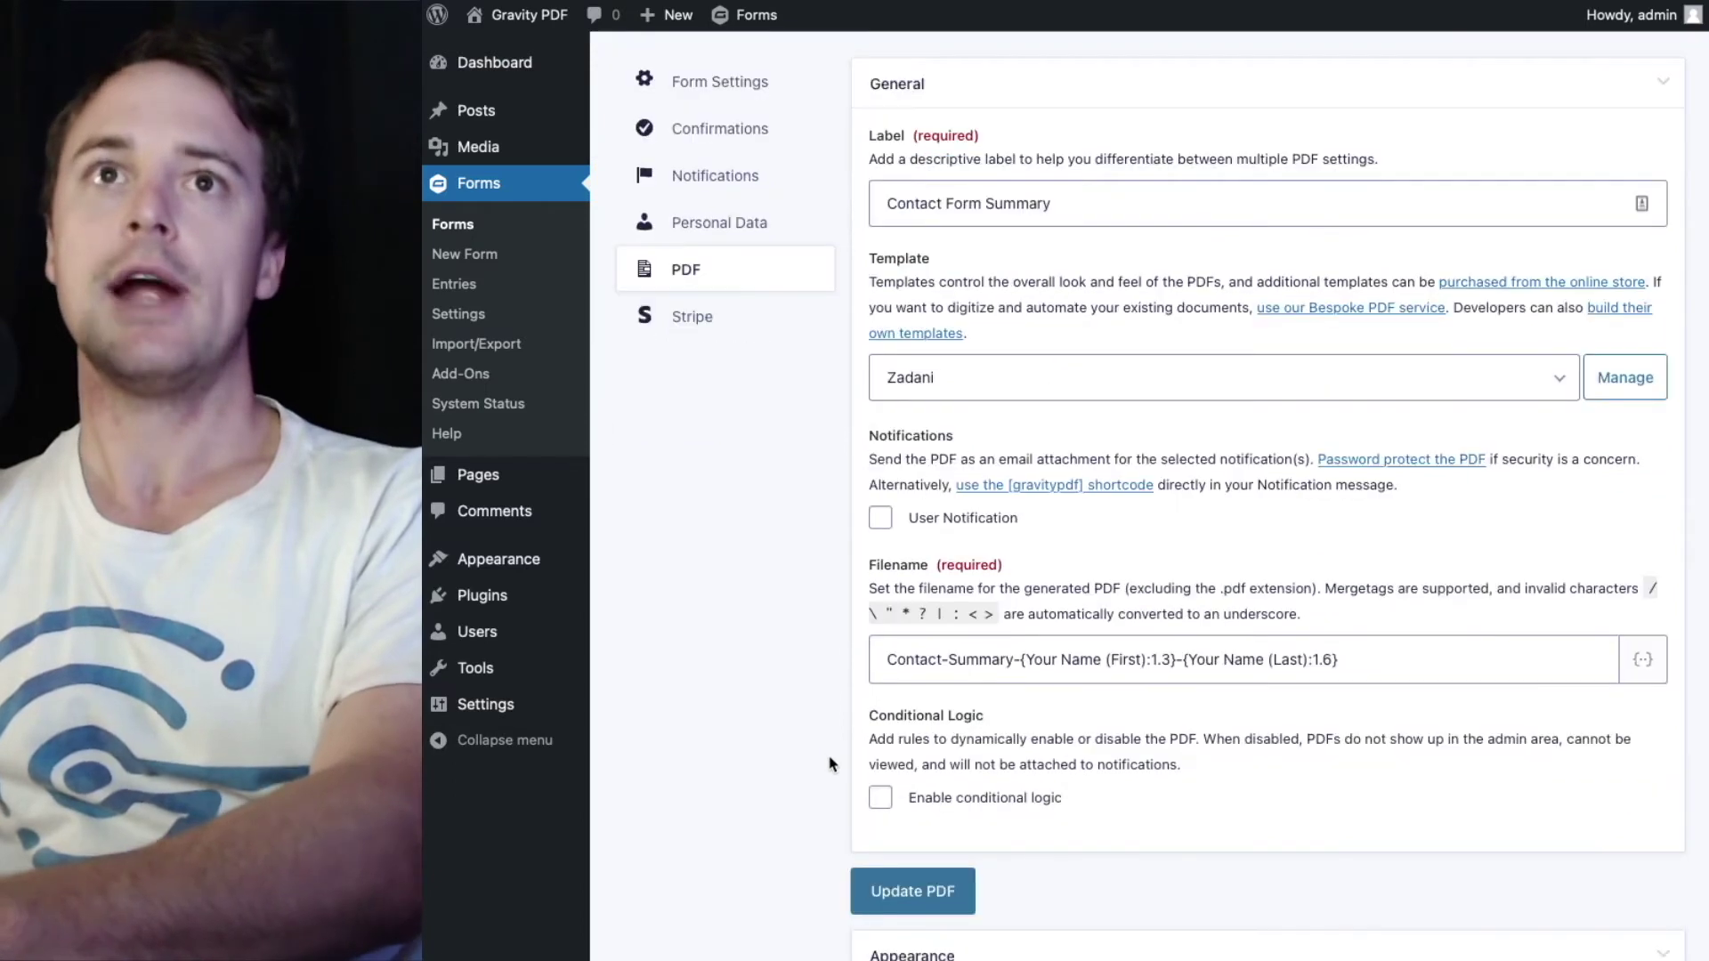
scroll(828, 762, down, 5)
scroll(828, 761, down, 3)
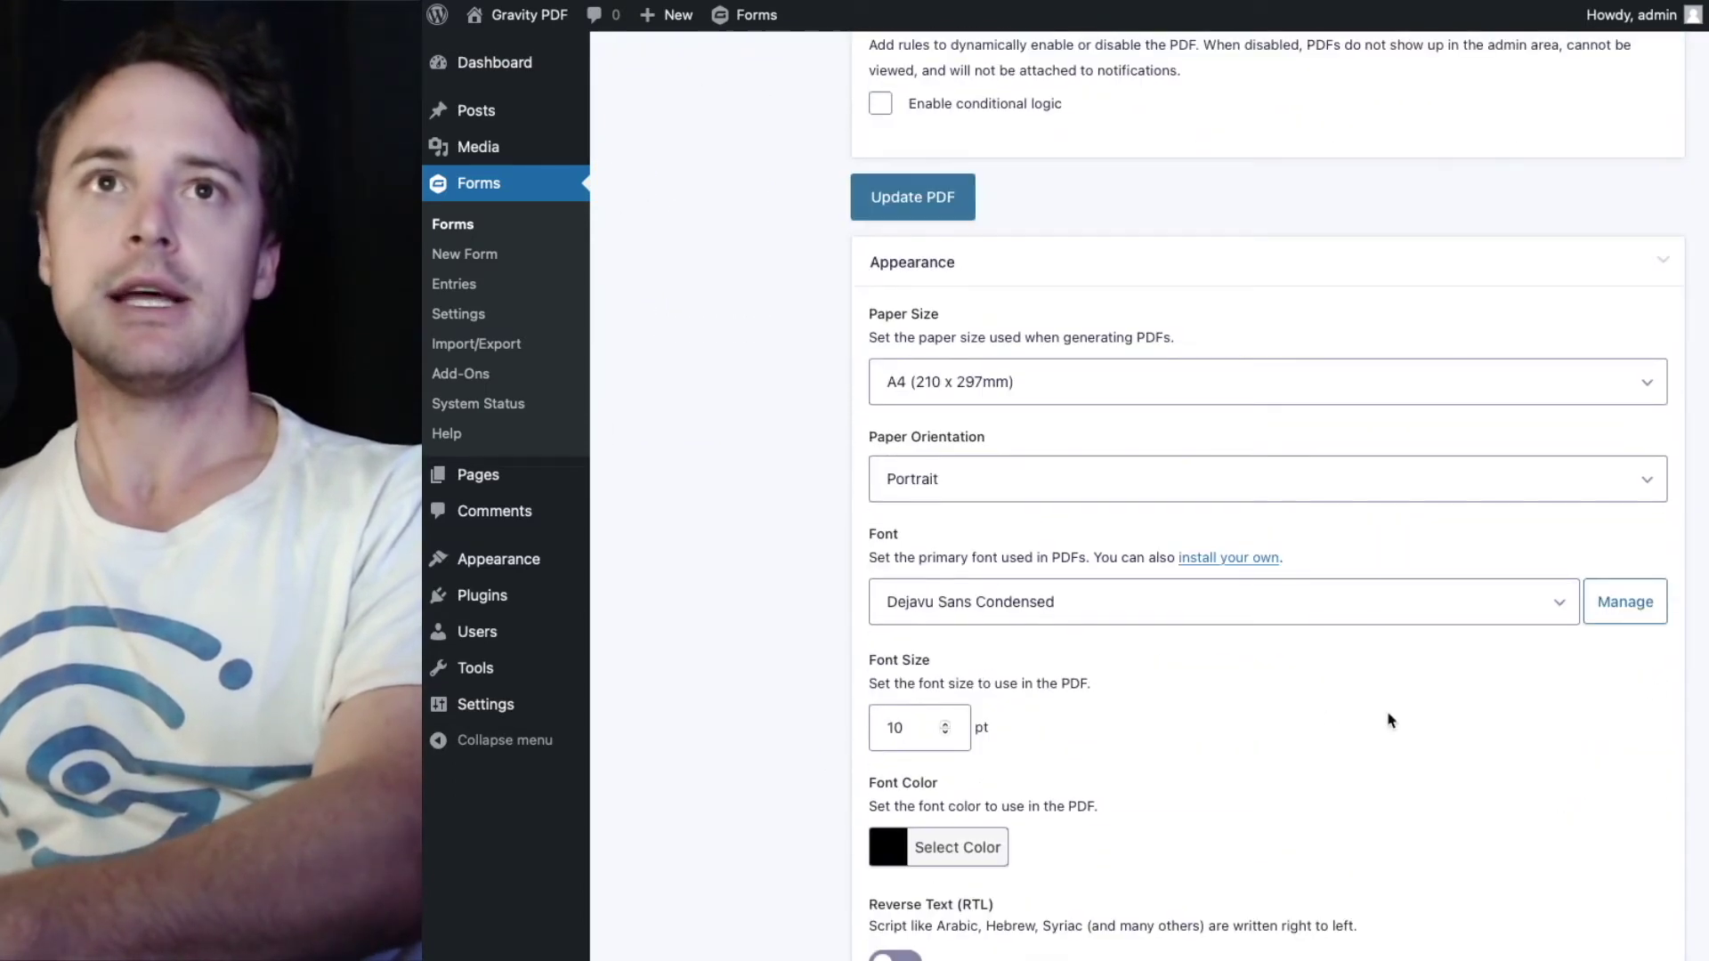
scroll(640, 718, down, 1)
scroll(656, 695, down, 1)
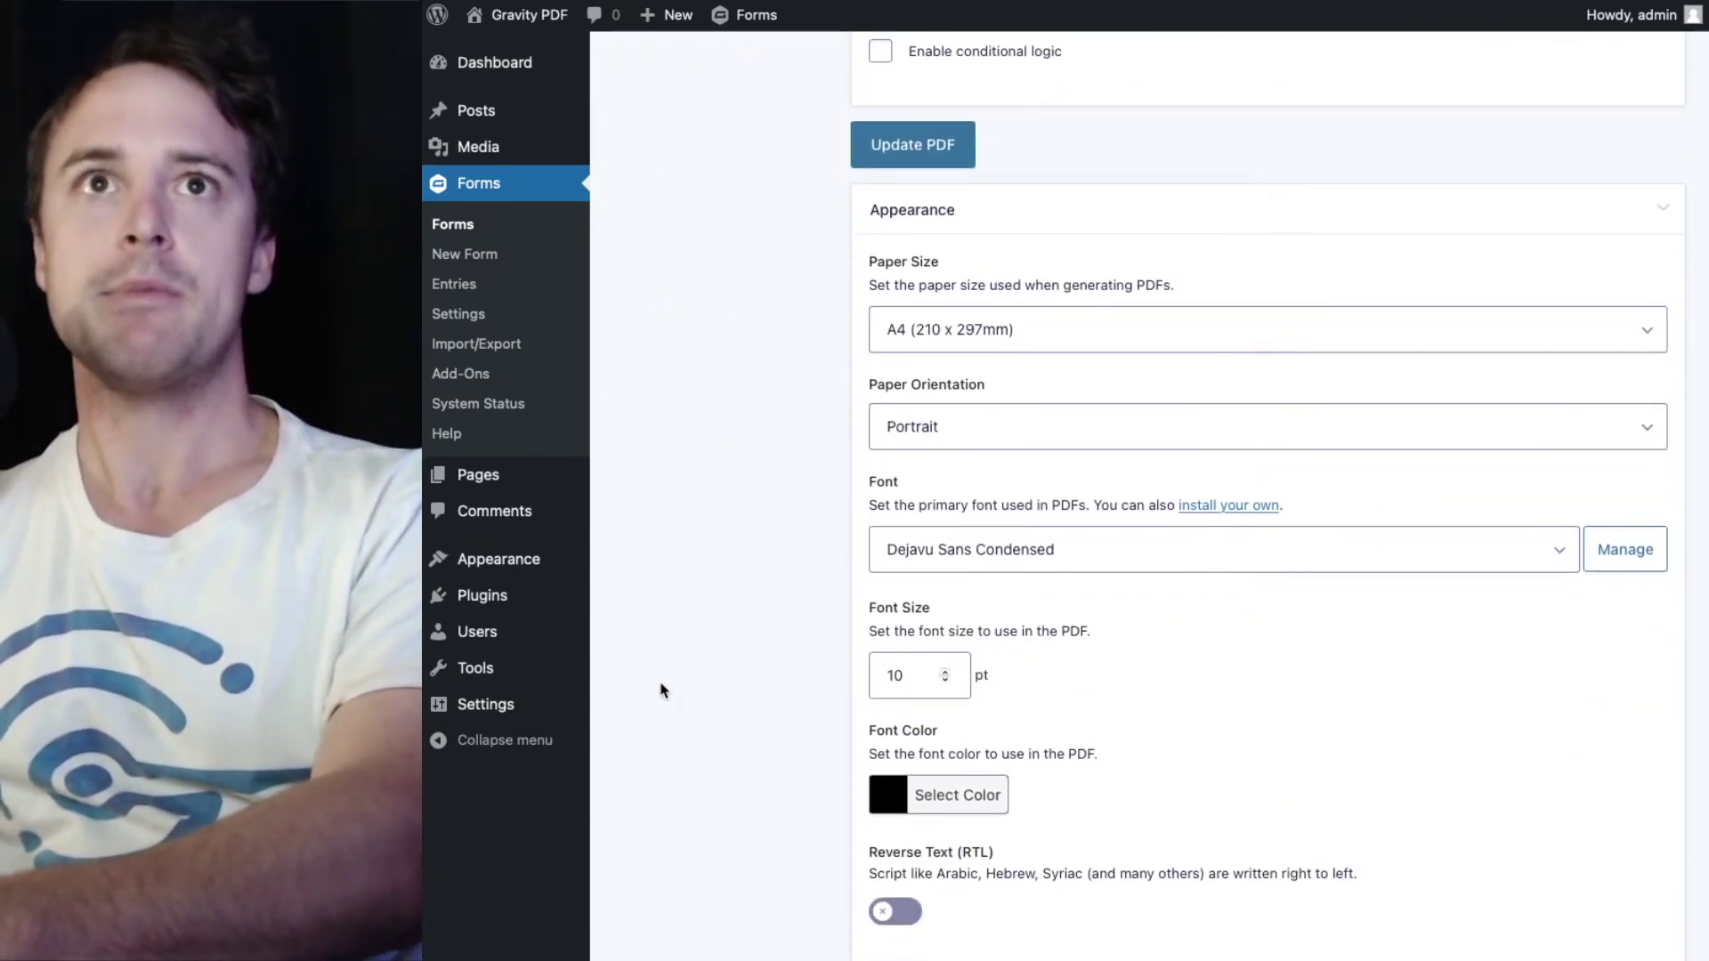
scroll(661, 690, down, 1)
scroll(660, 689, down, 4)
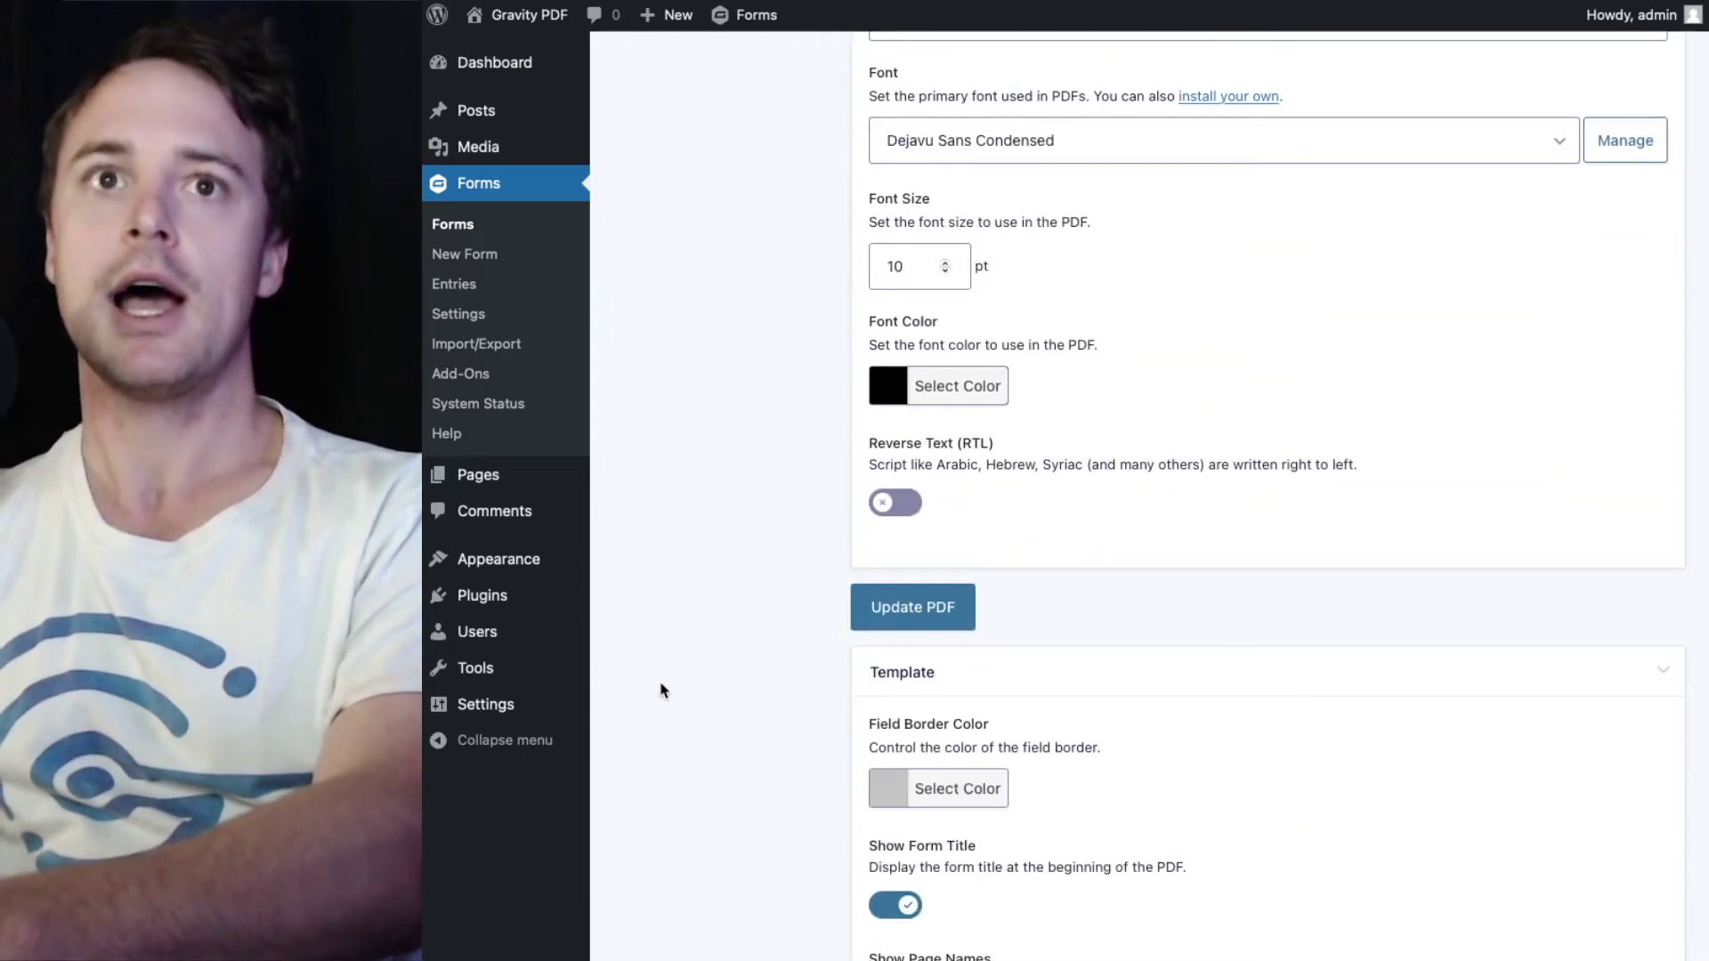
scroll(660, 690, down, 1)
scroll(660, 689, down, 3)
scroll(659, 690, down, 2)
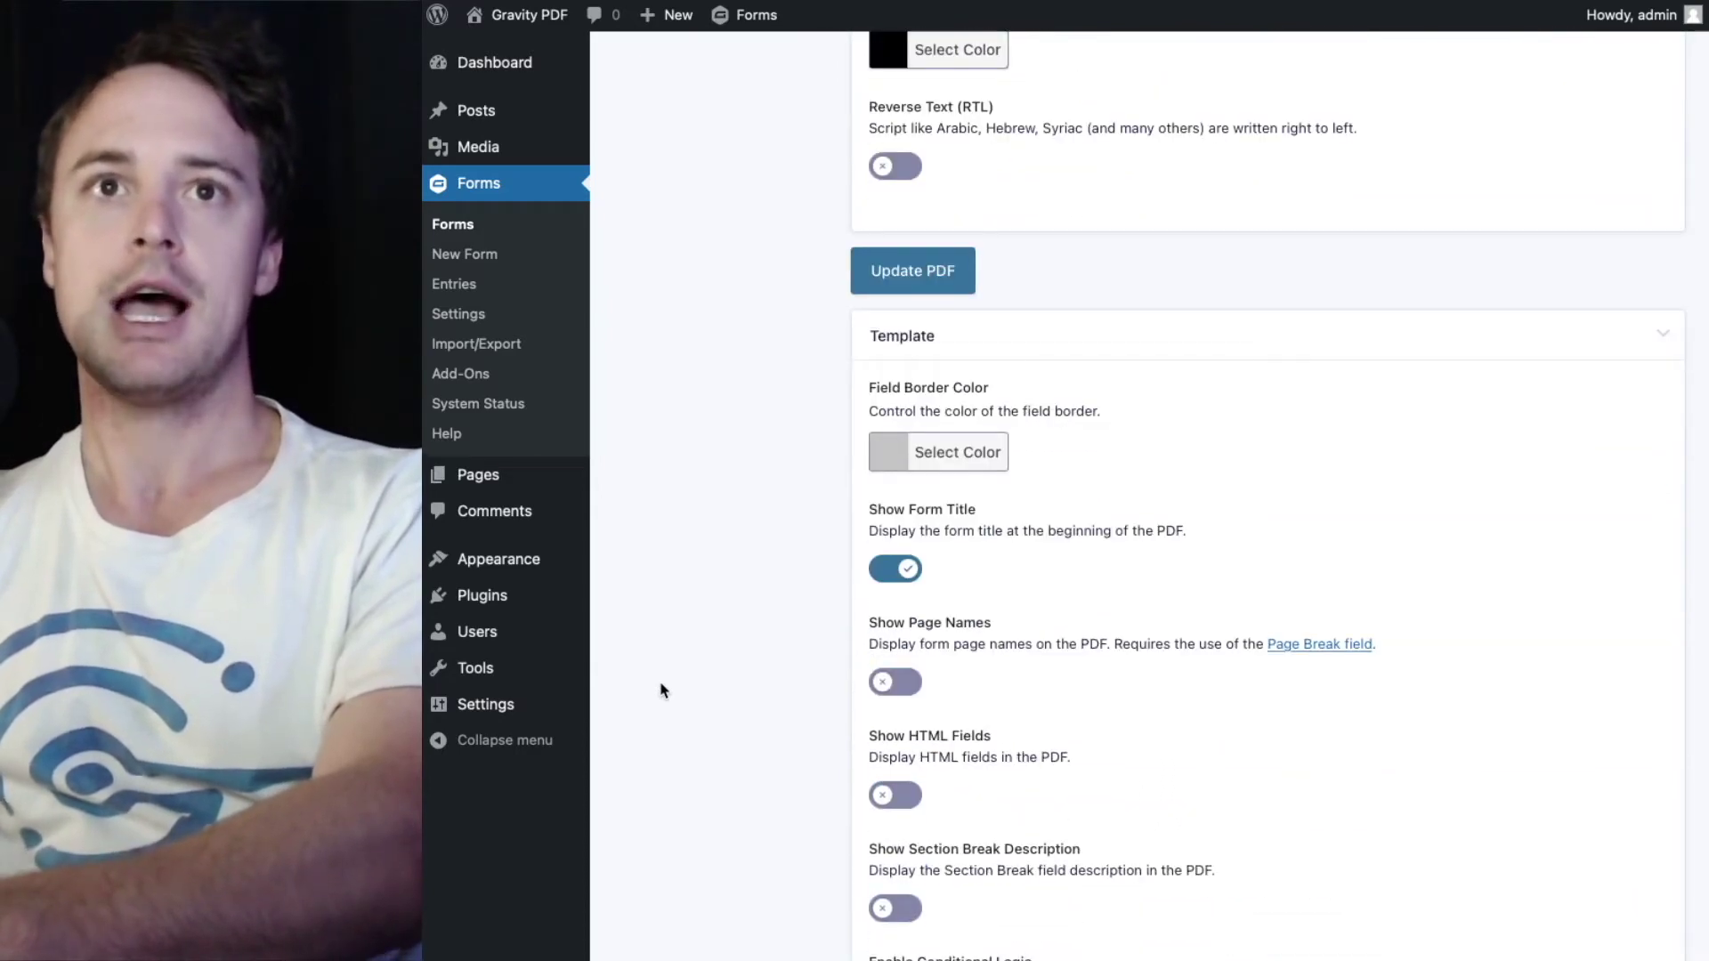
scroll(659, 689, down, 1)
scroll(659, 689, down, 1)
scroll(660, 689, down, 1)
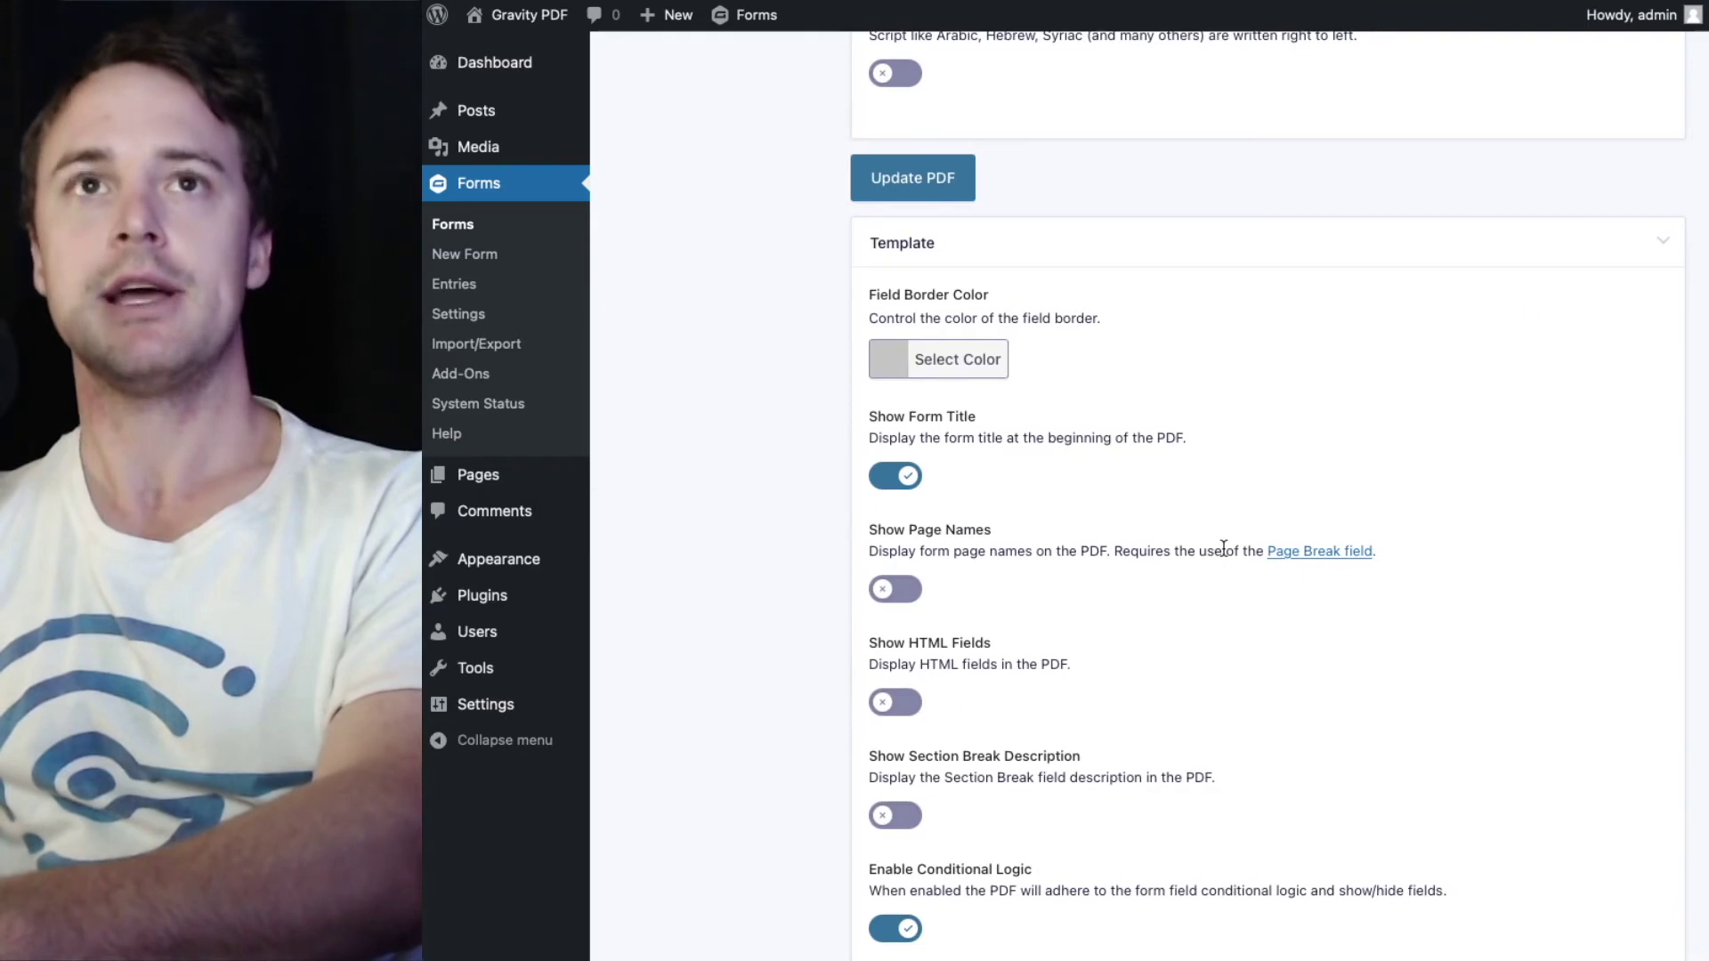
scroll(1224, 549, up, 10)
scroll(1223, 550, up, 2)
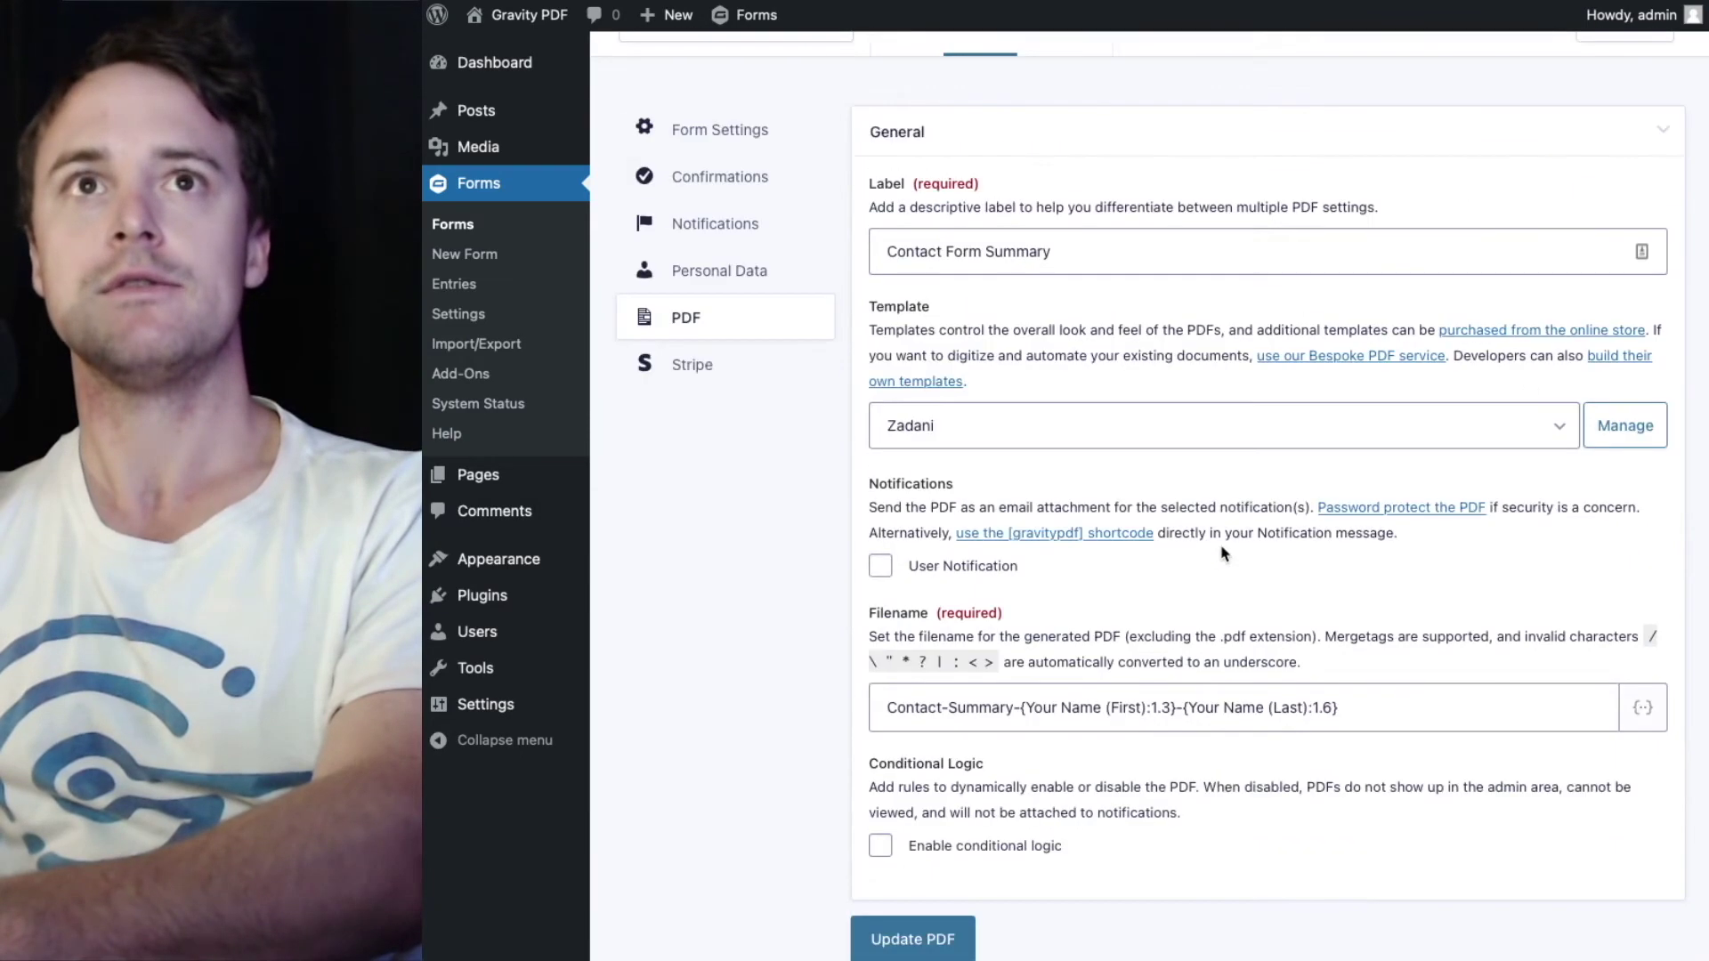
click(916, 426)
click(919, 415)
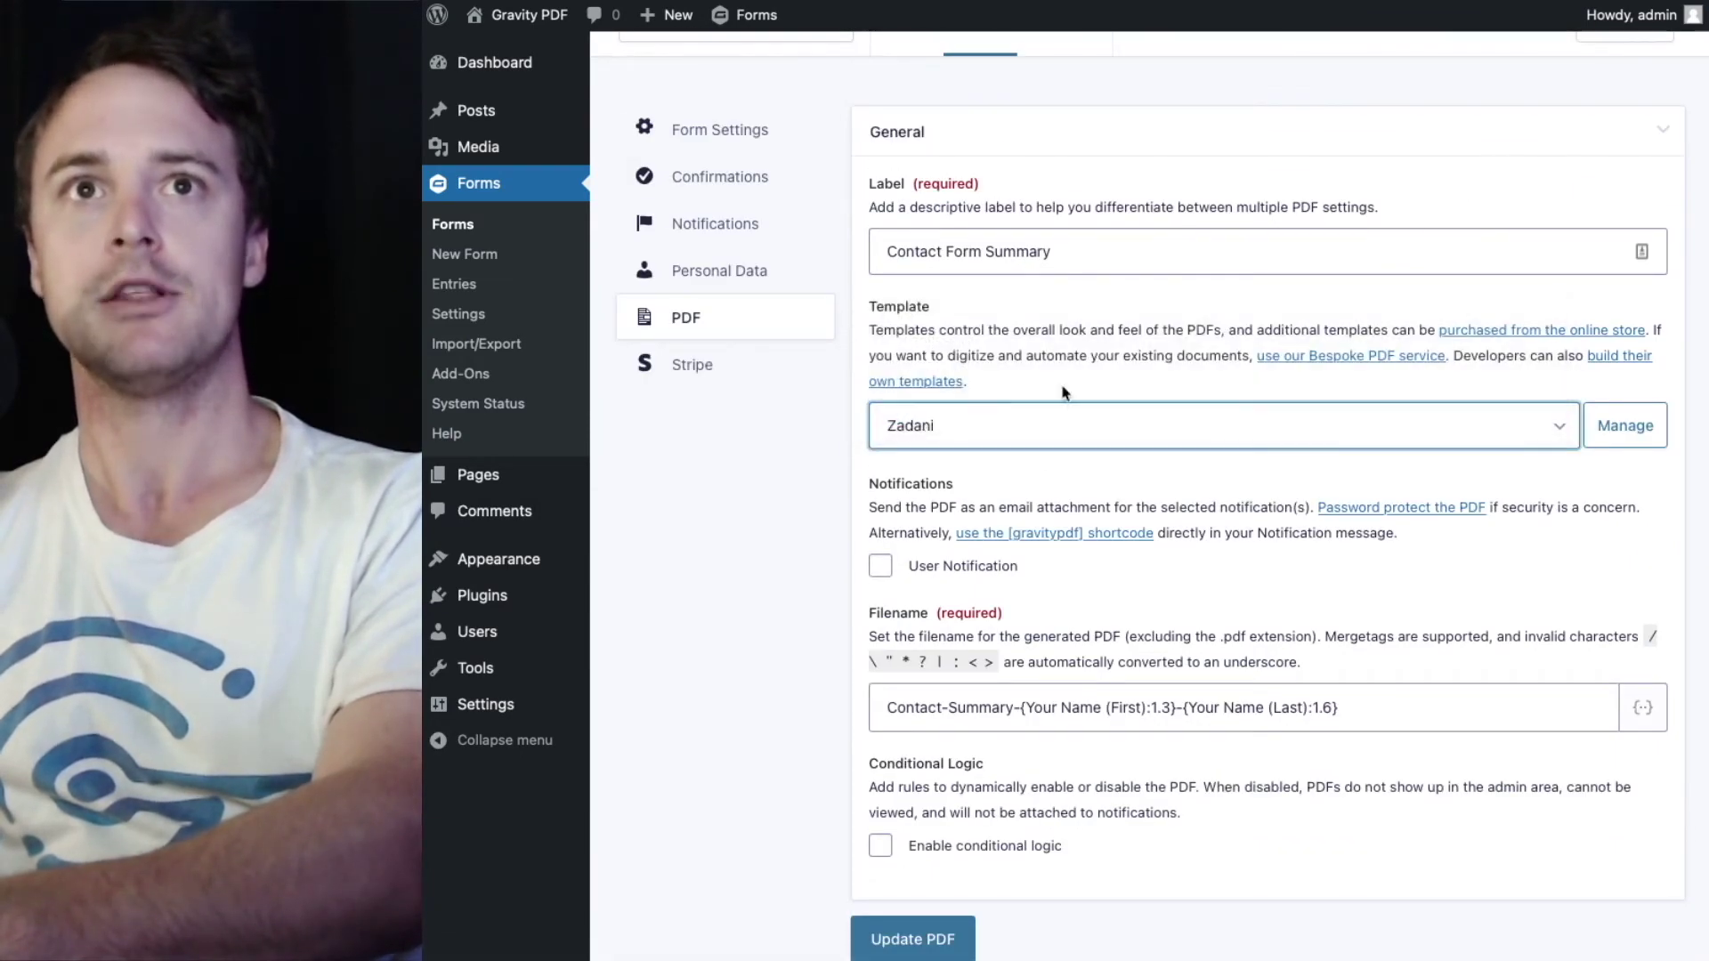
scroll(1114, 368, down, 10)
scroll(1114, 367, down, 4)
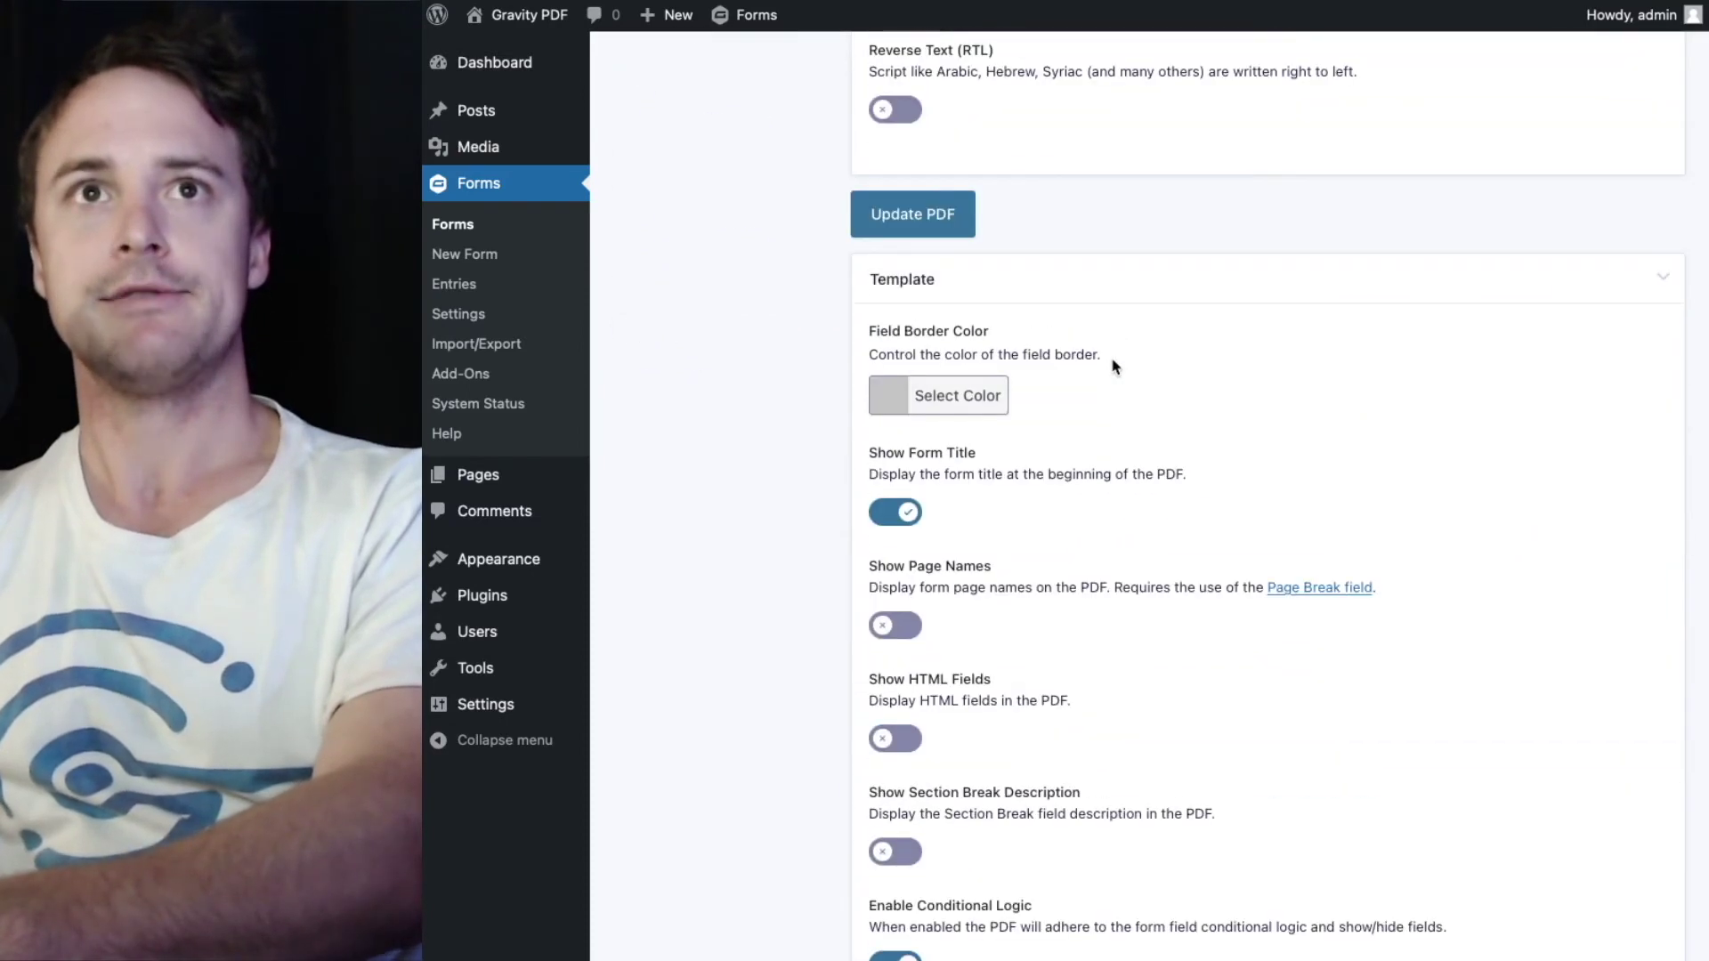
scroll(744, 463, down, 3)
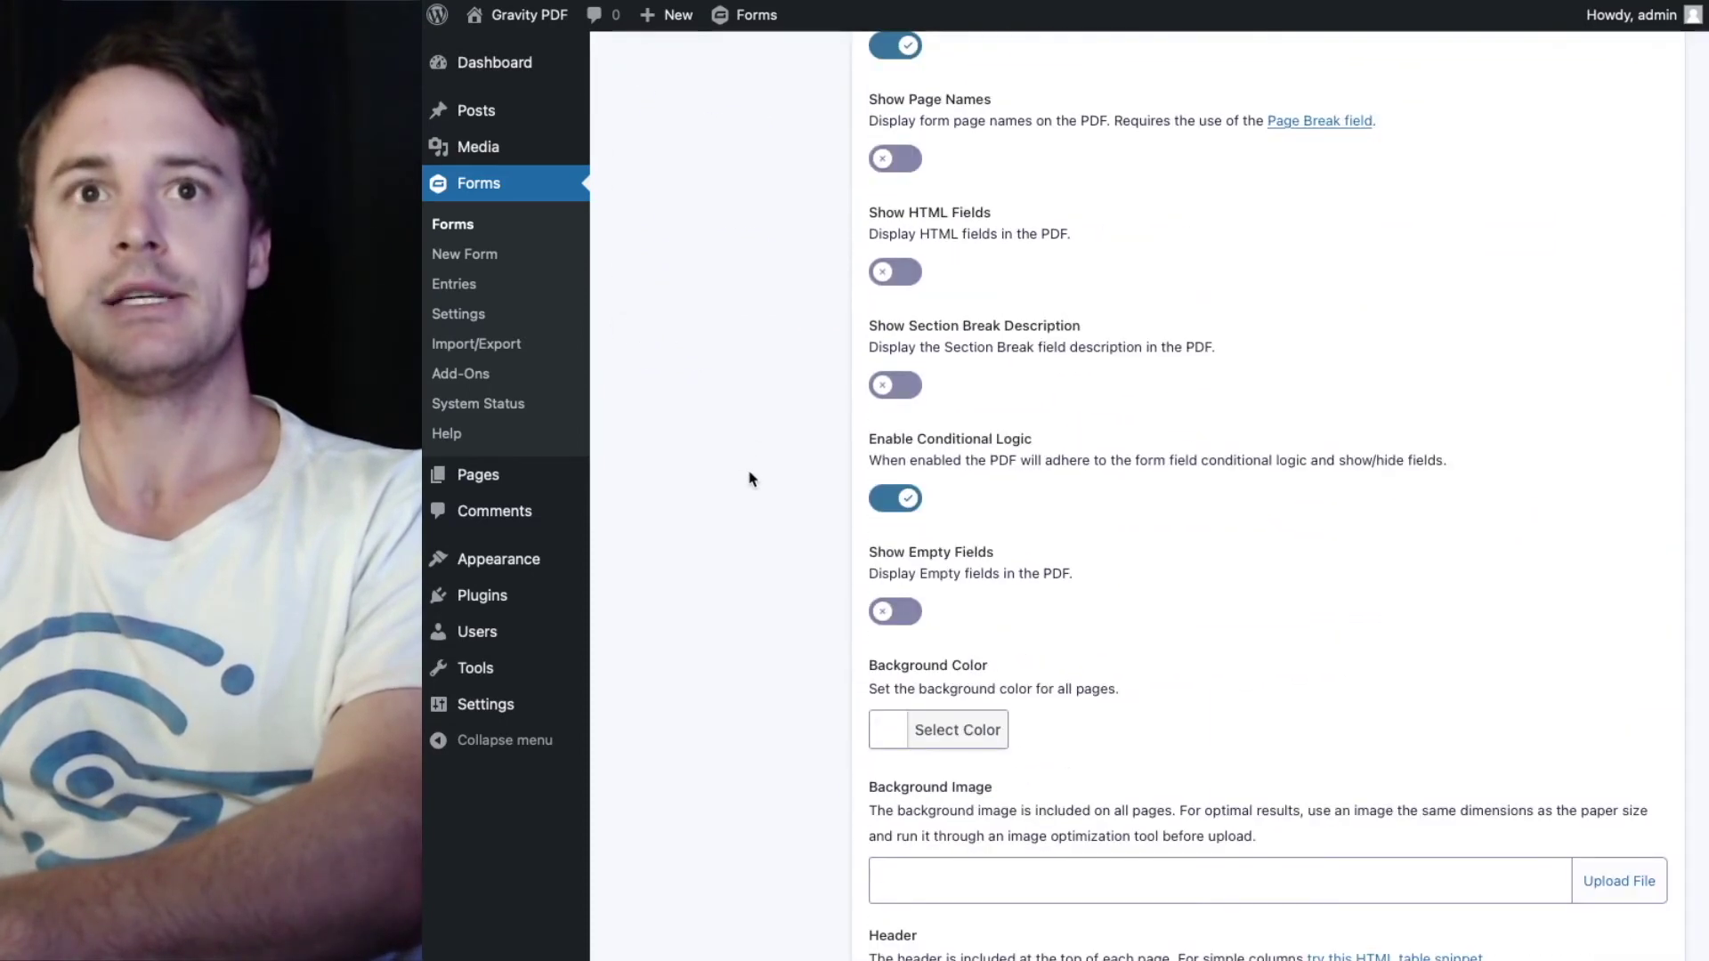
scroll(750, 478, down, 3)
scroll(749, 478, down, 3)
scroll(750, 475, down, 1)
scroll(751, 472, up, 2)
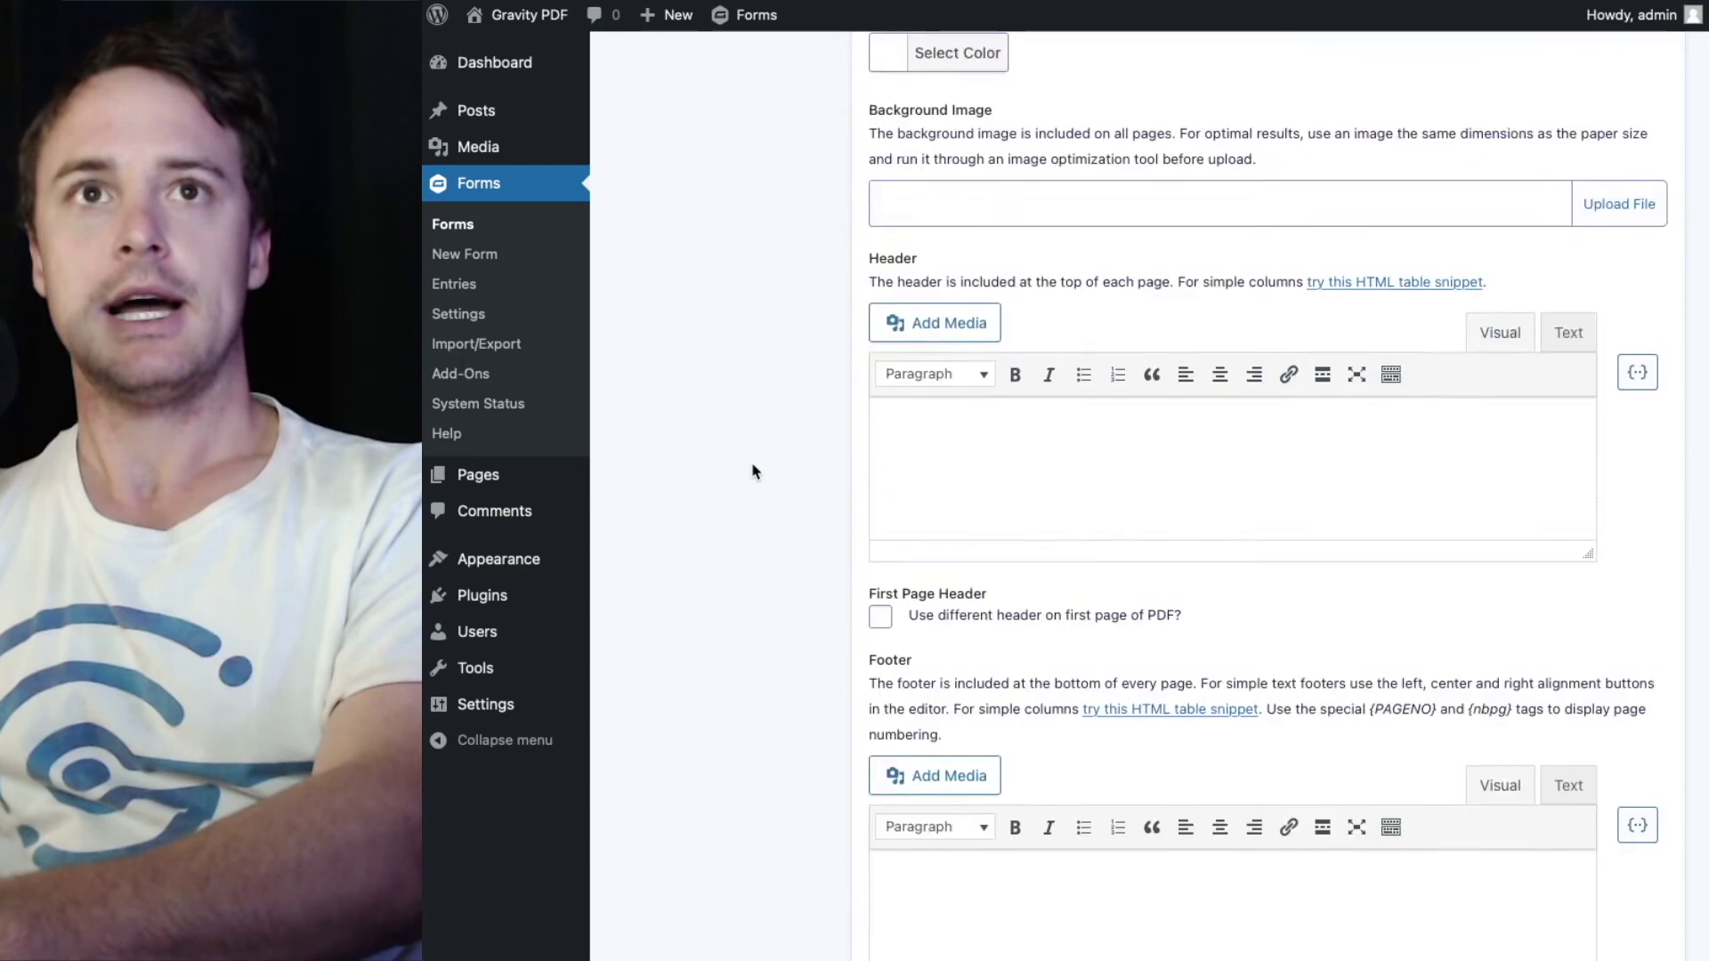
scroll(751, 472, up, 1)
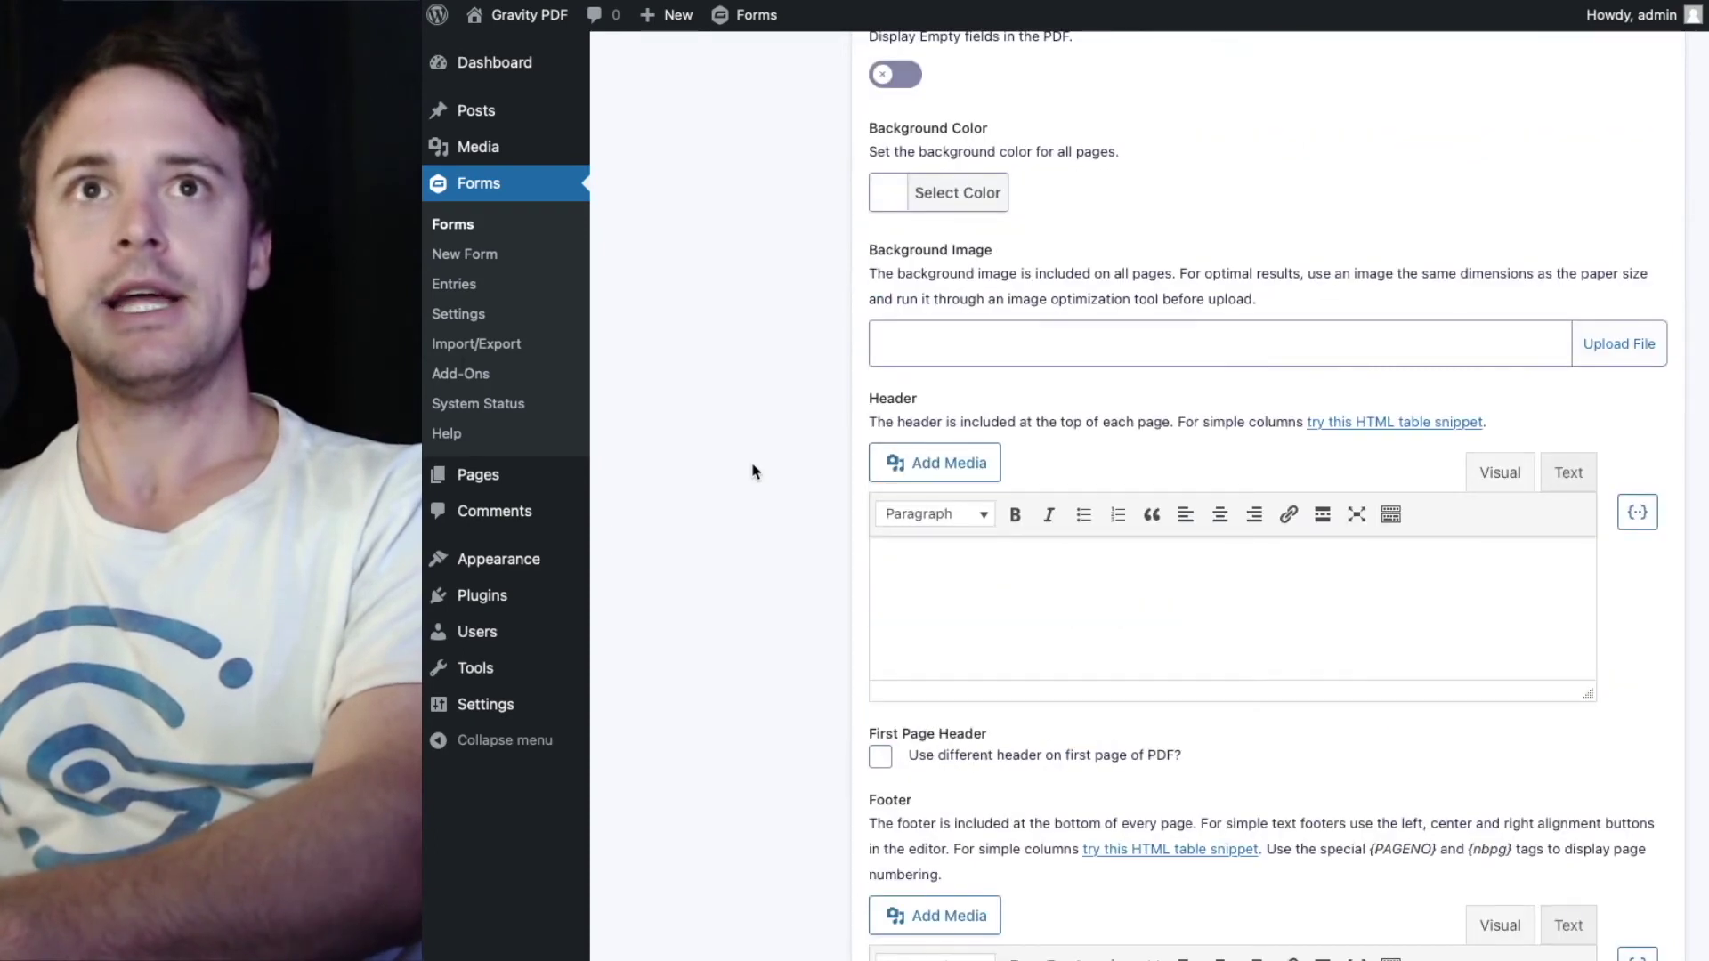
scroll(1281, 645, down, 1)
scroll(1281, 644, up, 3)
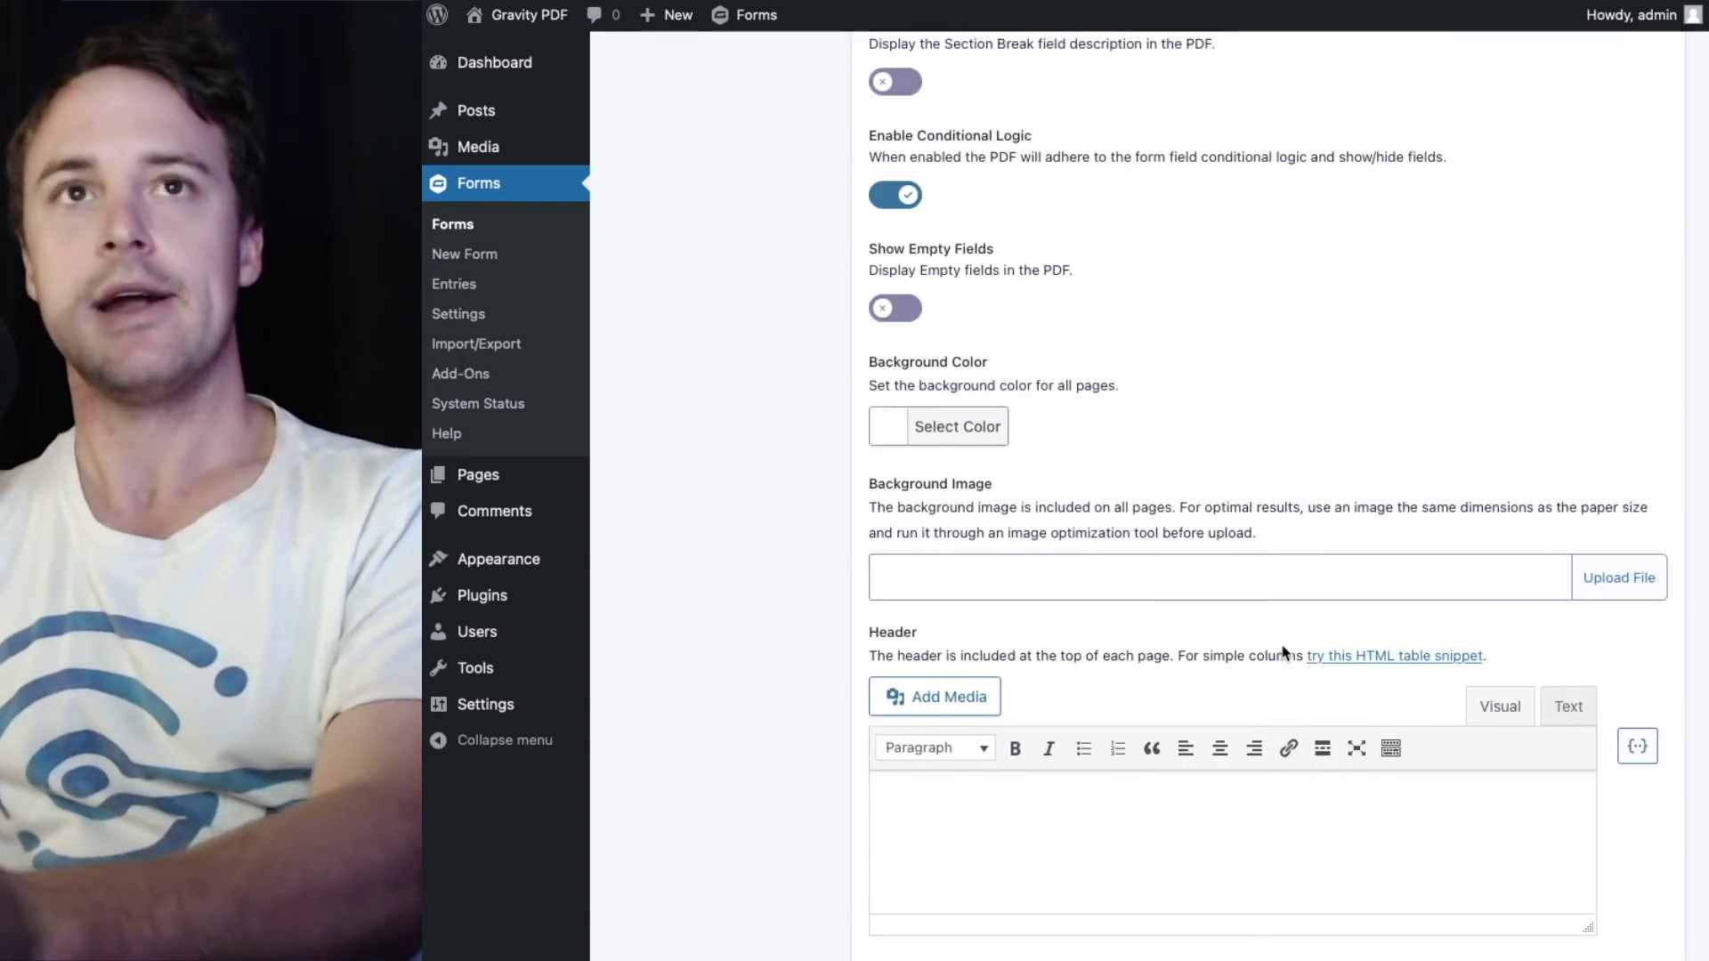
scroll(992, 555, up, 1)
scroll(992, 554, up, 1)
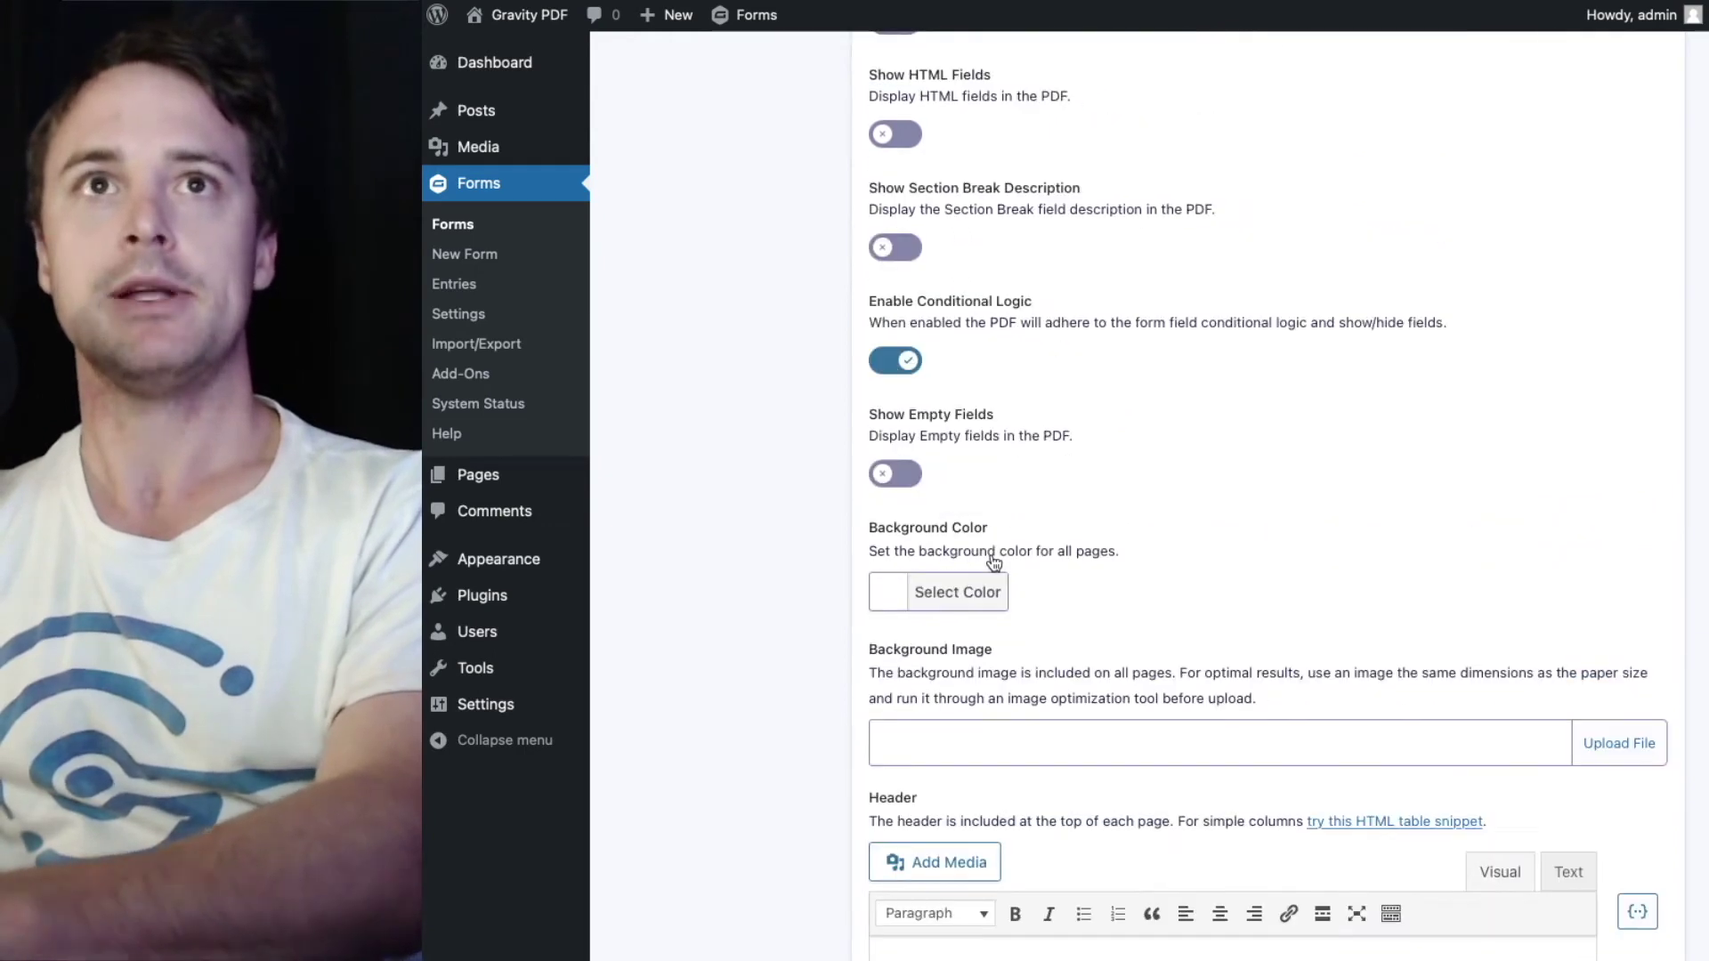
scroll(992, 555, up, 3)
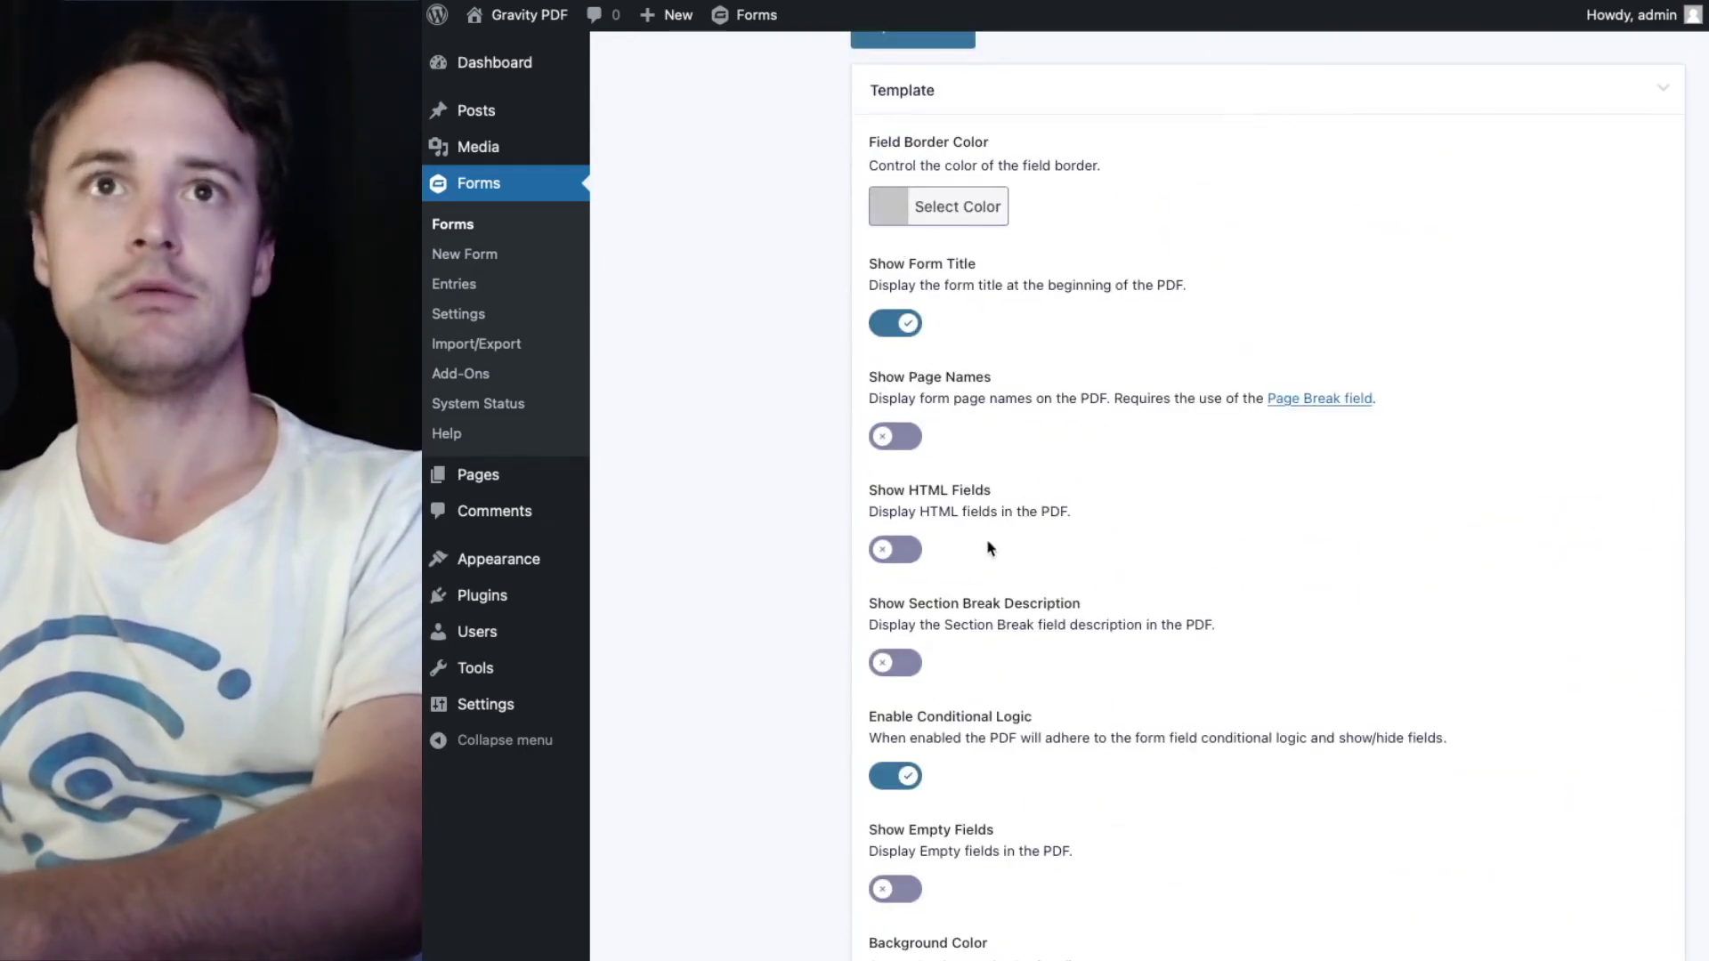
scroll(989, 547, down, 1)
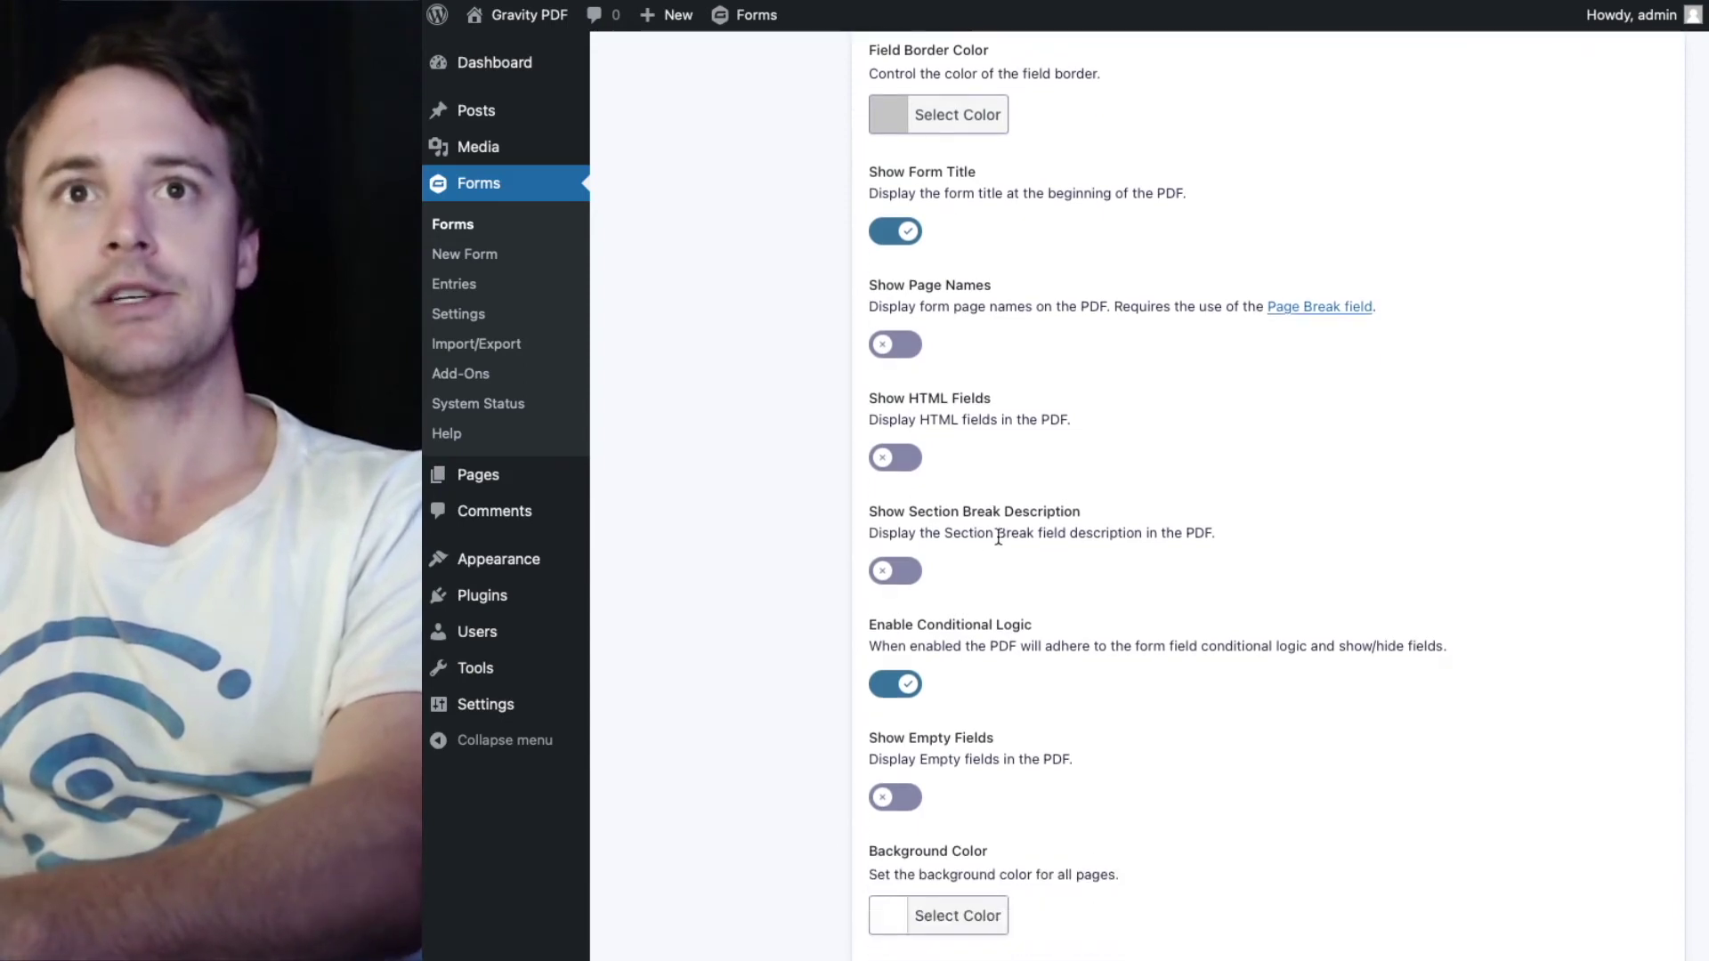
scroll(1269, 547, down, 4)
scroll(1269, 547, down, 5)
scroll(1271, 551, down, 2)
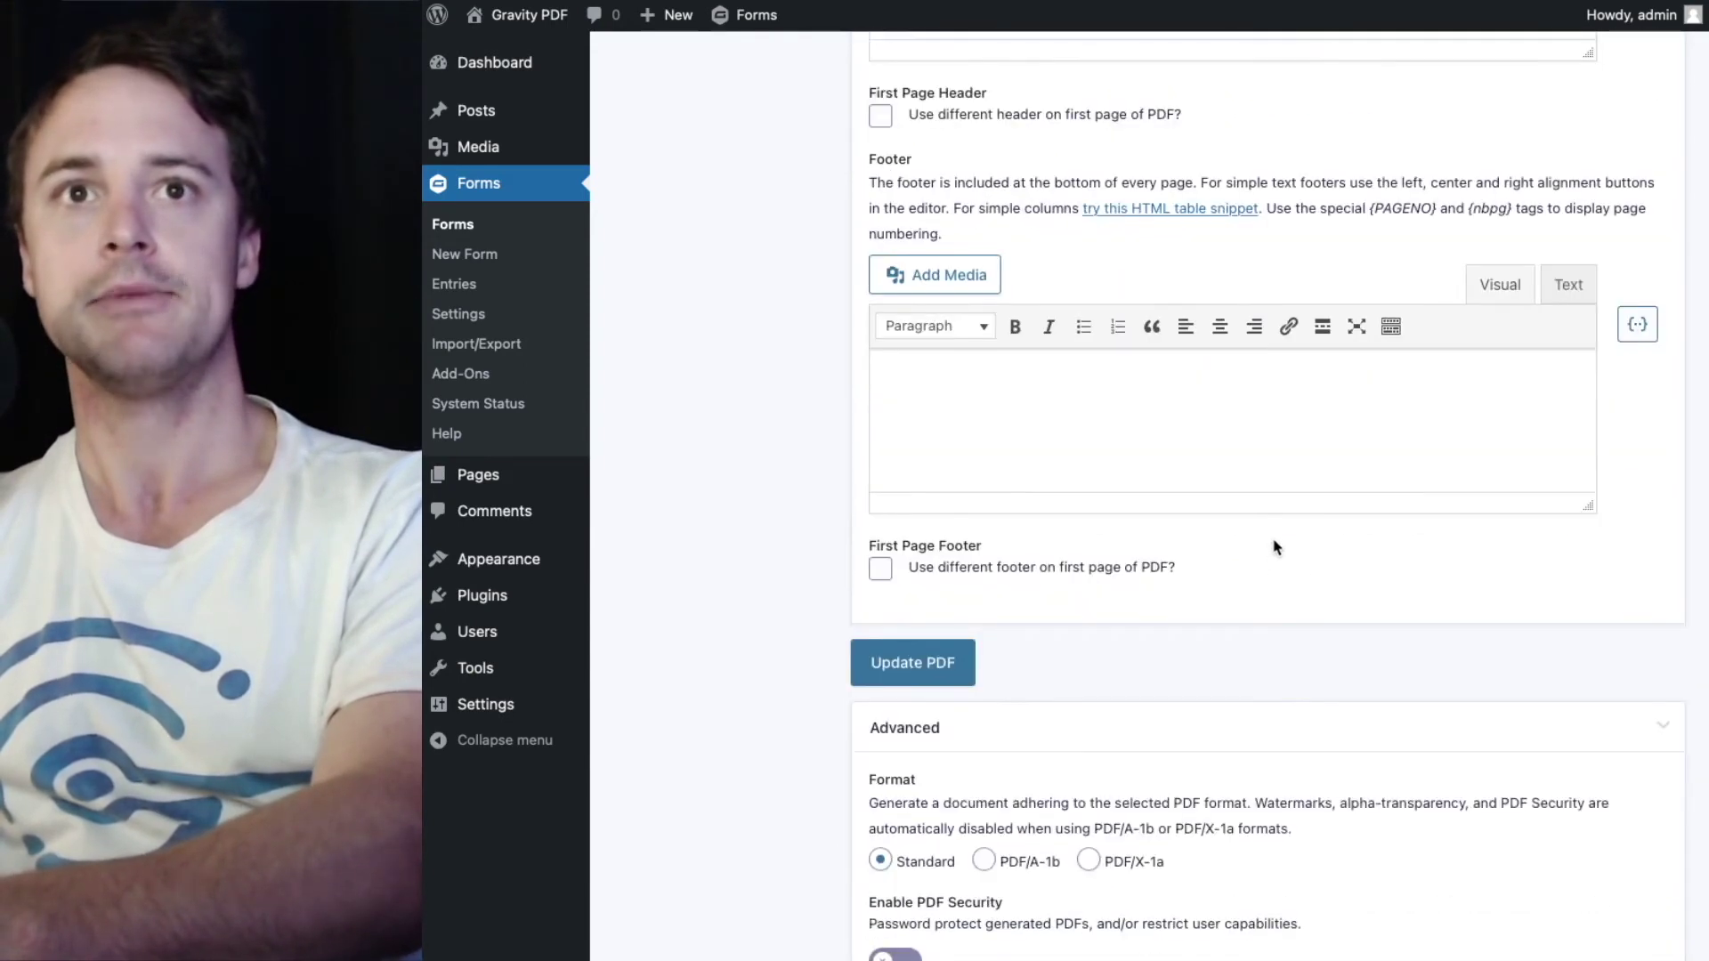
scroll(1275, 547, down, 1)
scroll(1282, 534, down, 1)
scroll(709, 592, down, 1)
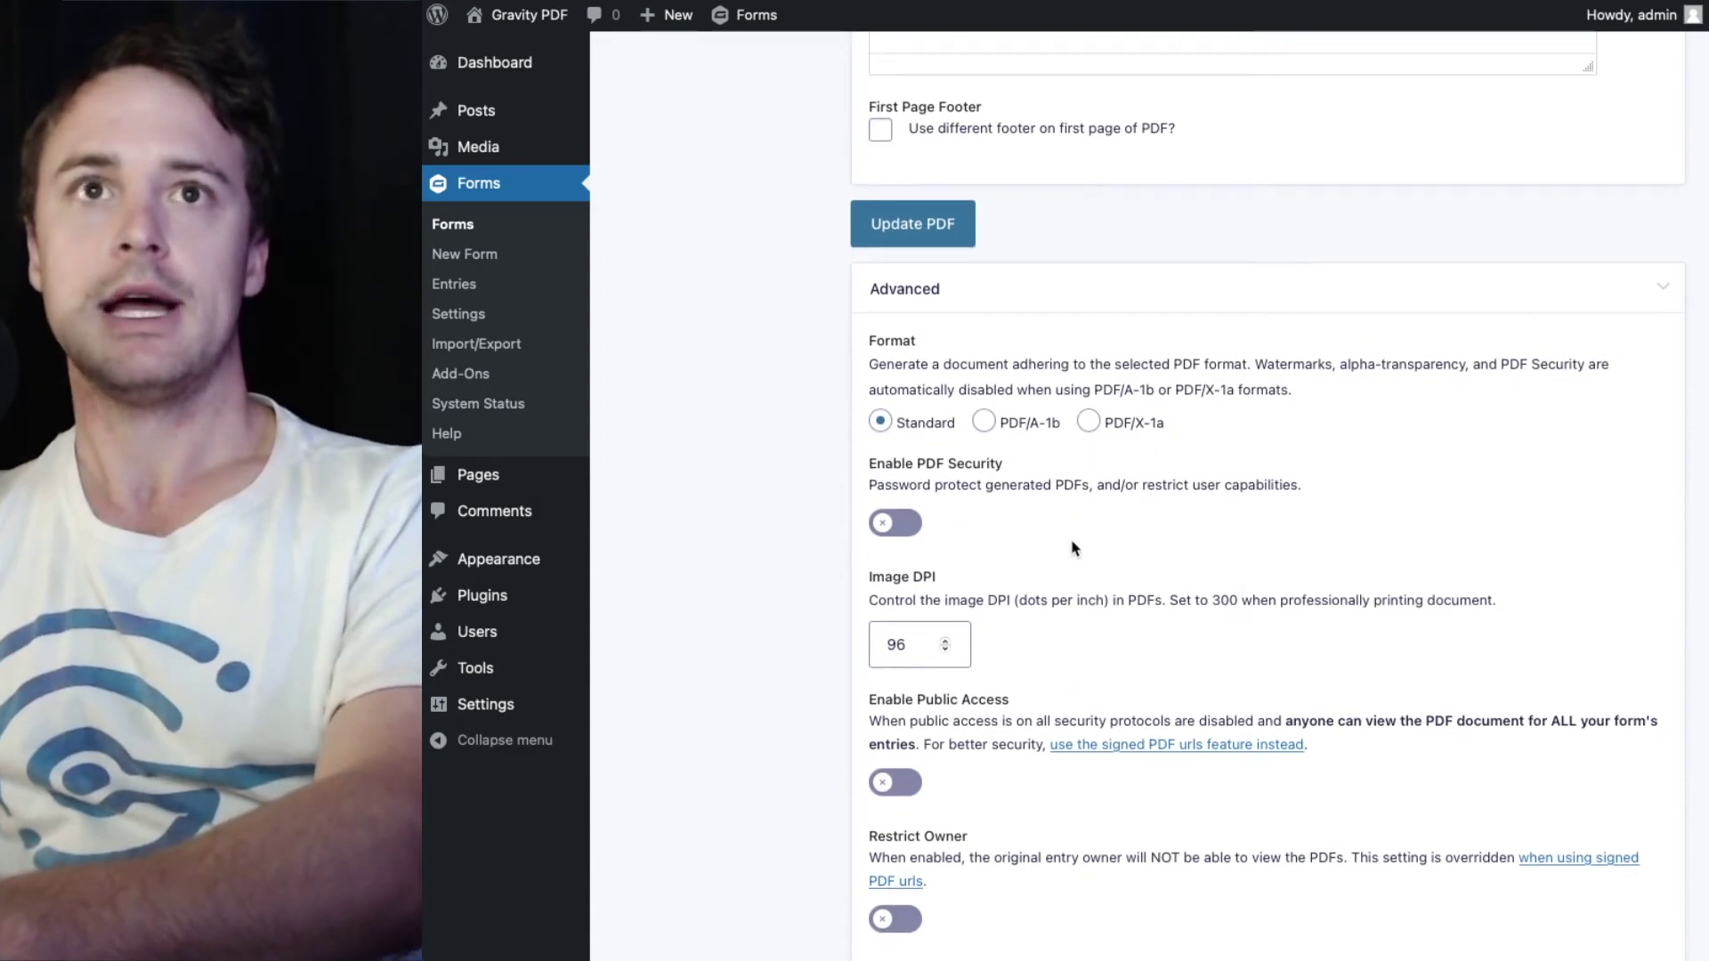
scroll(1070, 549, up, 1)
scroll(1069, 550, up, 2)
scroll(1070, 548, up, 2)
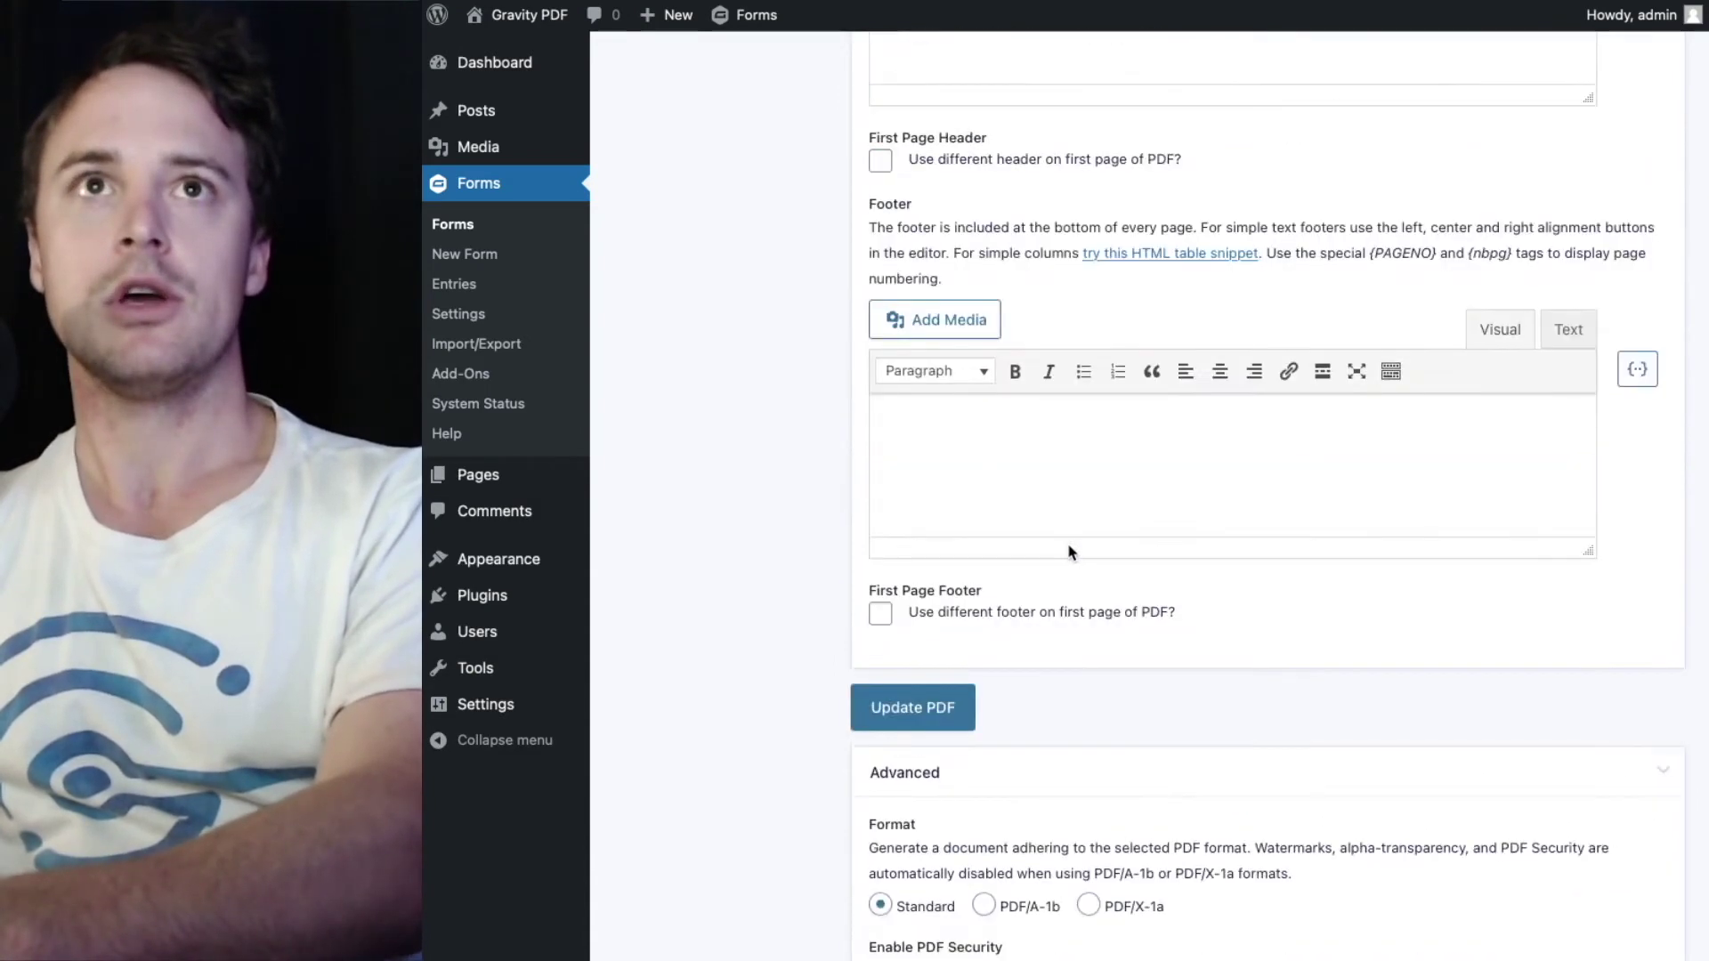
scroll(1069, 546, up, 4)
scroll(1069, 545, up, 1)
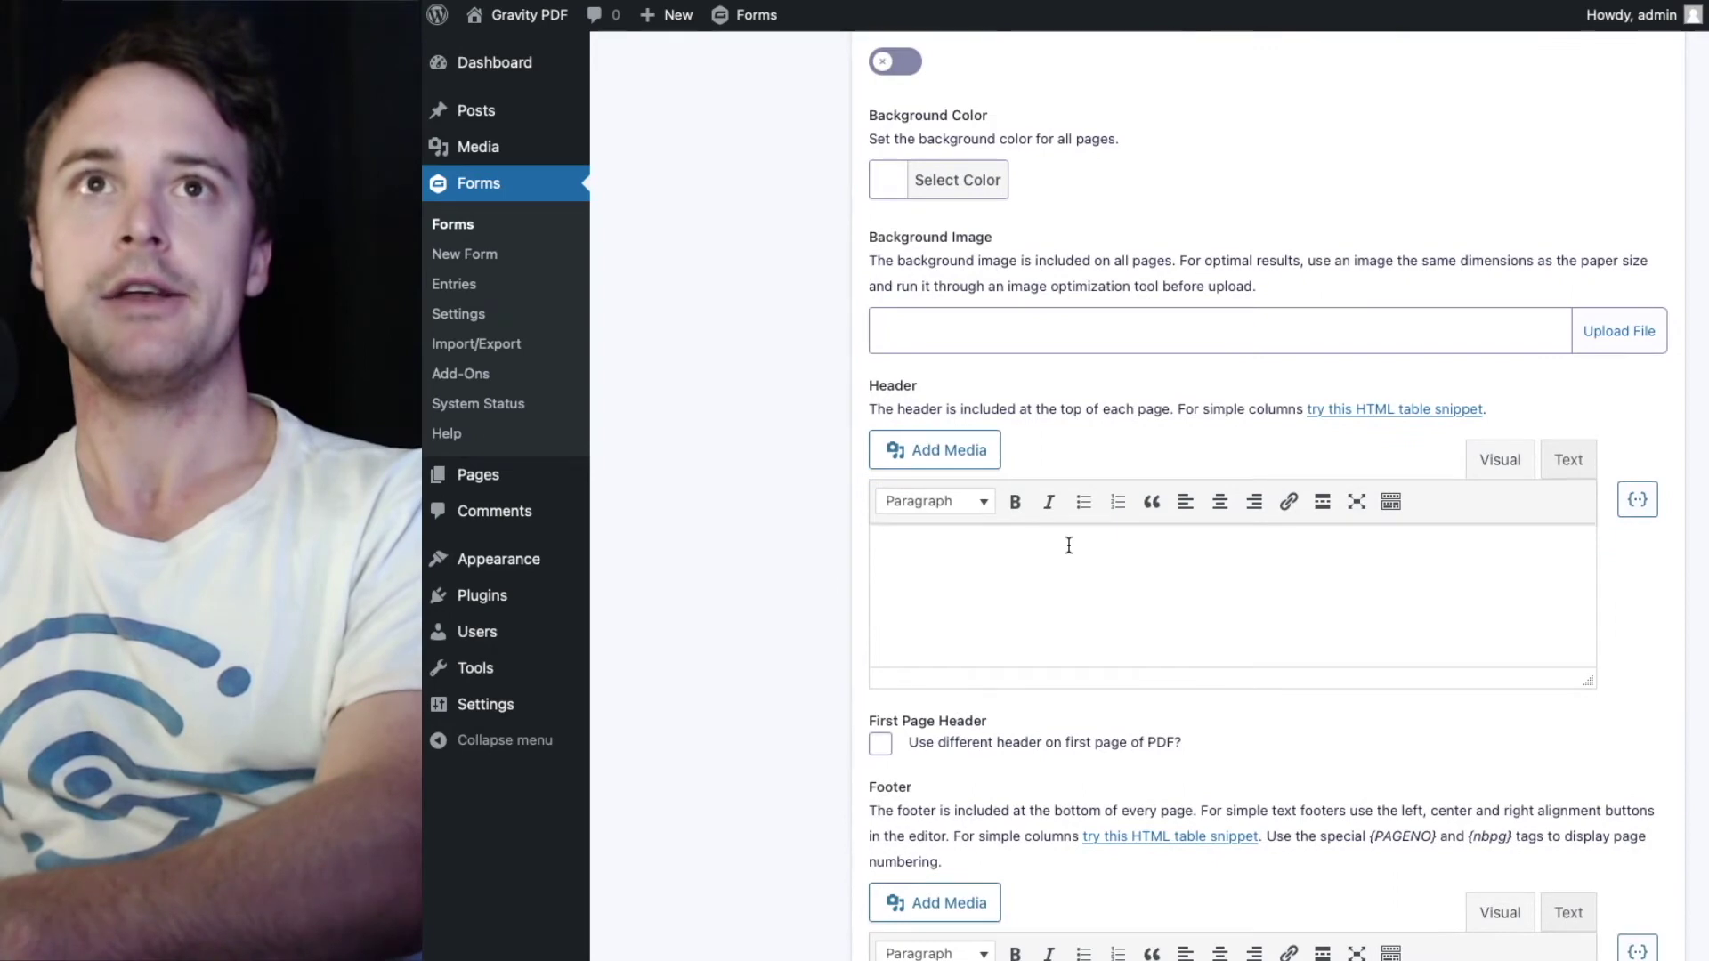
scroll(1069, 545, up, 3)
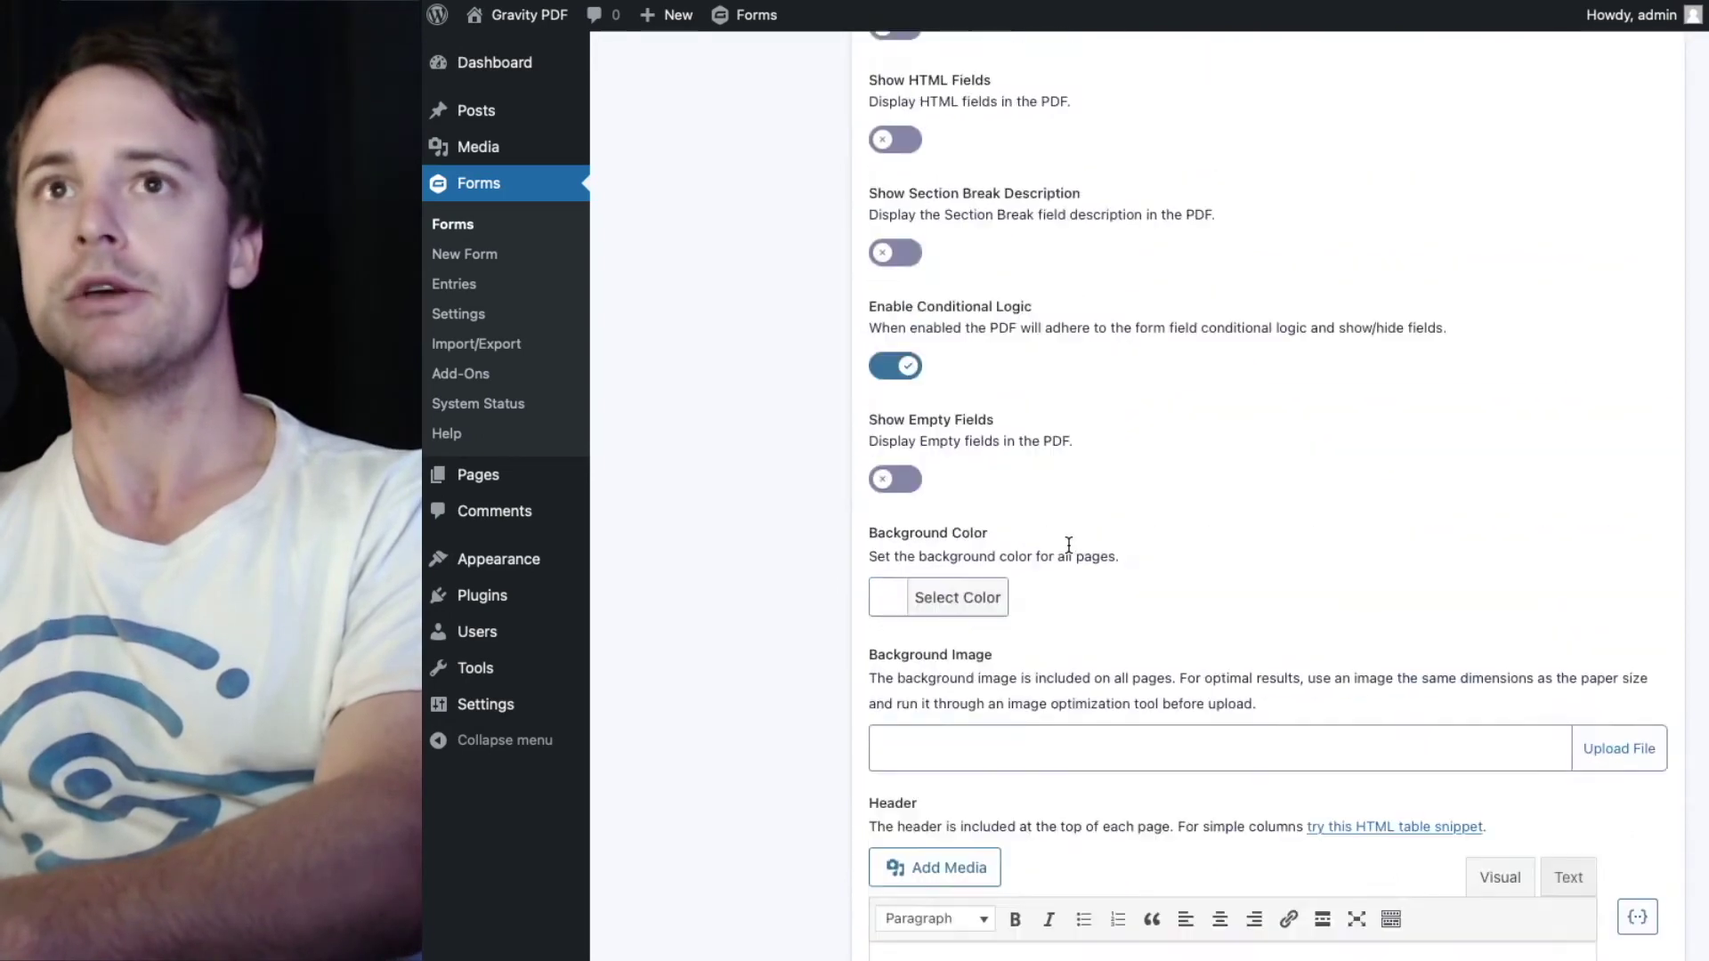
scroll(1068, 552, up, 3)
scroll(1068, 552, up, 6)
scroll(1067, 544, up, 8)
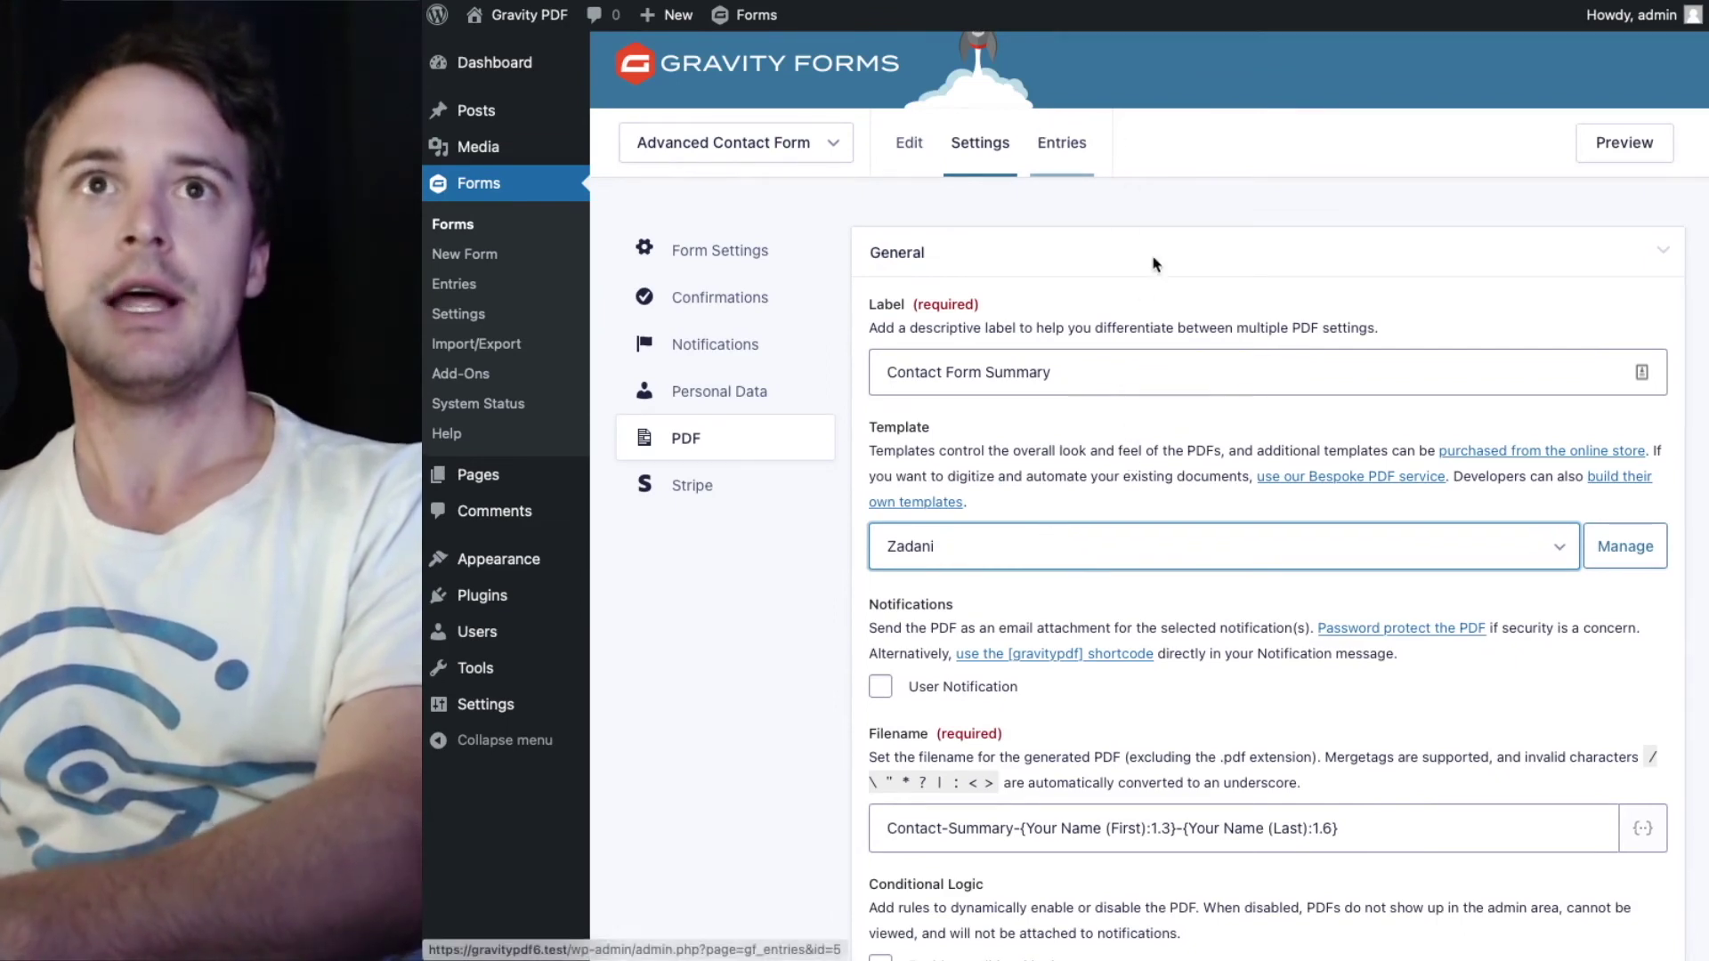
scroll(1192, 296, down, 1)
scroll(1193, 298, down, 1)
scroll(908, 262, down, 2)
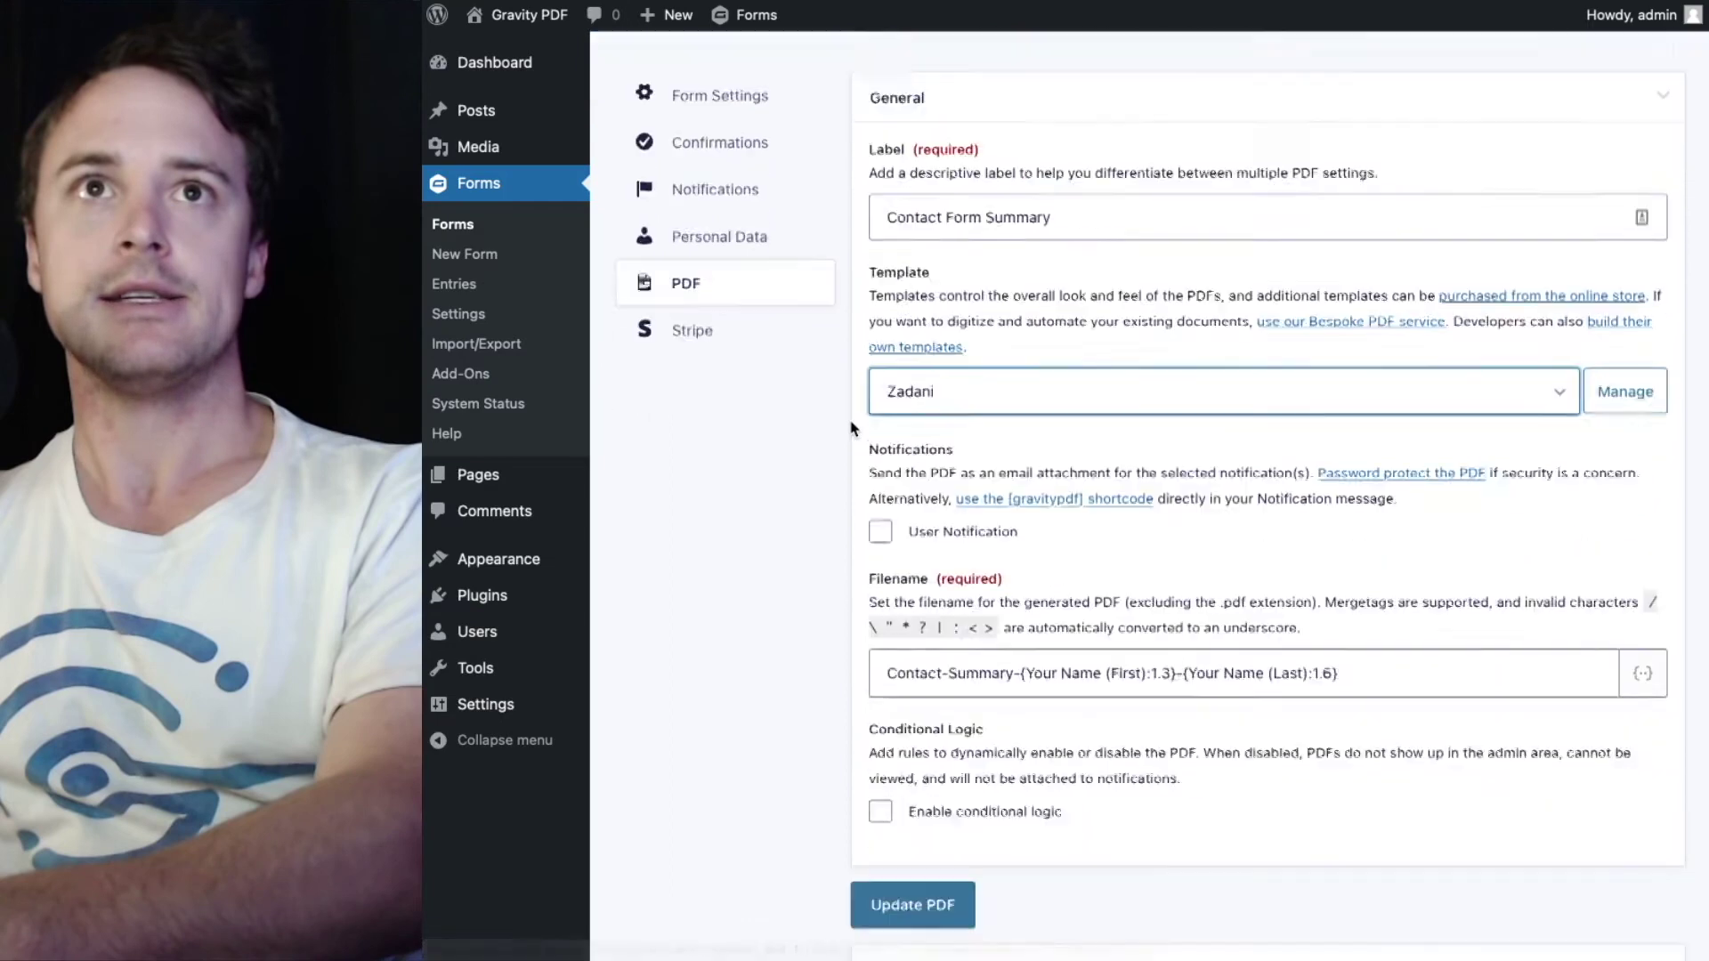
scroll(1158, 368, up, 2)
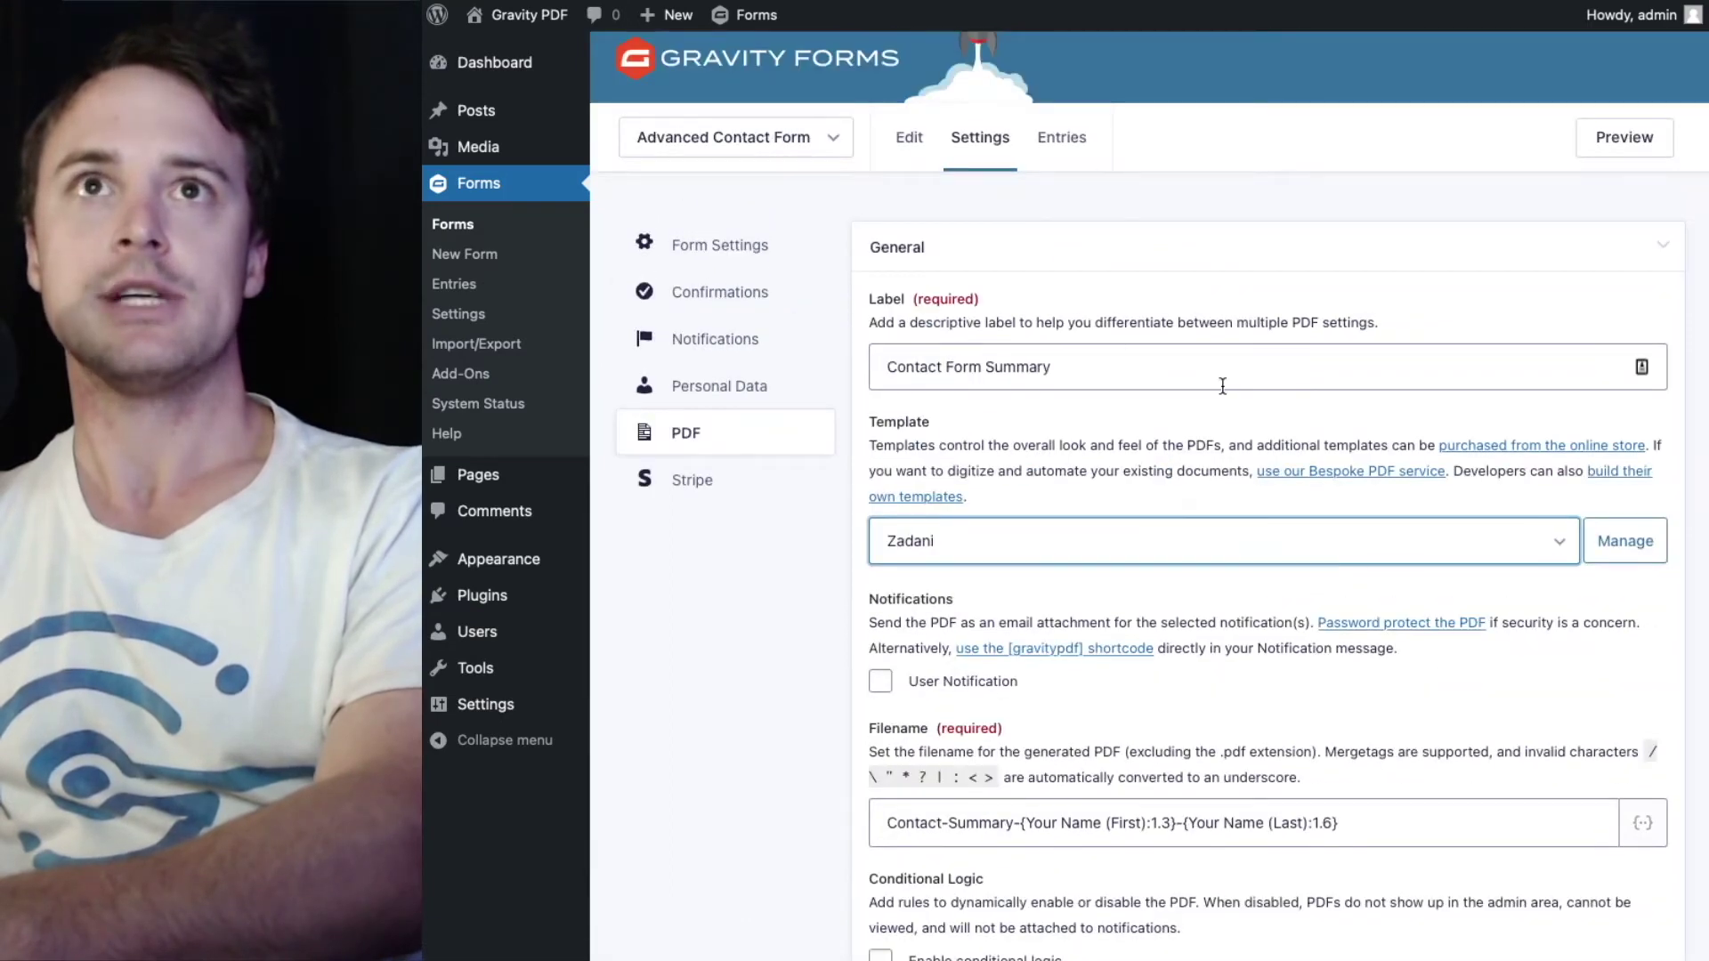
Show the entries submitted to the Advanced Contact Form.
click(1057, 142)
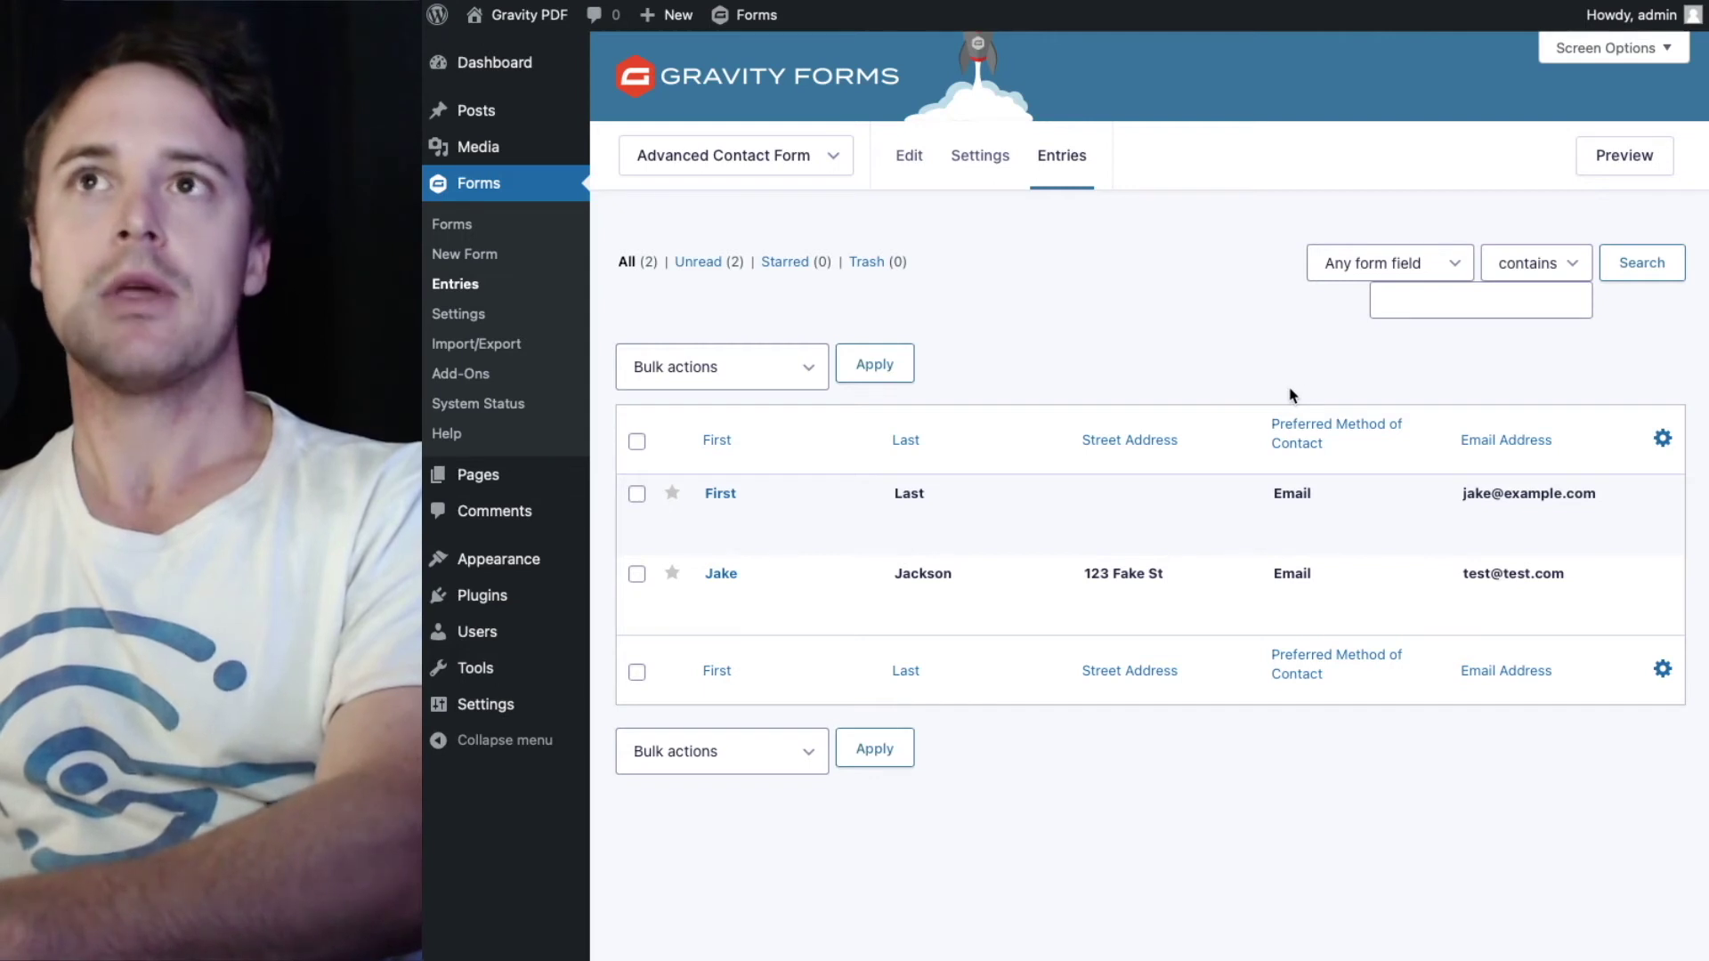
mouse_move(721, 588)
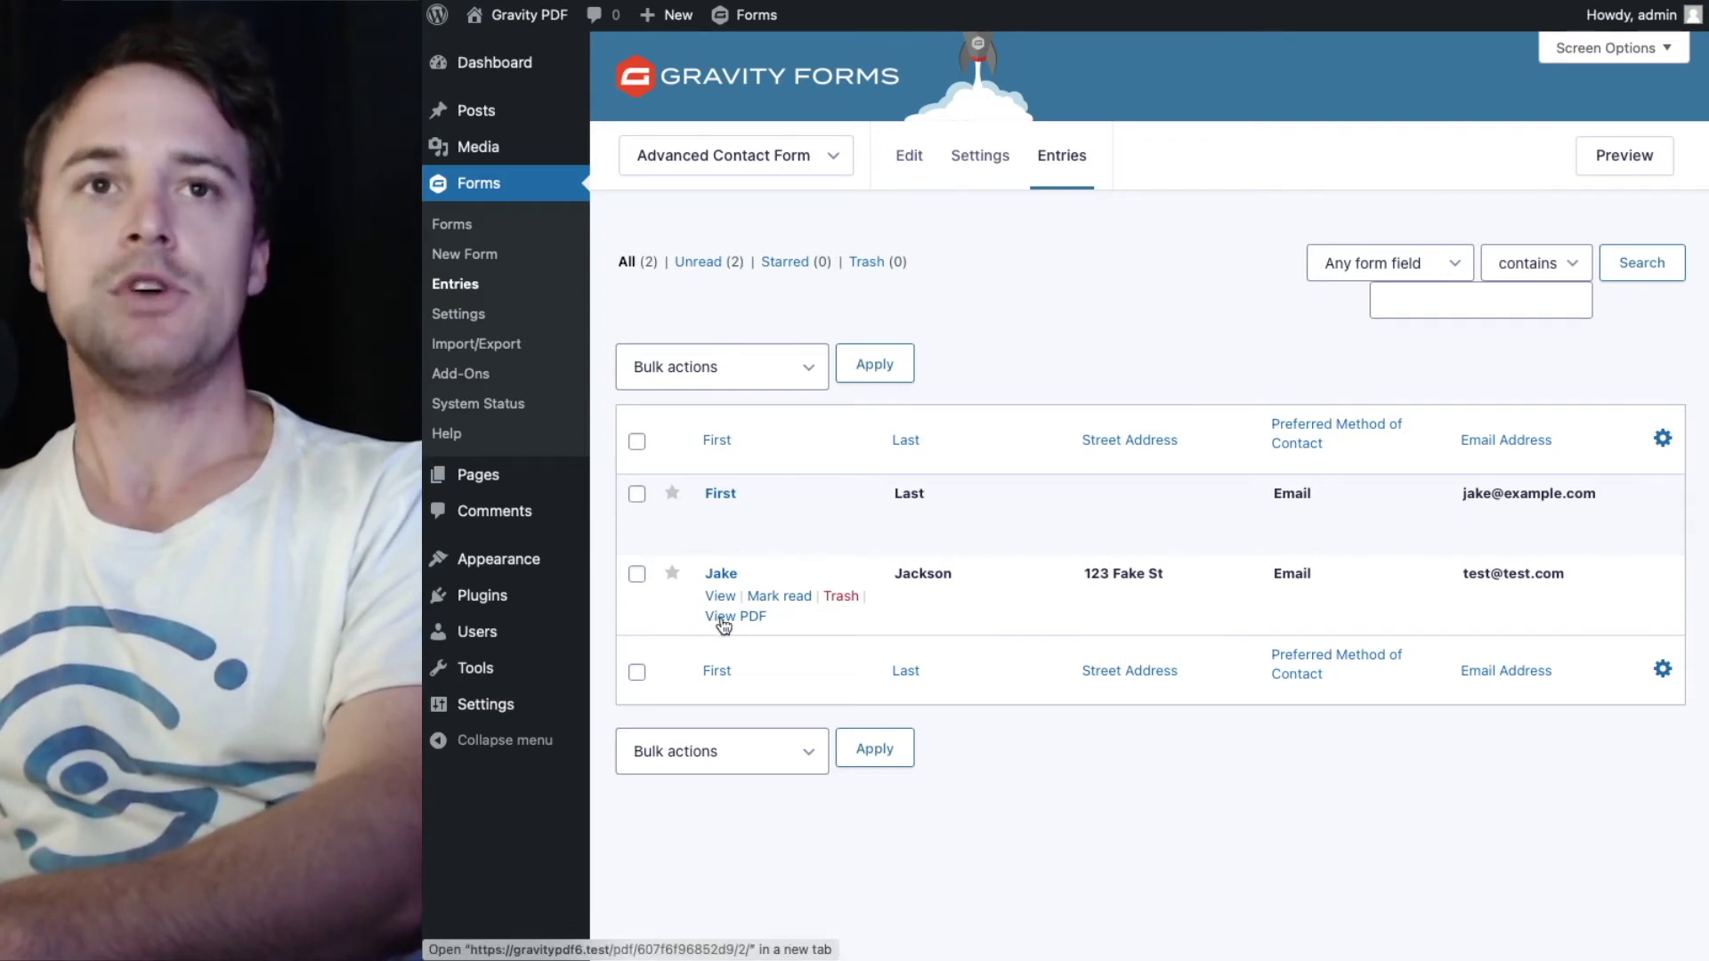
click(722, 617)
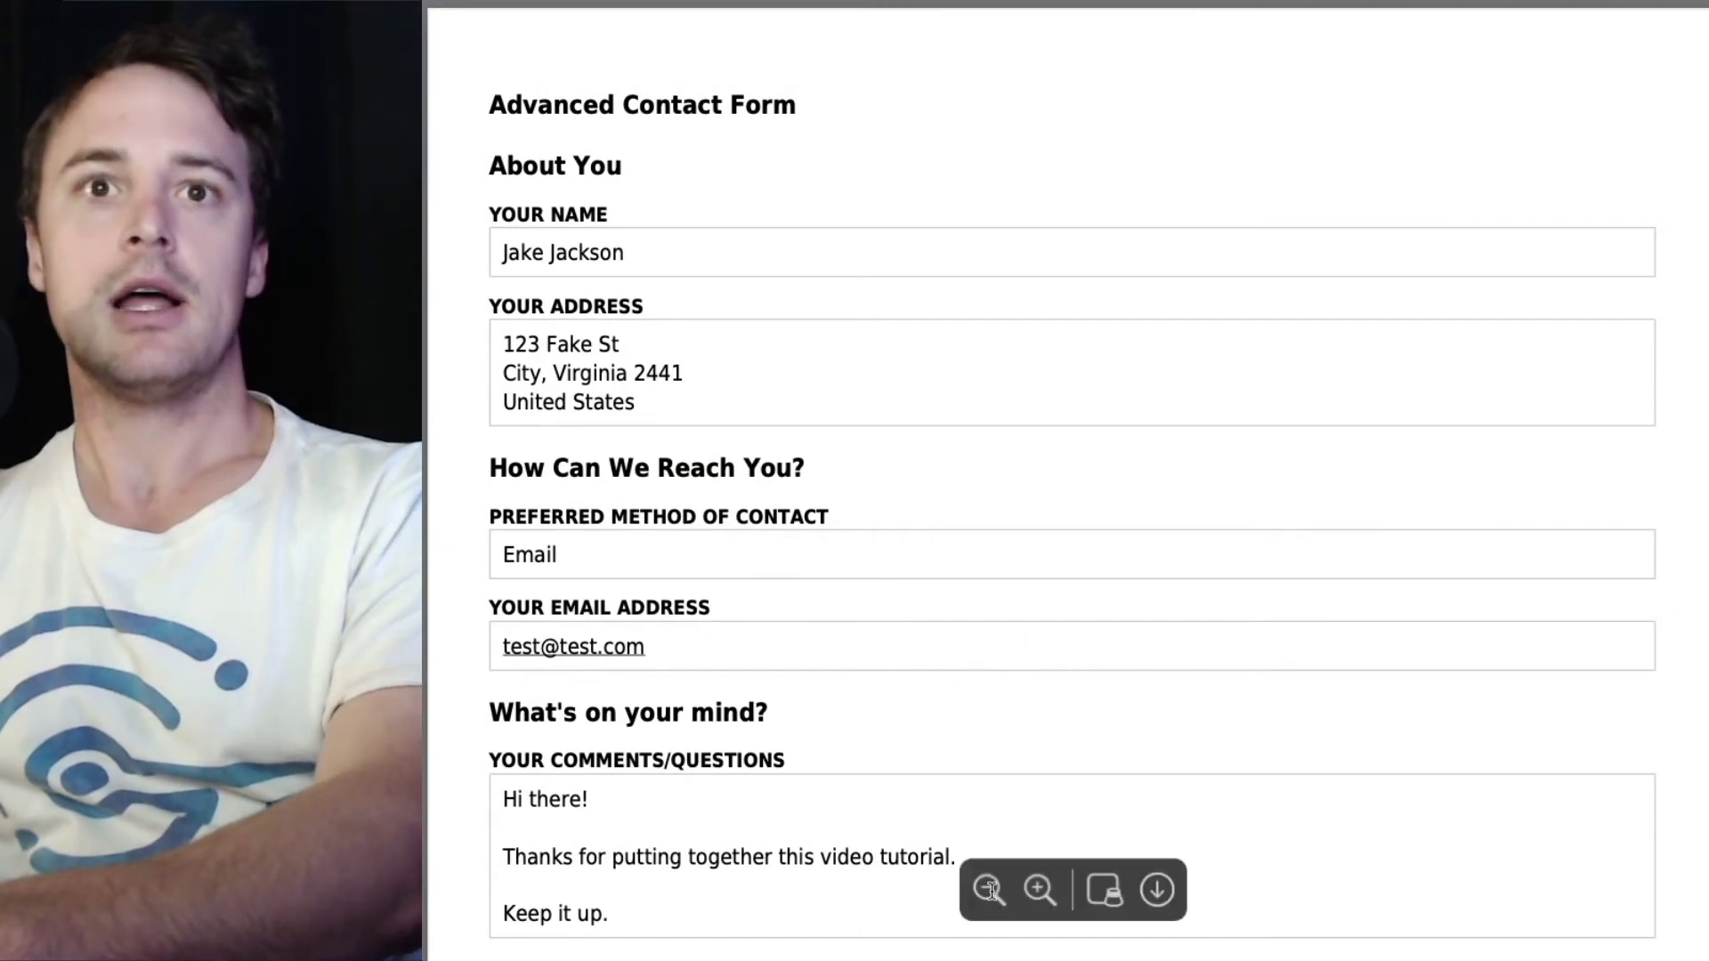
click(990, 889)
click(989, 890)
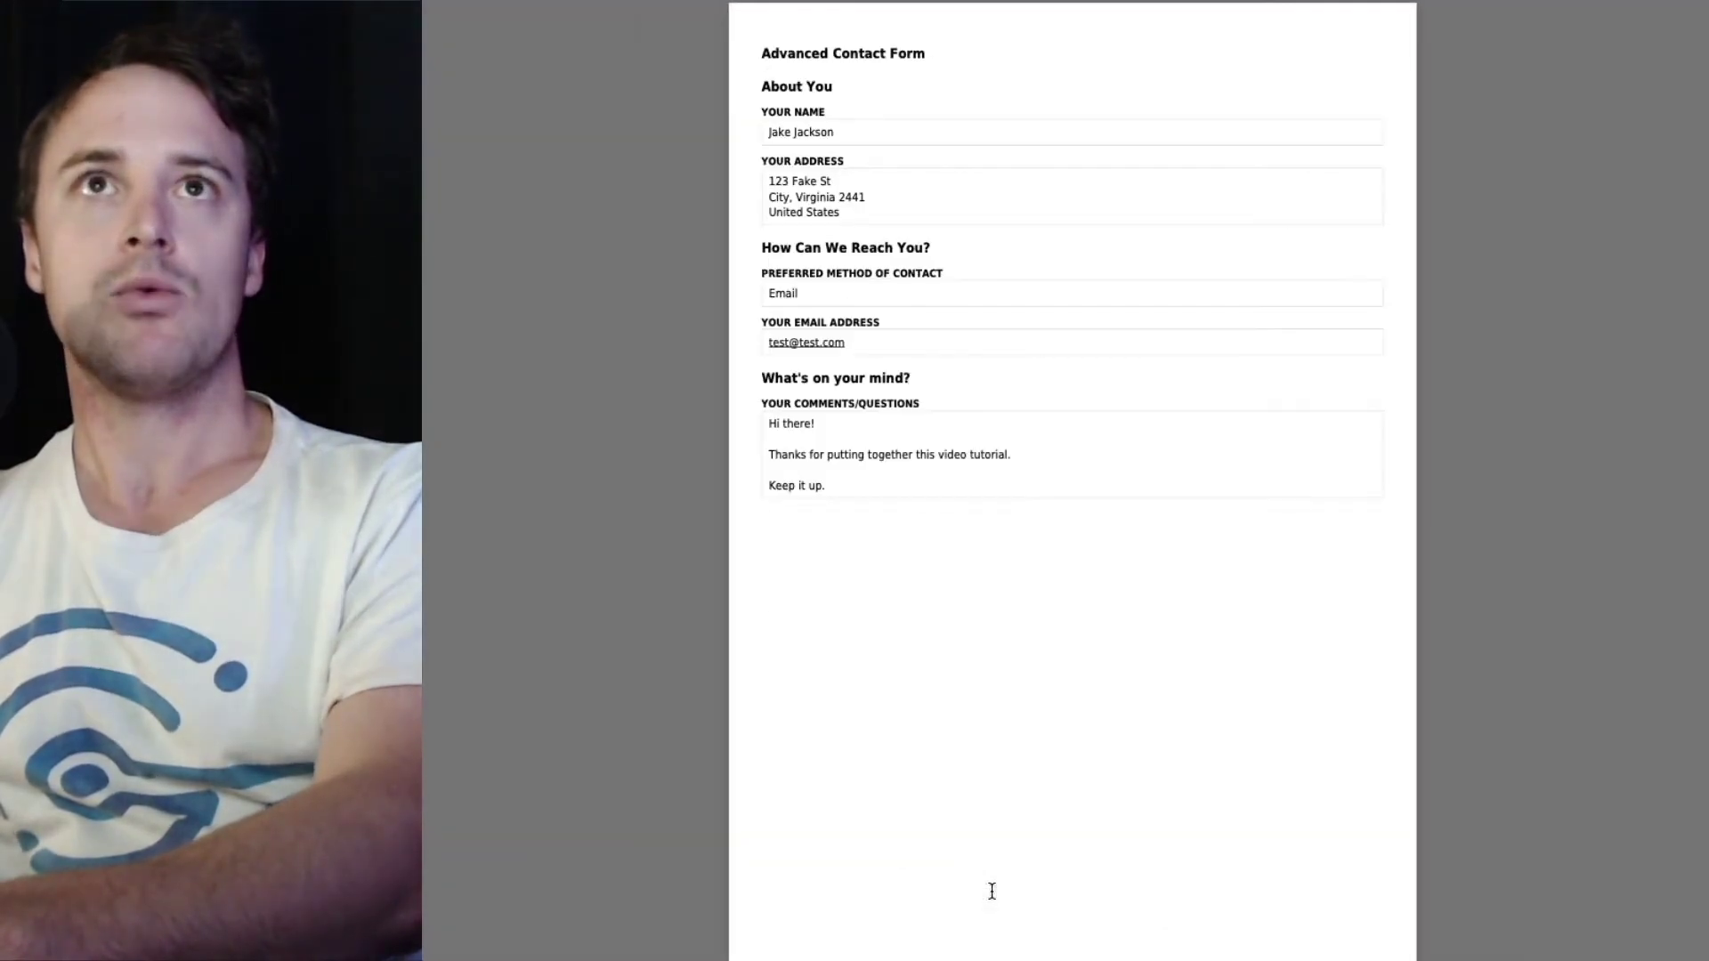
key(ctrl+minus)
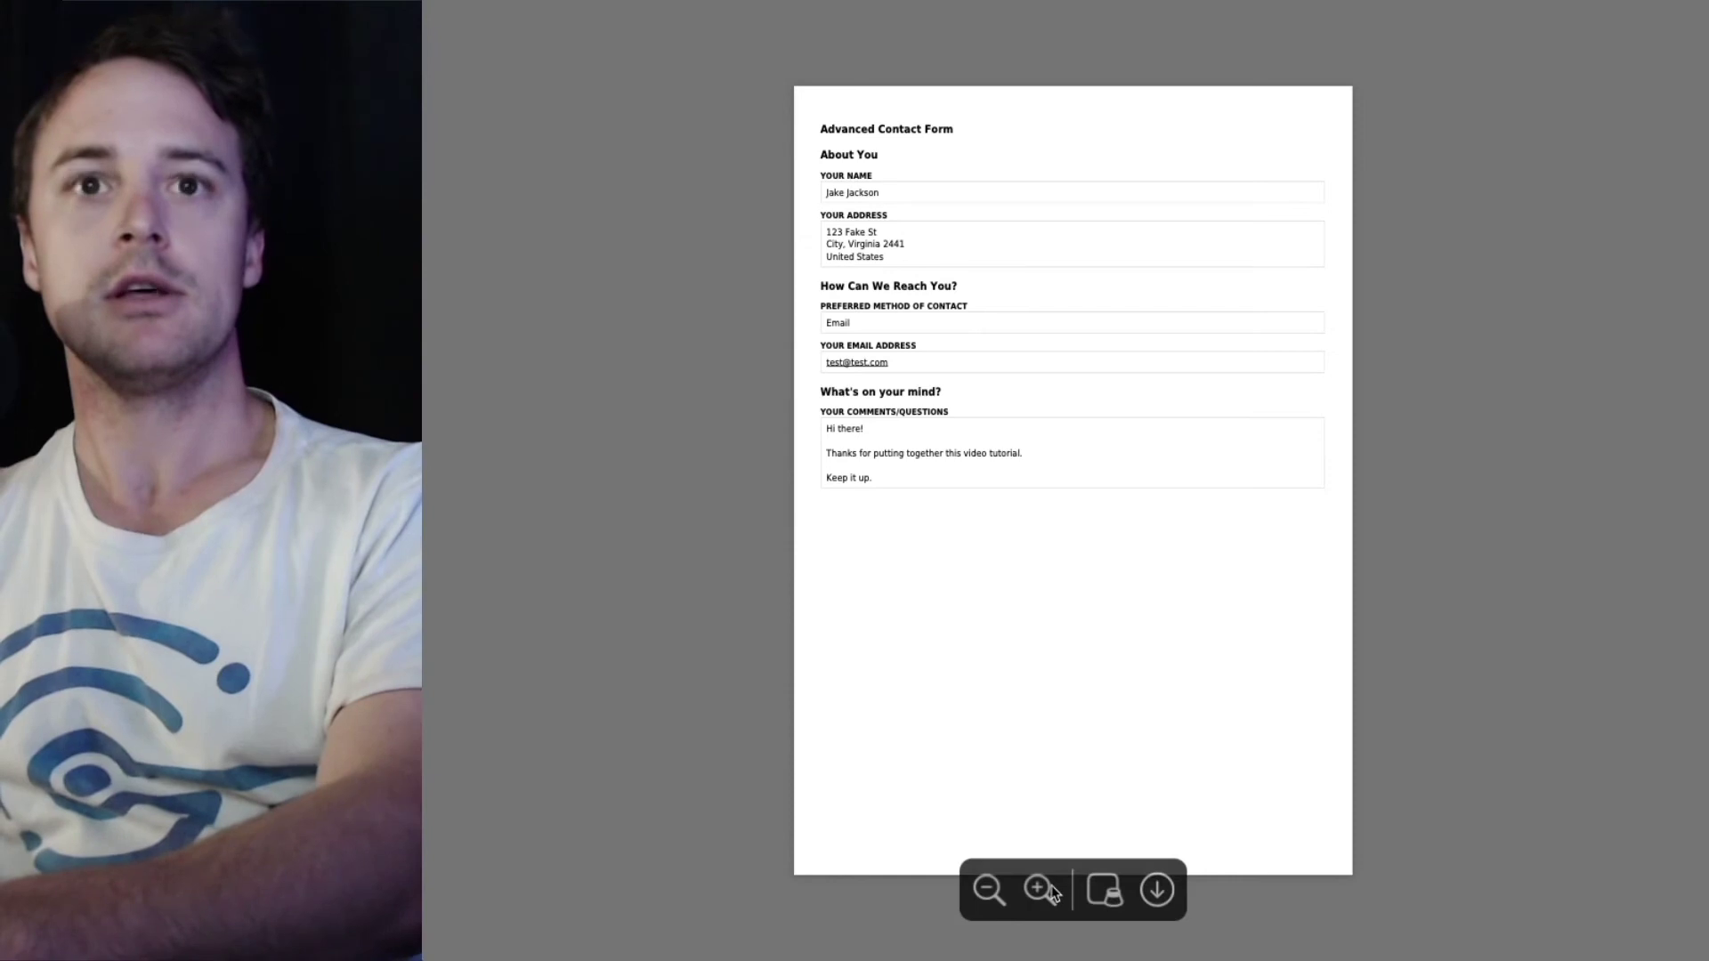
click(1045, 888)
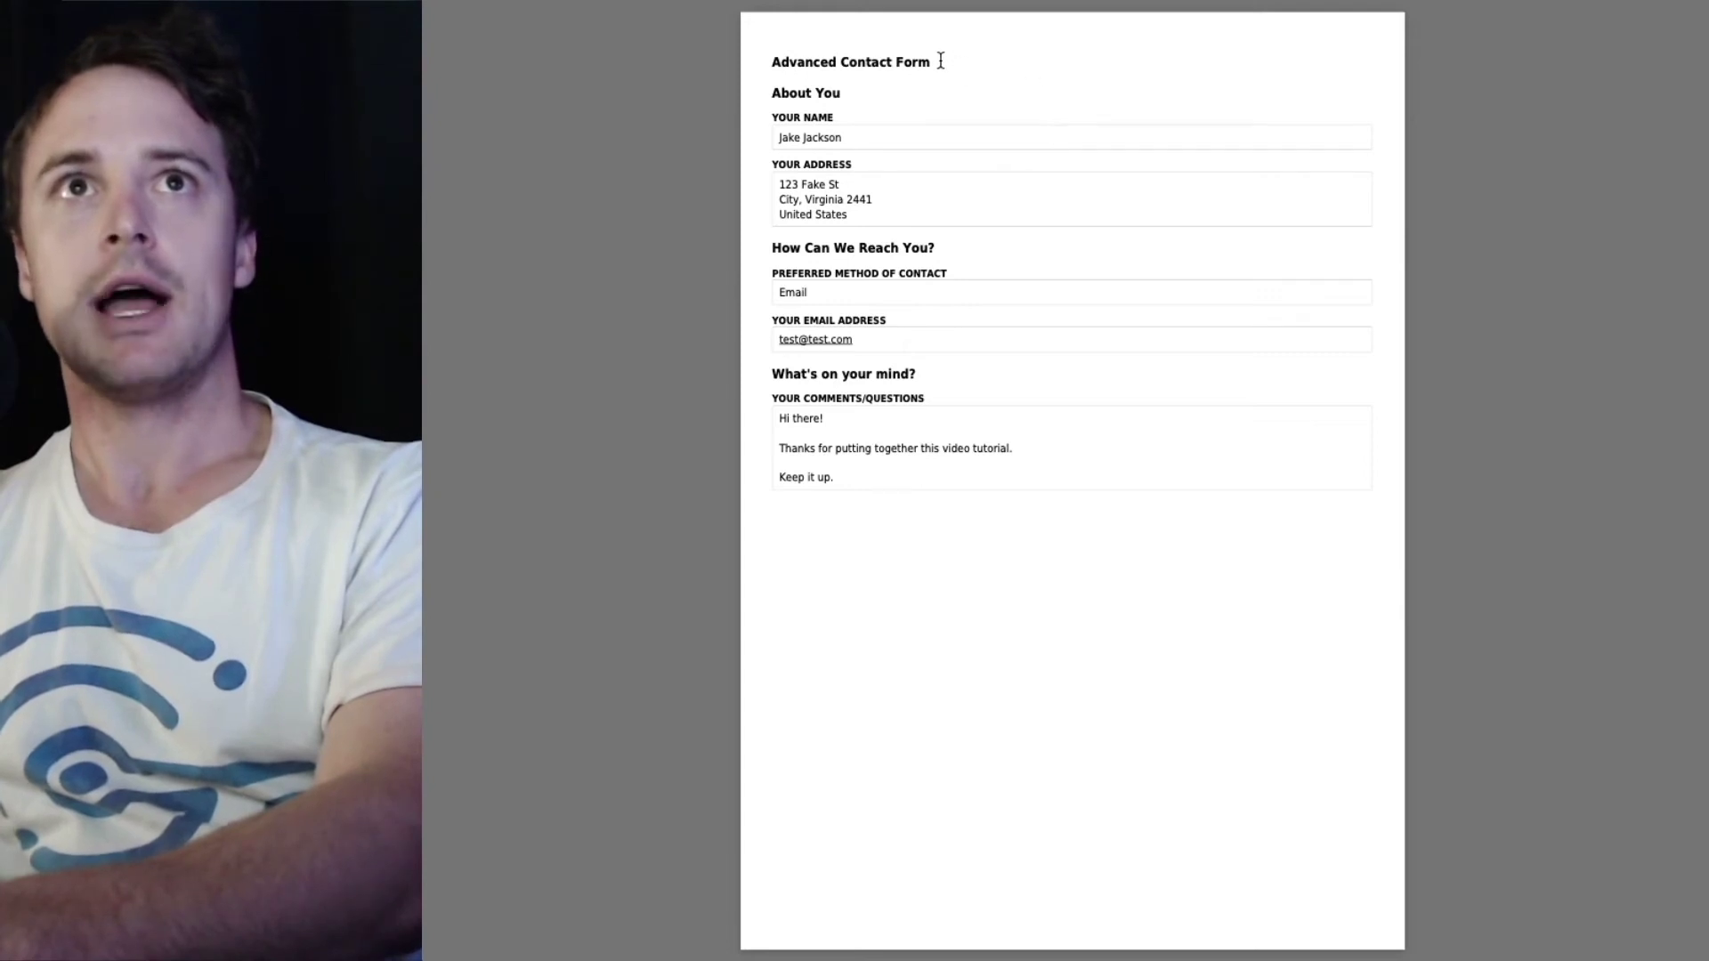
drag(940, 60, 776, 61)
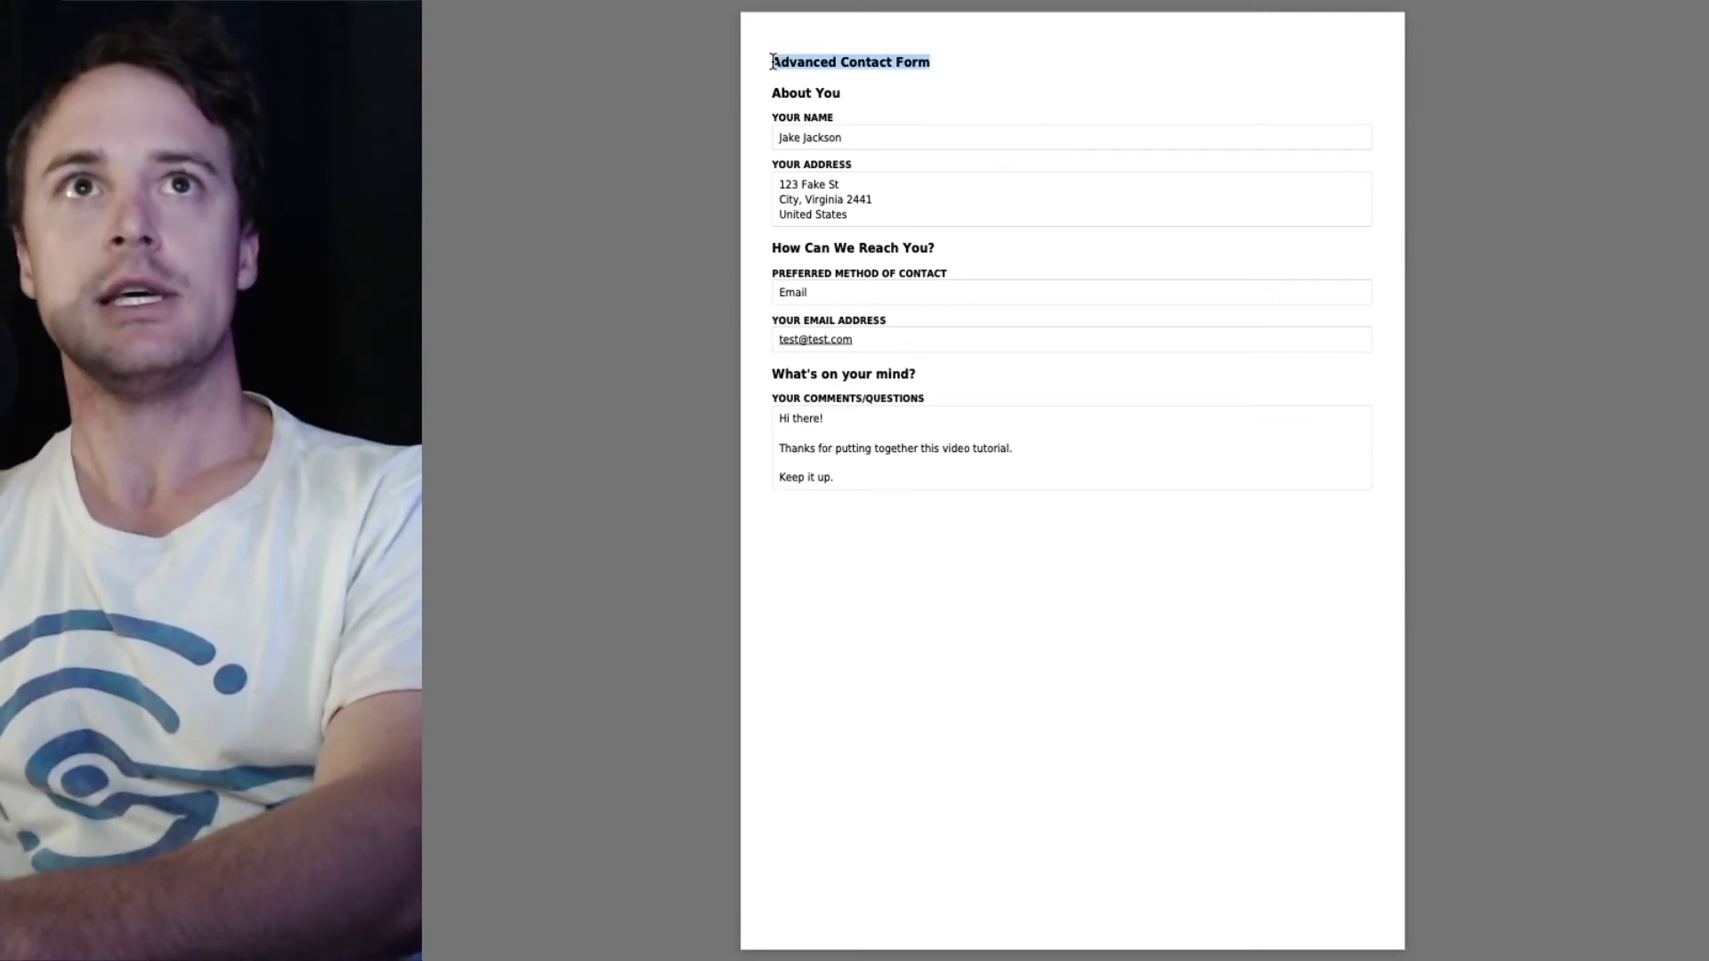
click(771, 62)
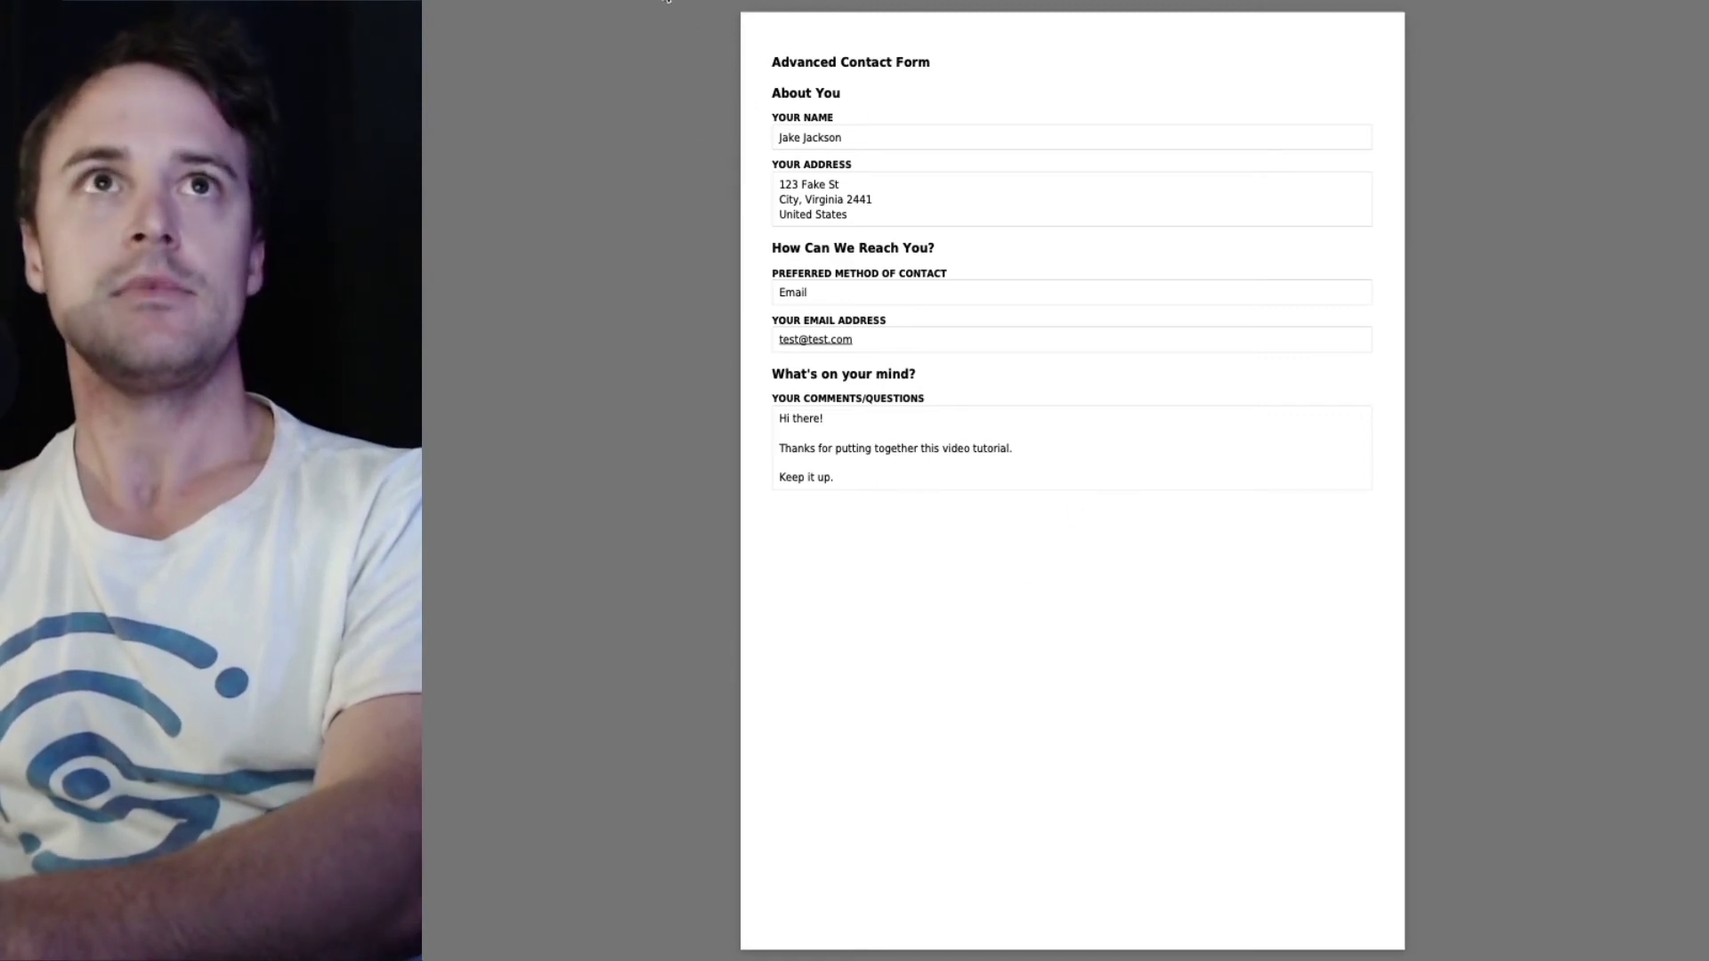
click(581, 3)
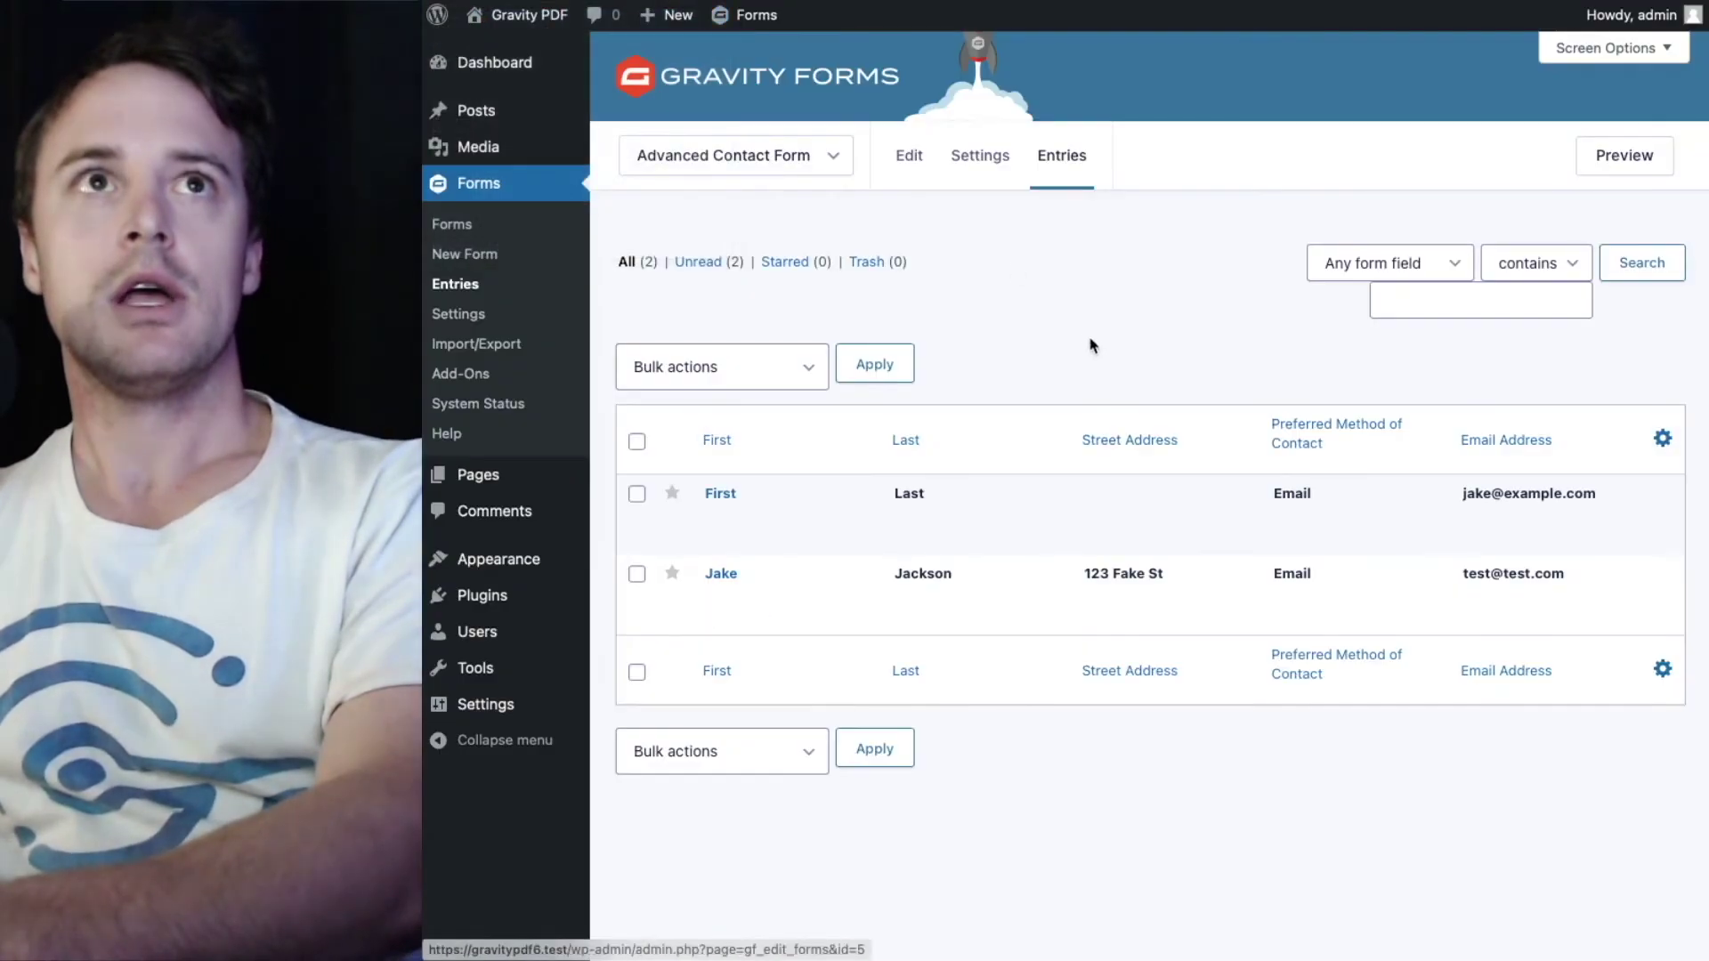
mouse_move(748, 514)
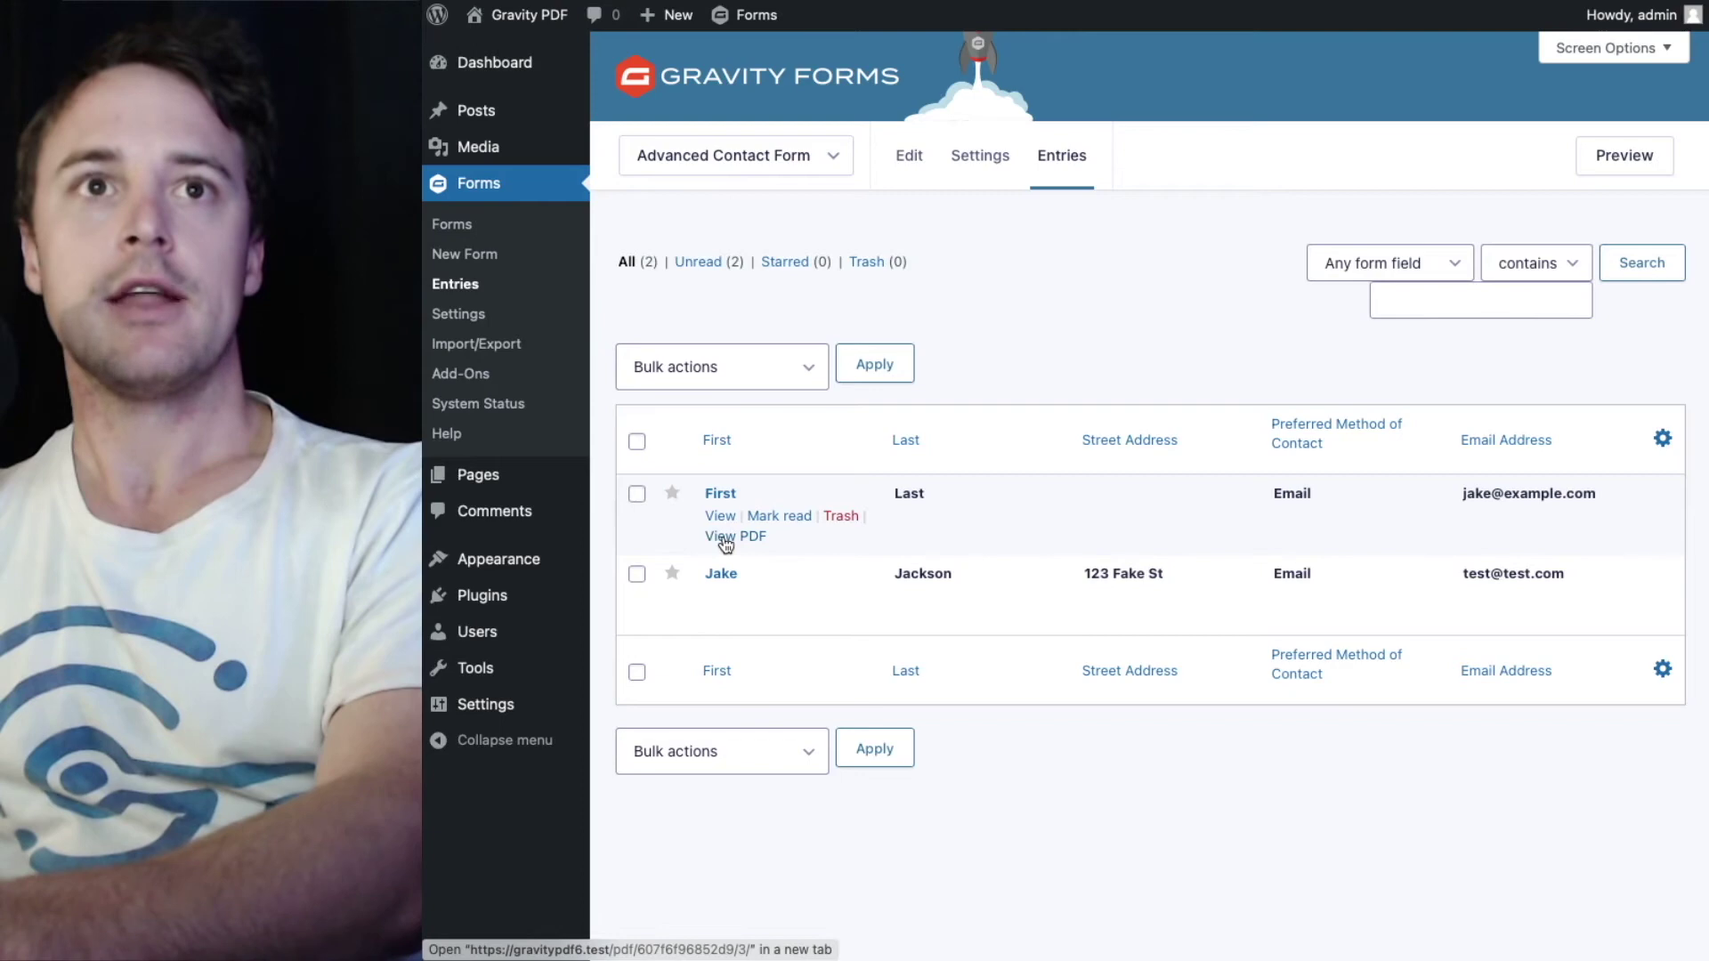
click(726, 539)
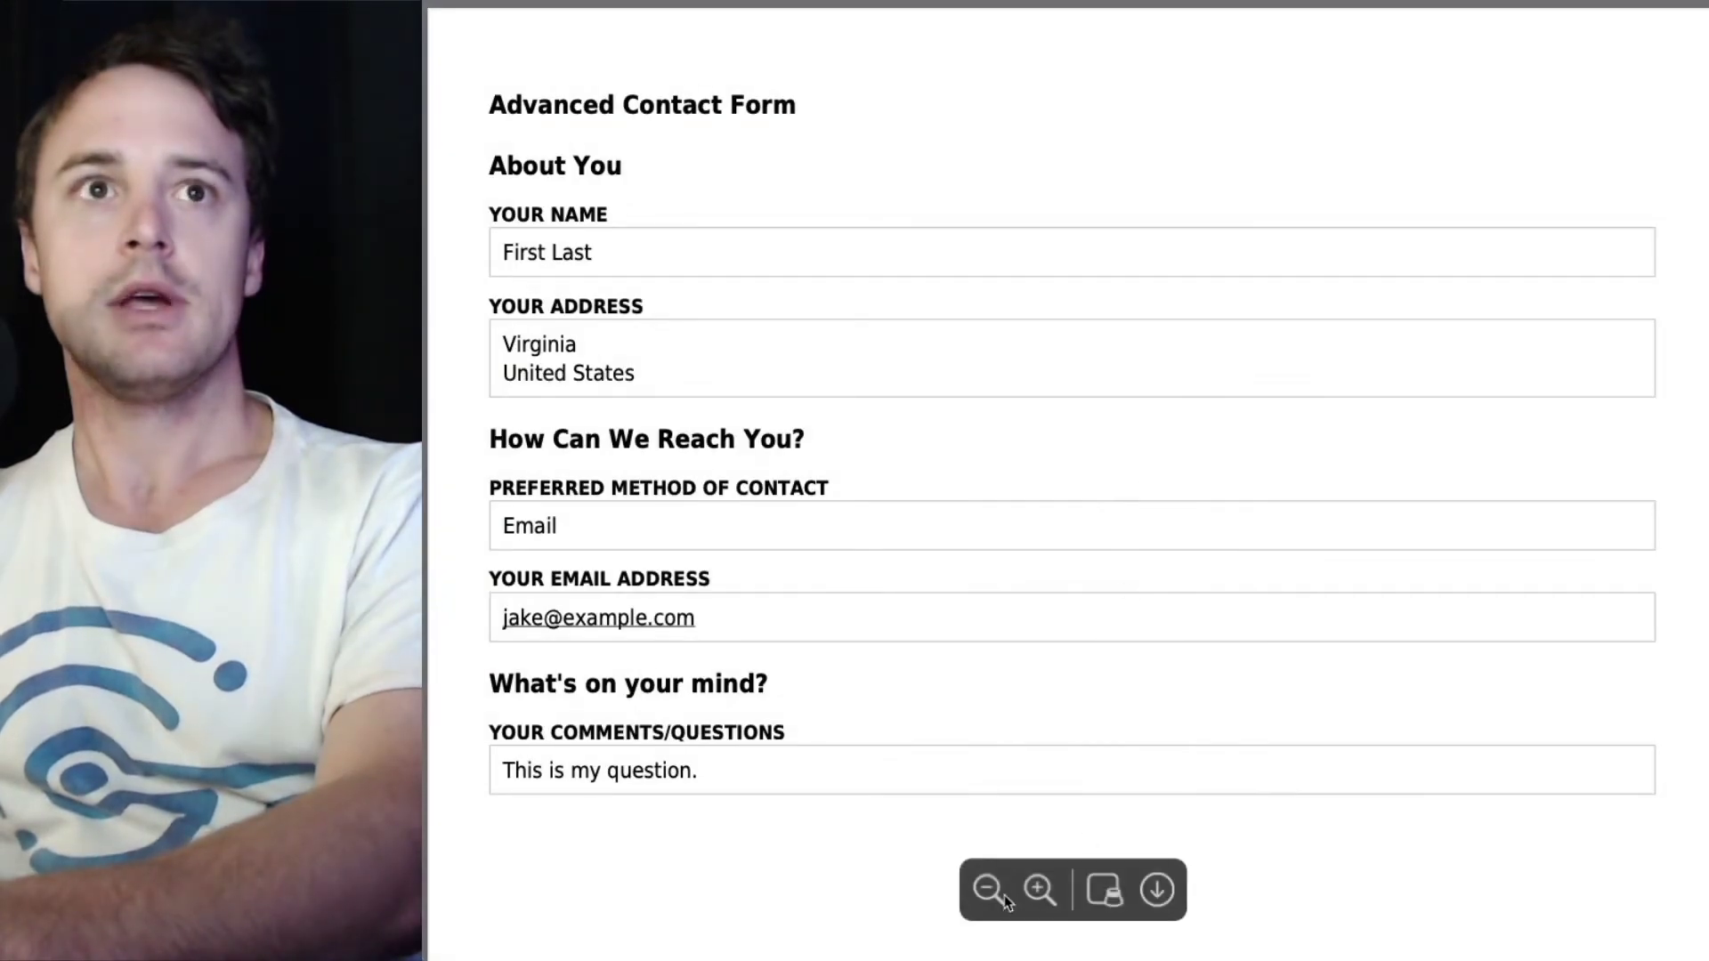
click(1002, 894)
click(989, 892)
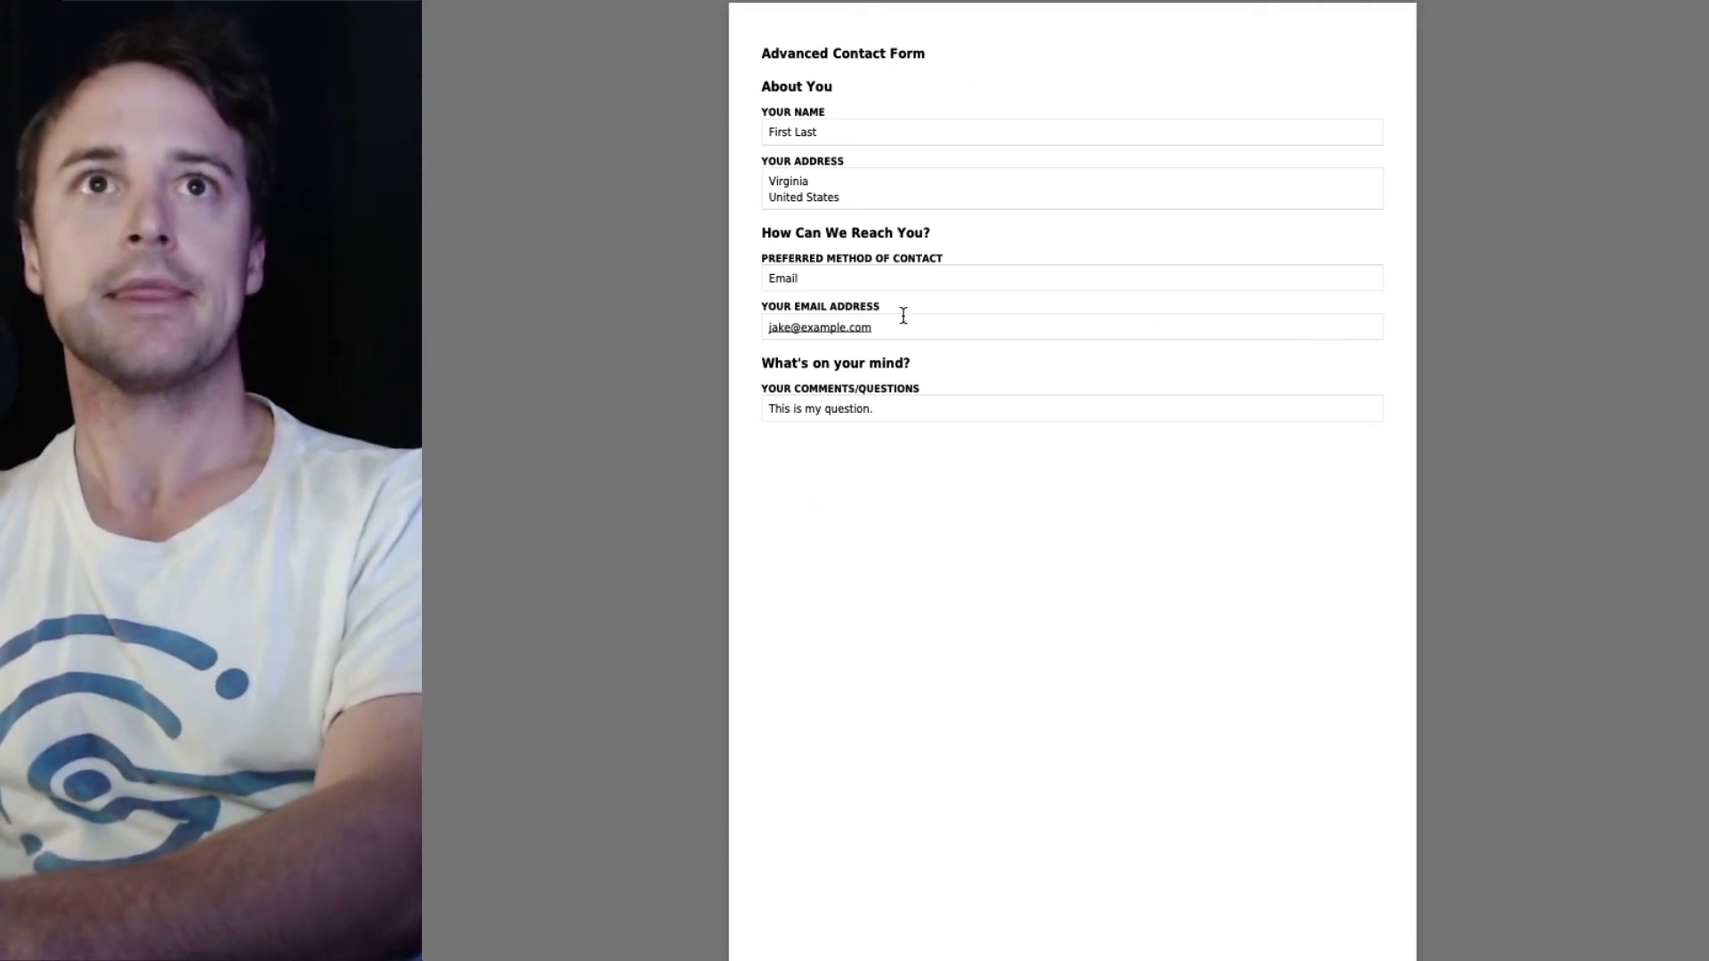
key(ctrl+w)
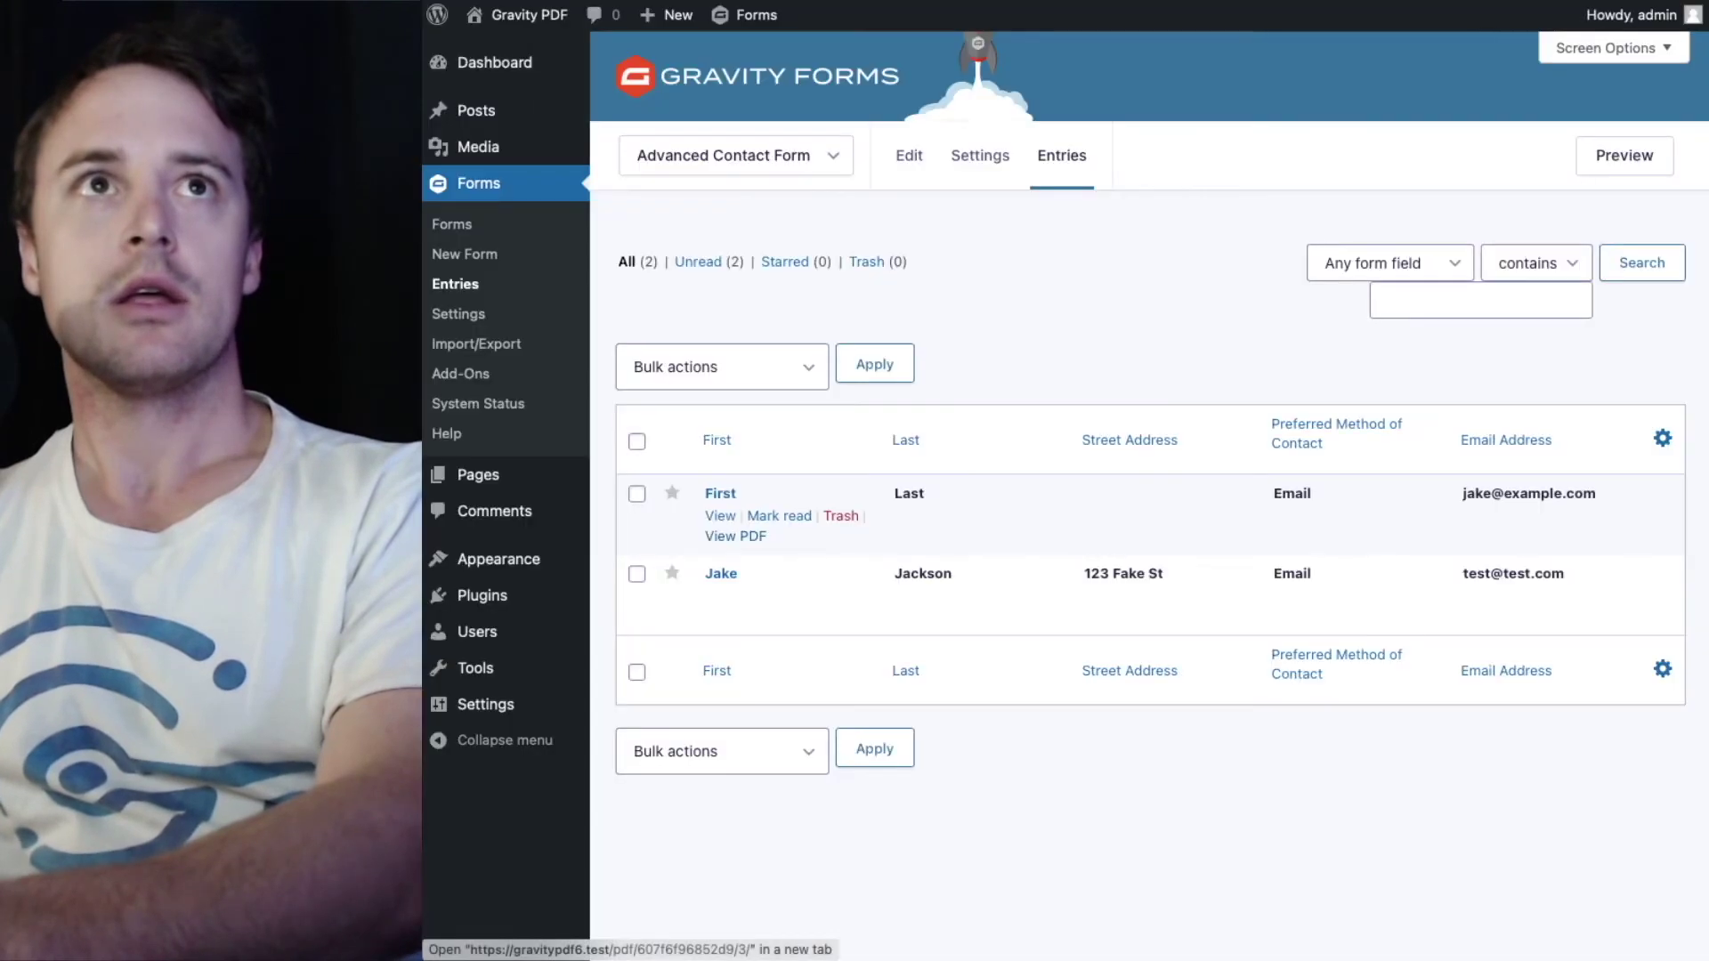
click(1089, 356)
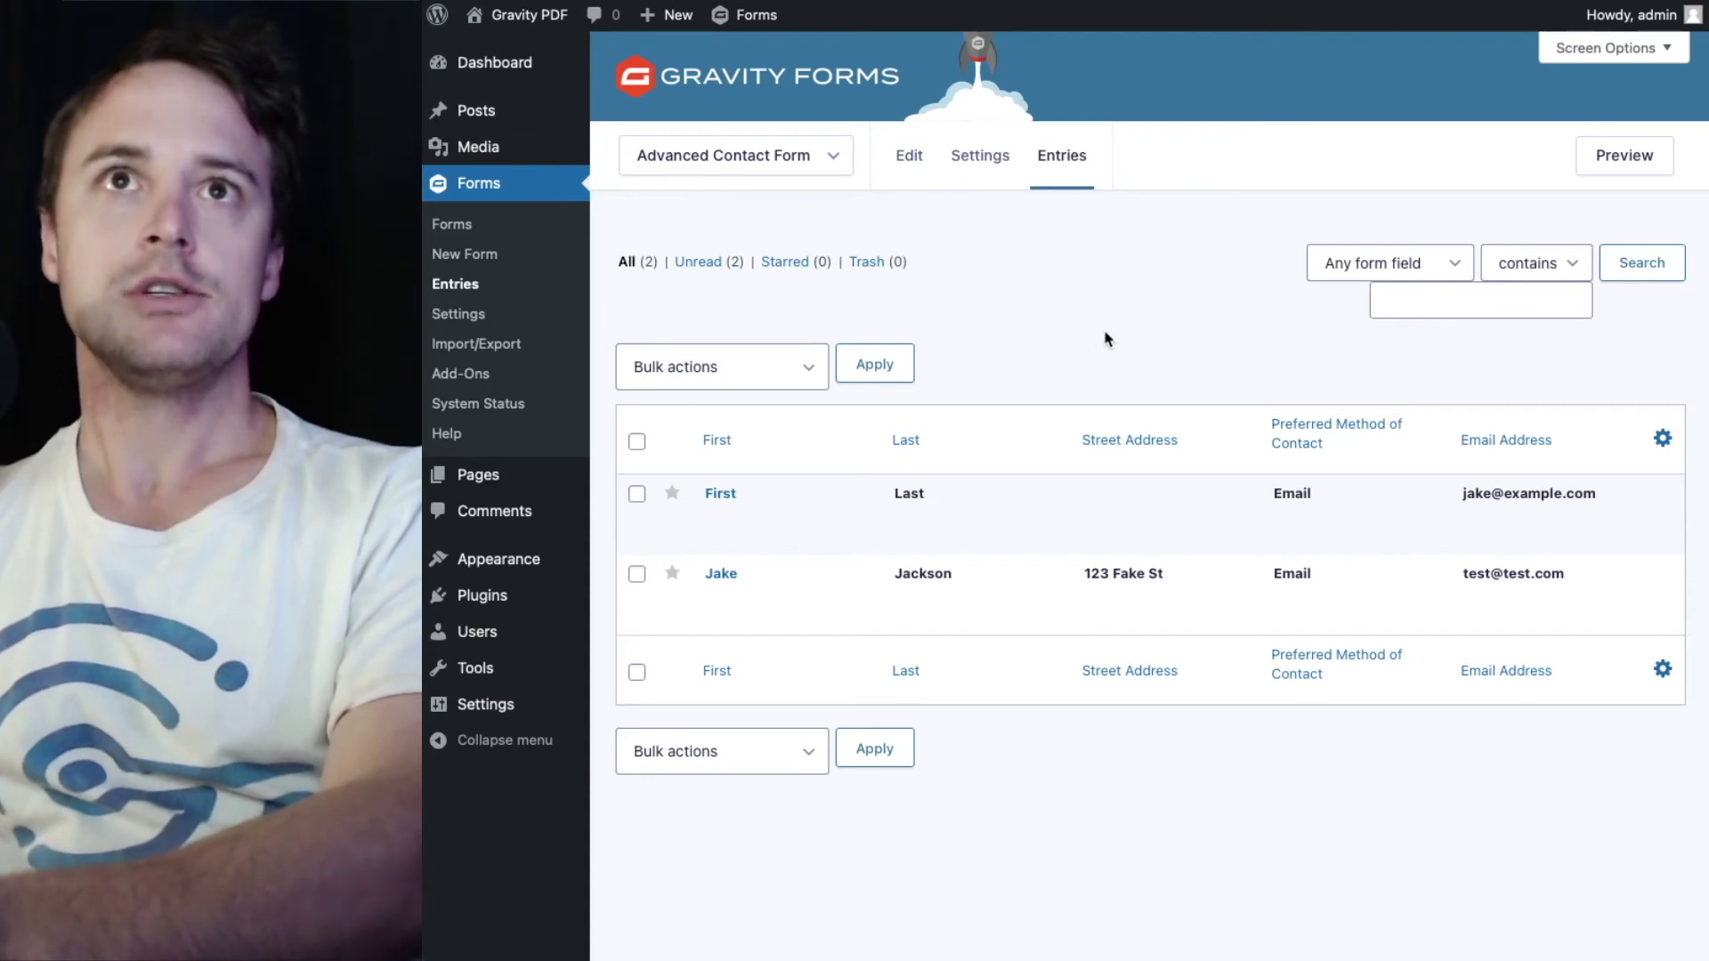
mouse_move(981, 155)
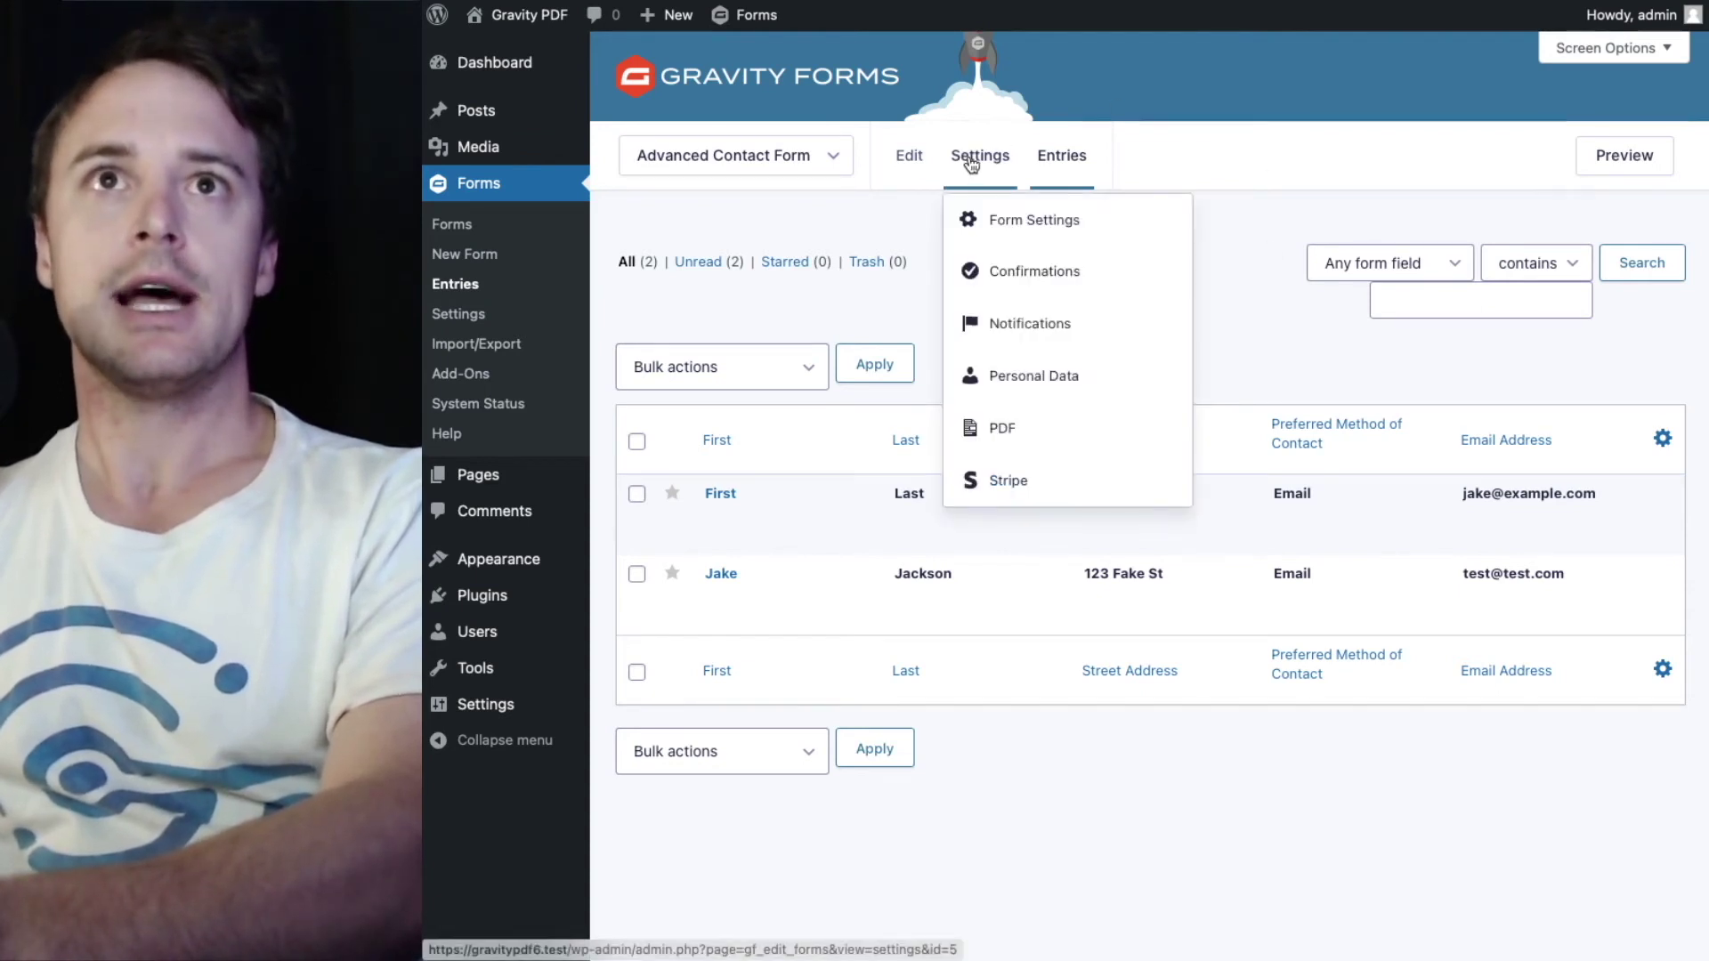
Copy the Contact Form Summary shortcode from PDF settings, then go to Confirmations.
click(975, 436)
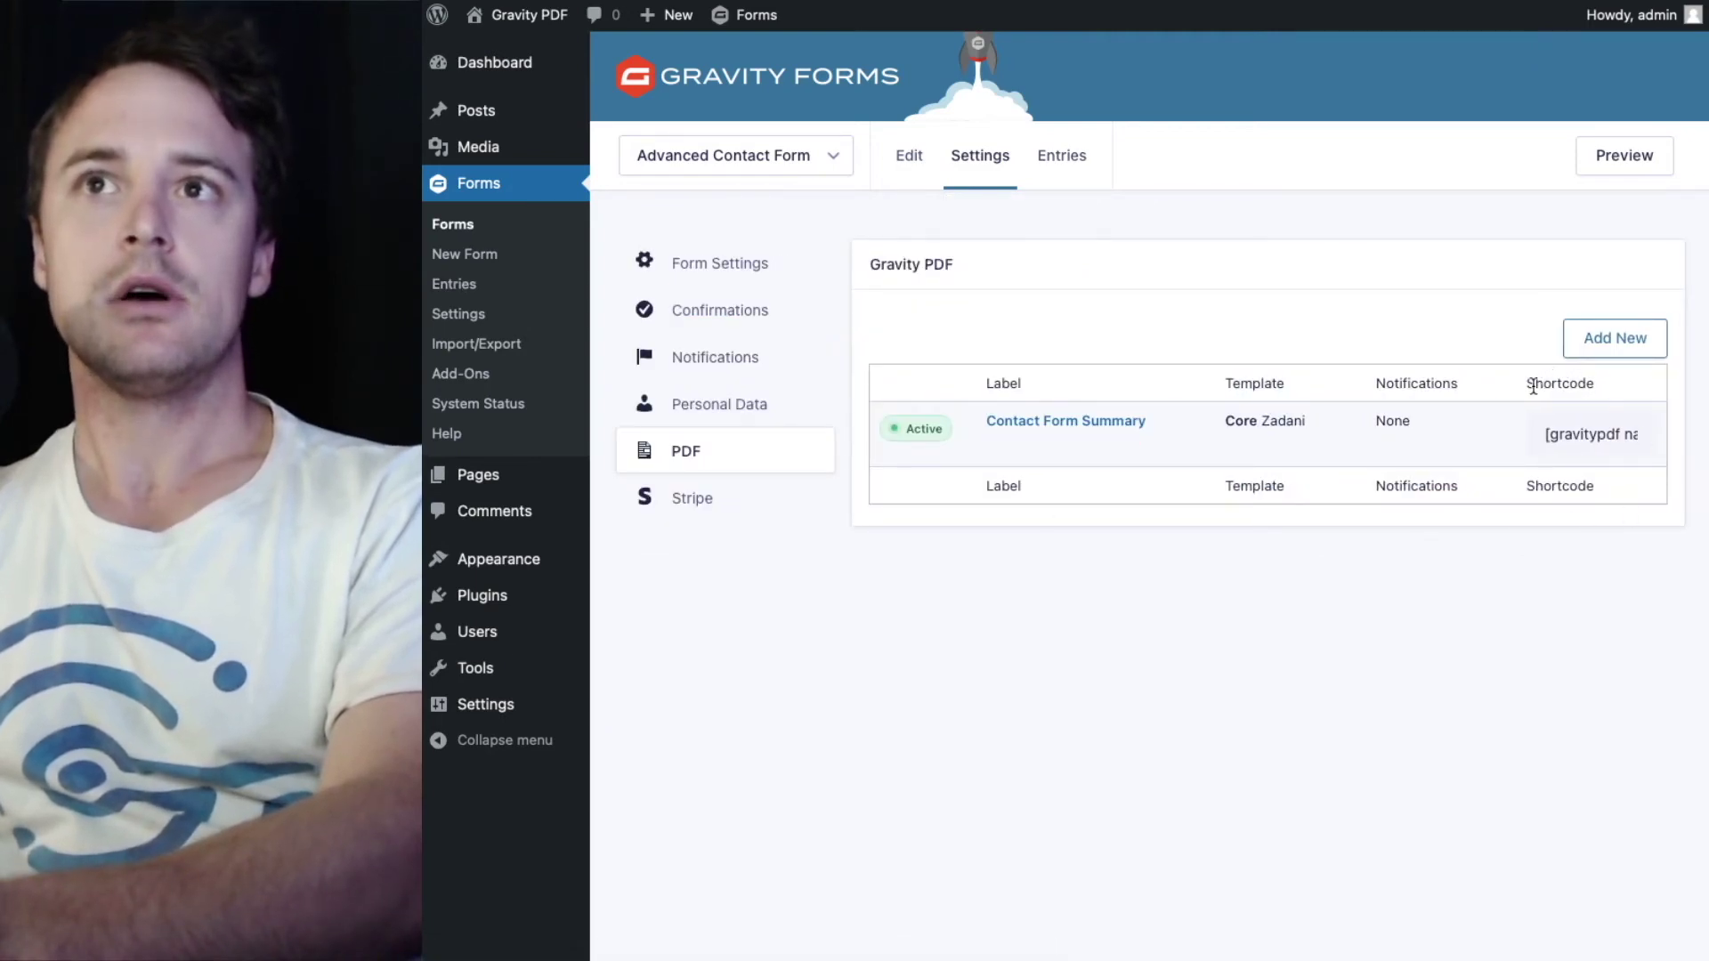
mouse_move(1336, 430)
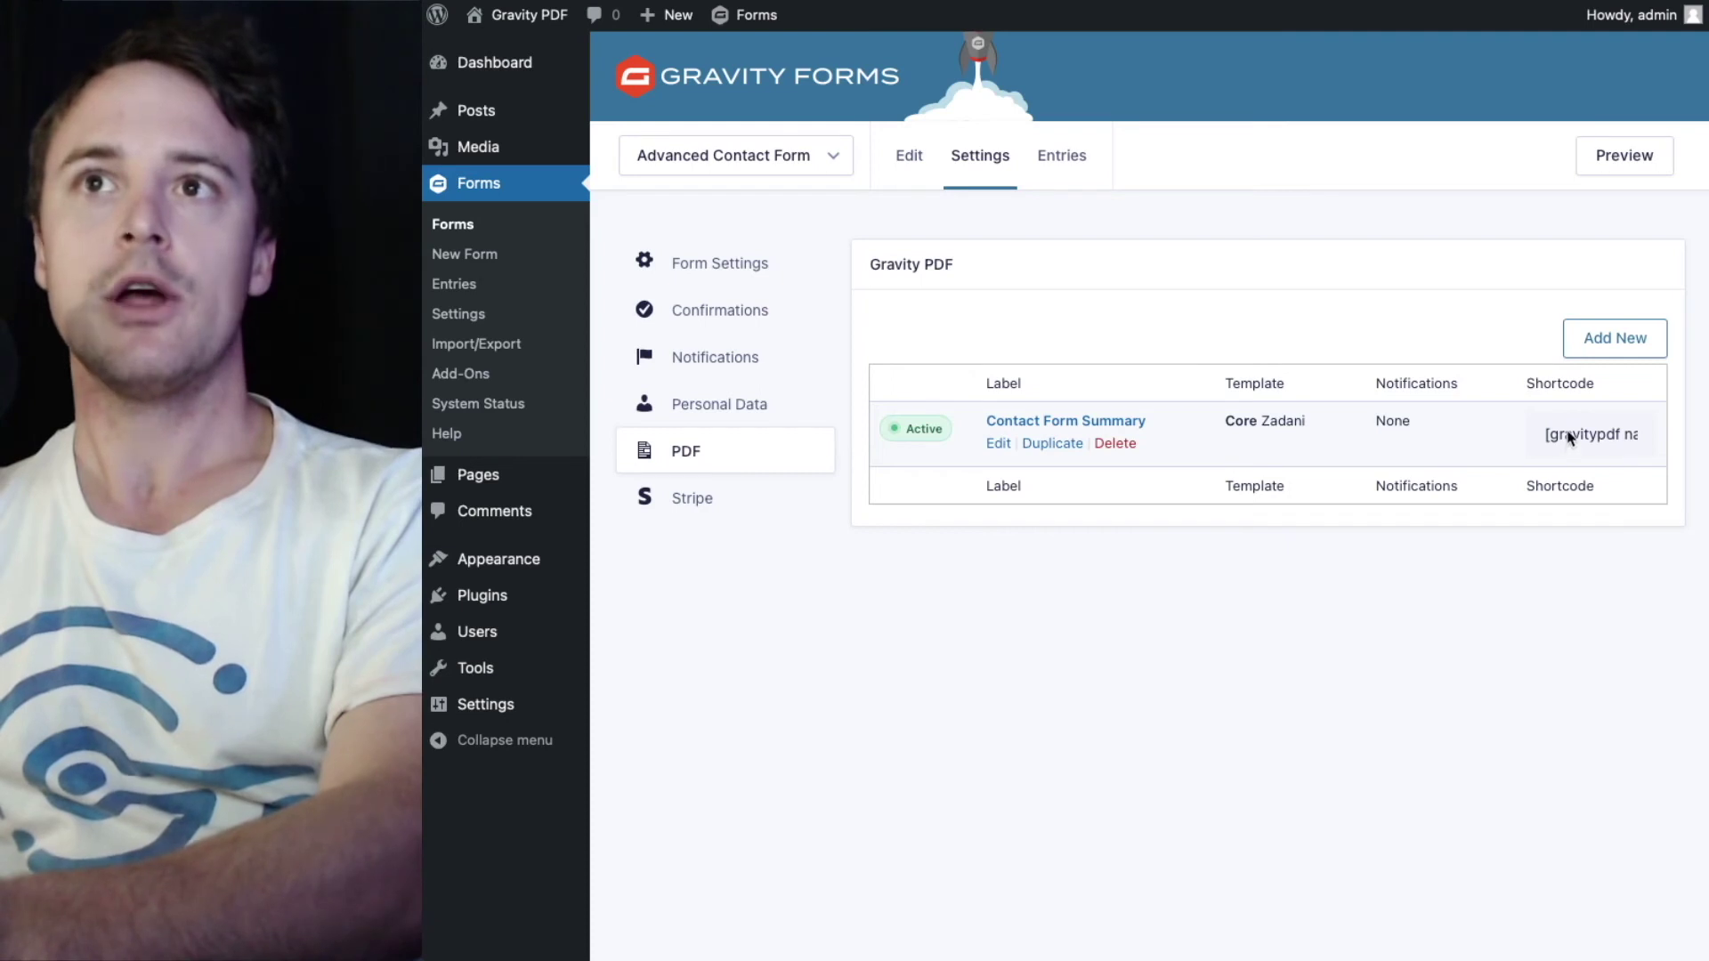
click(1569, 438)
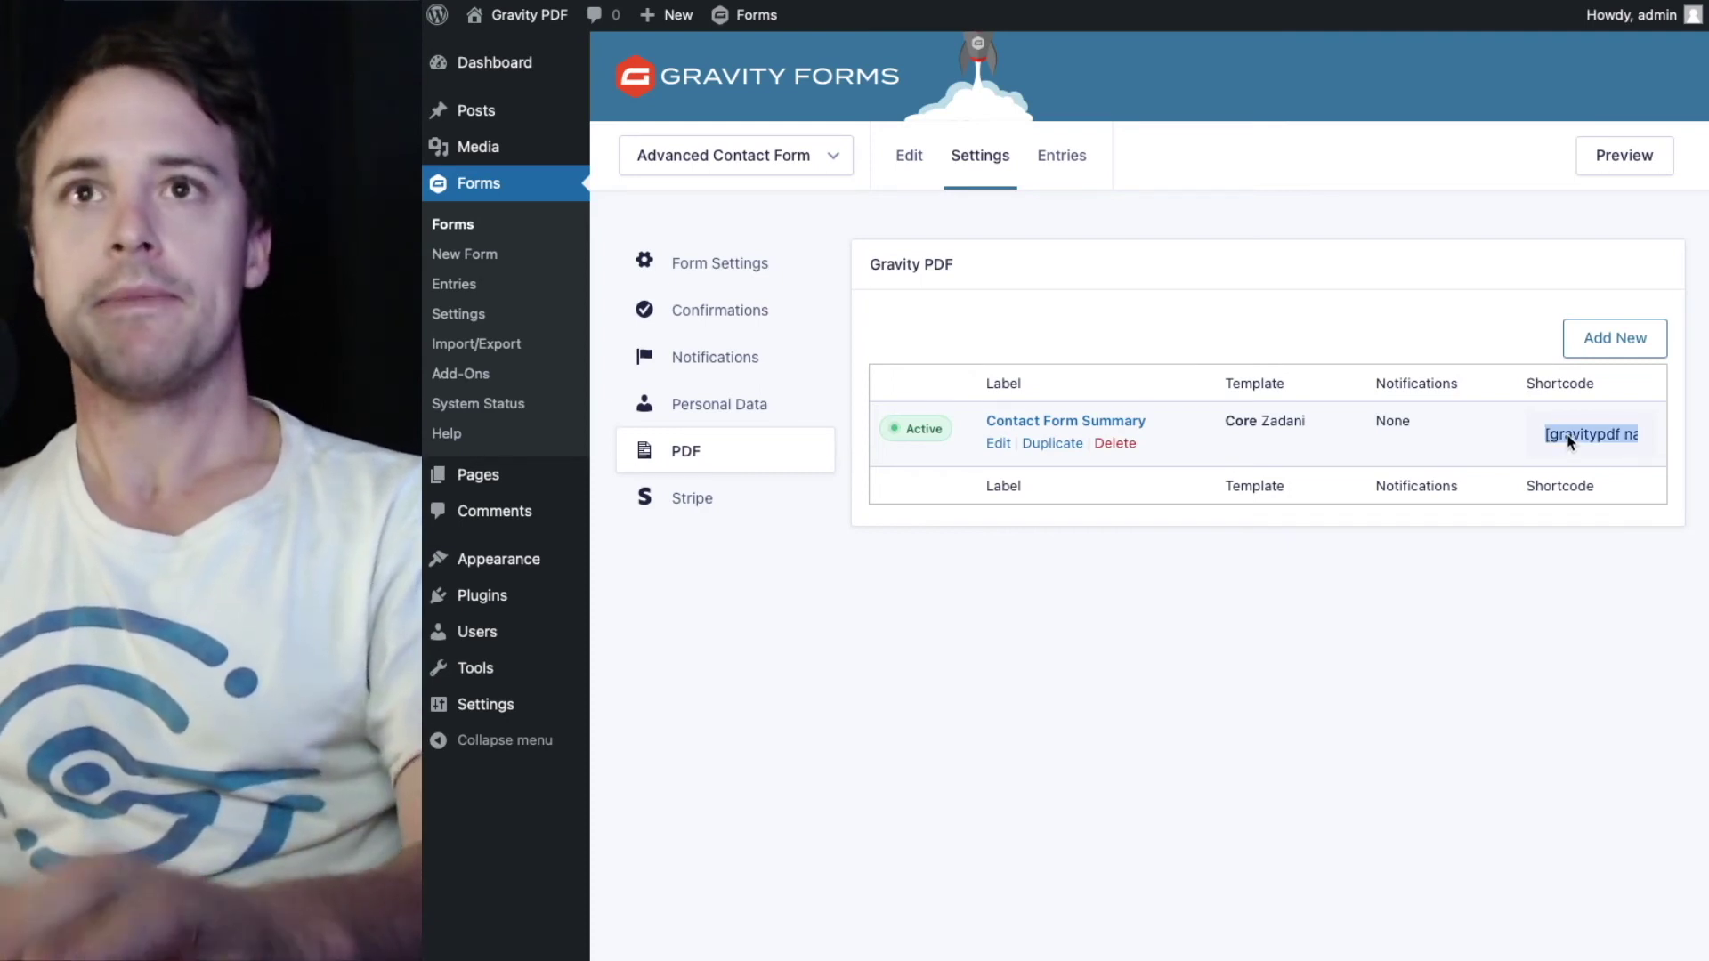
click(712, 311)
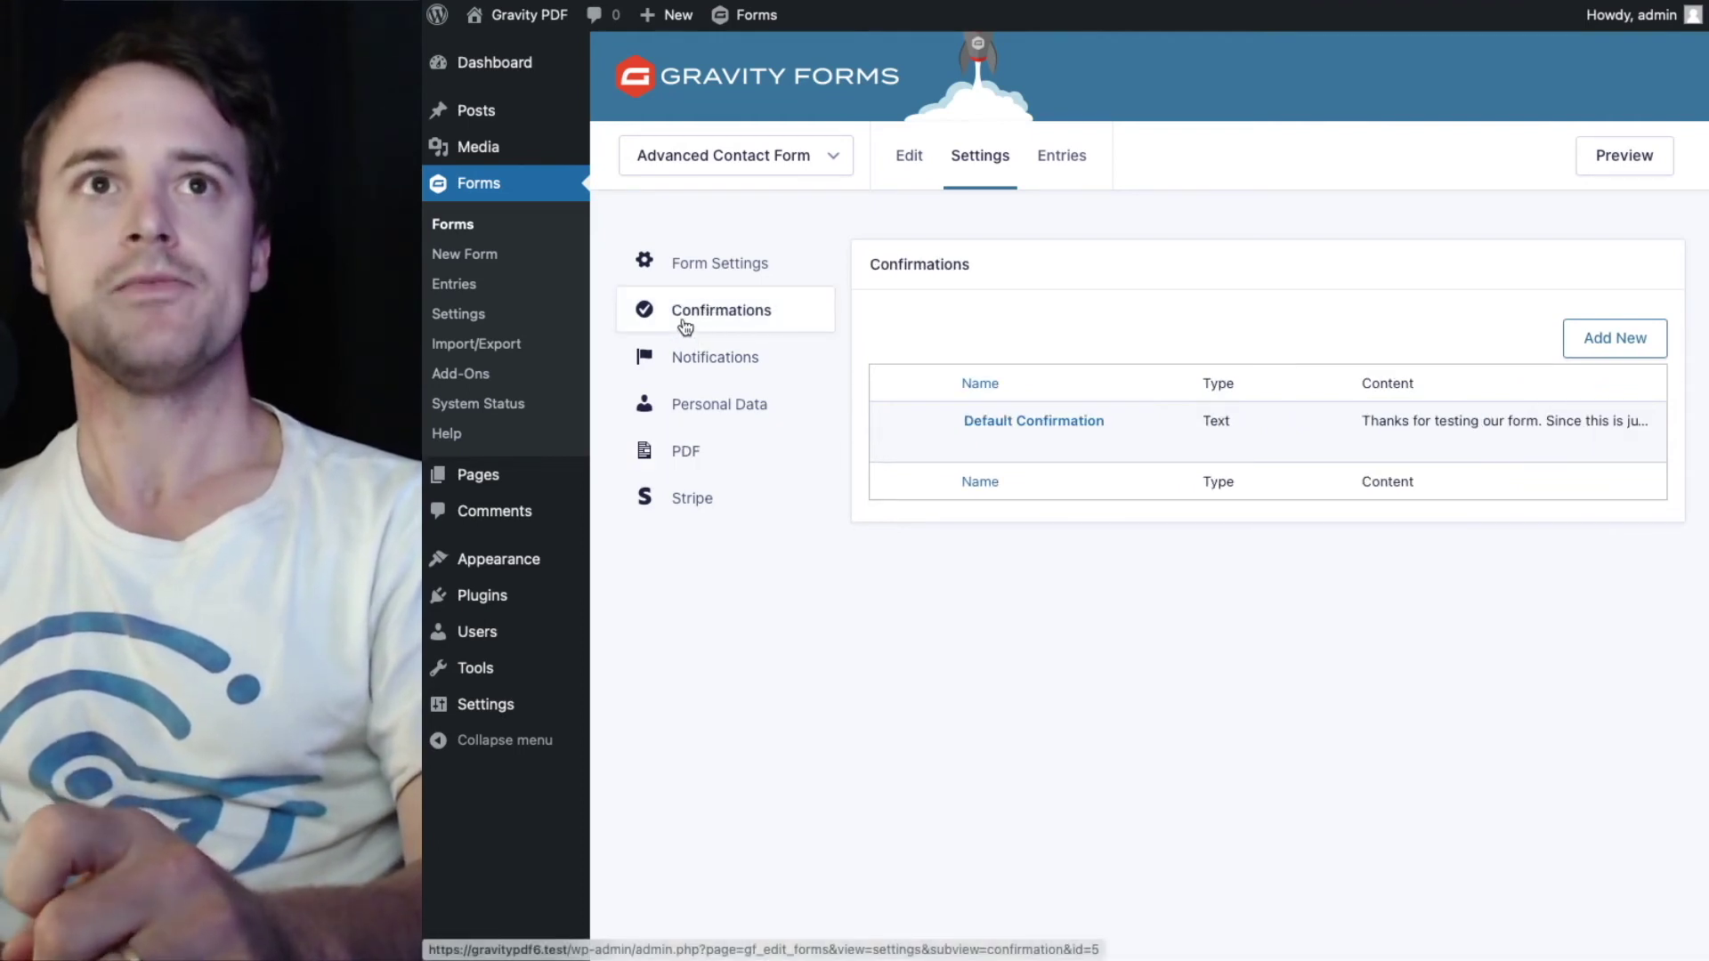
Replace the Default Confirmation message with a thank-you plus the gravitypdf shortcode and save it.
click(974, 444)
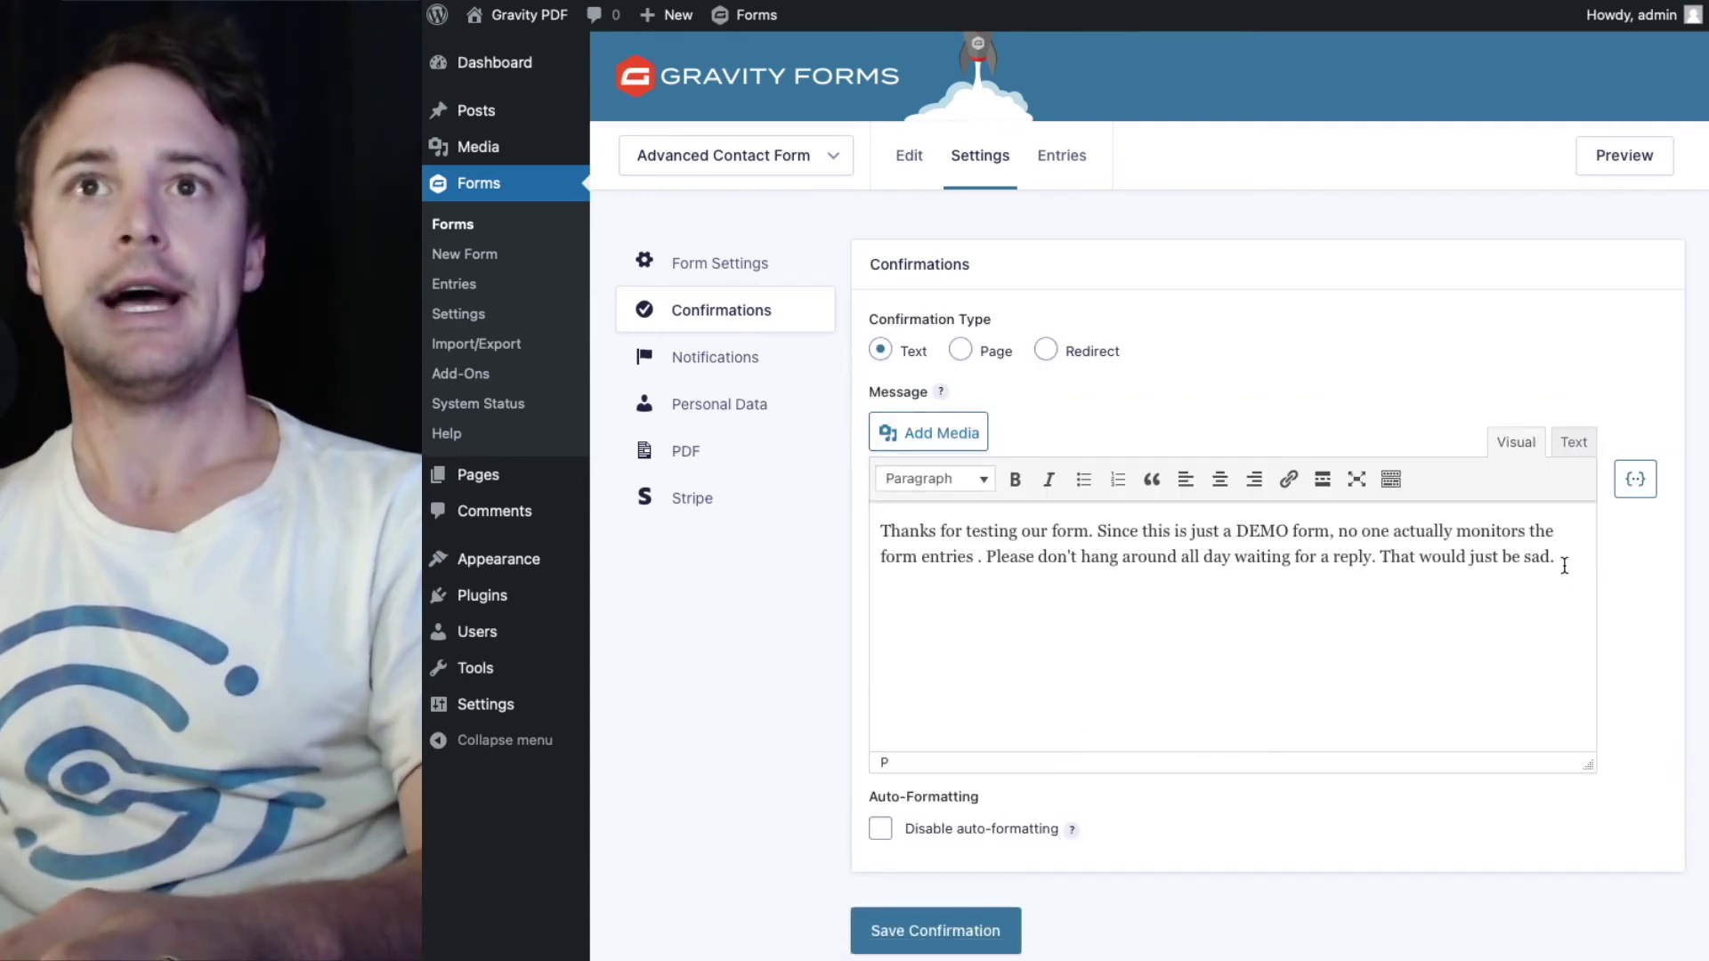
drag(1571, 558, 747, 527)
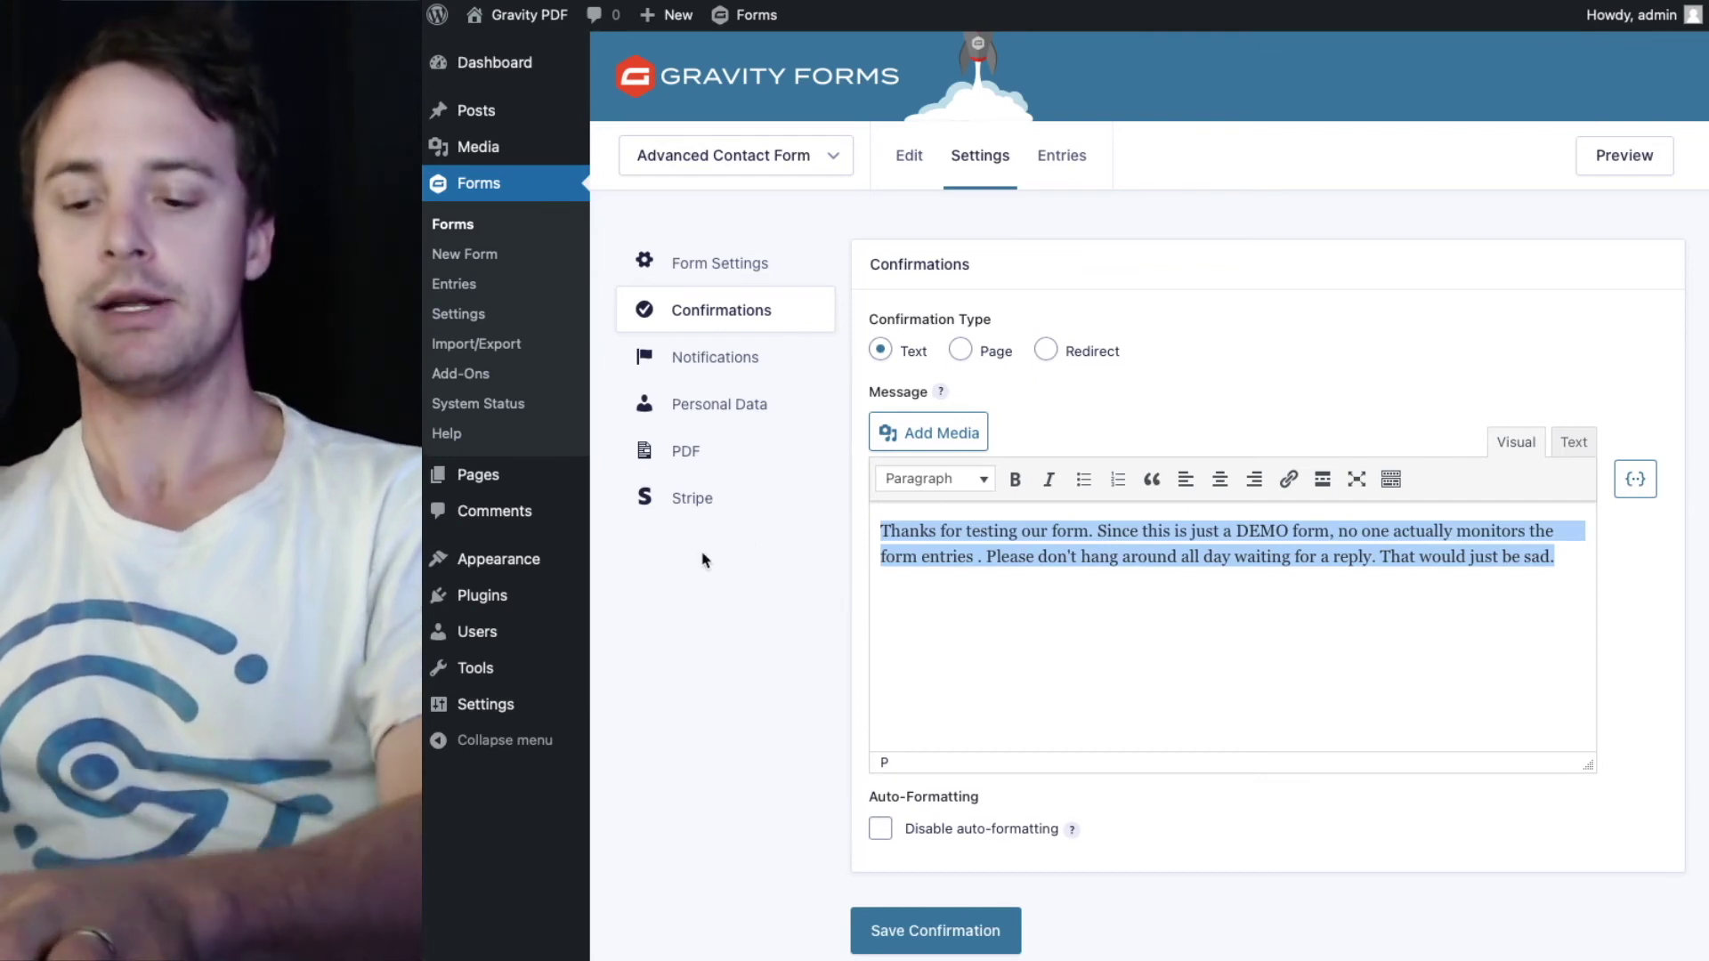
text(Thanks for getti)
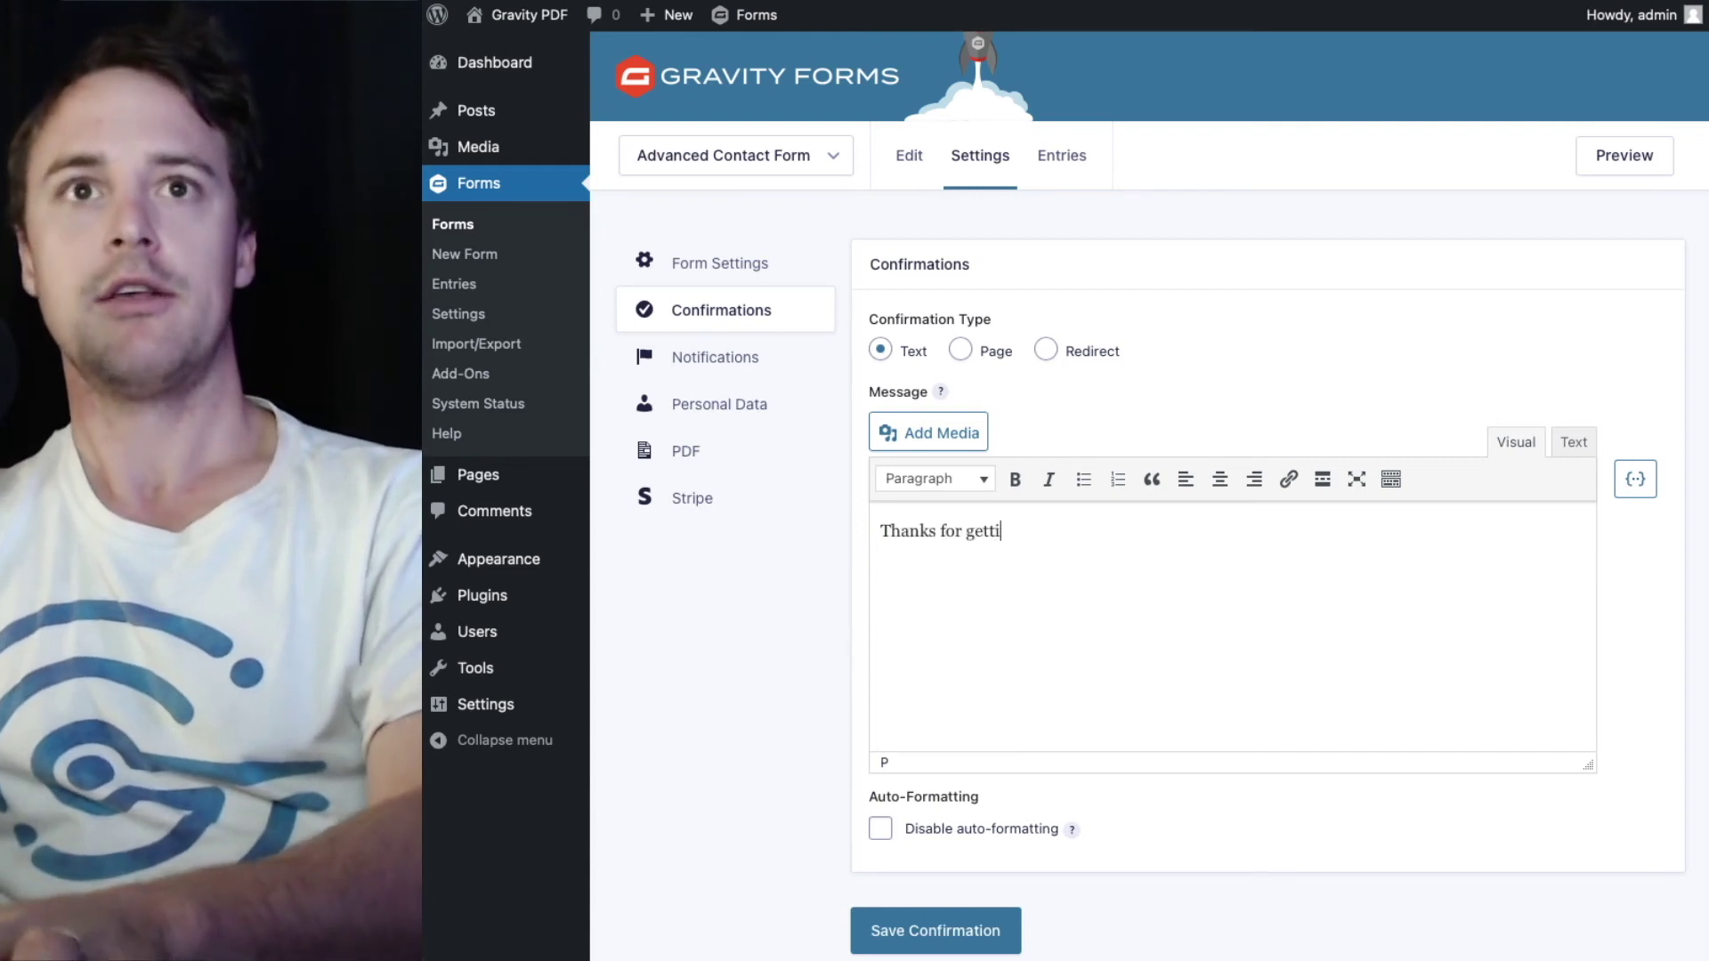
text(ng in touch. You can do)
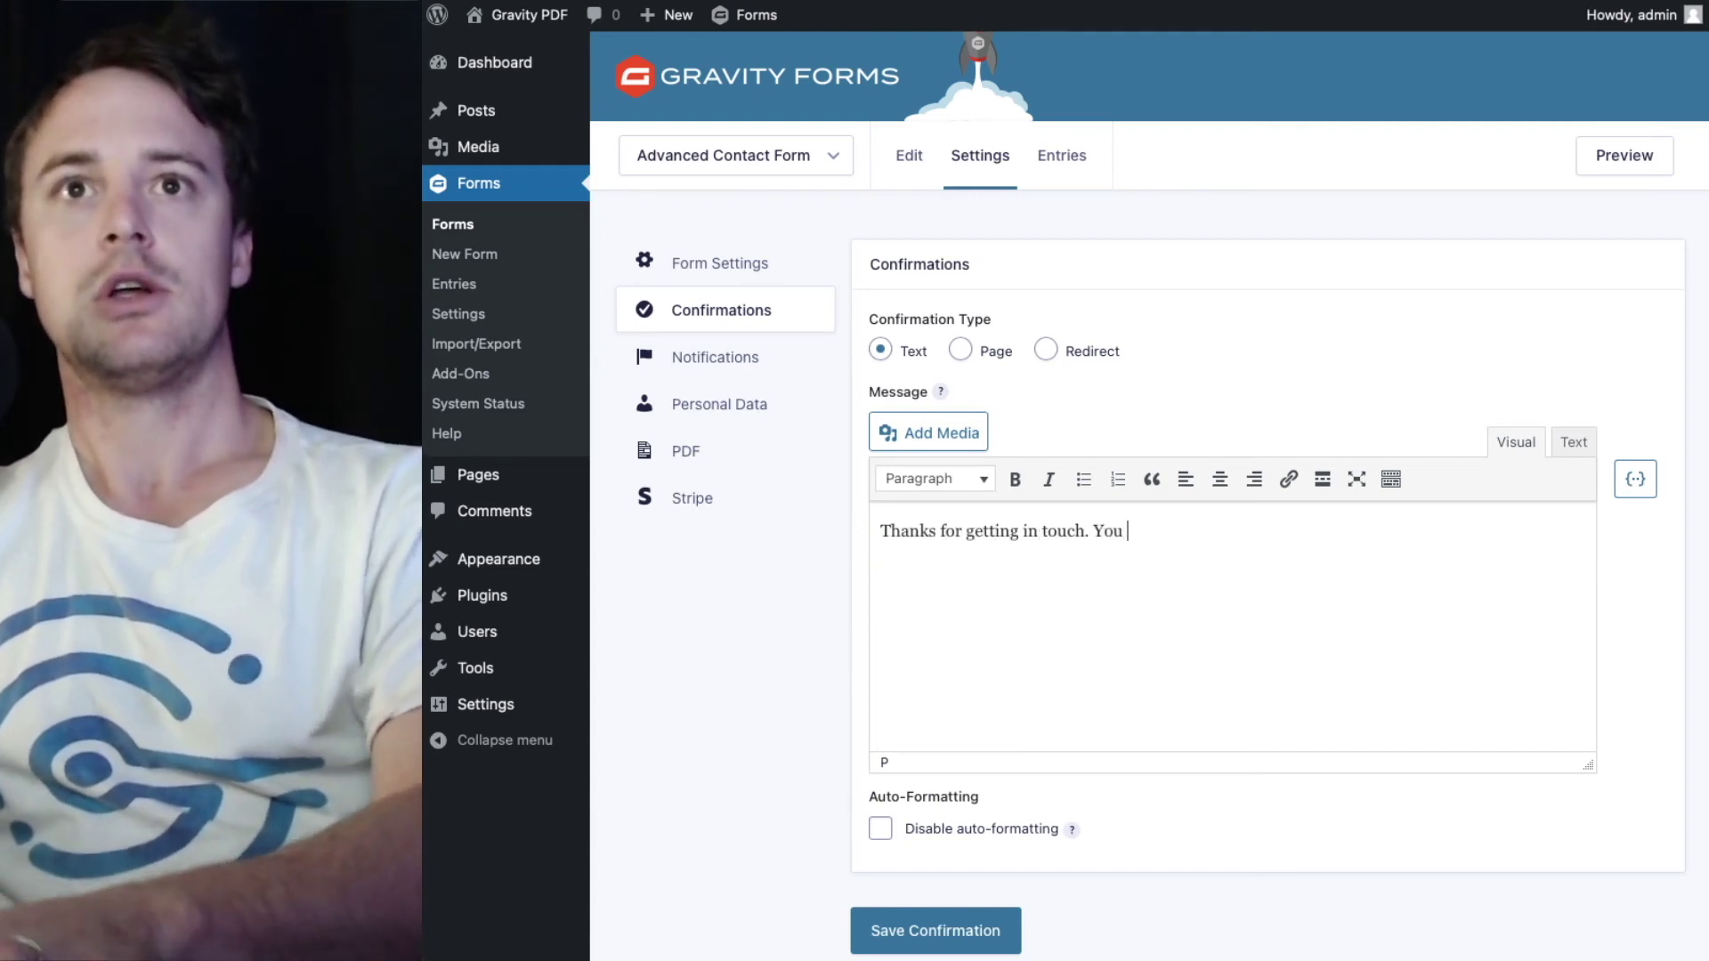
text(wnload a copy of your enquiry below:)
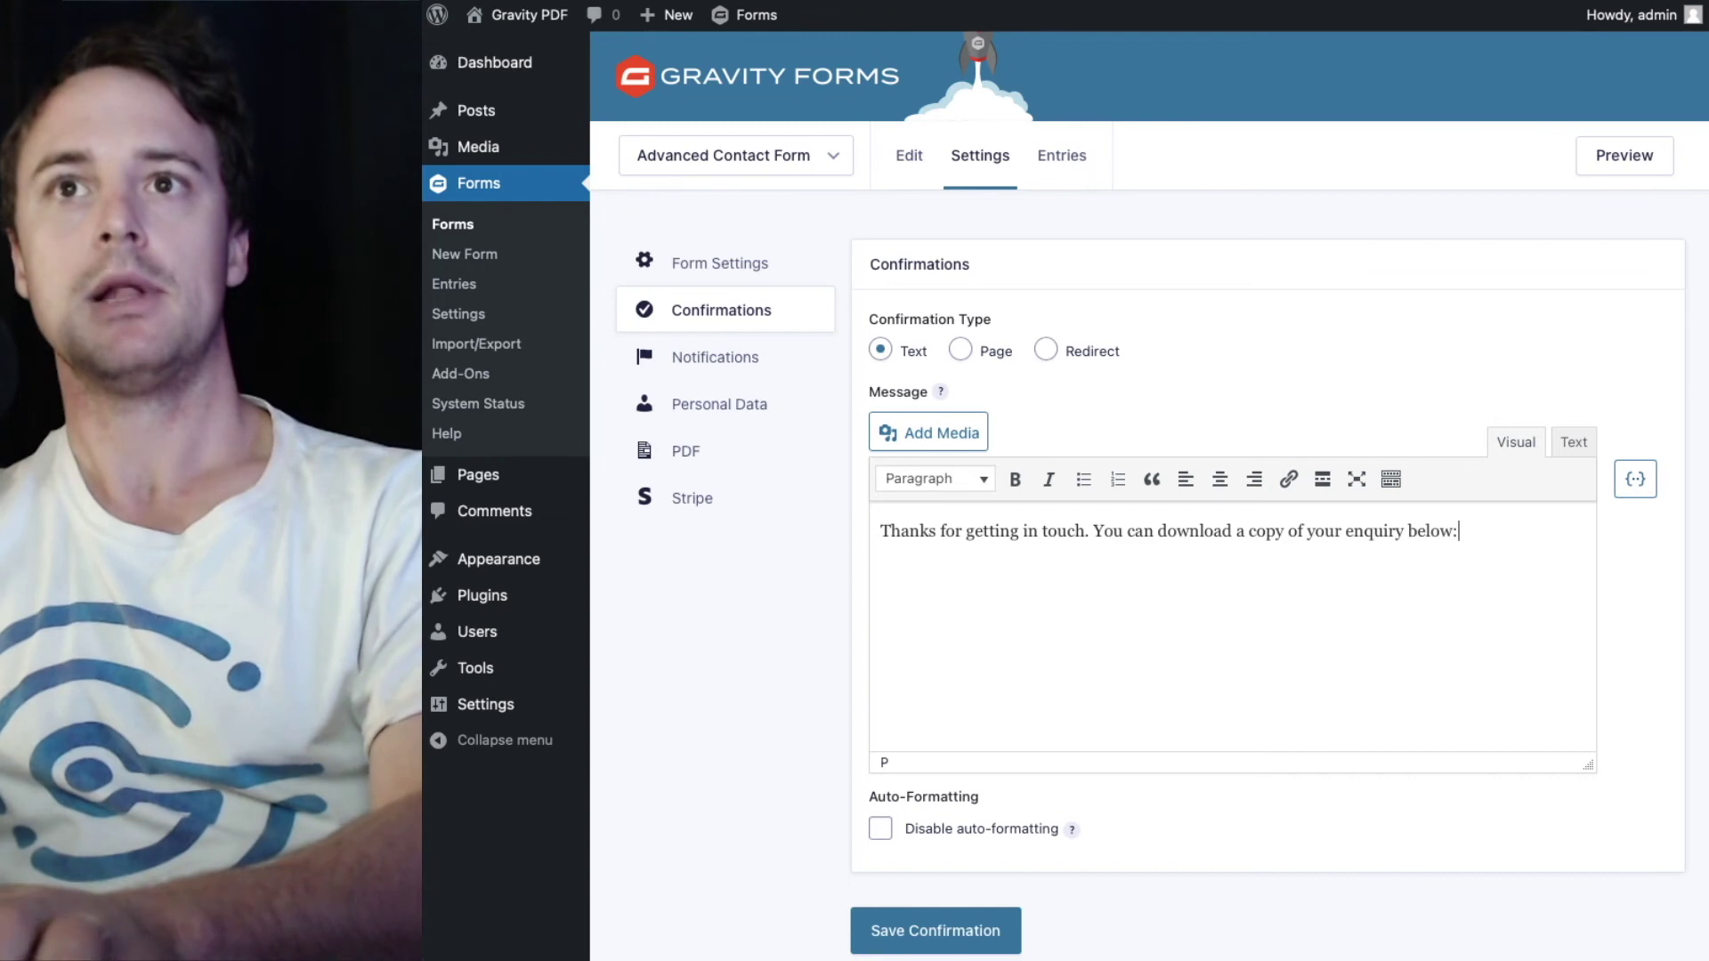
key(Return)
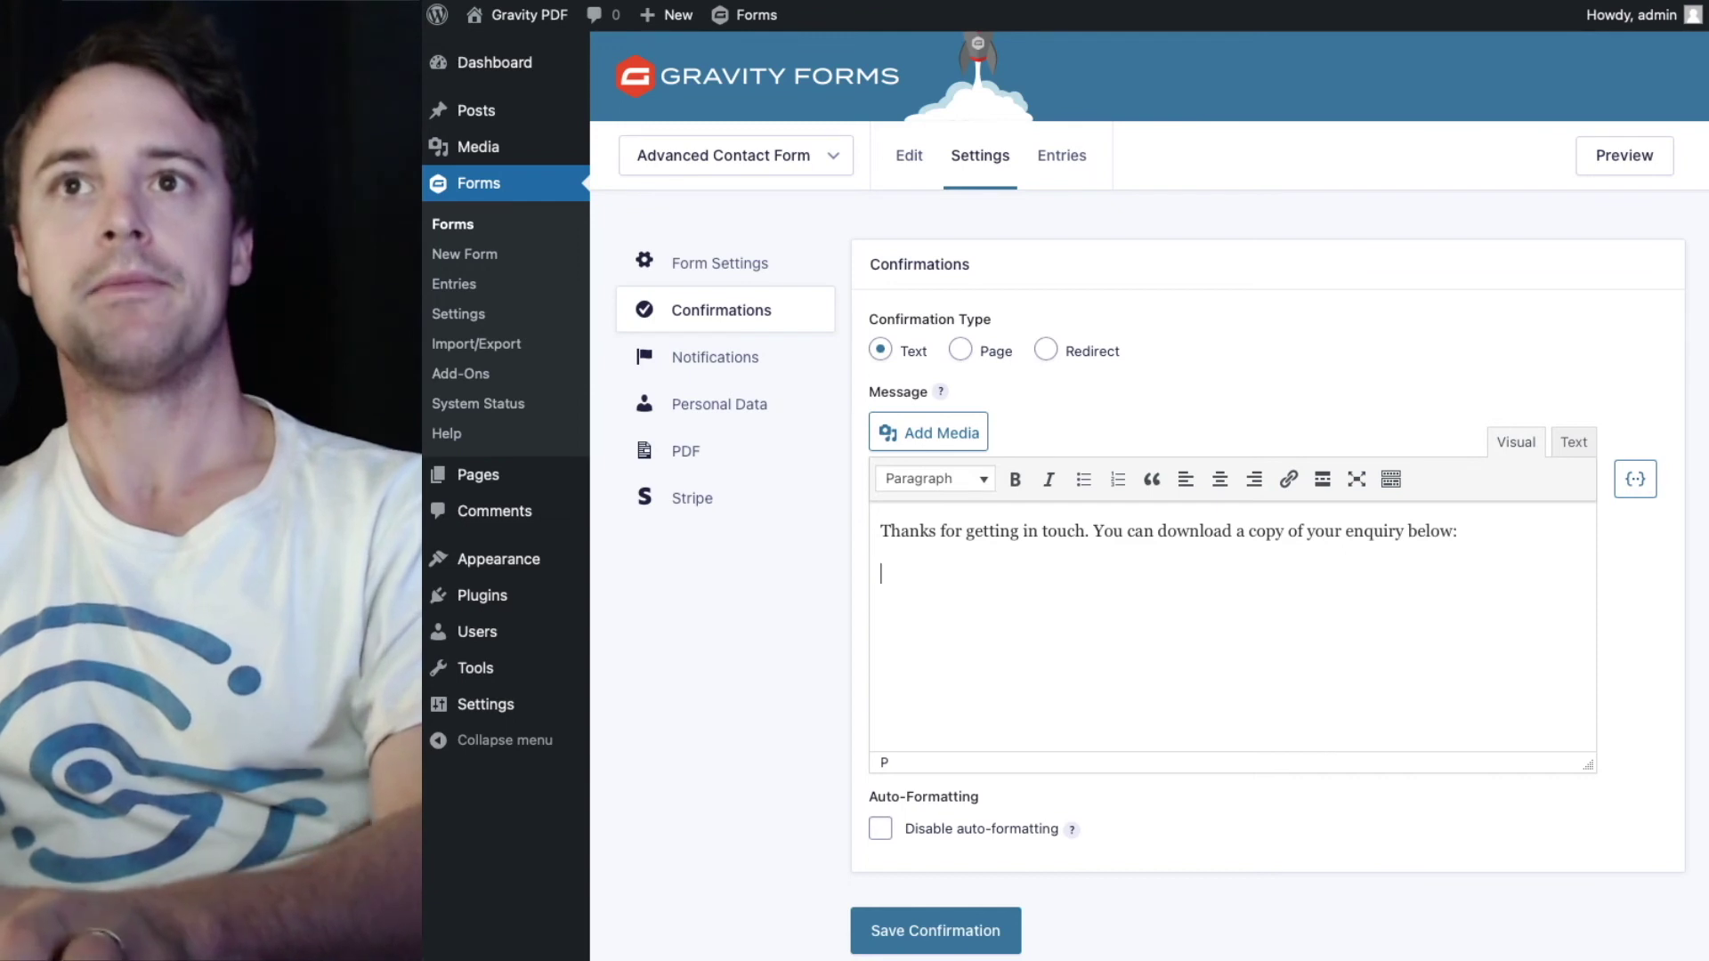
text([gravitypdf name="Contact Form Summary" id="607f6f96852d9" text="Download PDF"])
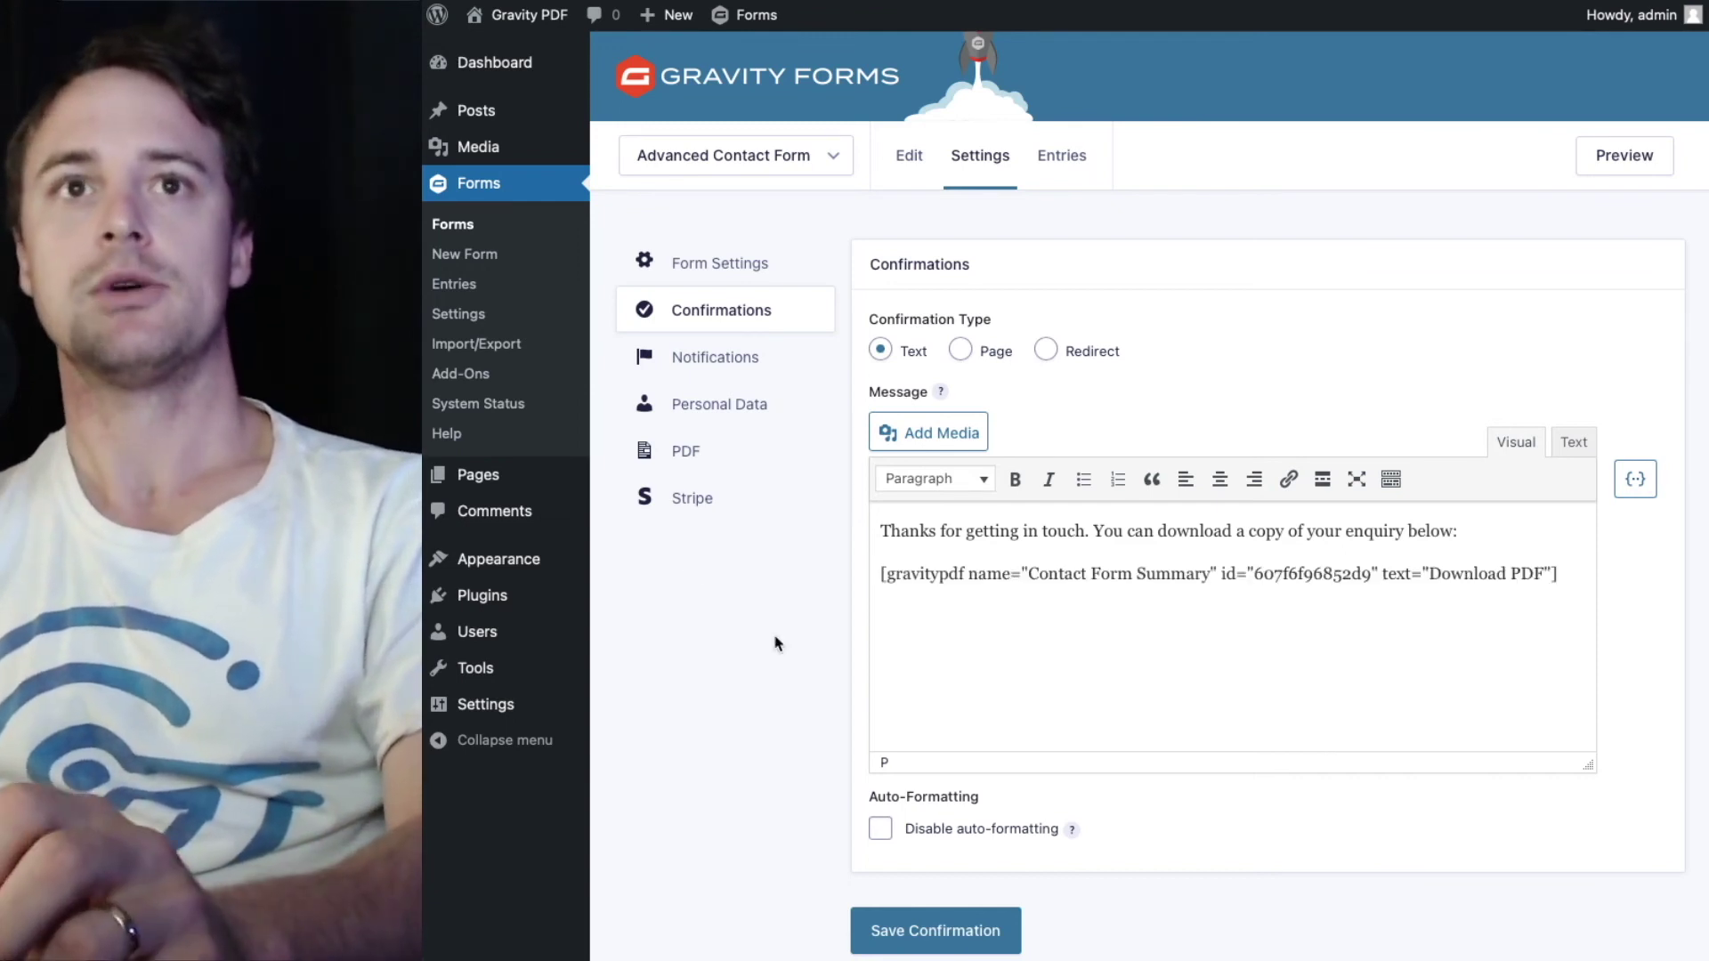
click(975, 941)
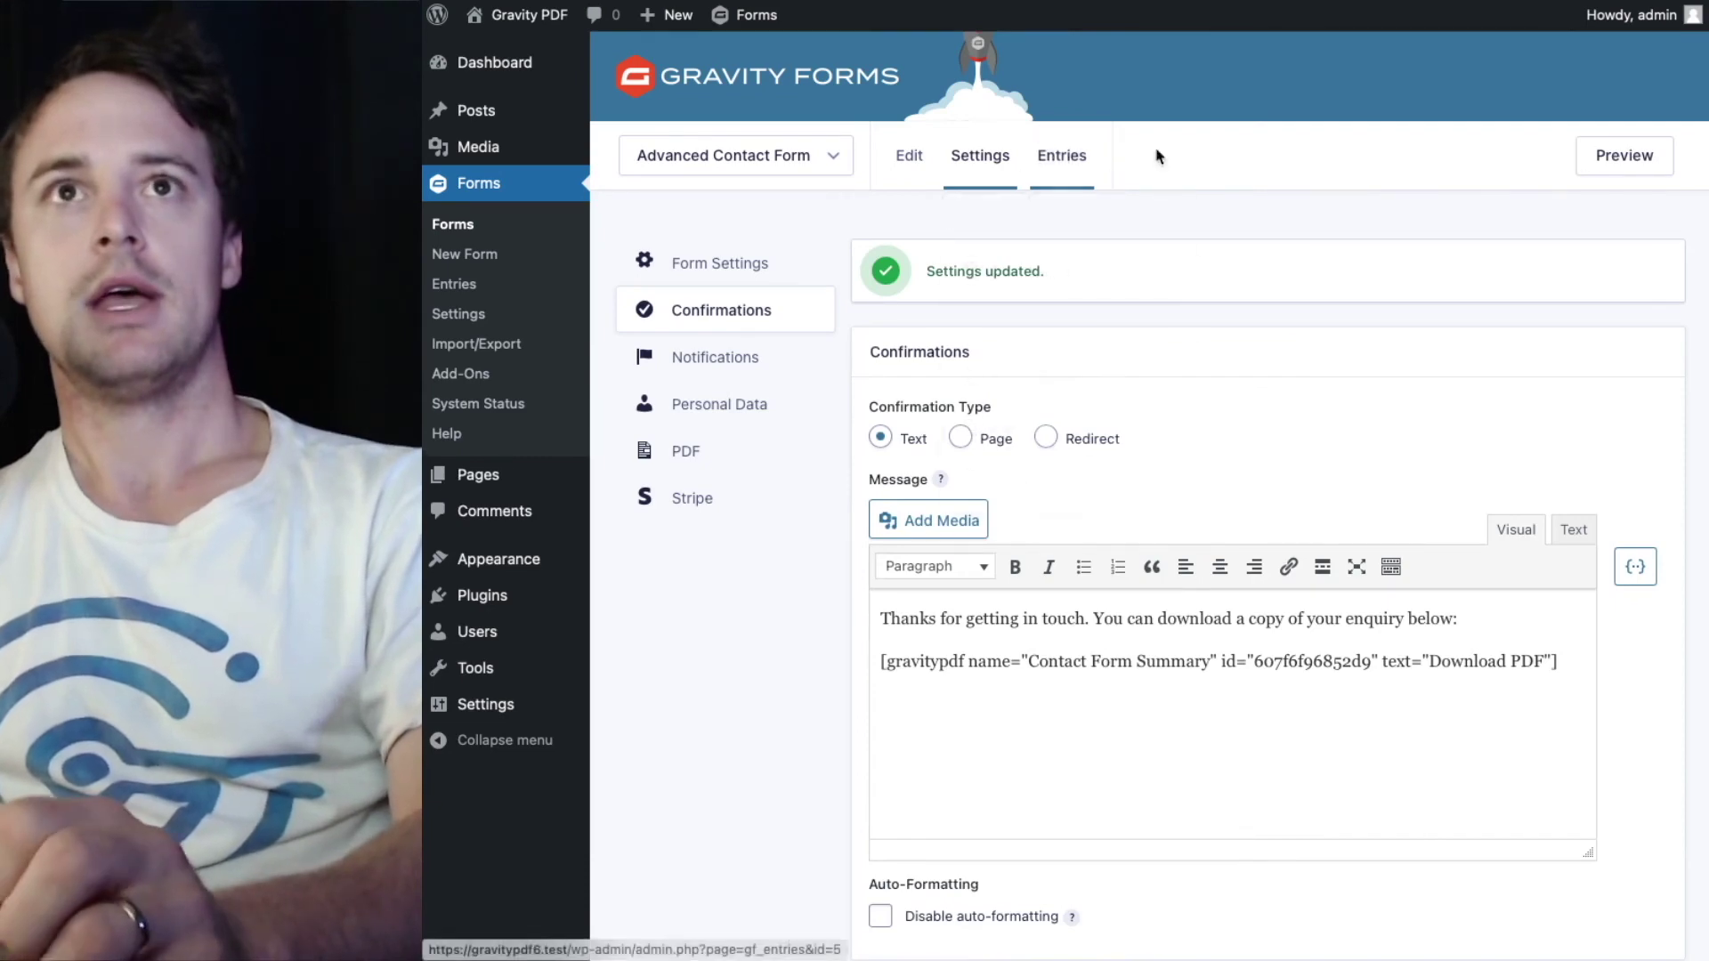
Preview the form and fill in name, street address, city and ZIP code.
click(1654, 160)
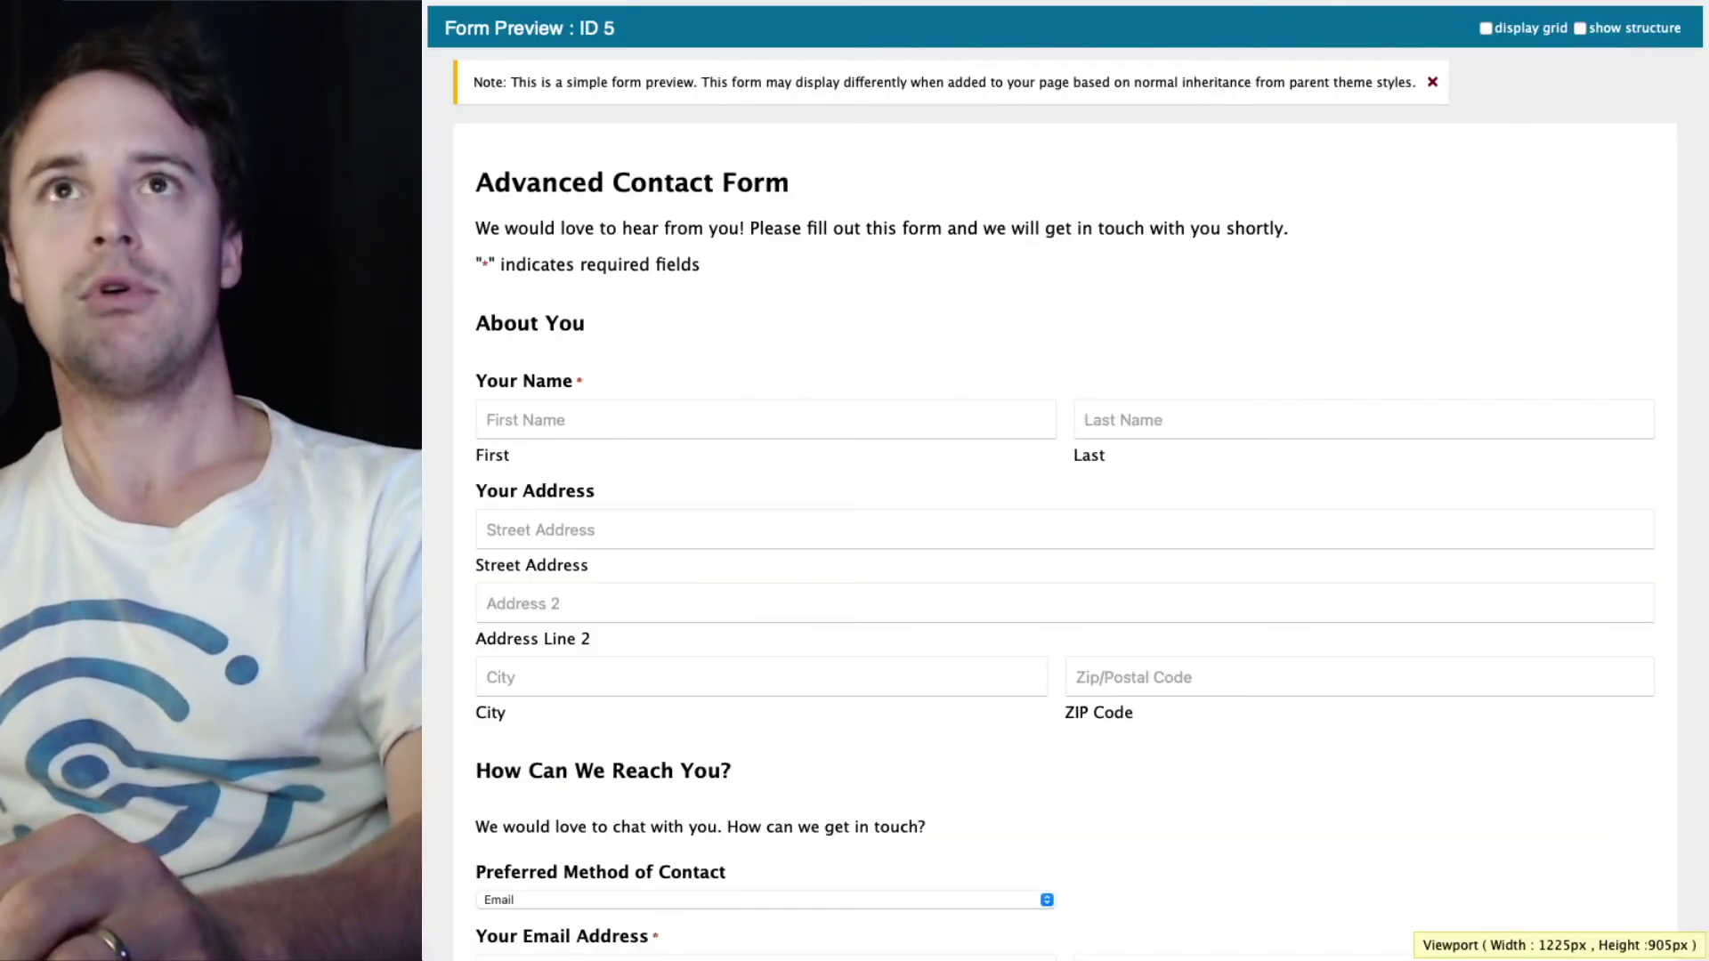
click(652, 421)
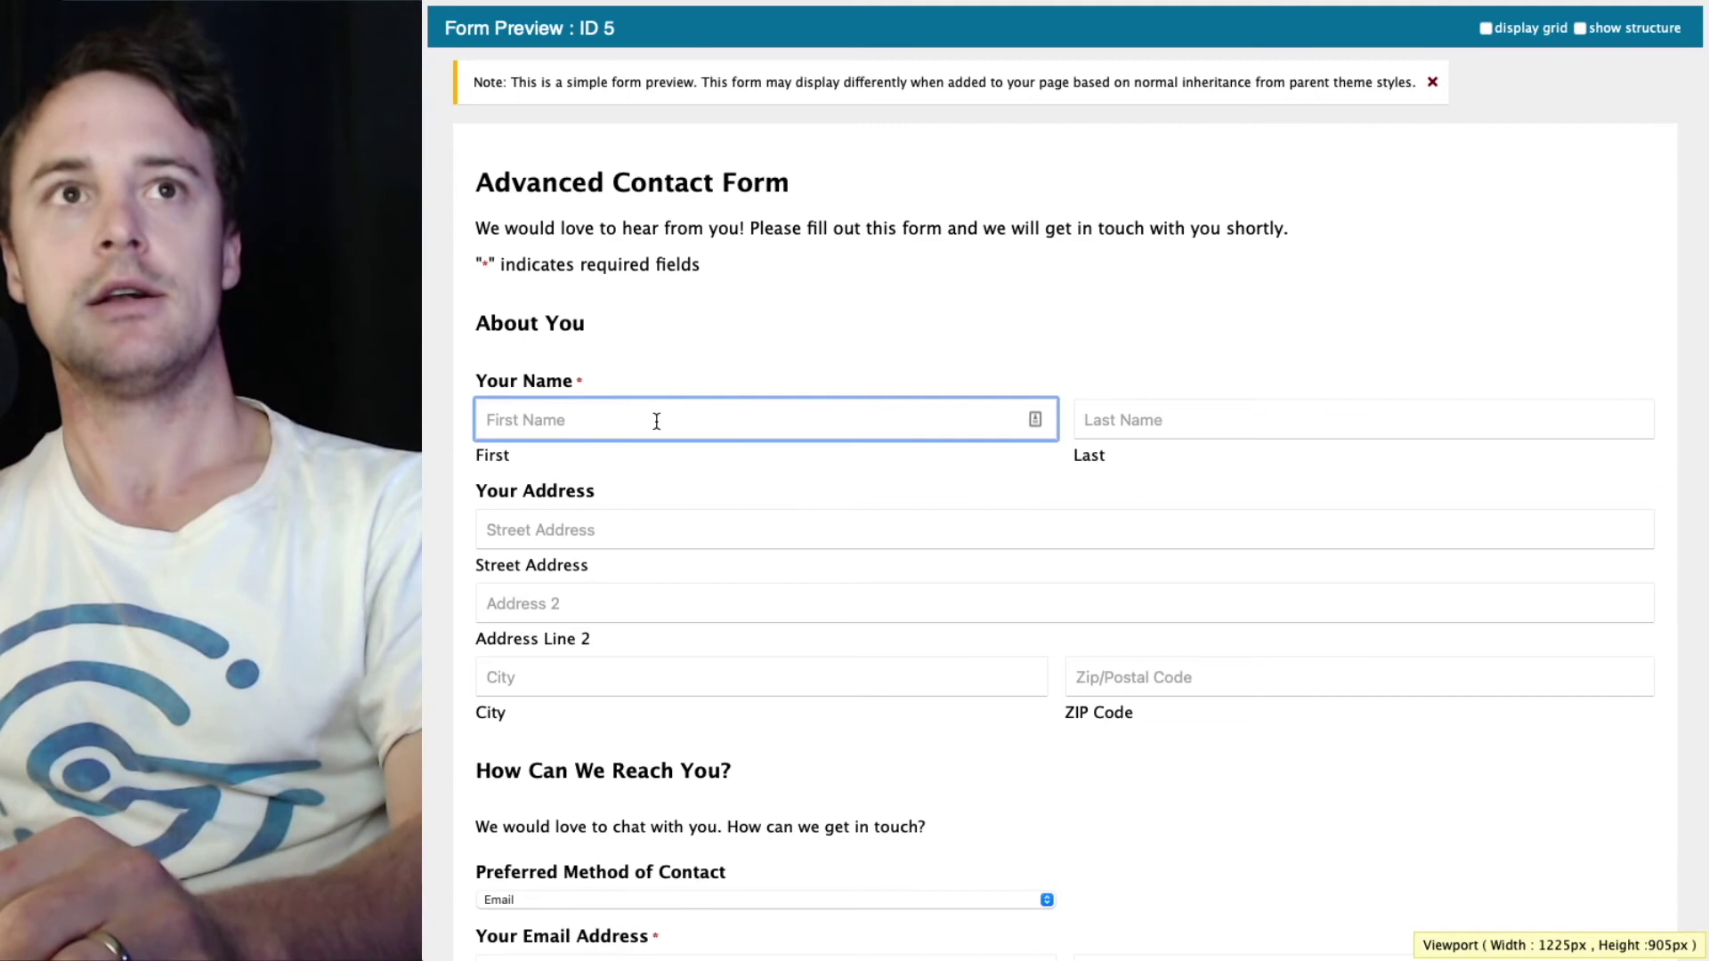
text(First)
key(Tab)
text(Last)
key(Tab)
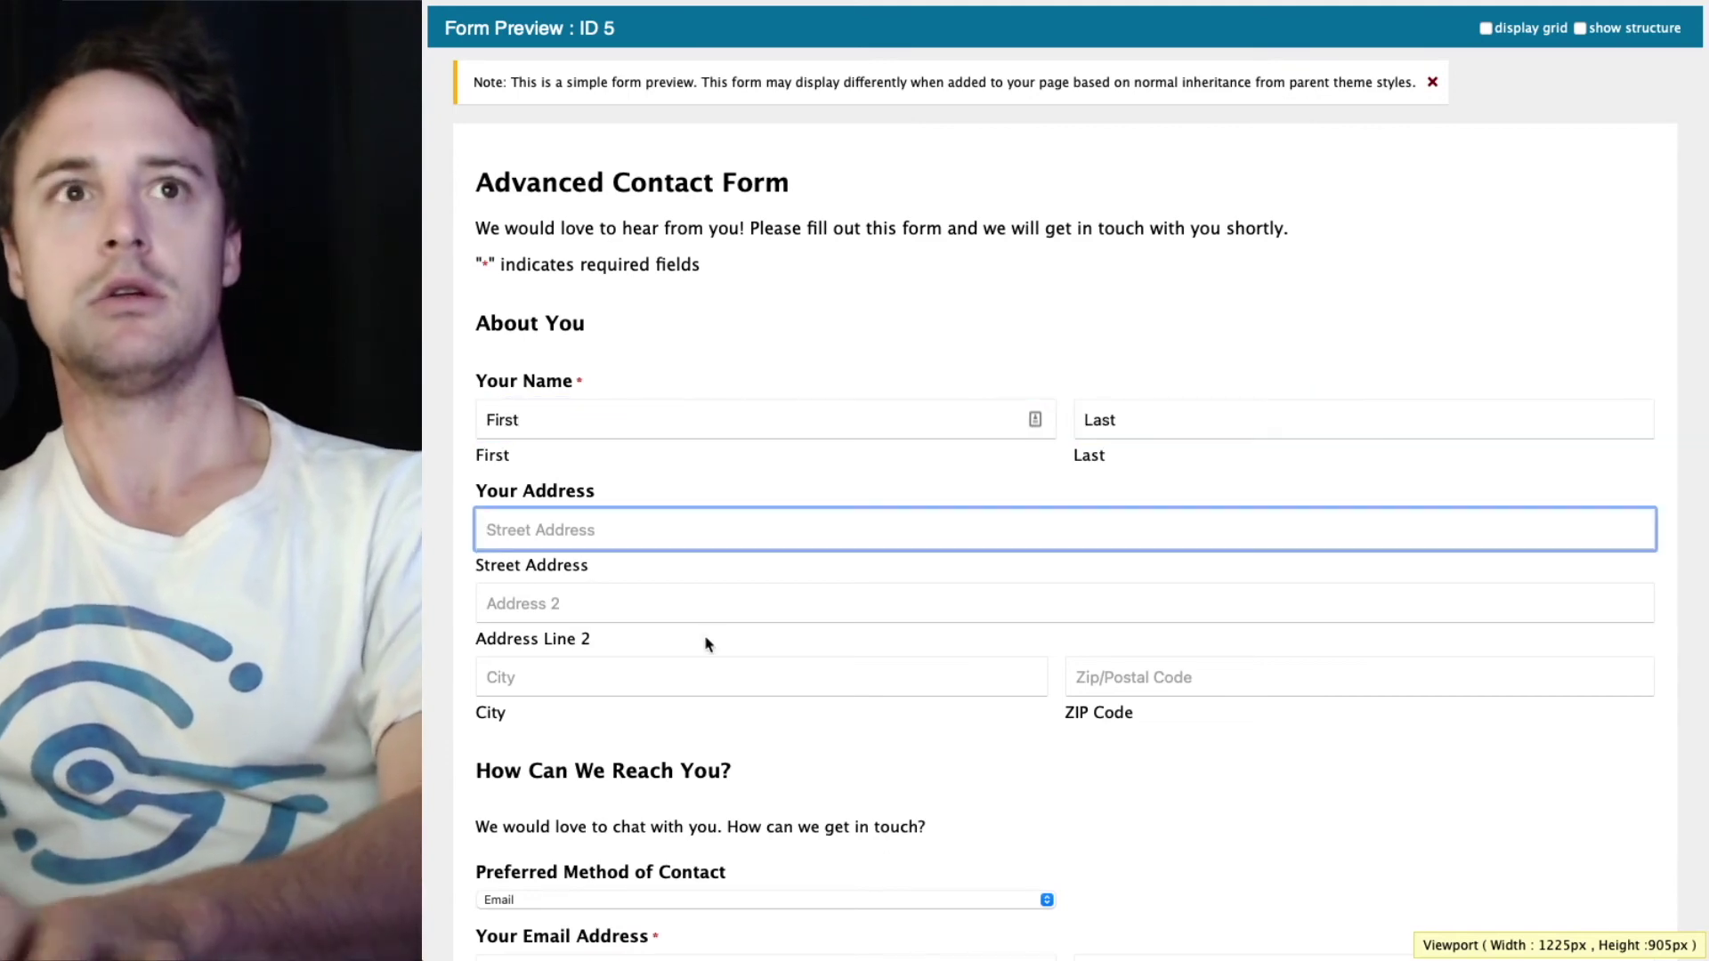
scroll(703, 635, down, 1)
scroll(703, 674, down, 2)
text(123 Fa)
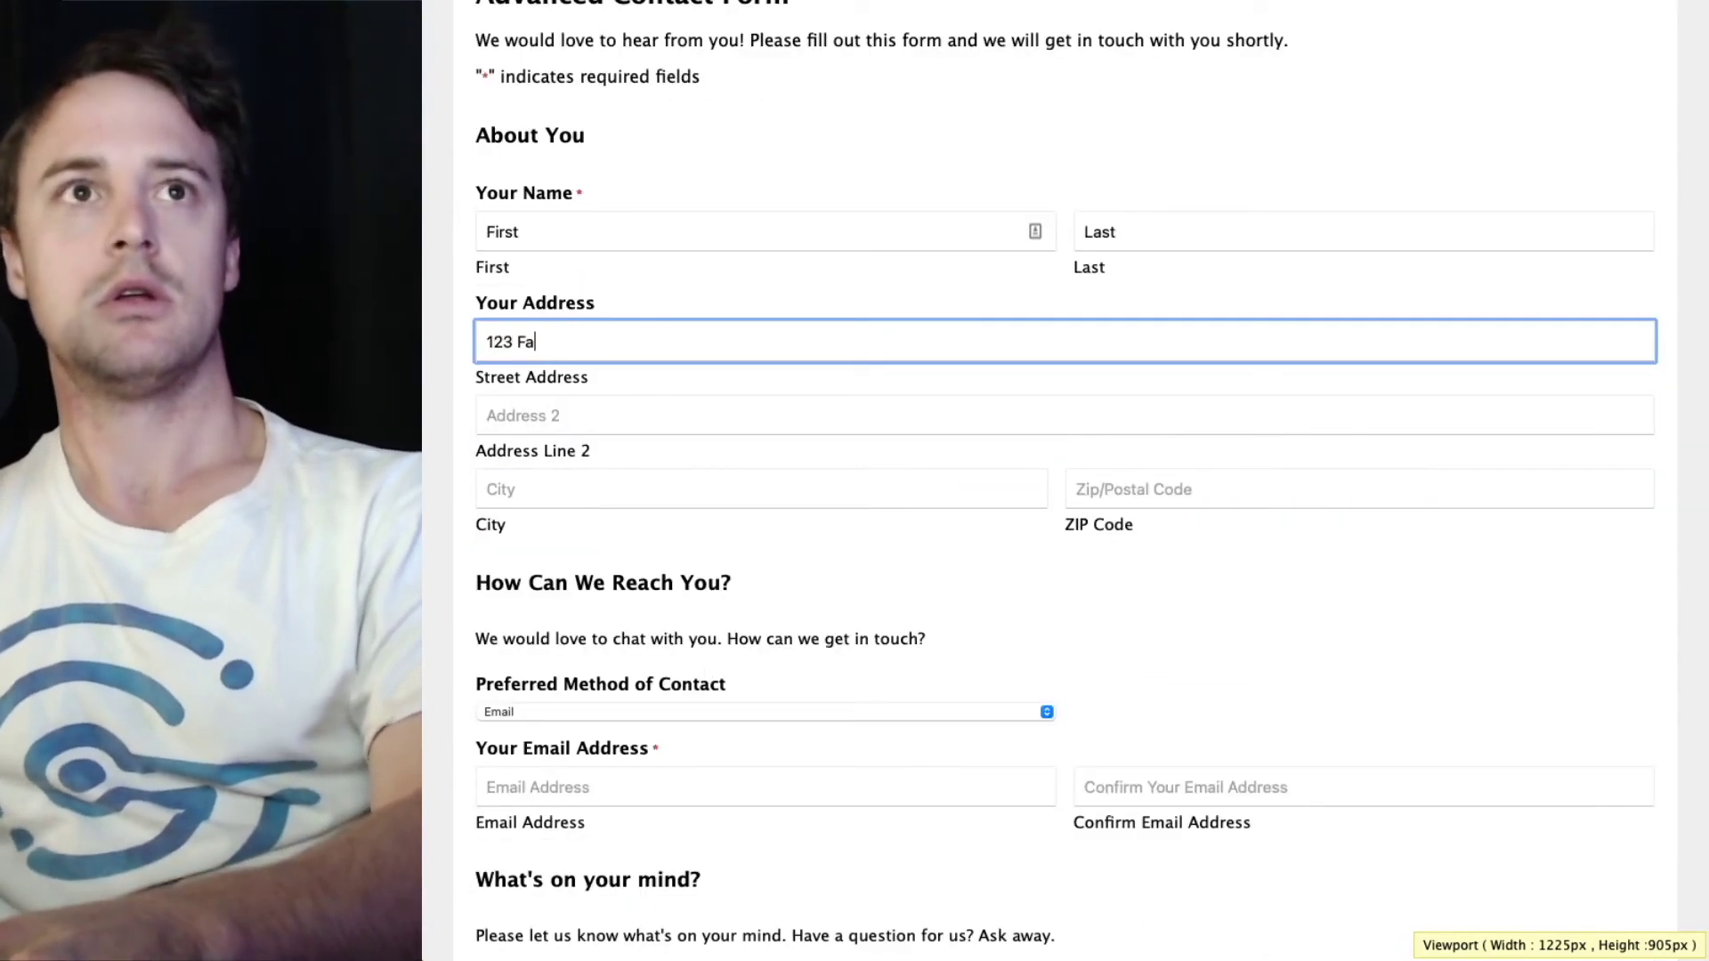
text(ke St)
key(Tab)
key(Tab)
text(City)
key(Tab)
text(24)
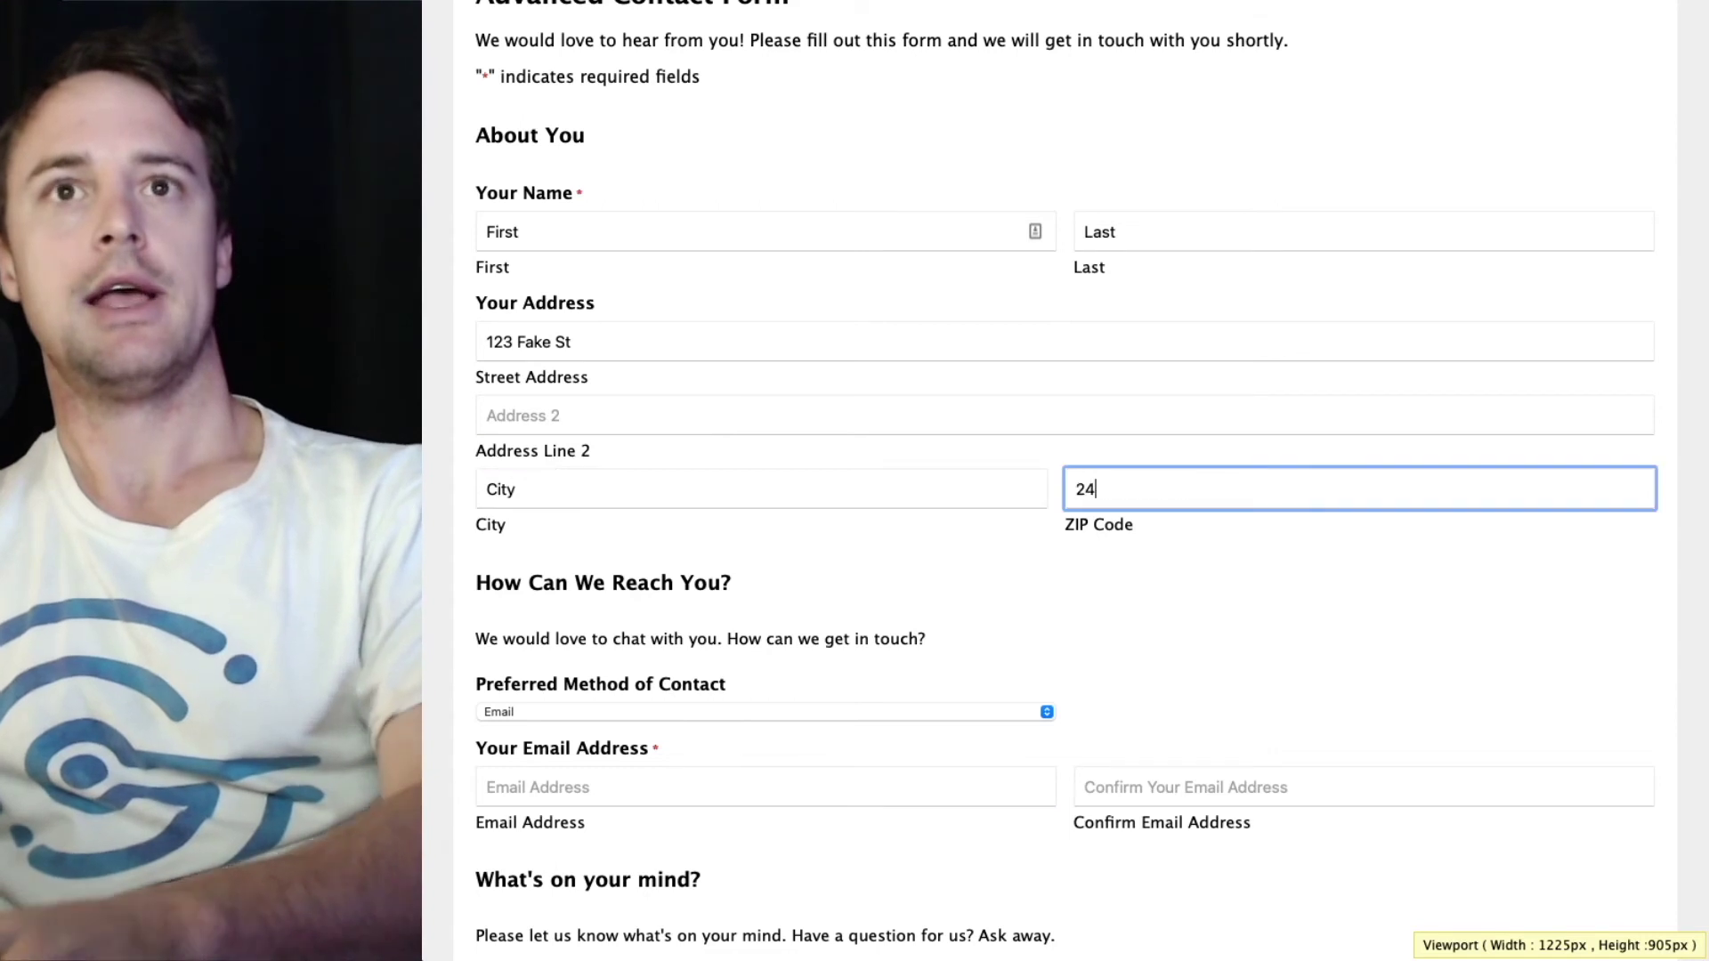
text(41)
scroll(523, 931, down, 1)
click(580, 768)
text(test)
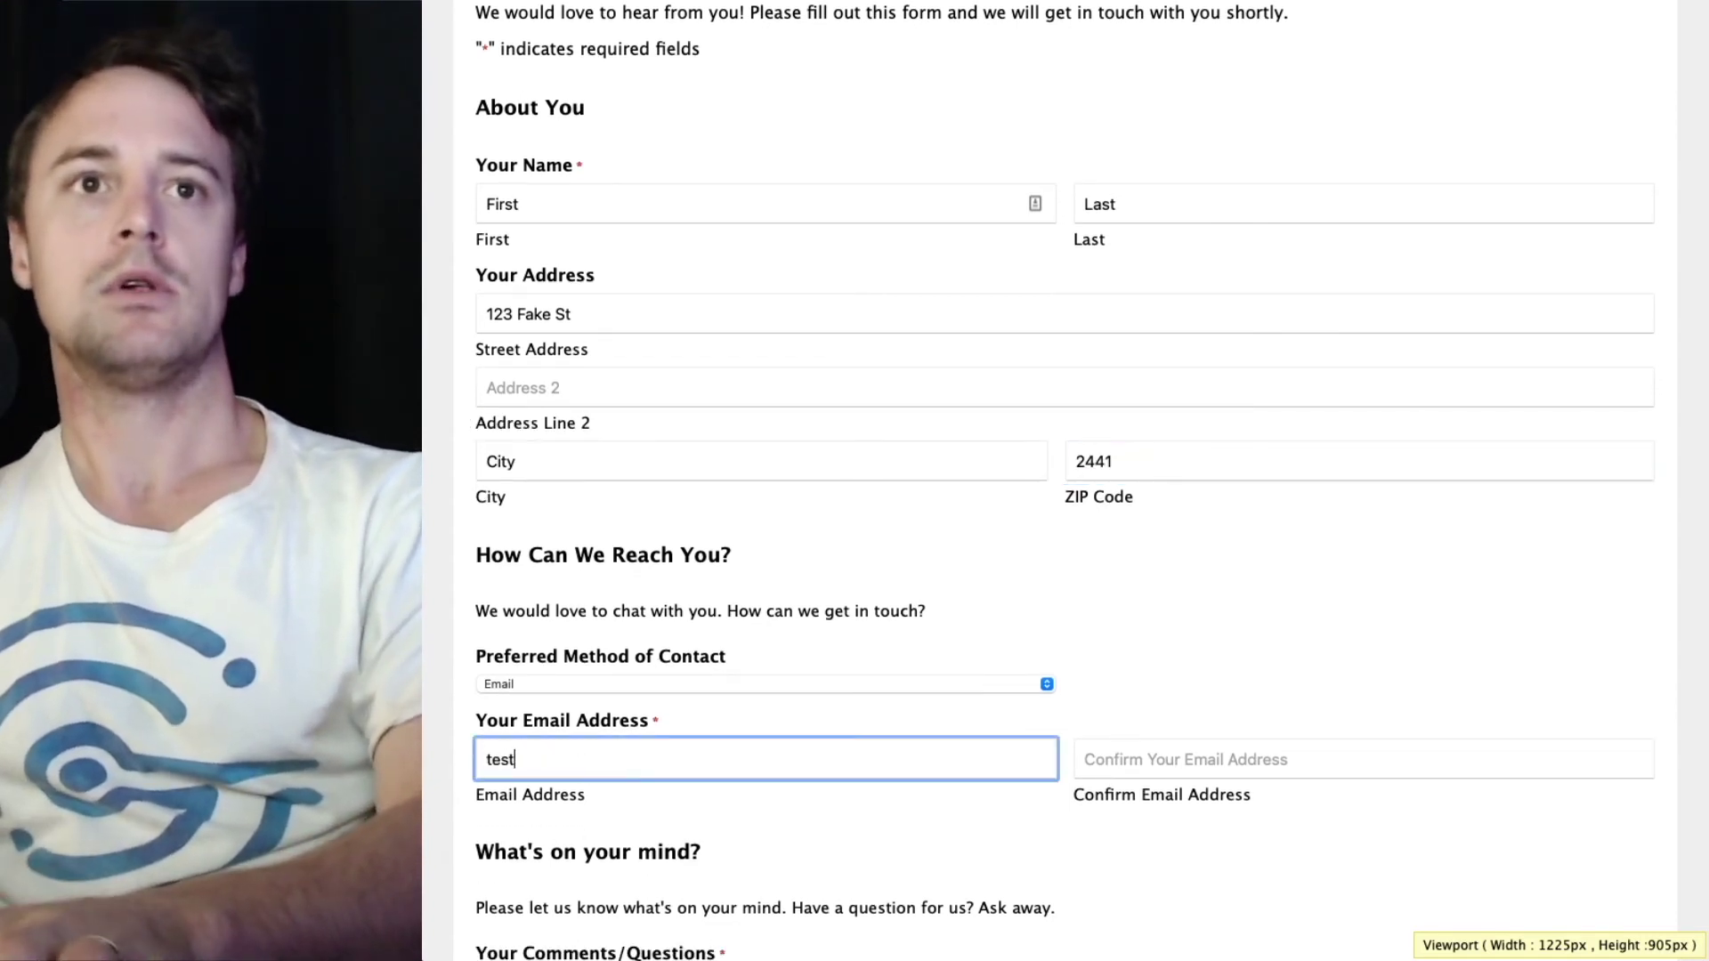
text(@test.com)
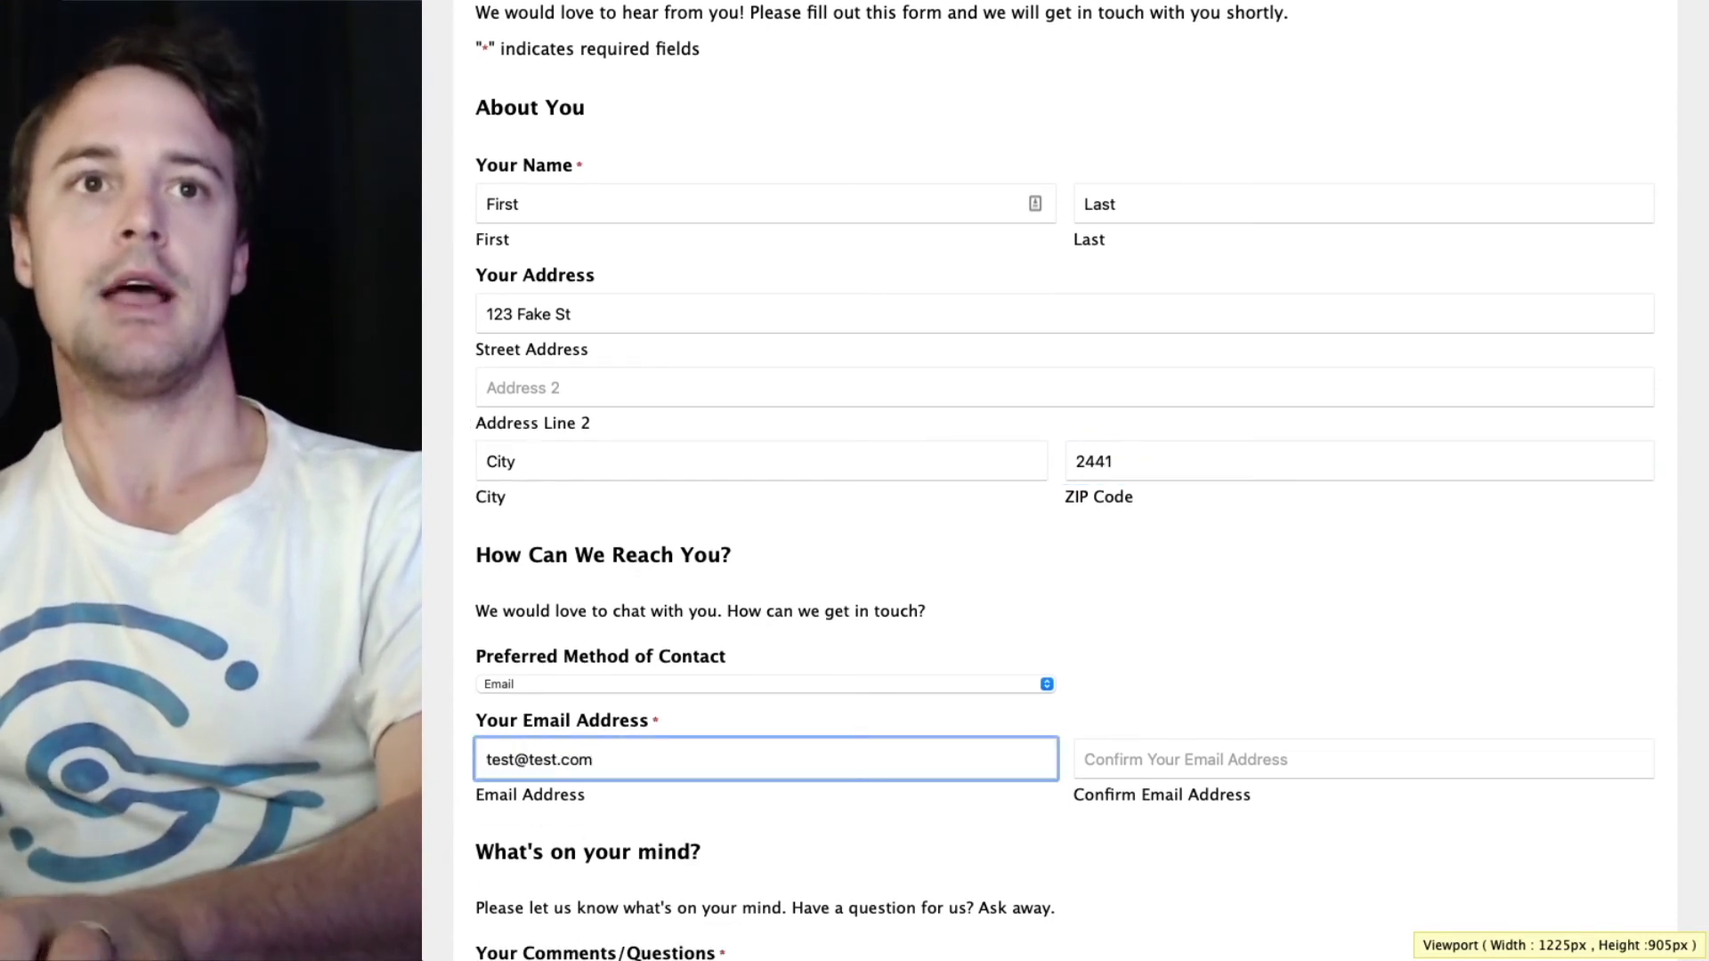
Confirm the email address, add the comment 'This is my question', submit and download the PDF.
key(ctrl+a)
key(ctrl+c)
key(Tab)
key(ctrl+v)
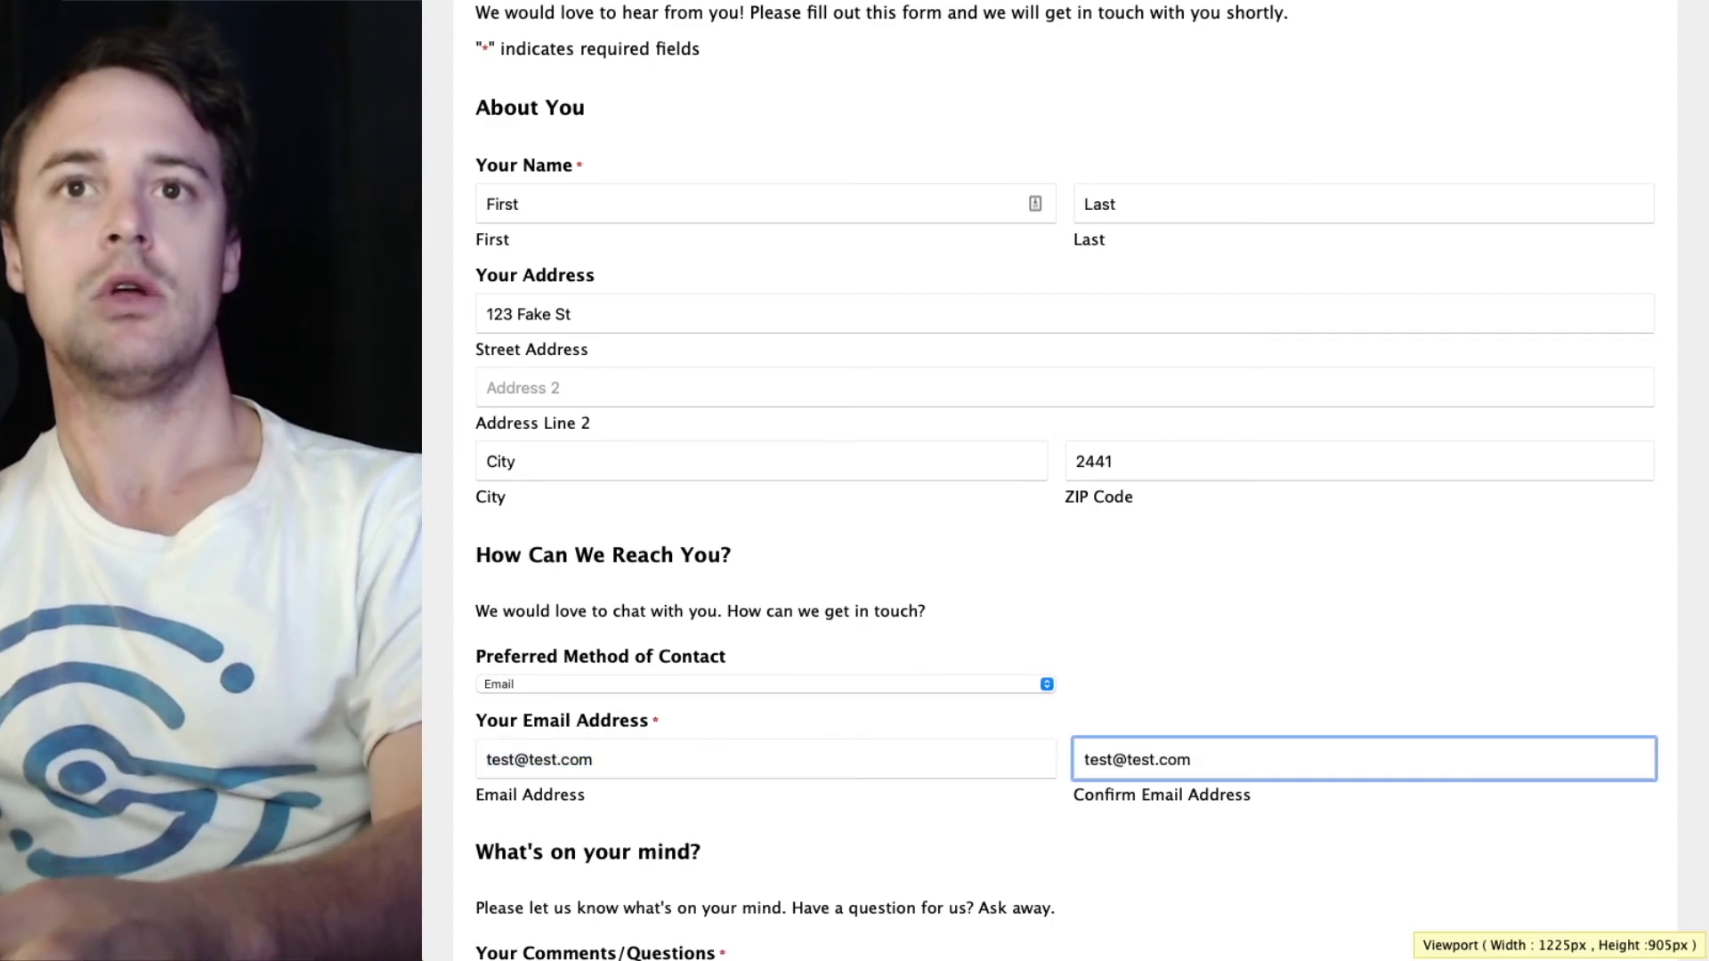
scroll(699, 752, down, 5)
click(704, 615)
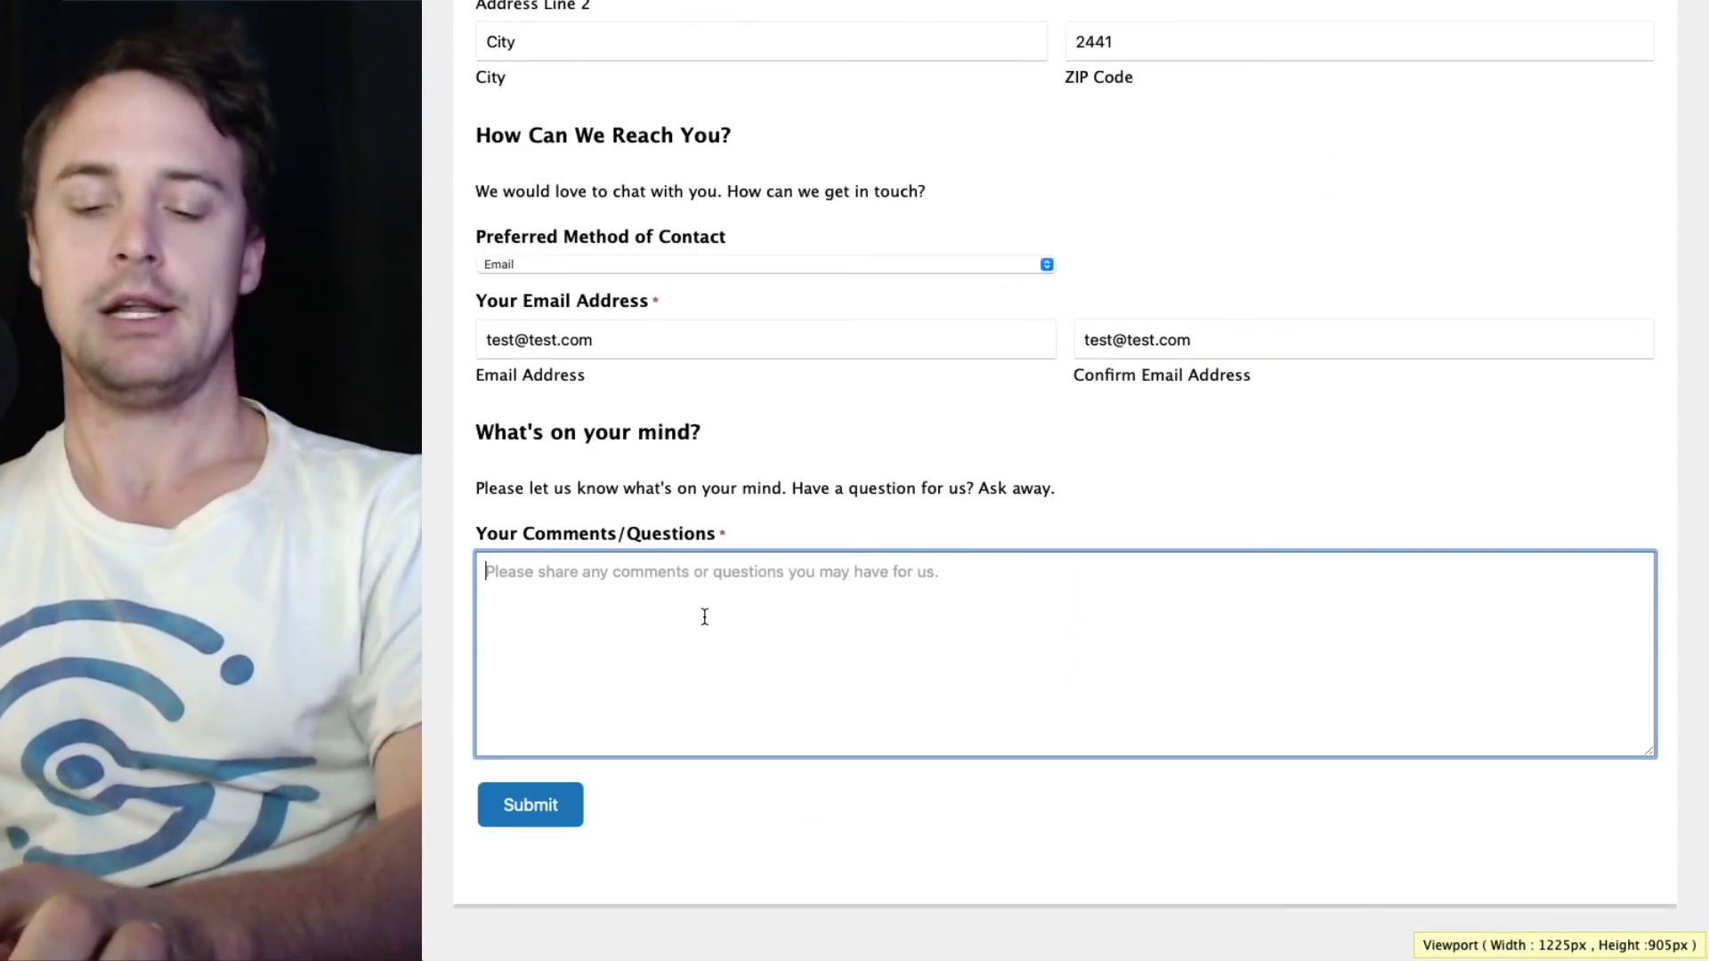
text(This is my )
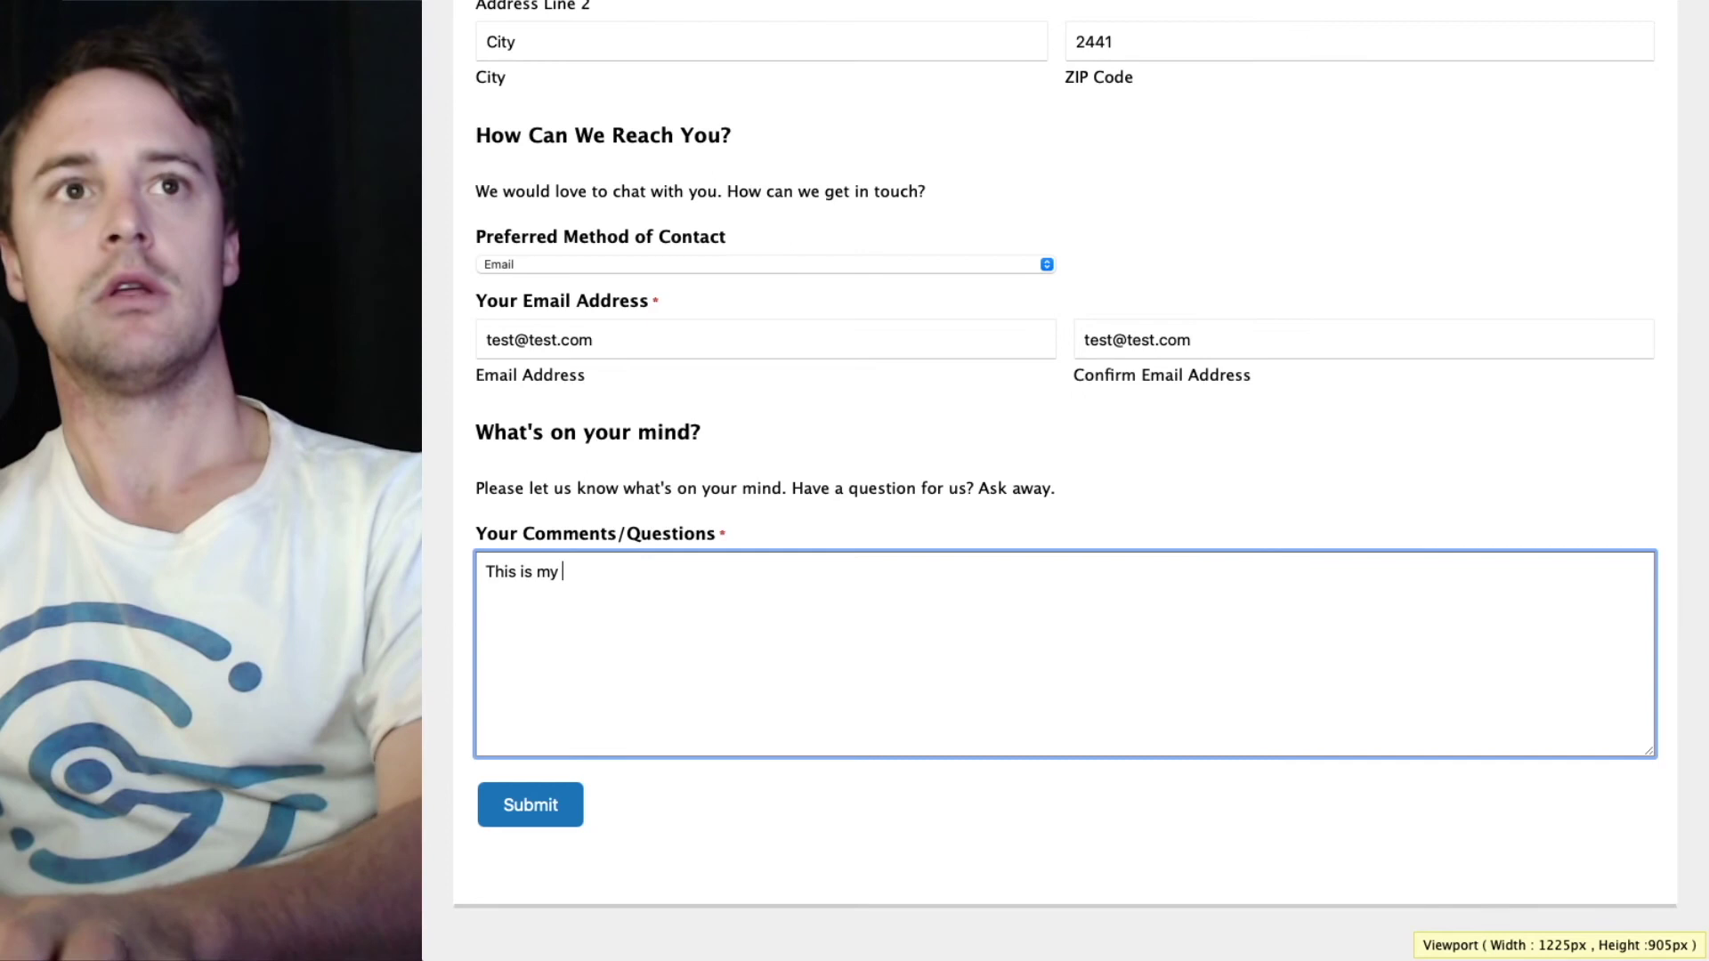
text(question)
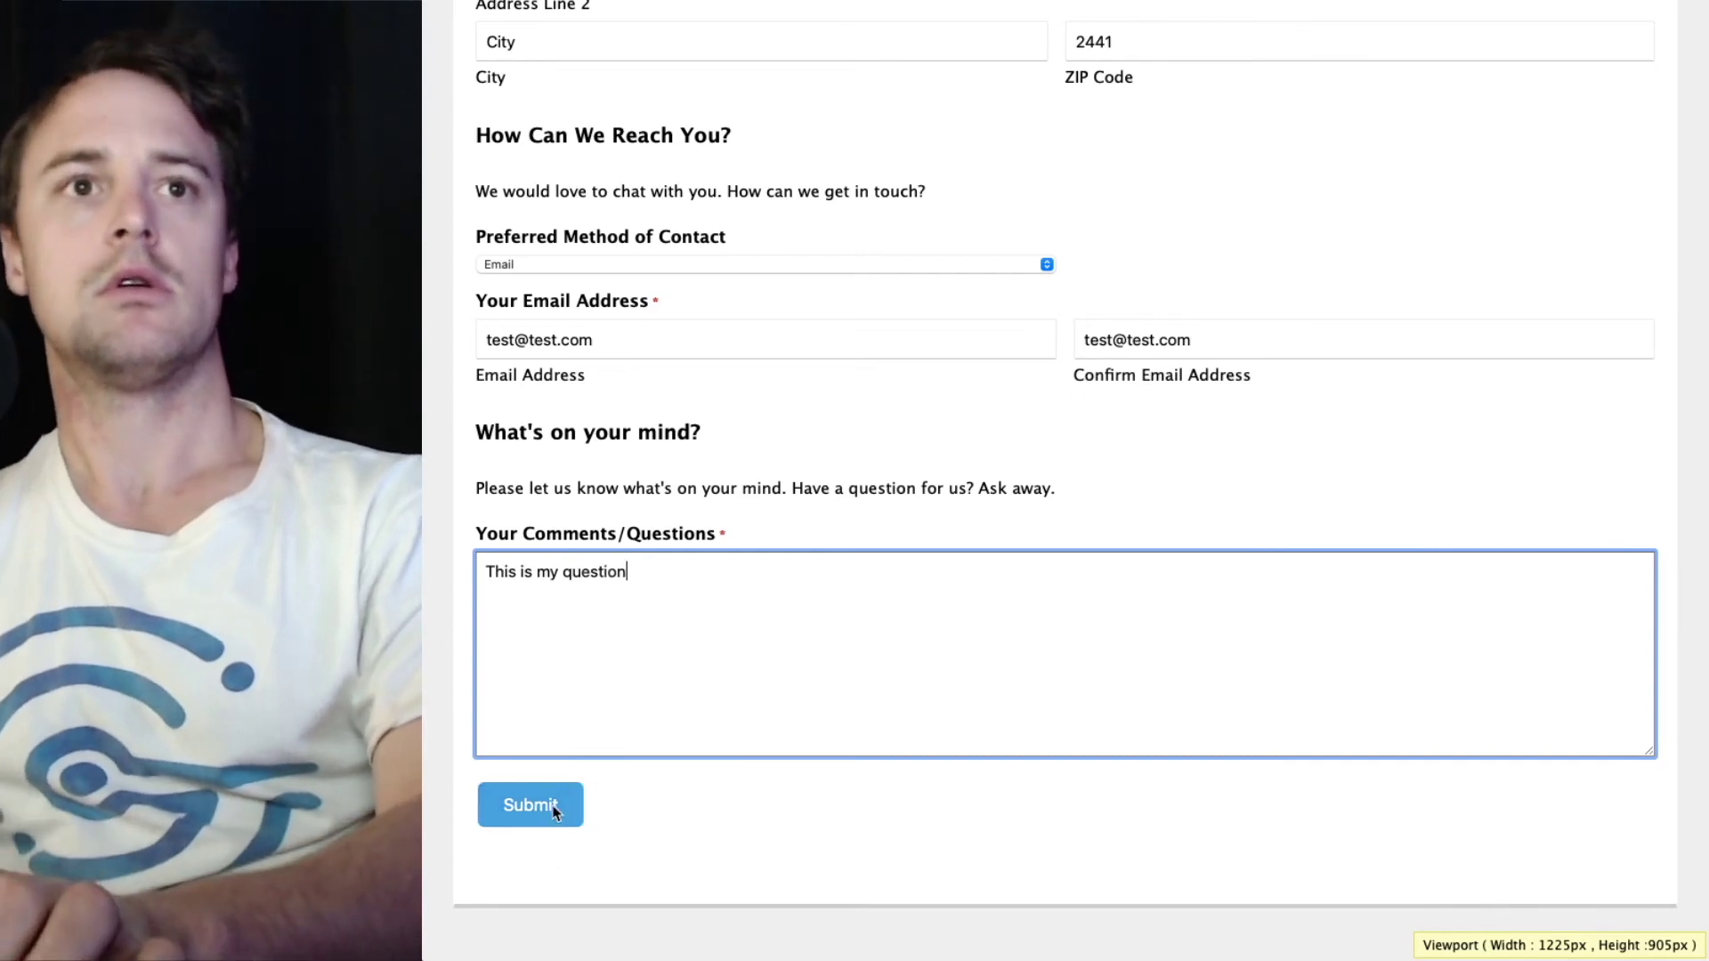
click(557, 806)
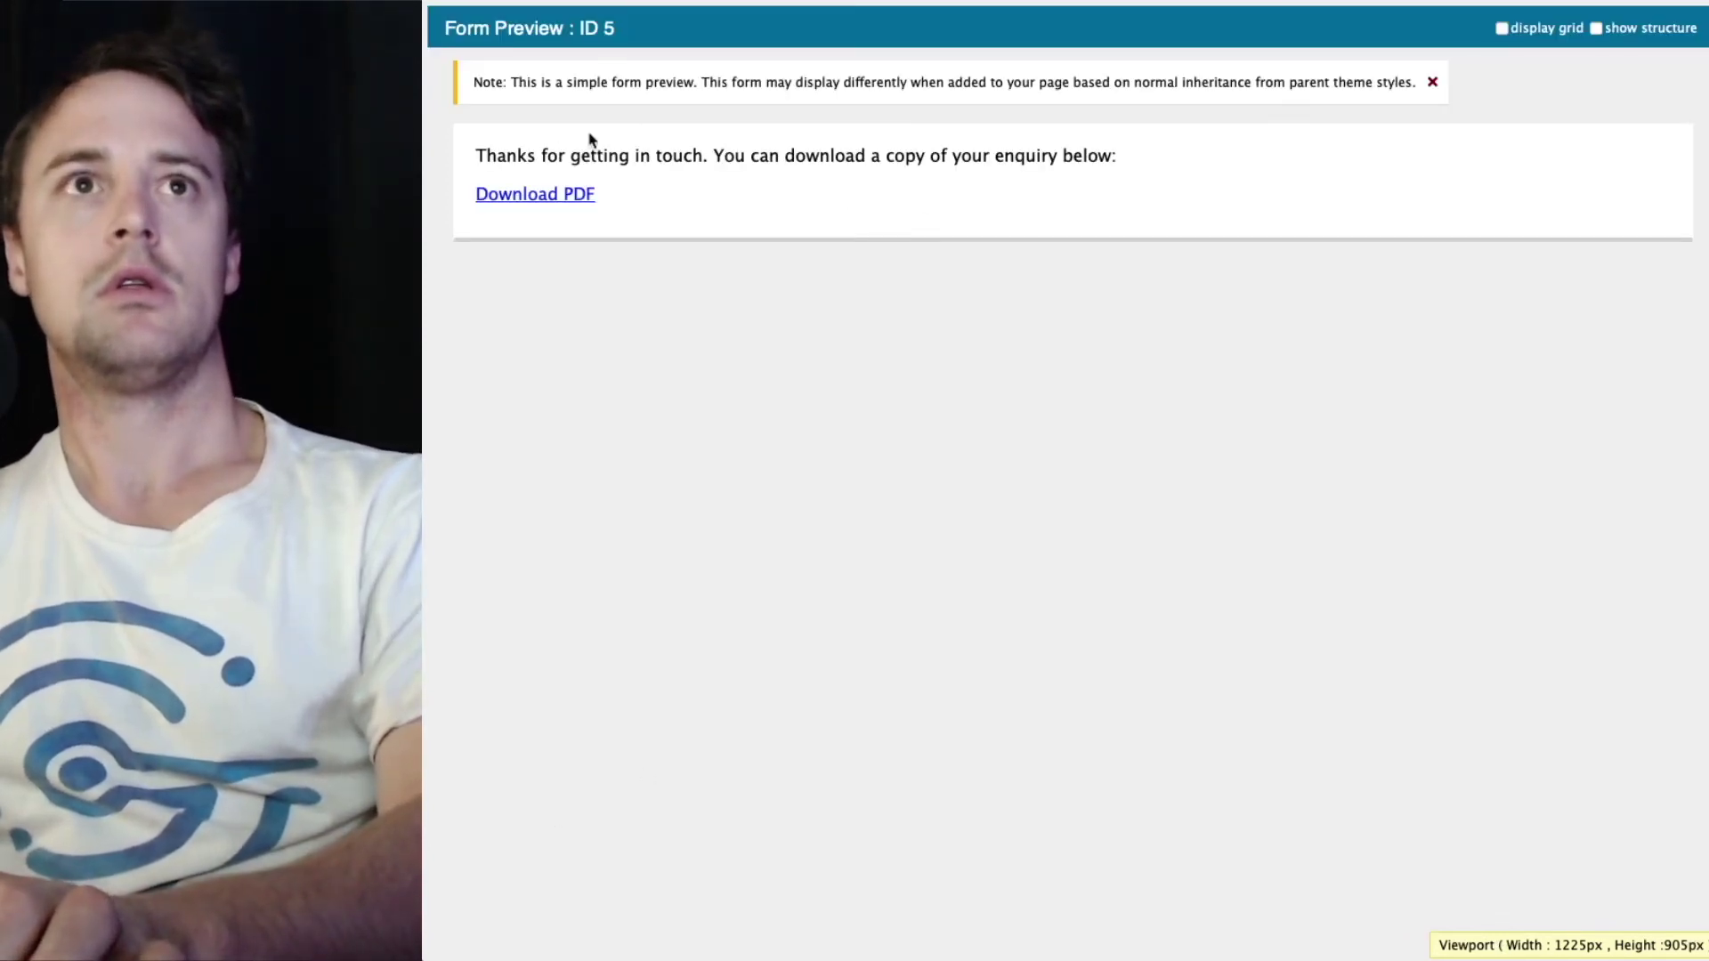
click(530, 197)
Review the downloaded Contact Summary PDF zoomed in Foxit, then close it.
click(1259, 495)
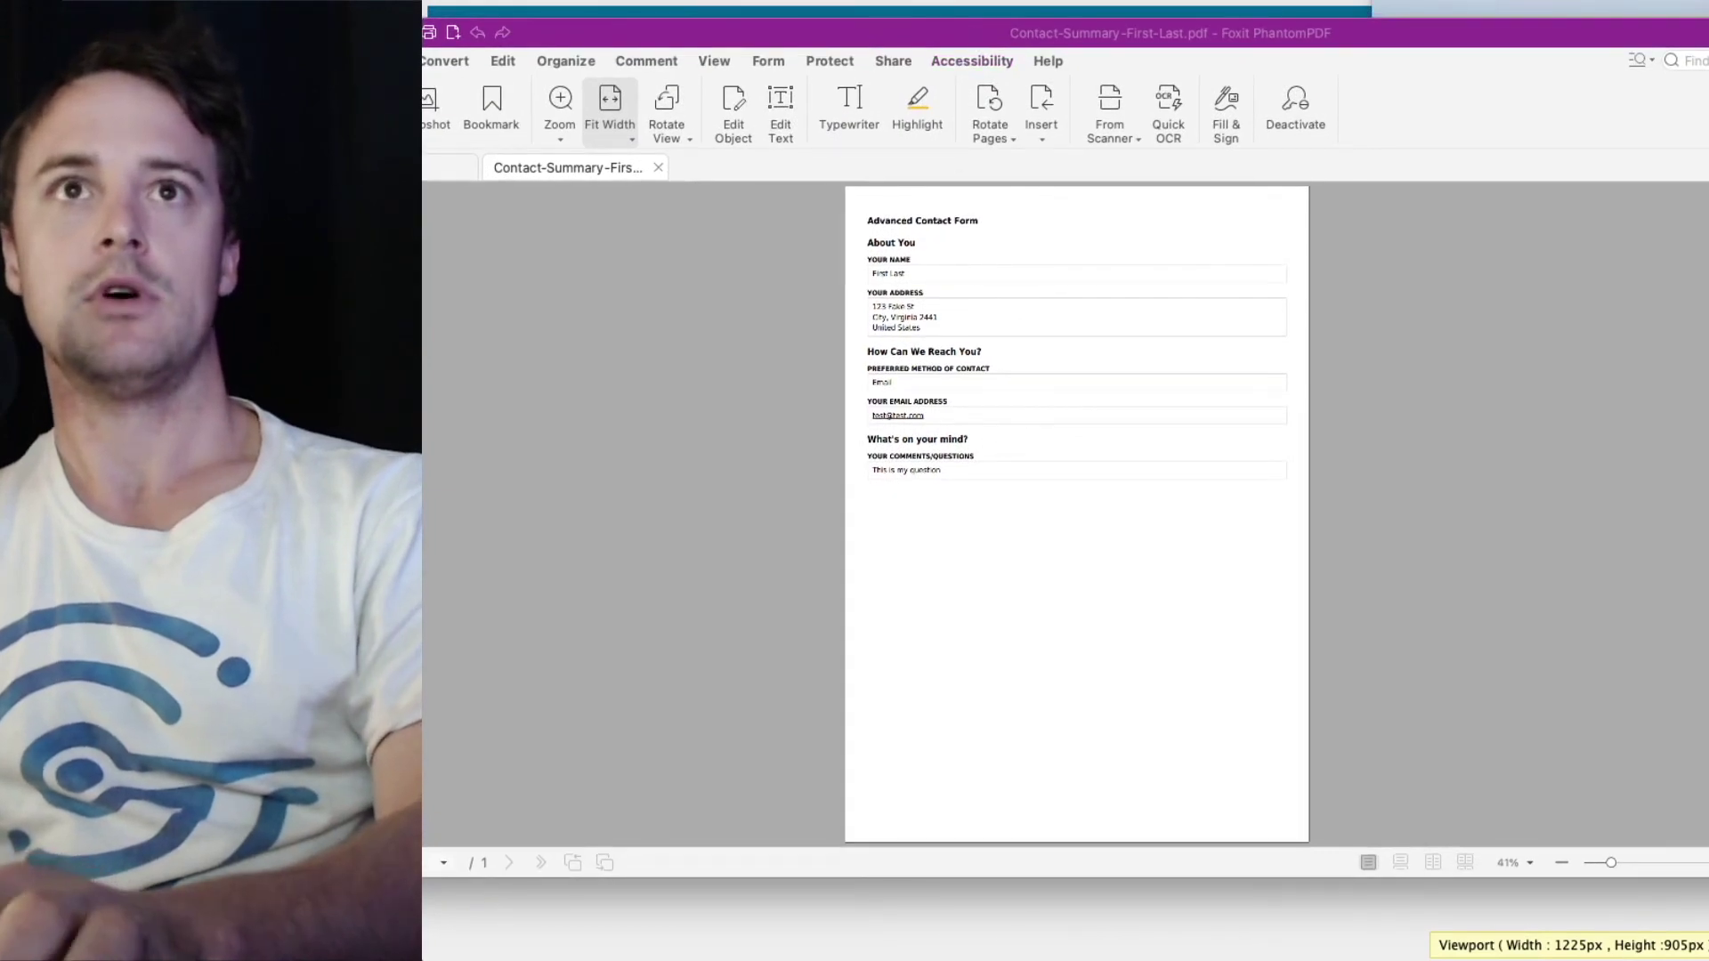
key(ctrl+equal)
key(ctrl+equal)
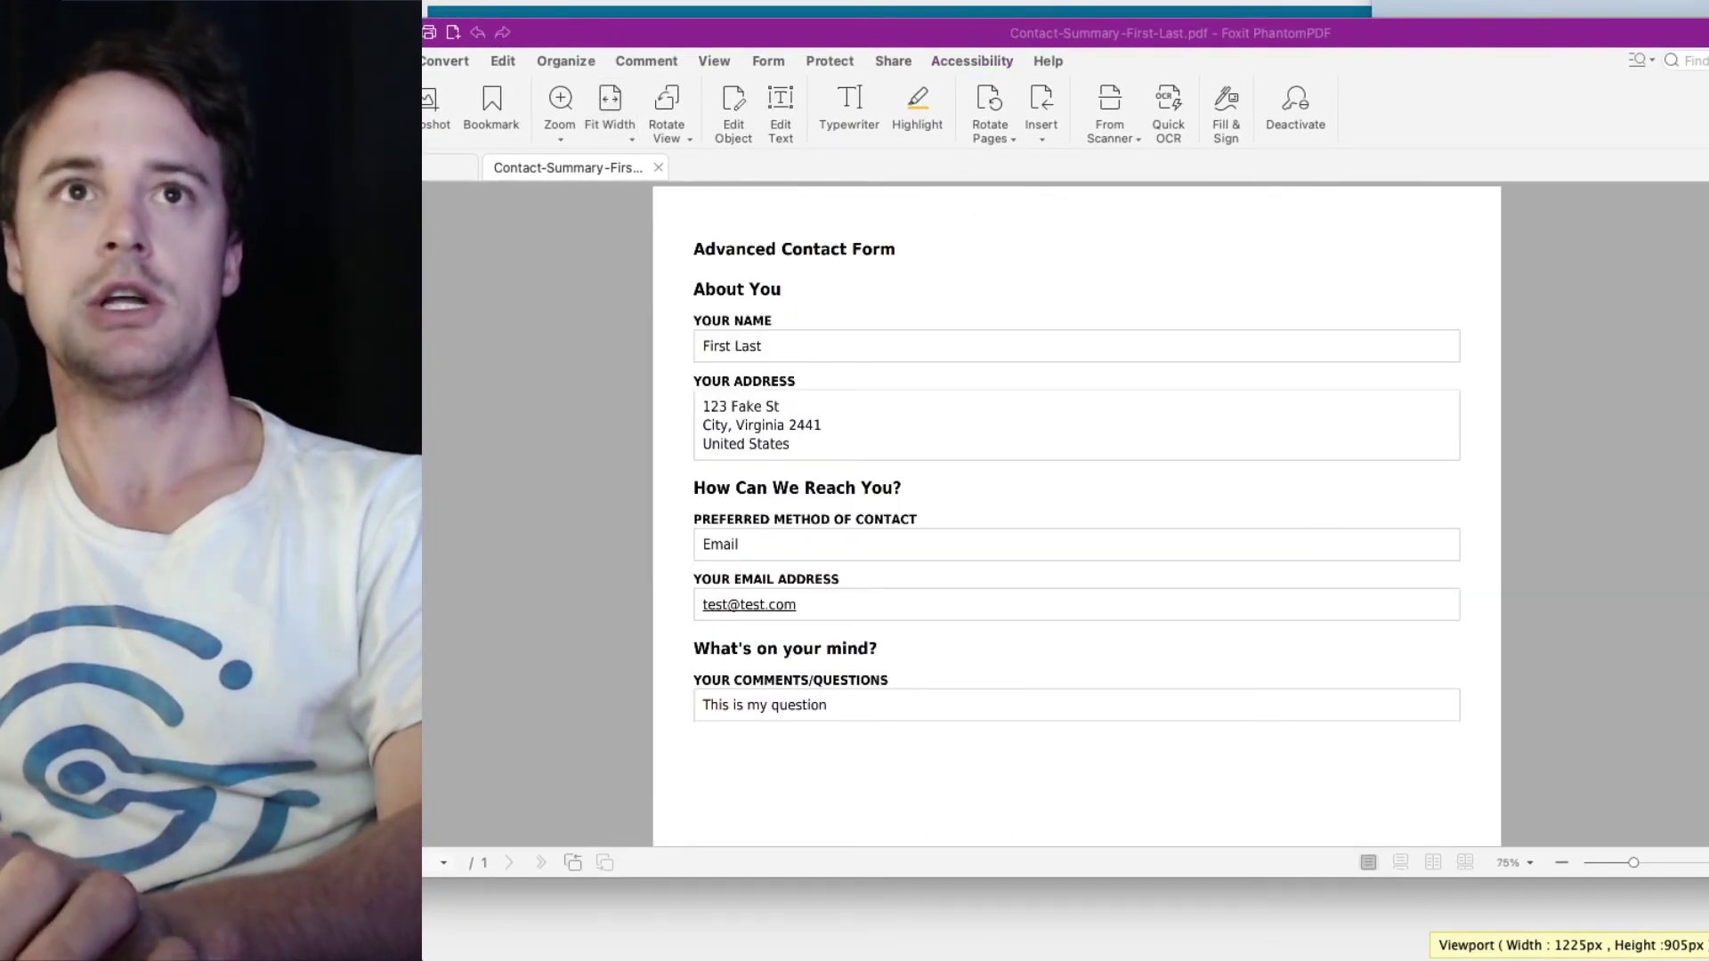
scroll(1061, 389, down, 2)
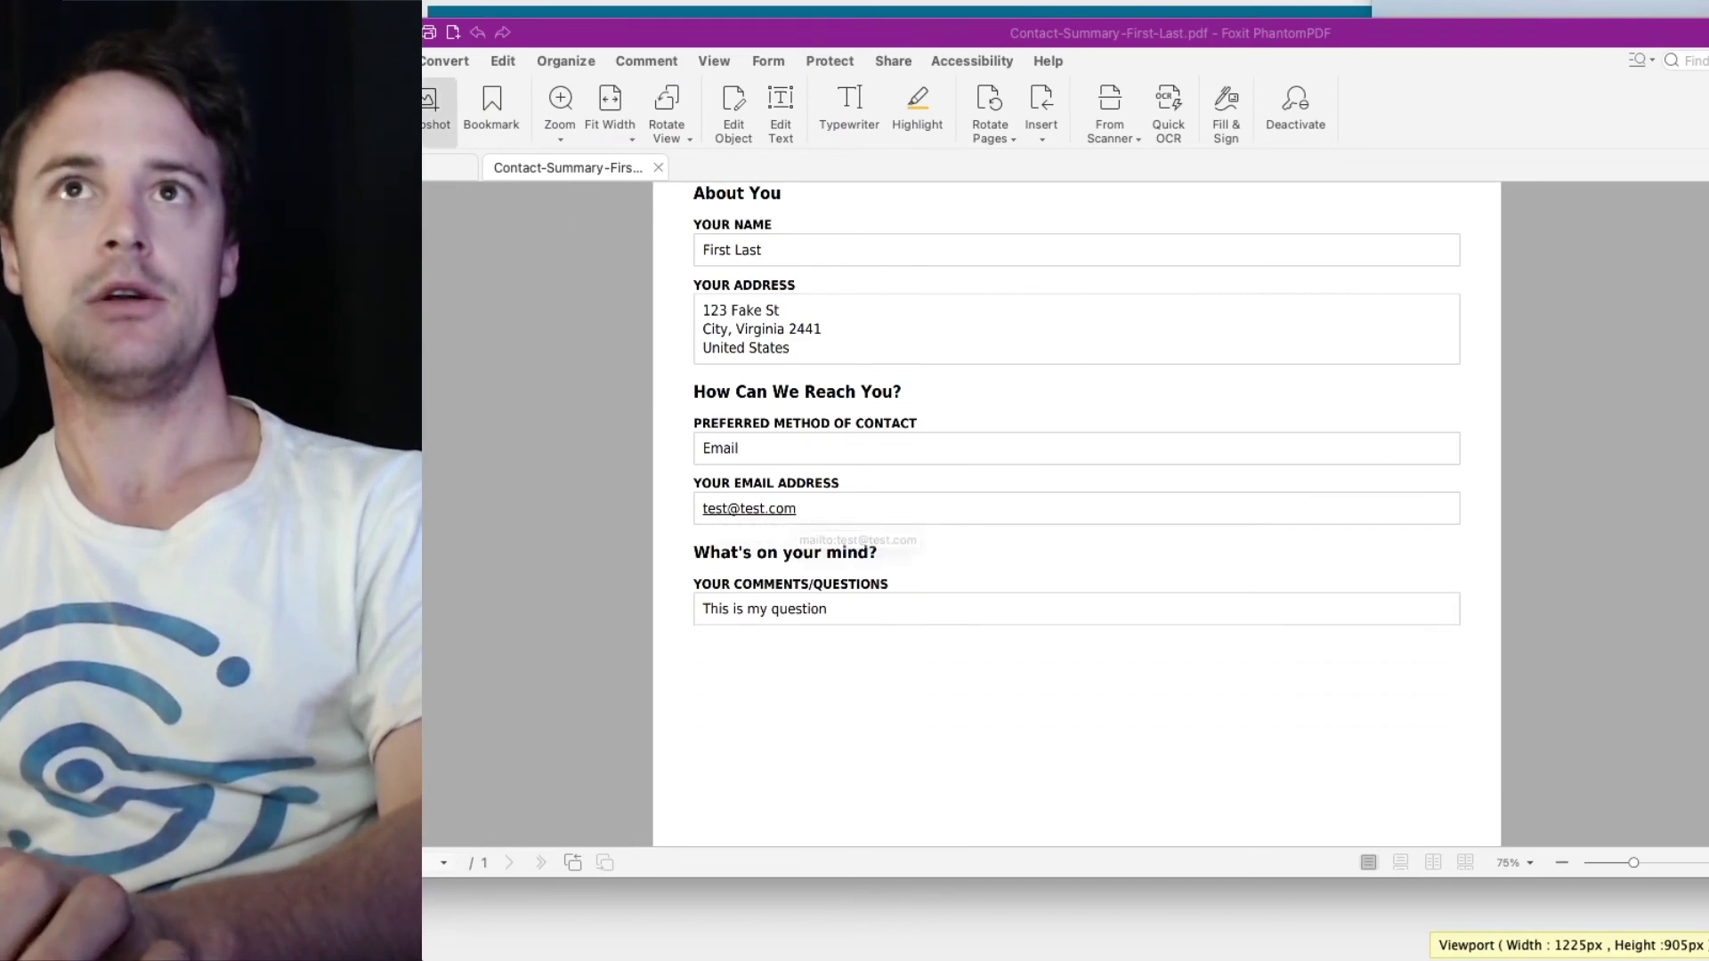
key(super+q)
click(859, 424)
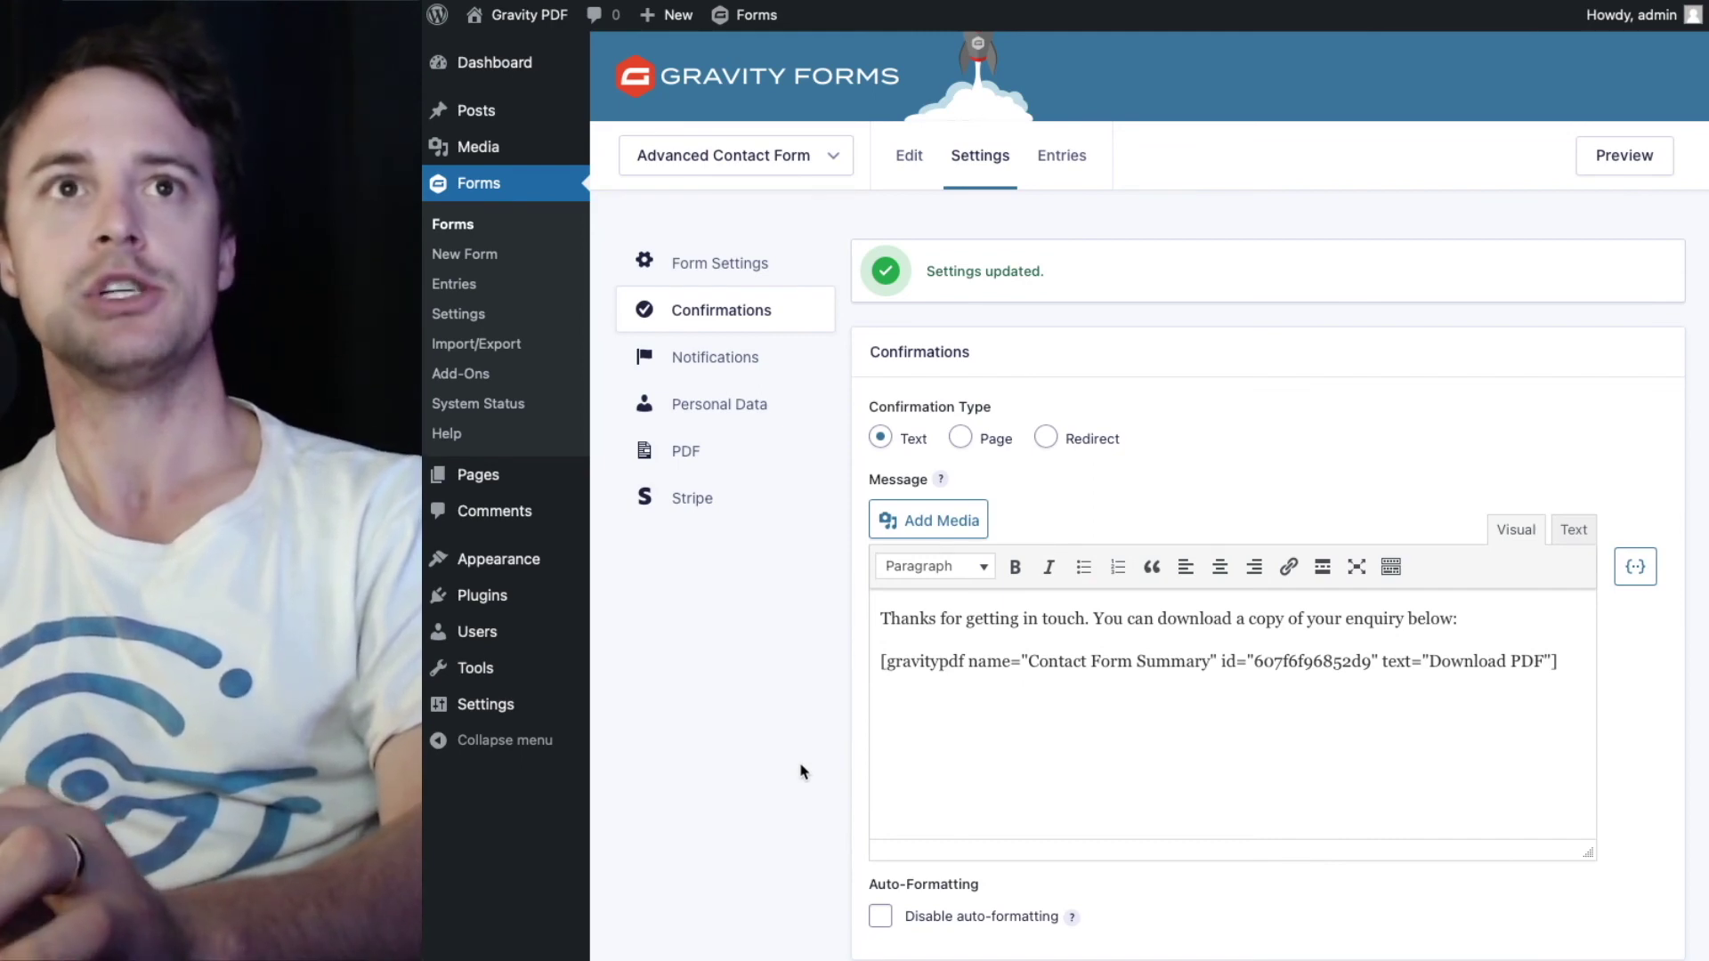
Tick User Notification on the Contact Form Summary PDF settings and update the PDF.
click(723, 357)
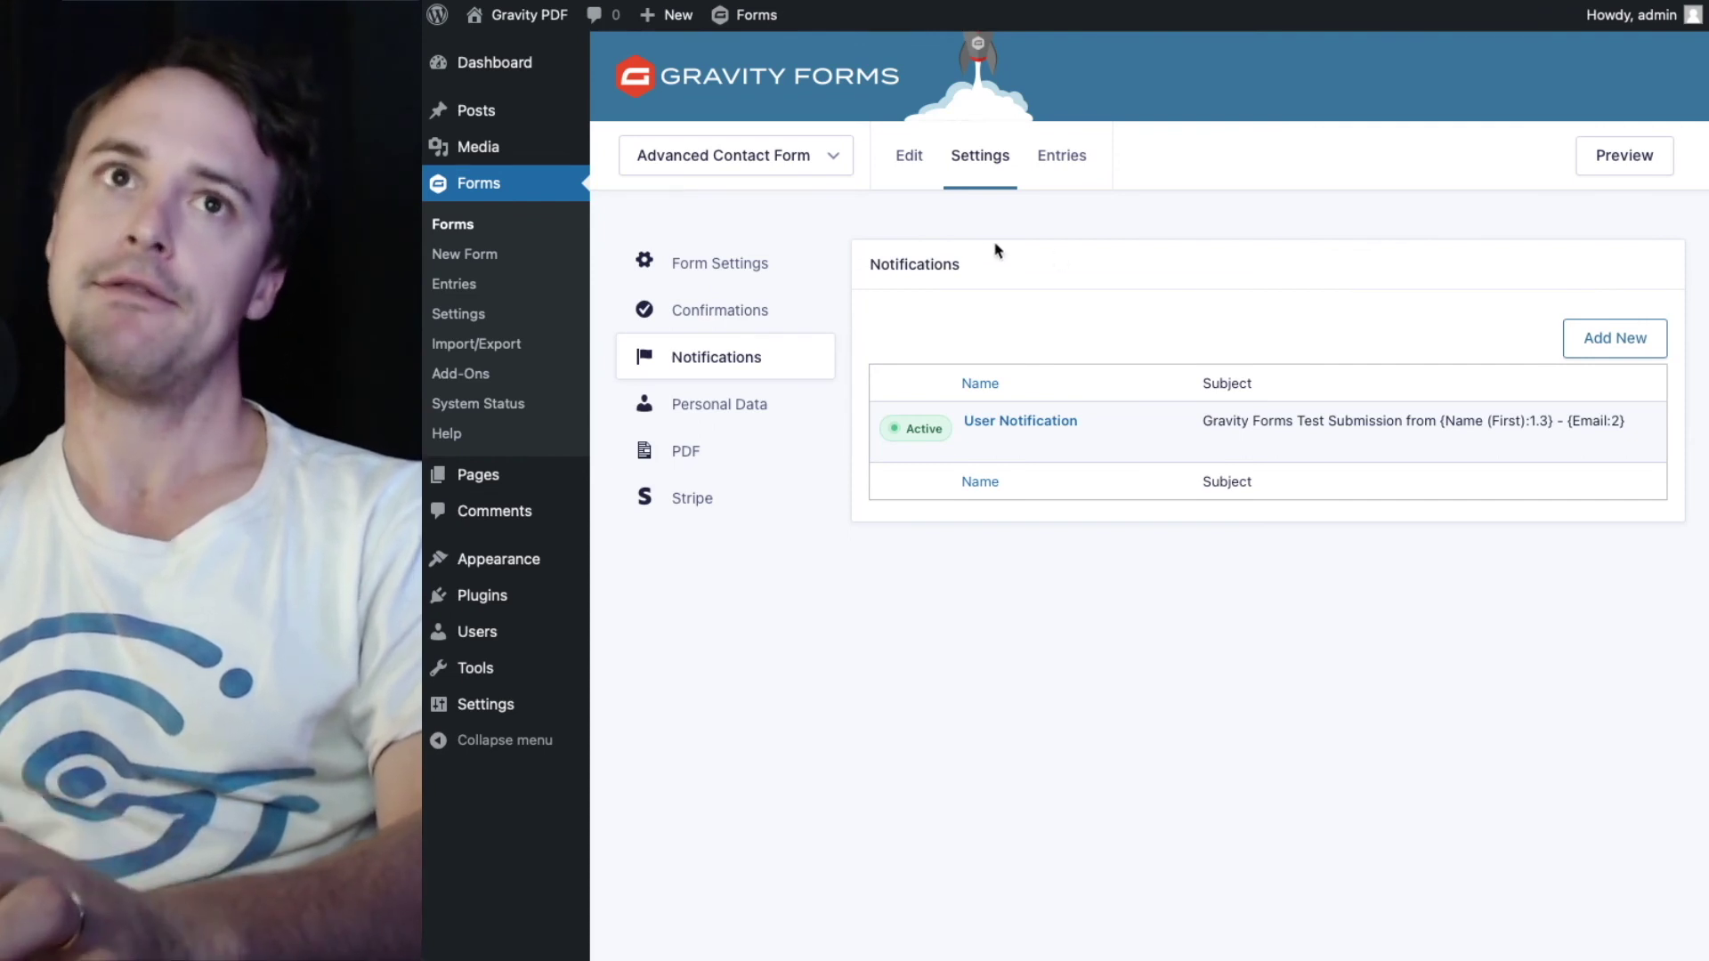
click(673, 461)
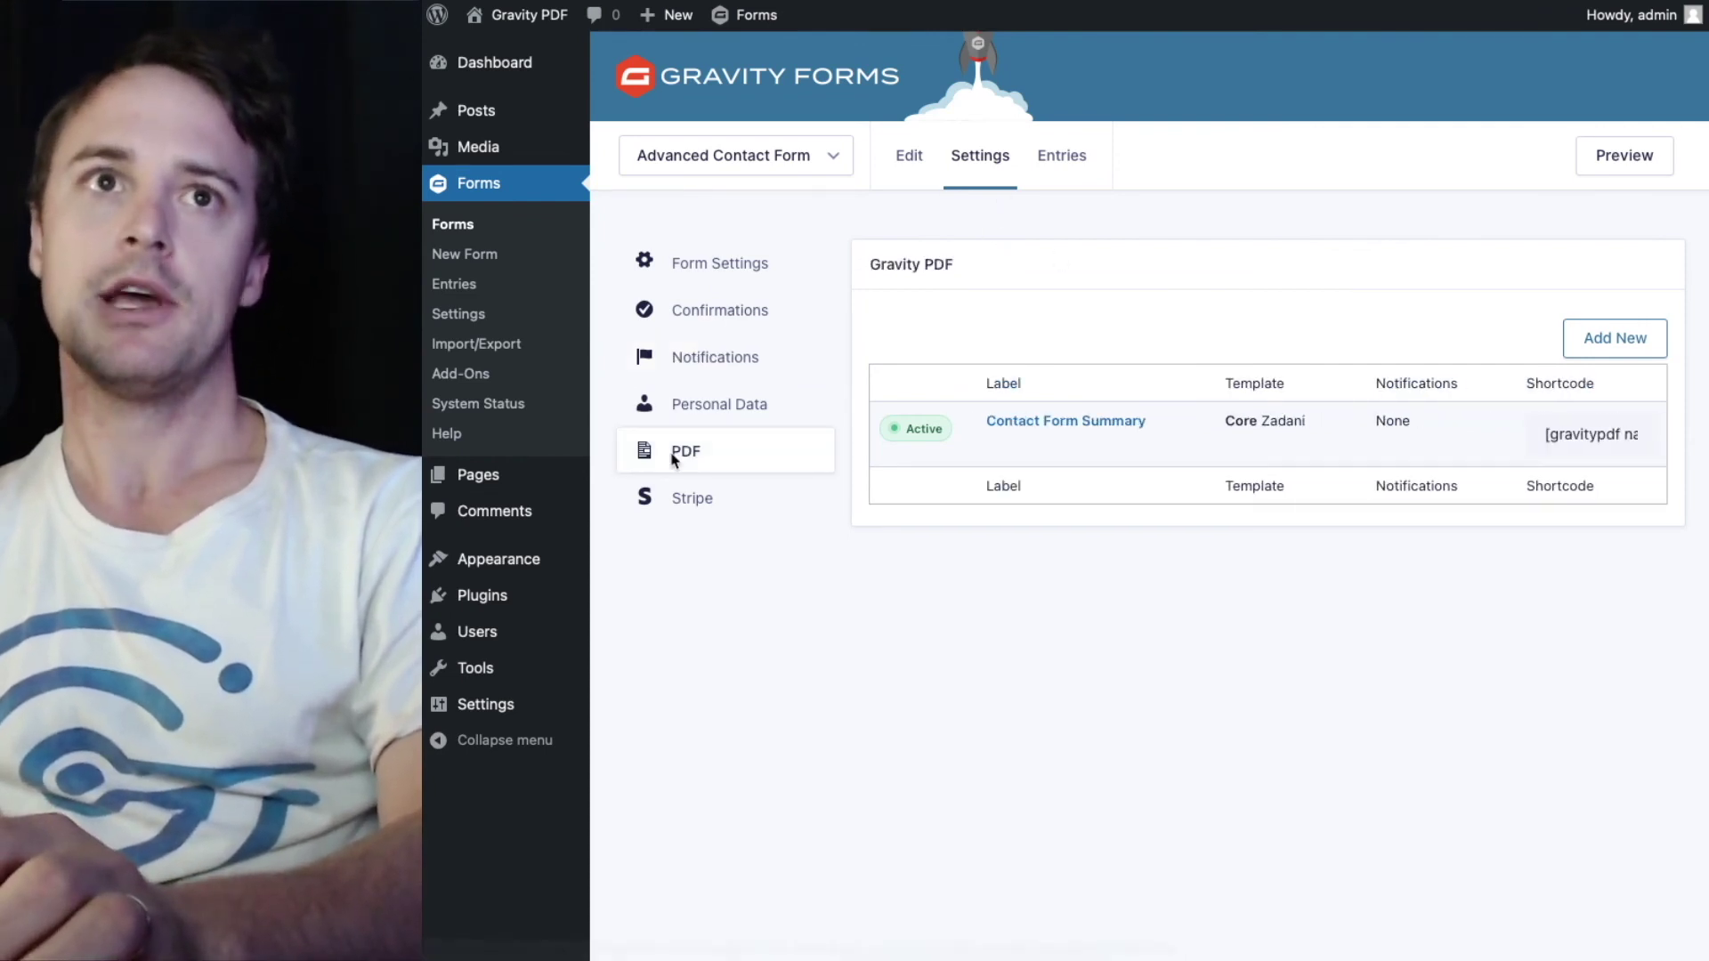
mouse_move(1066, 431)
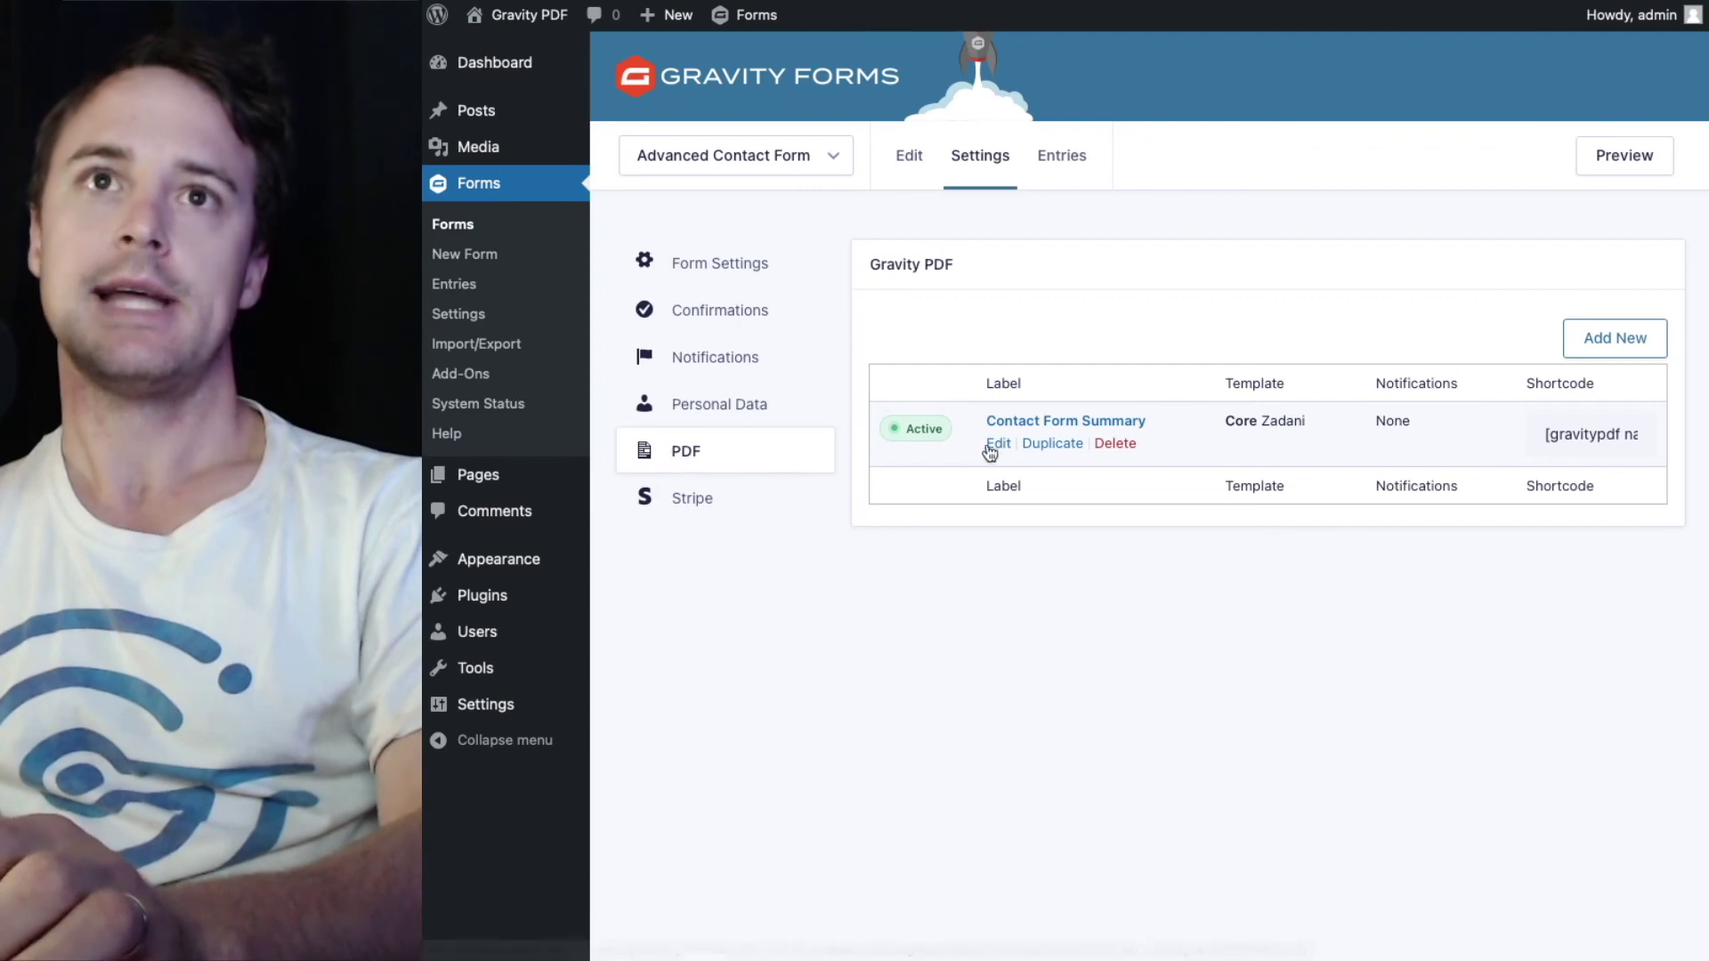
click(997, 444)
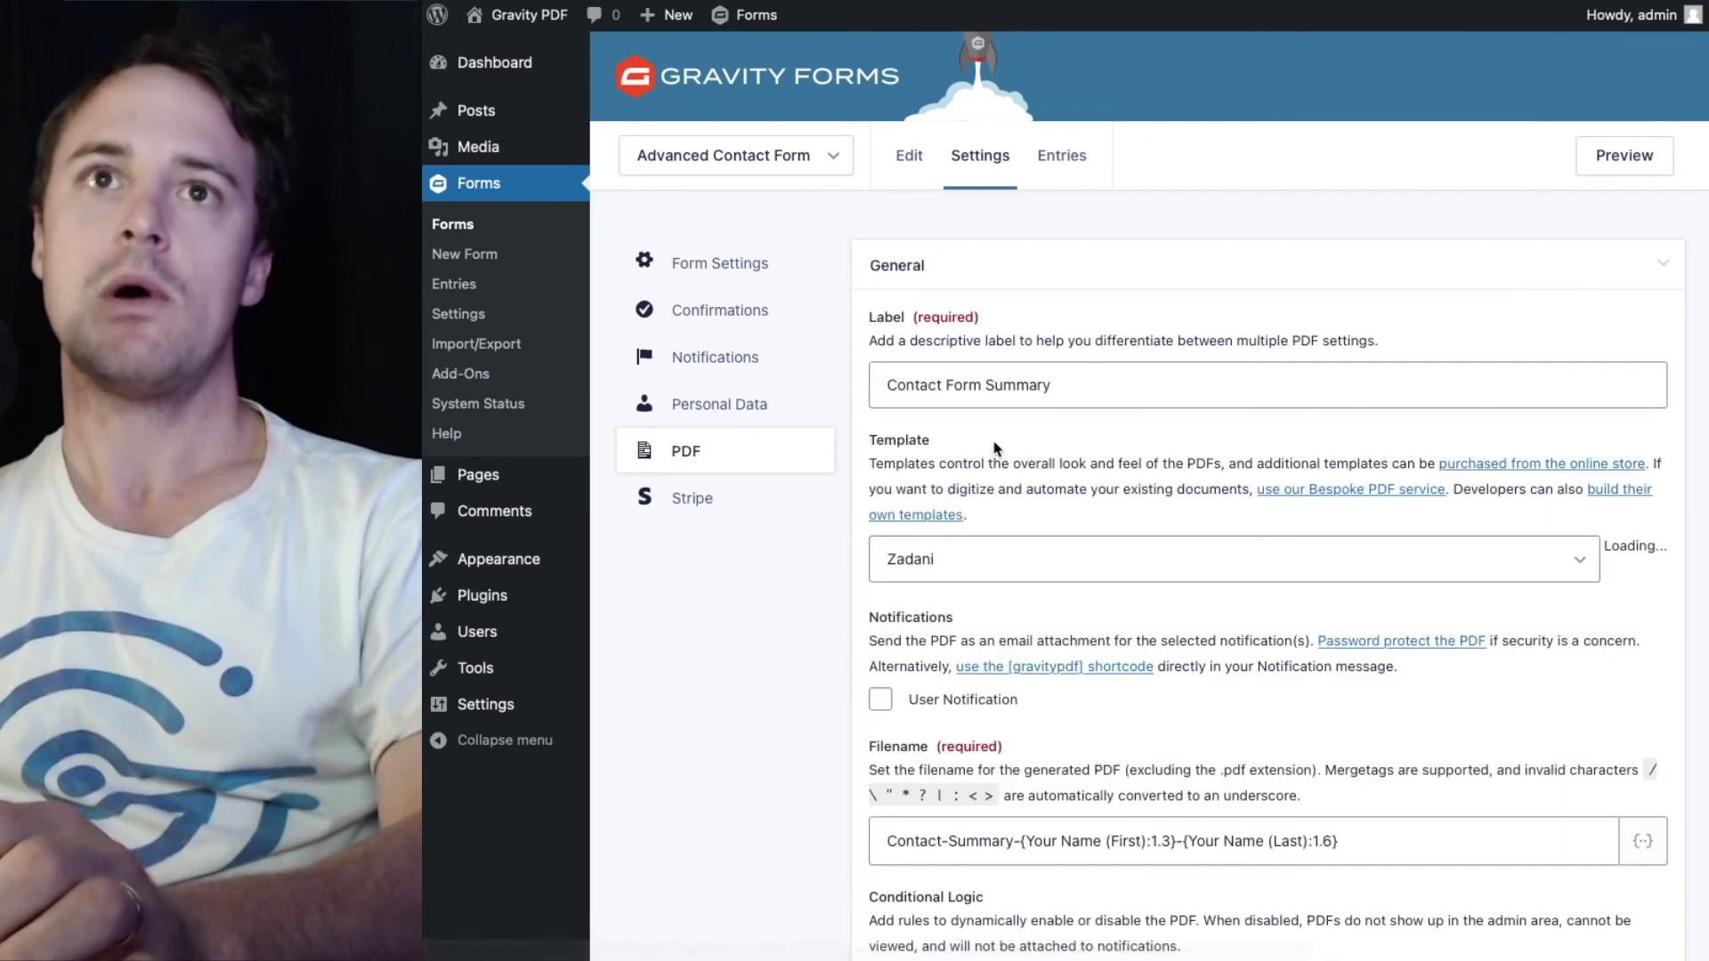
scroll(971, 408, down, 1)
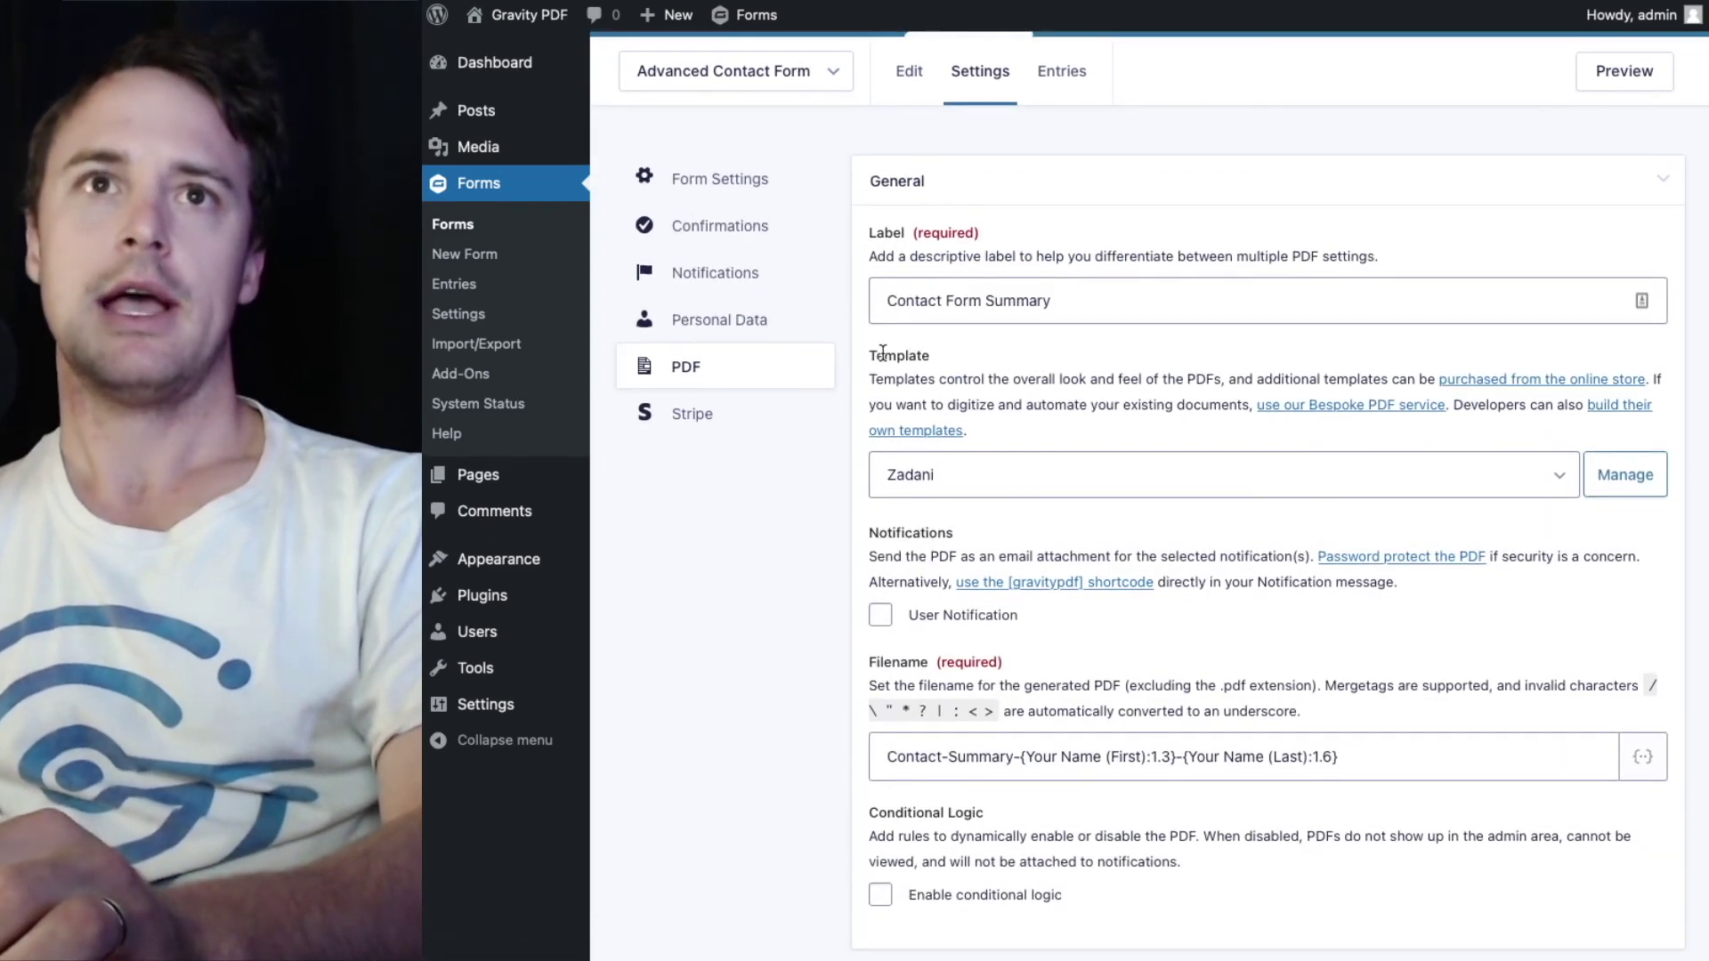
scroll(934, 428, down, 1)
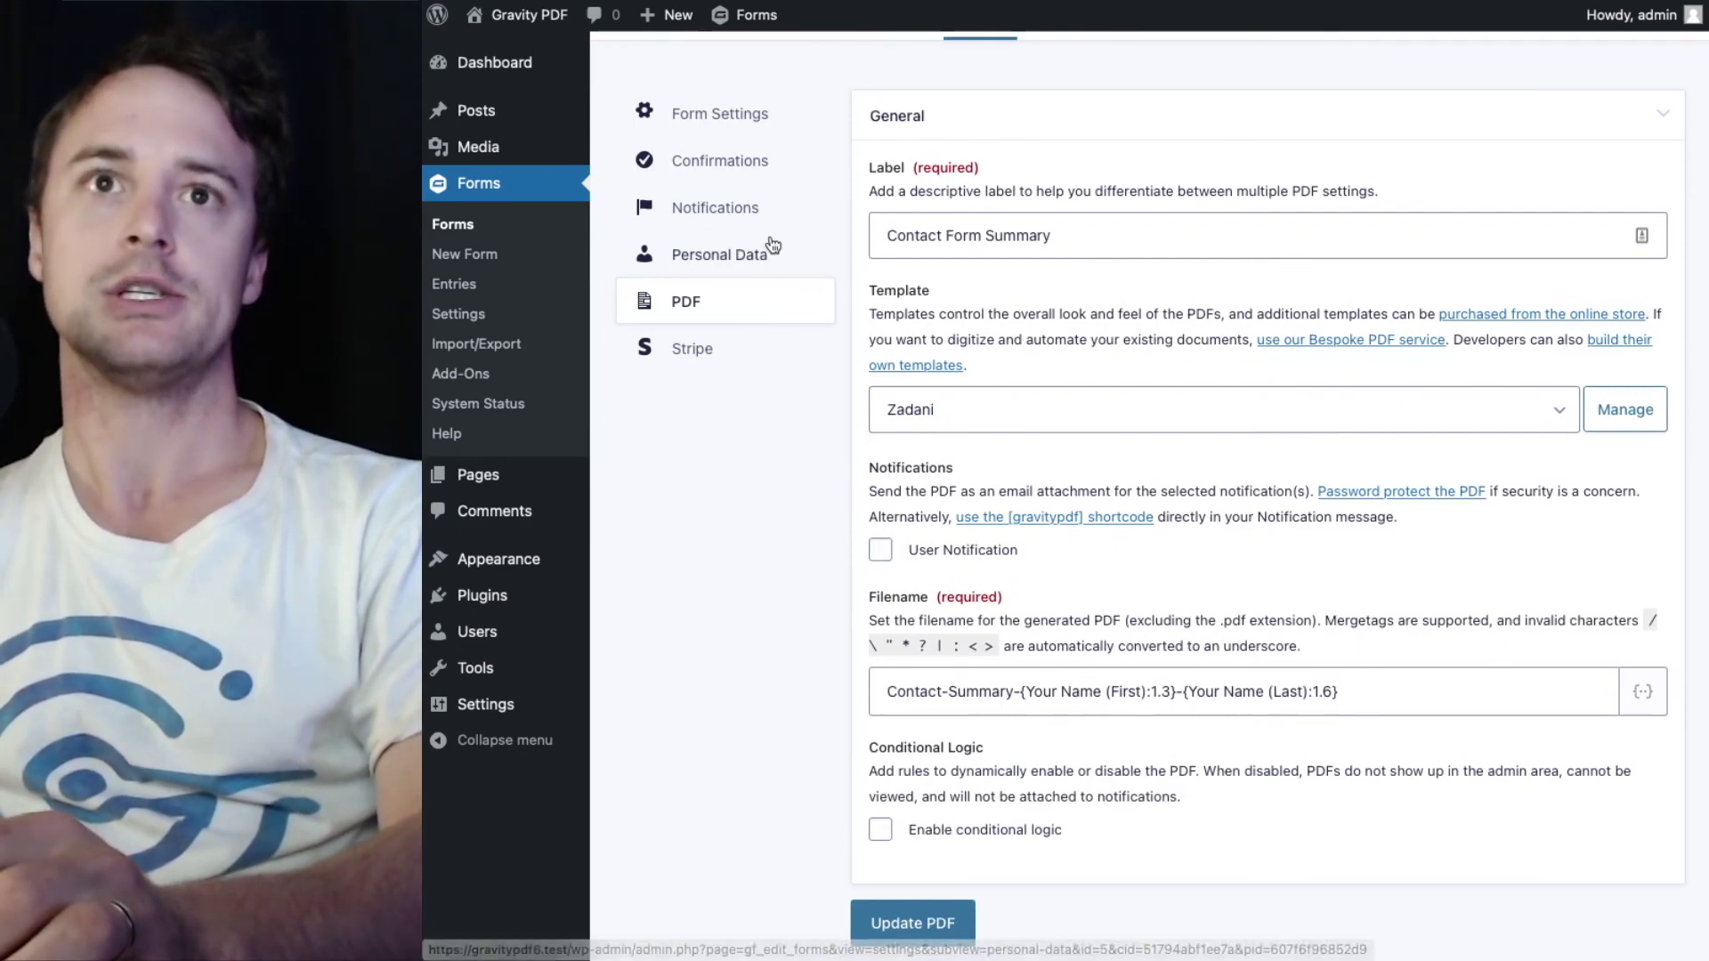
click(977, 556)
click(905, 931)
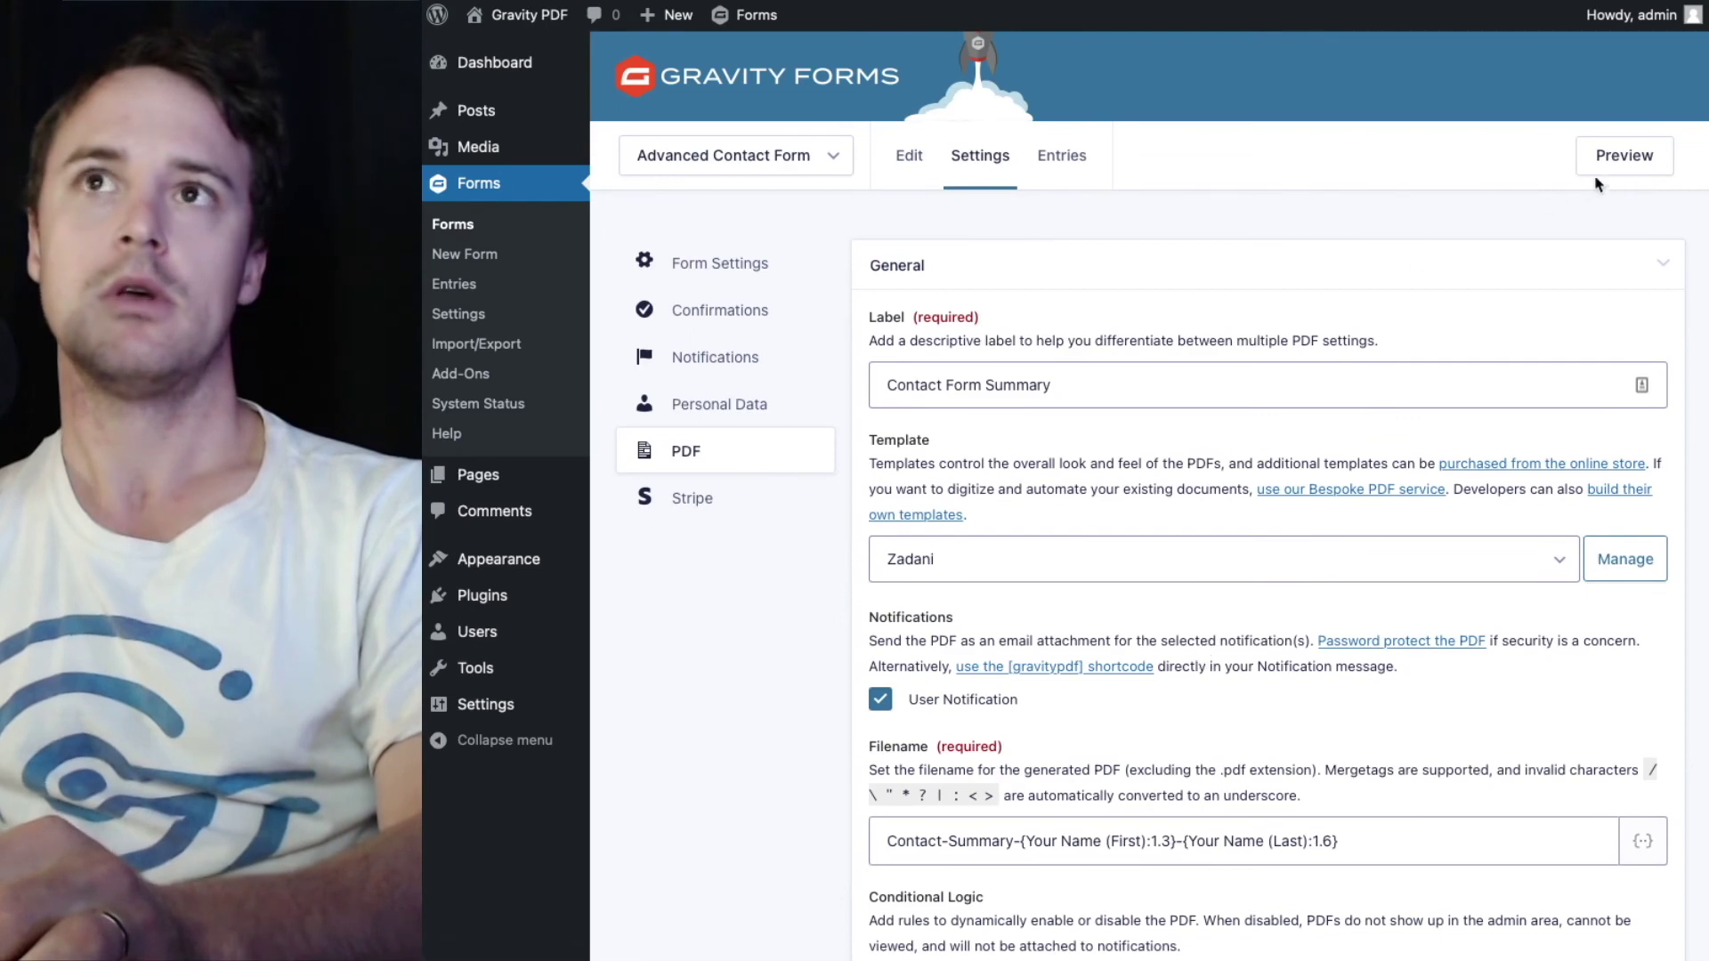
Resubmit the form from the preview and switch to the MailHog inbox.
click(1623, 155)
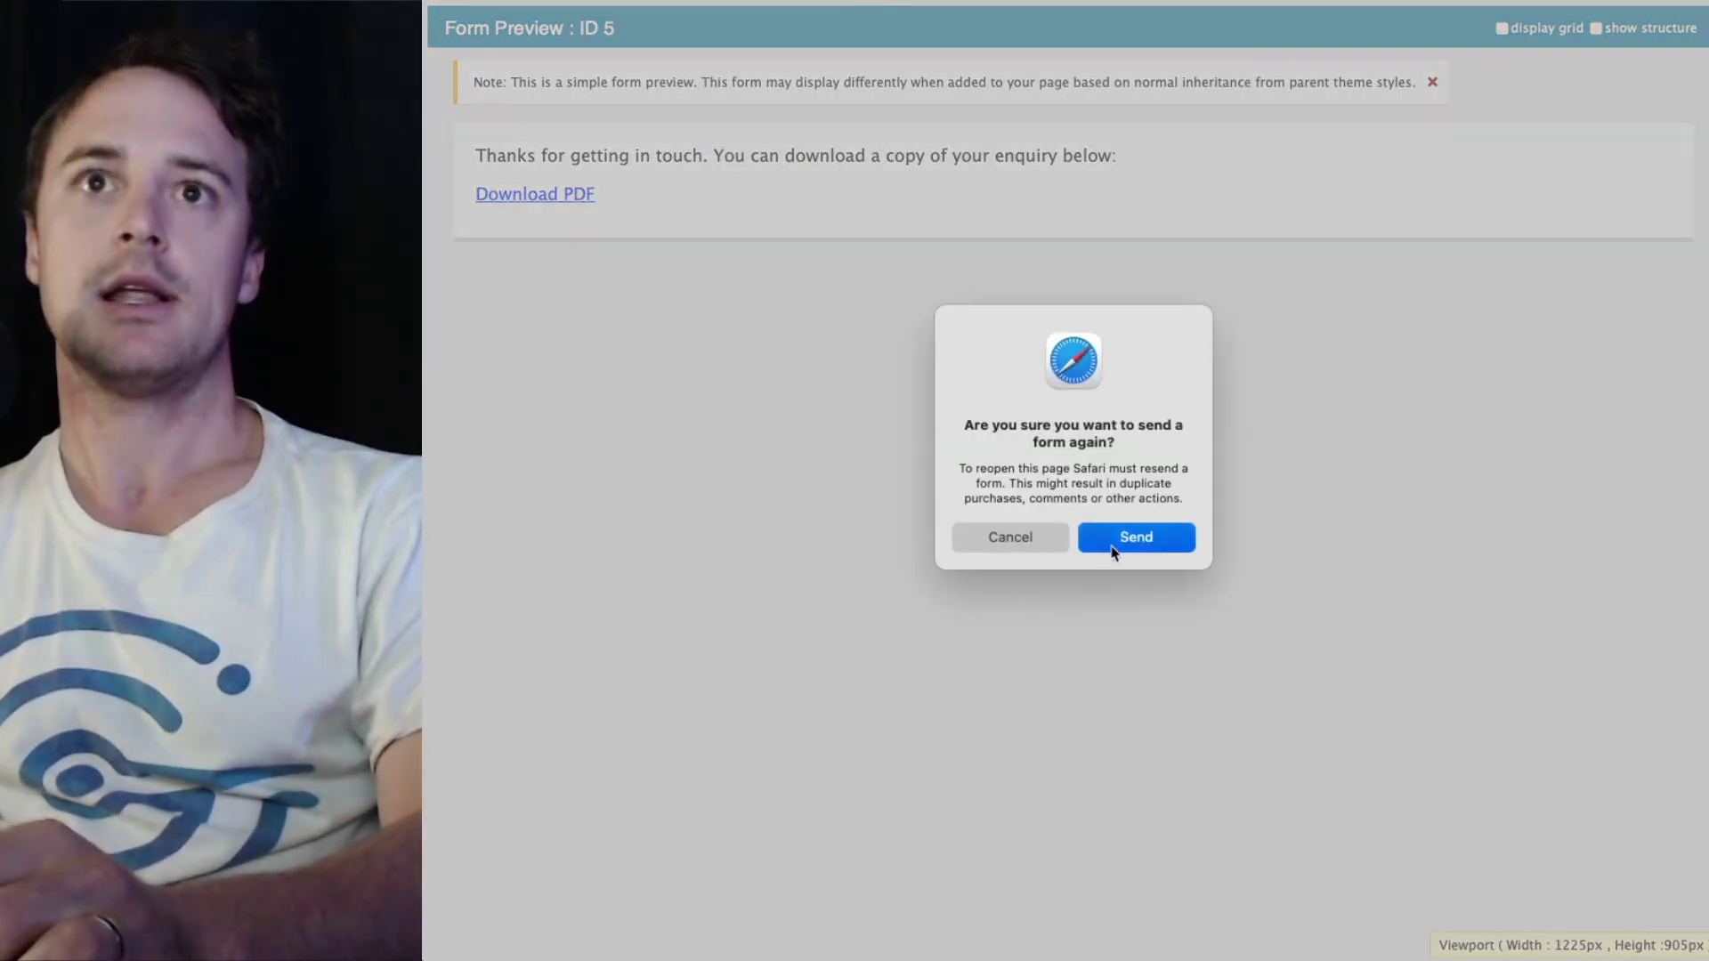
click(1136, 539)
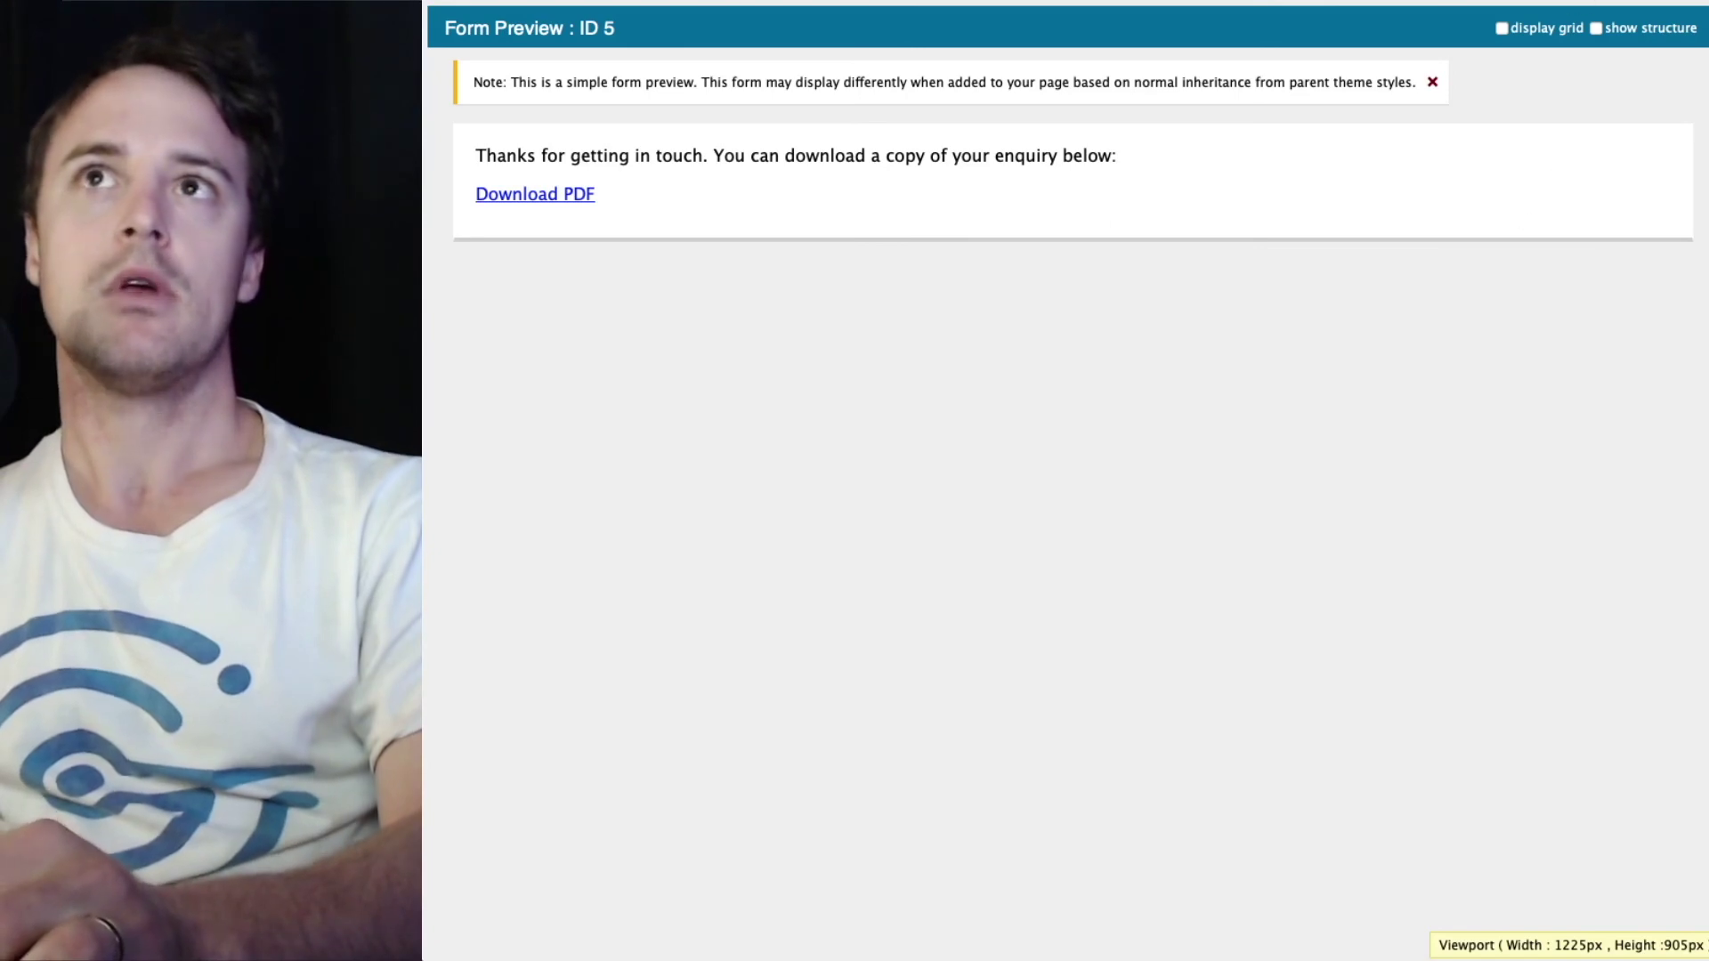
key(ctrl+Tab)
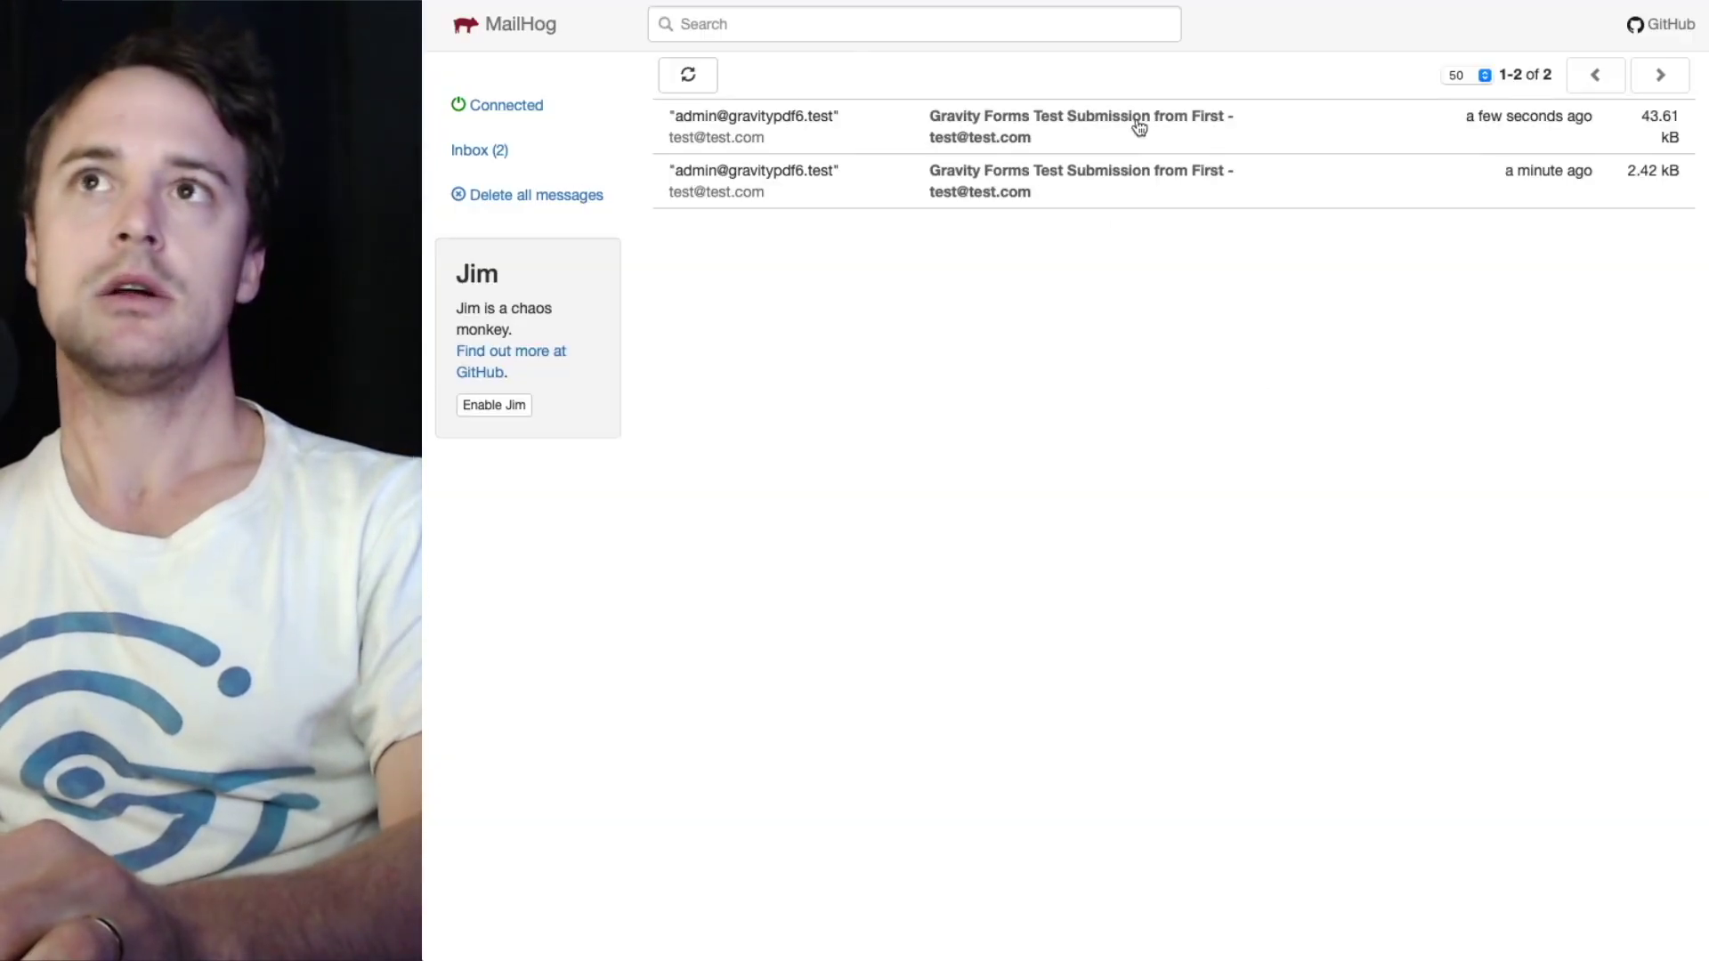
Open the newest test submission email and list its attachment parts.
click(1130, 135)
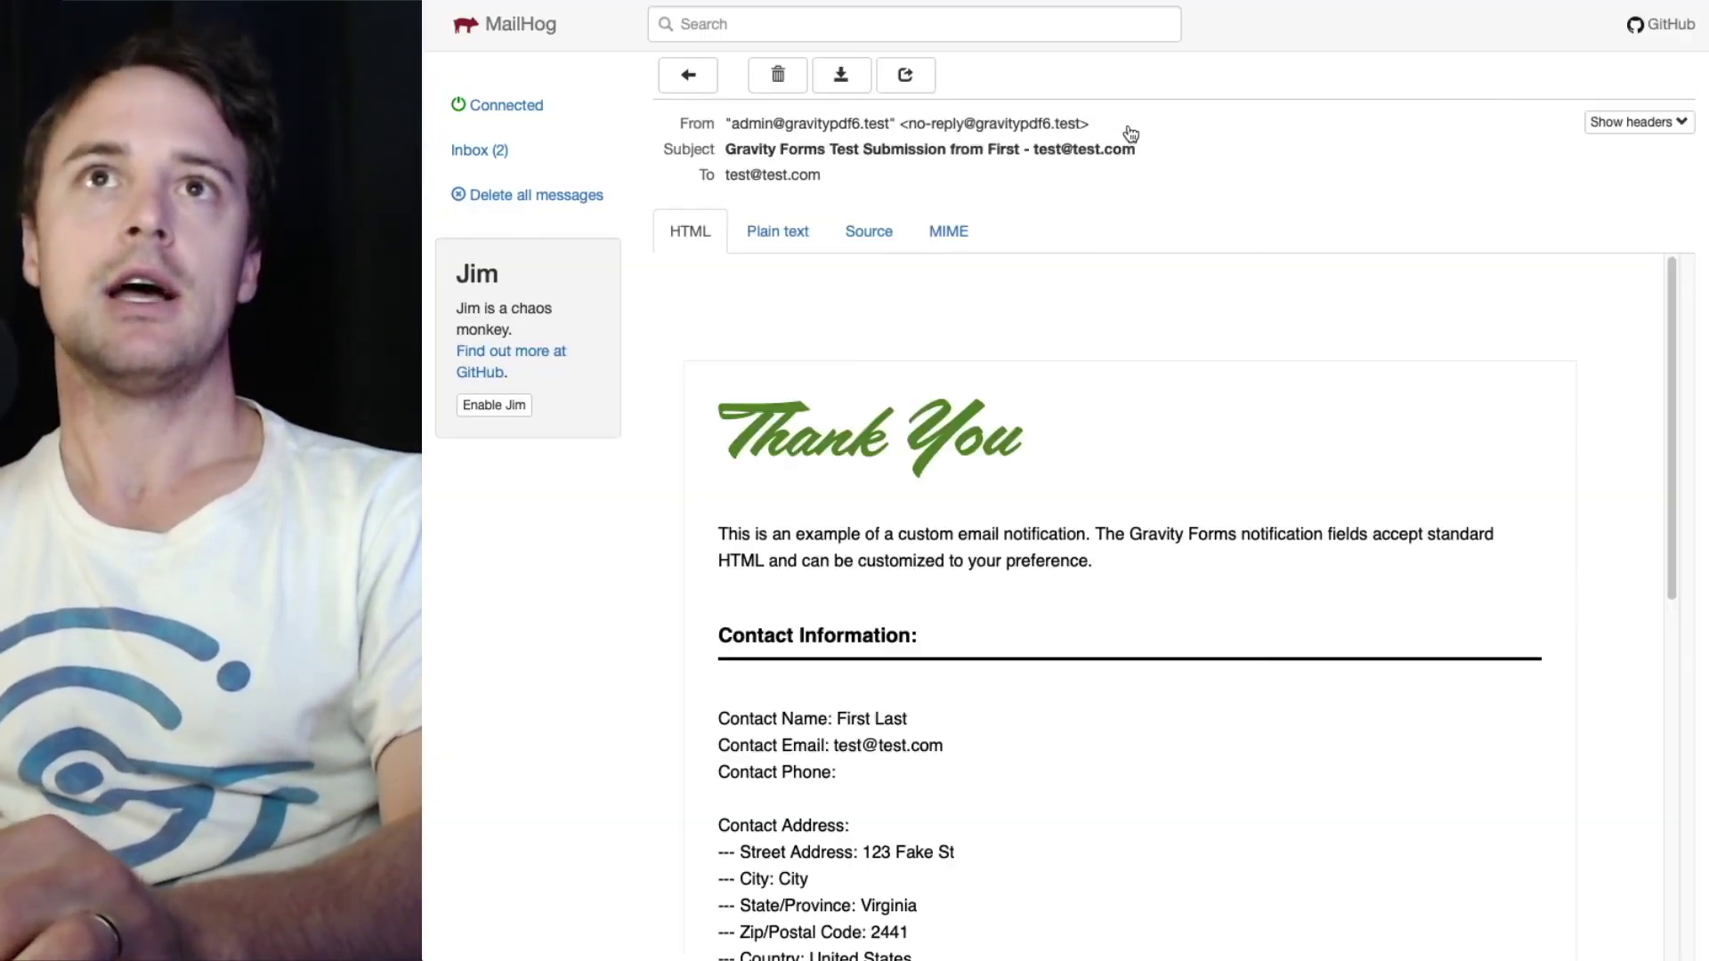
scroll(1171, 373, down, 1)
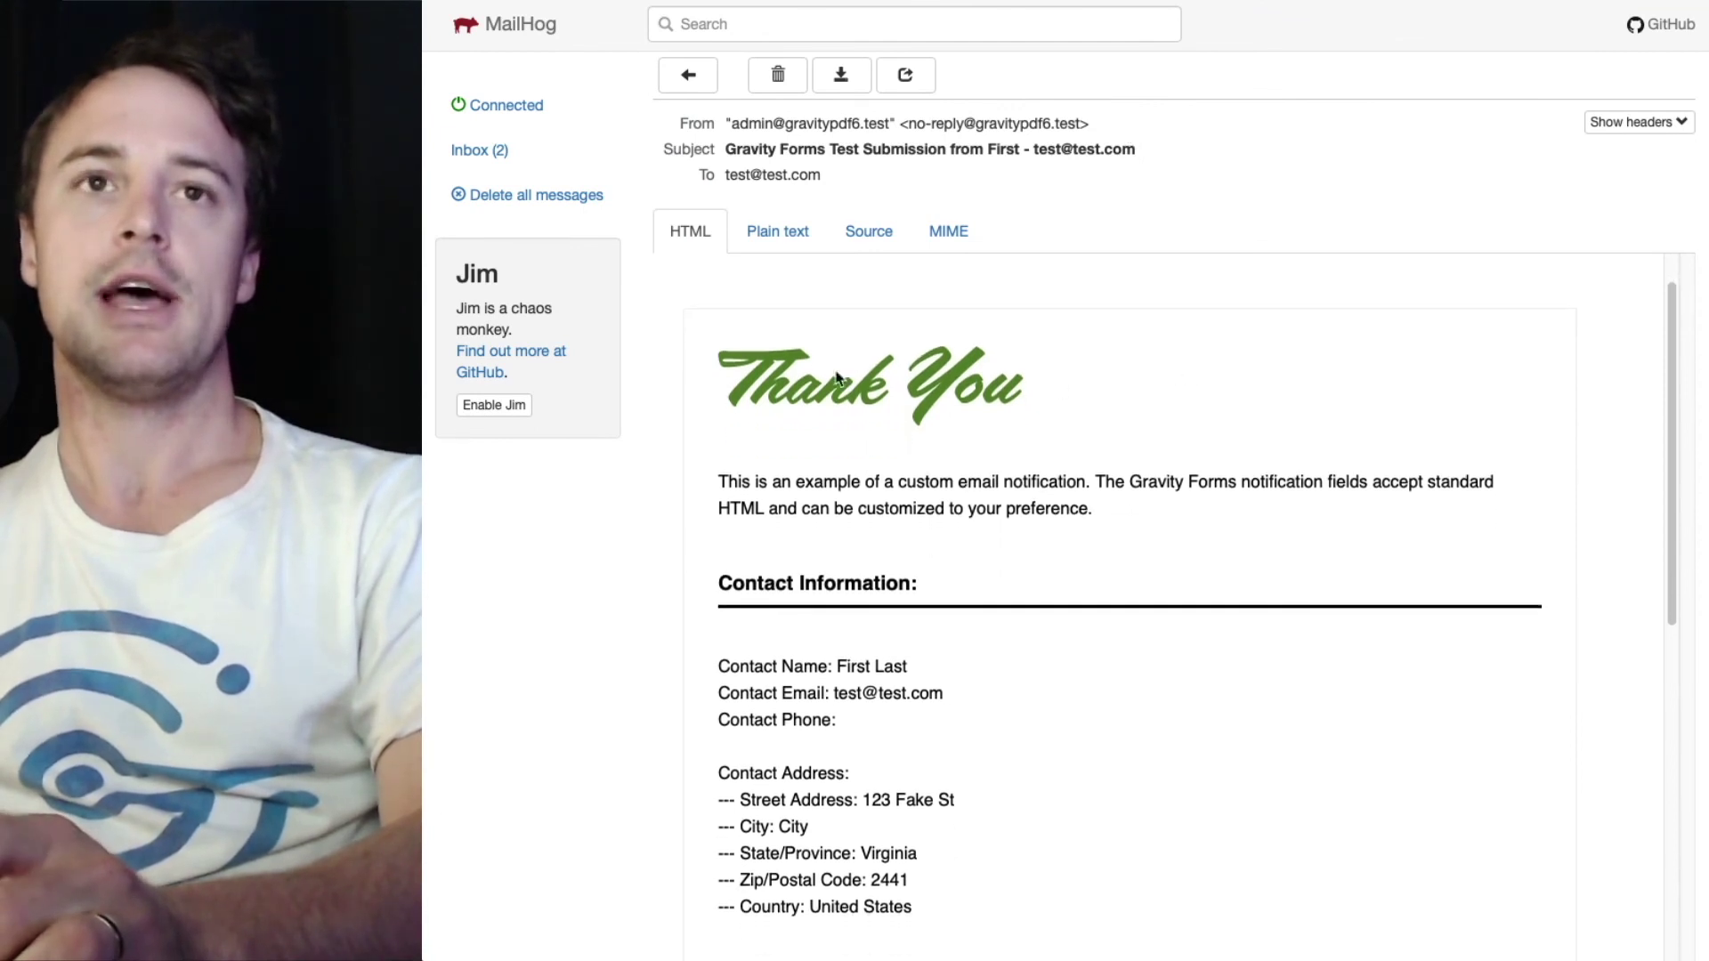
scroll(1172, 373, down, 2)
scroll(1222, 420, down, 2)
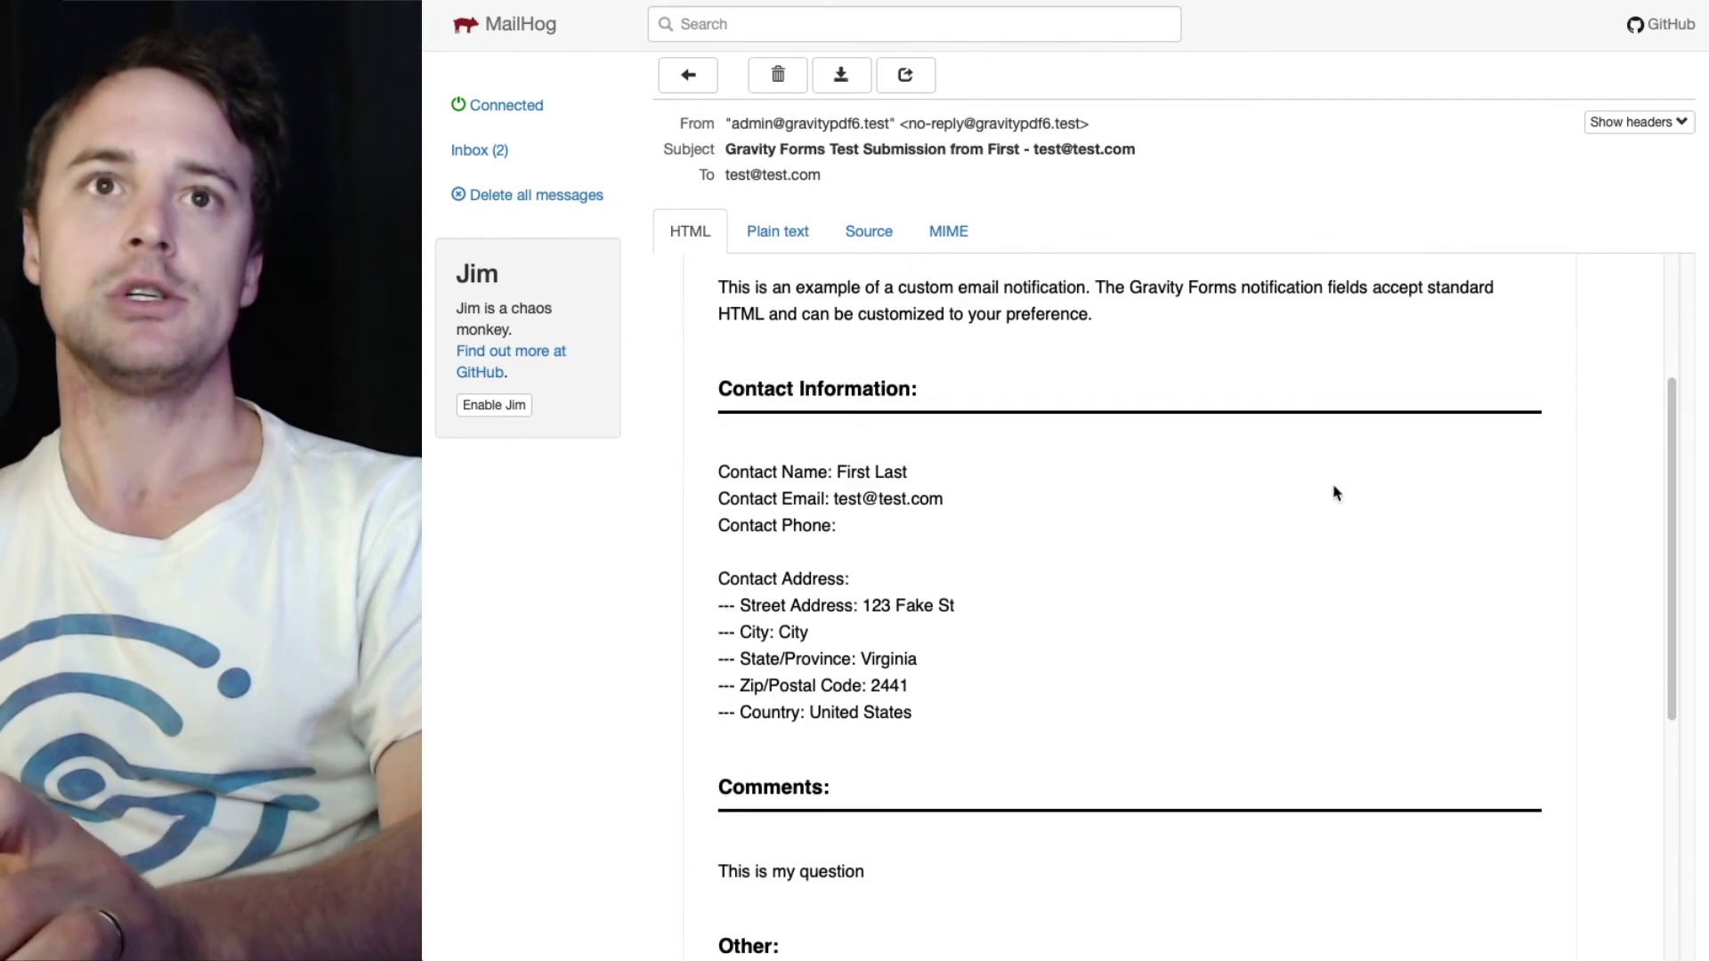
scroll(1332, 494, down, 3)
scroll(1332, 498, down, 2)
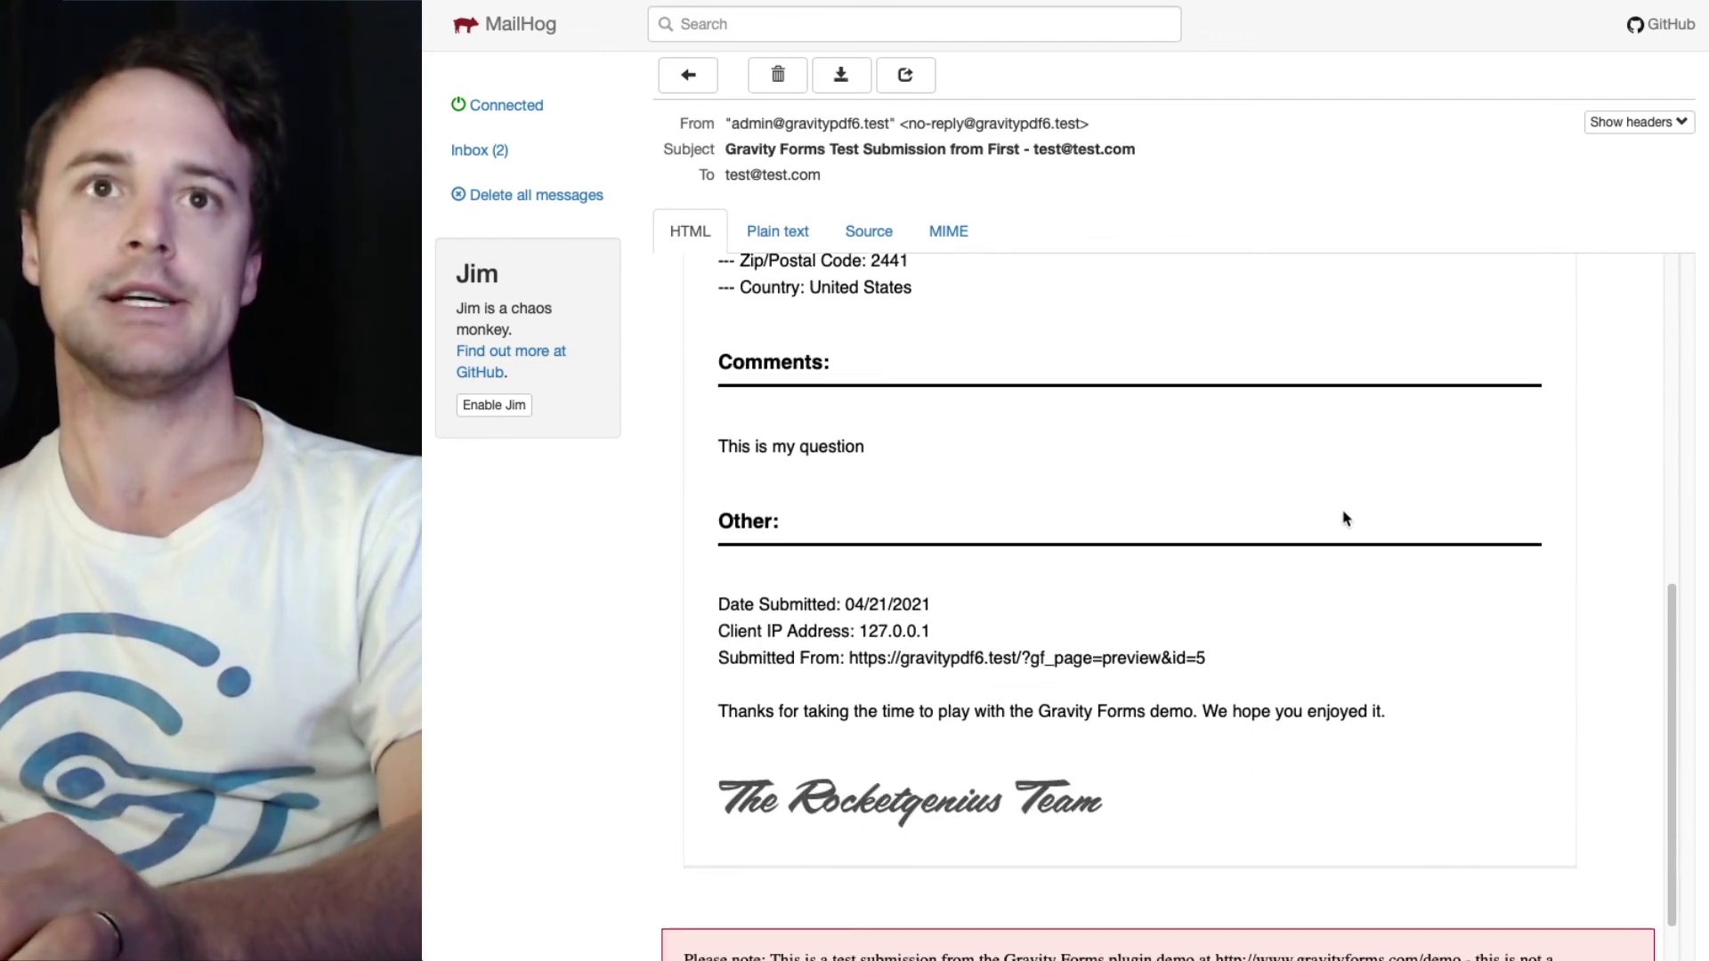
scroll(1340, 514, down, 1)
scroll(1339, 519, down, 2)
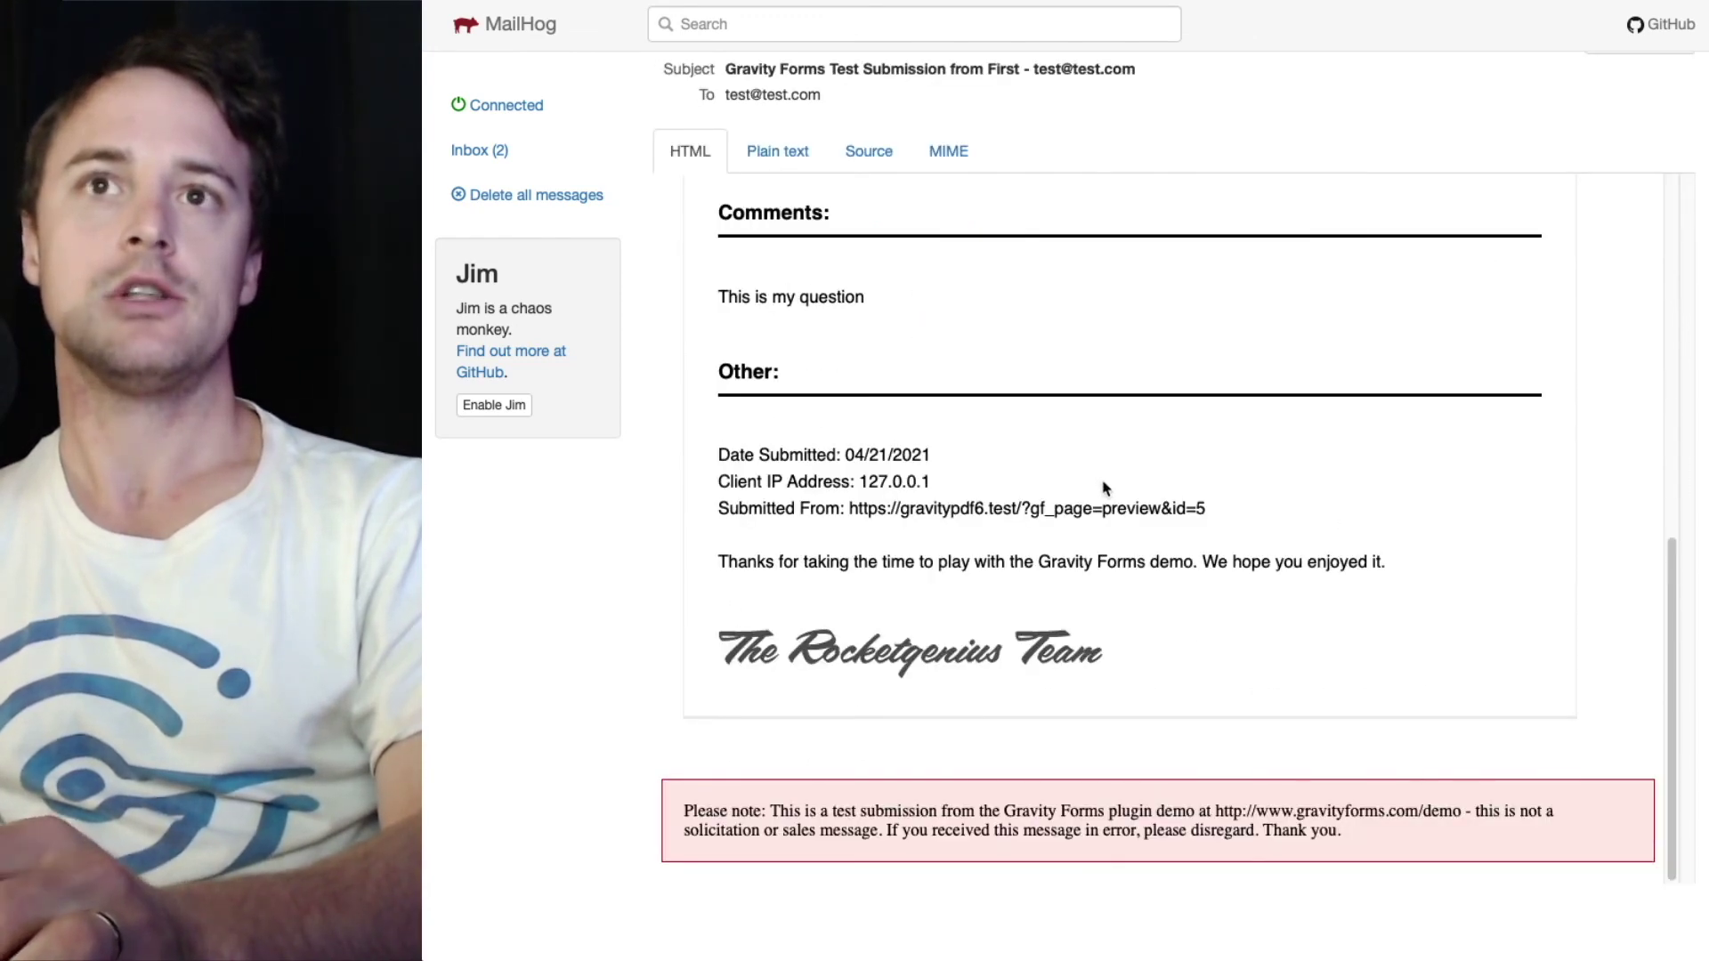
scroll(1107, 489, up, 2)
scroll(1104, 490, up, 3)
scroll(1104, 491, up, 2)
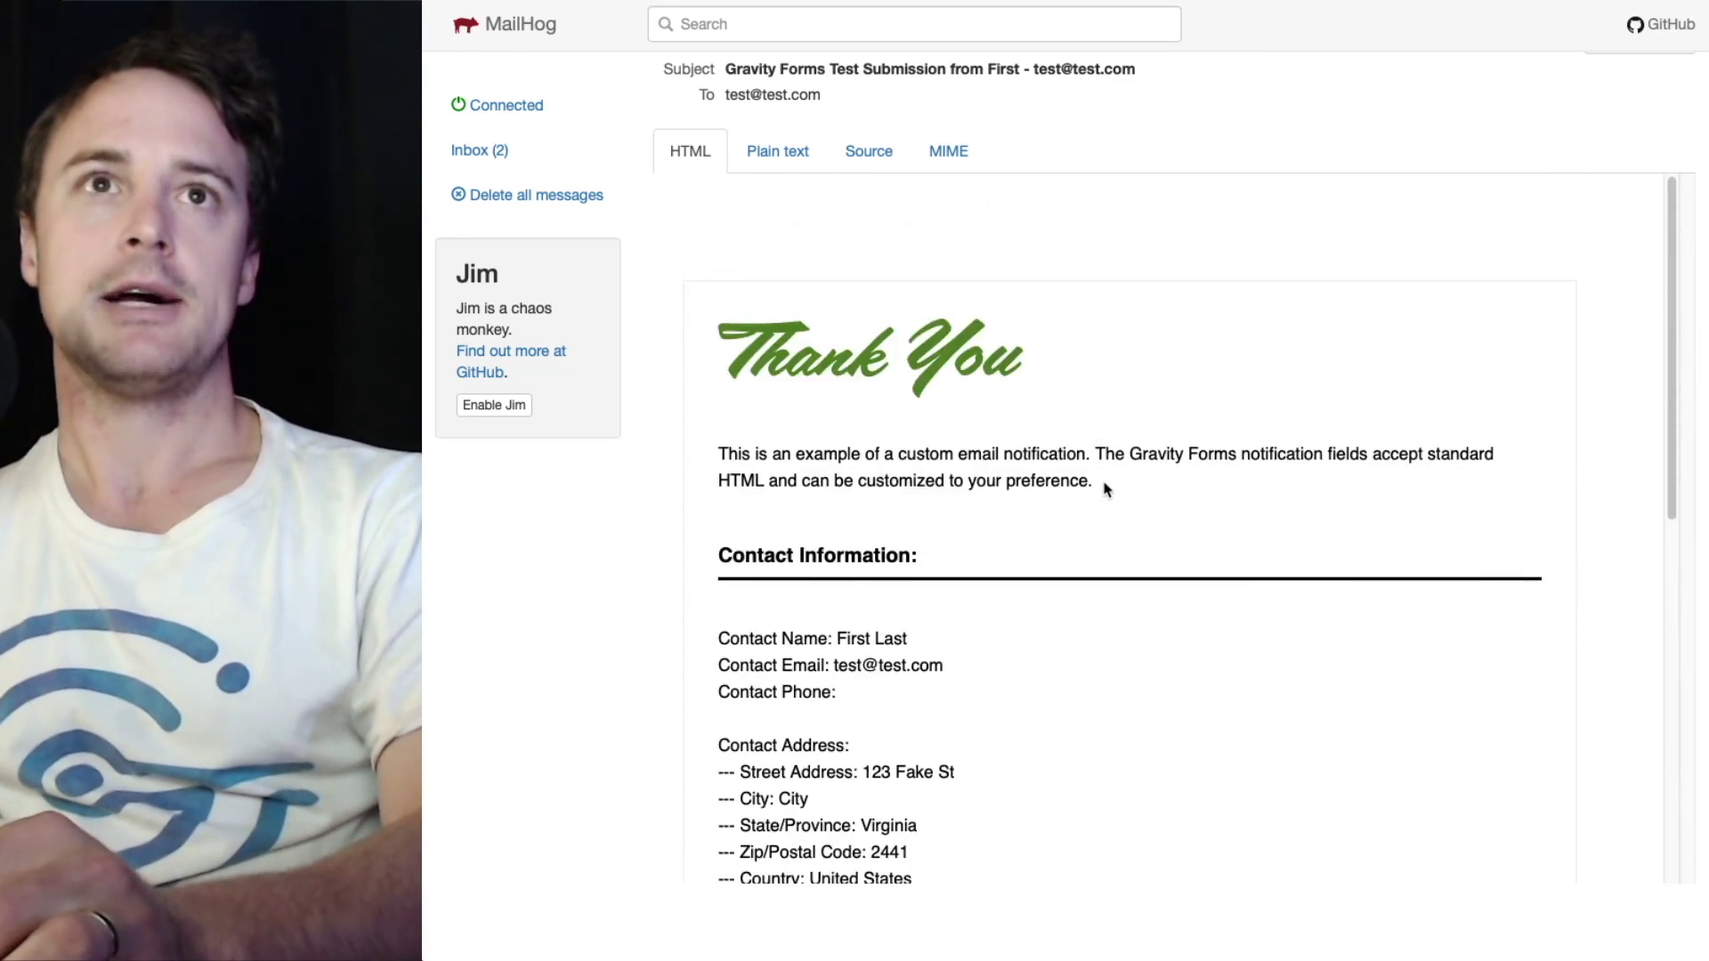
click(968, 156)
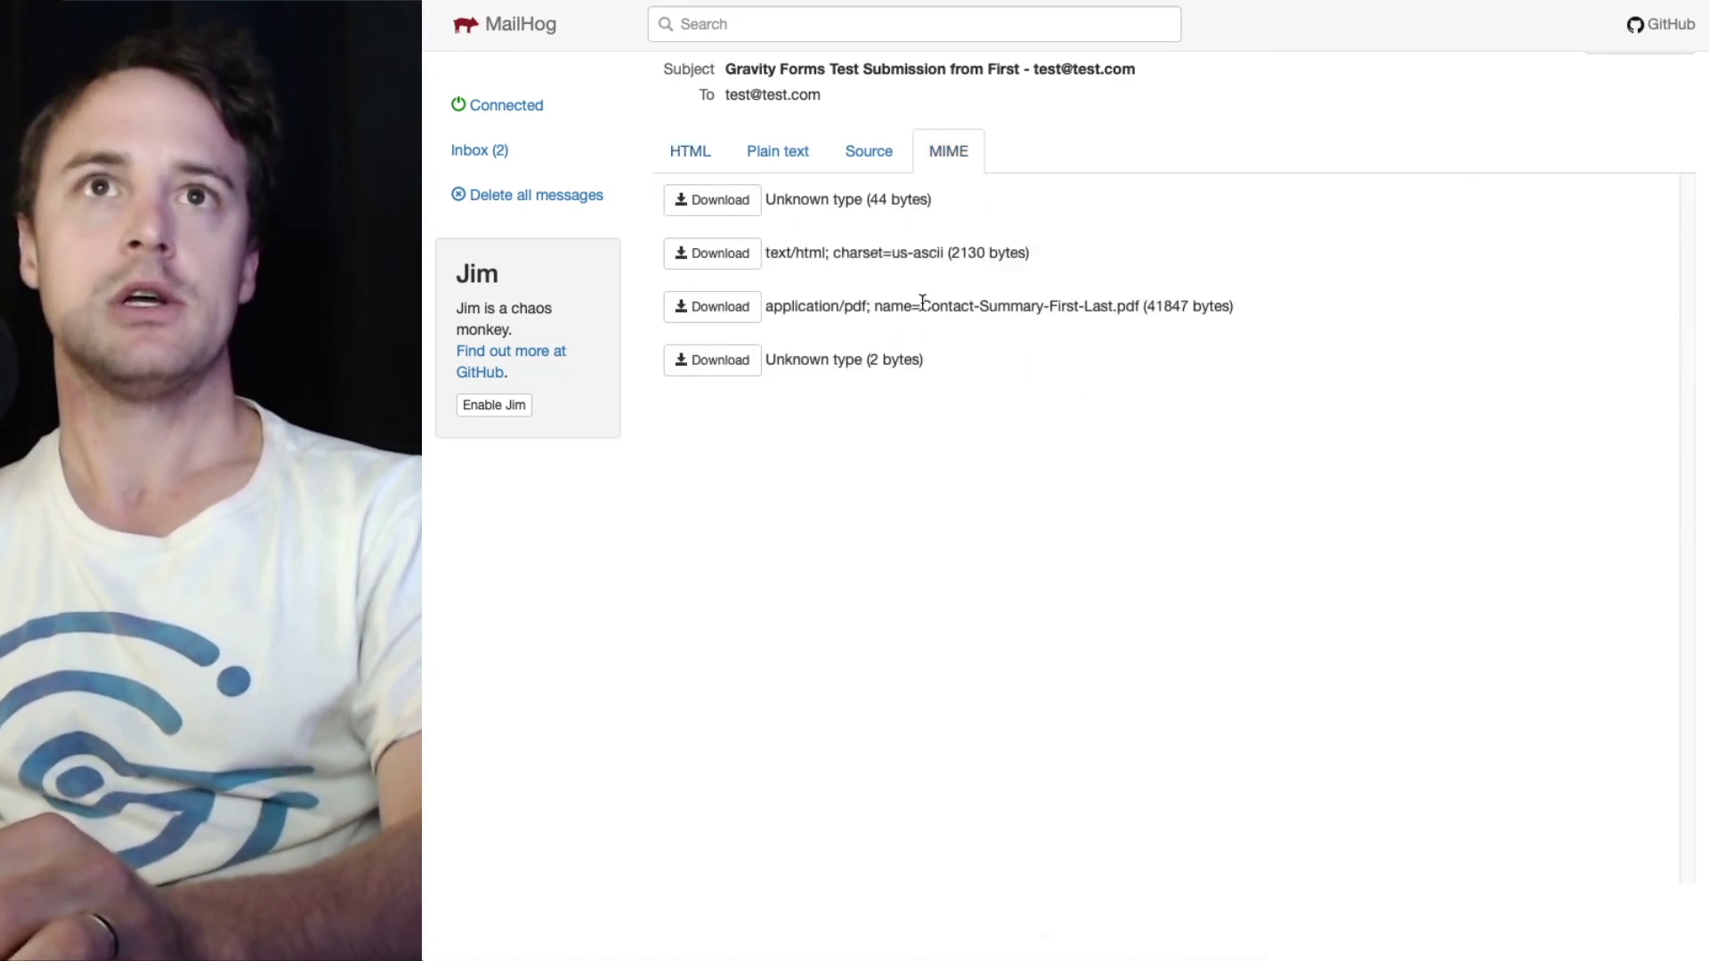
Check the attachment is Contact-Summary-First-Last.pdf matching the contact name First Last.
drag(921, 306, 1135, 305)
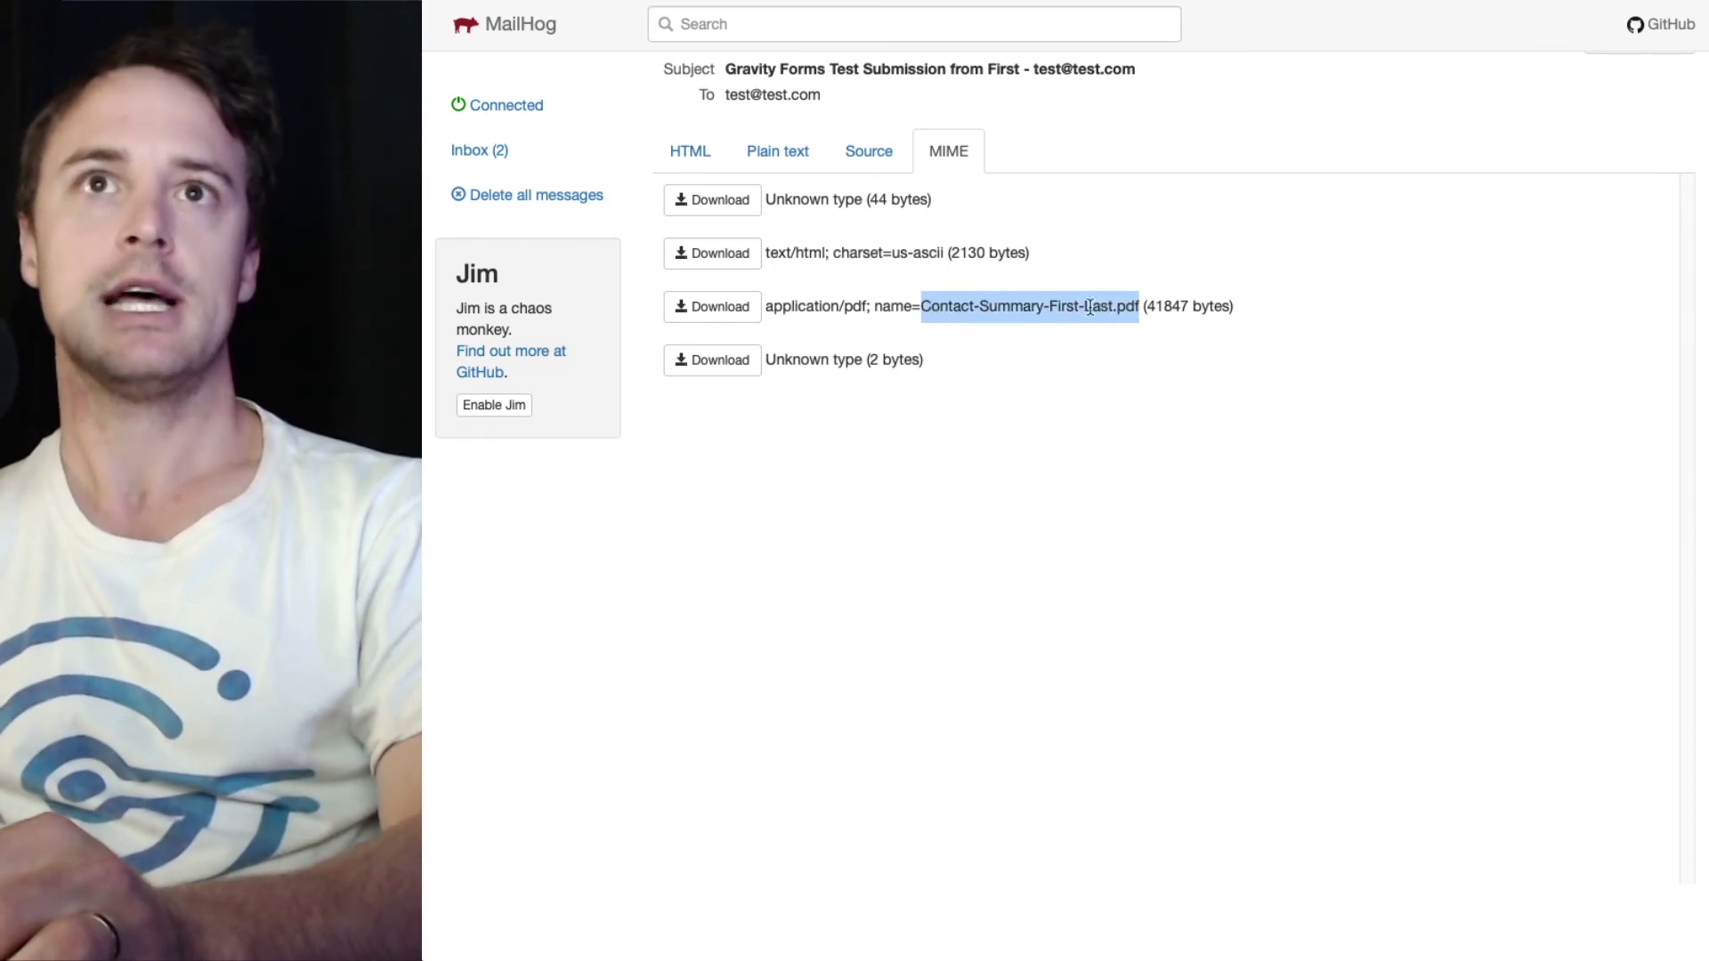
click(692, 150)
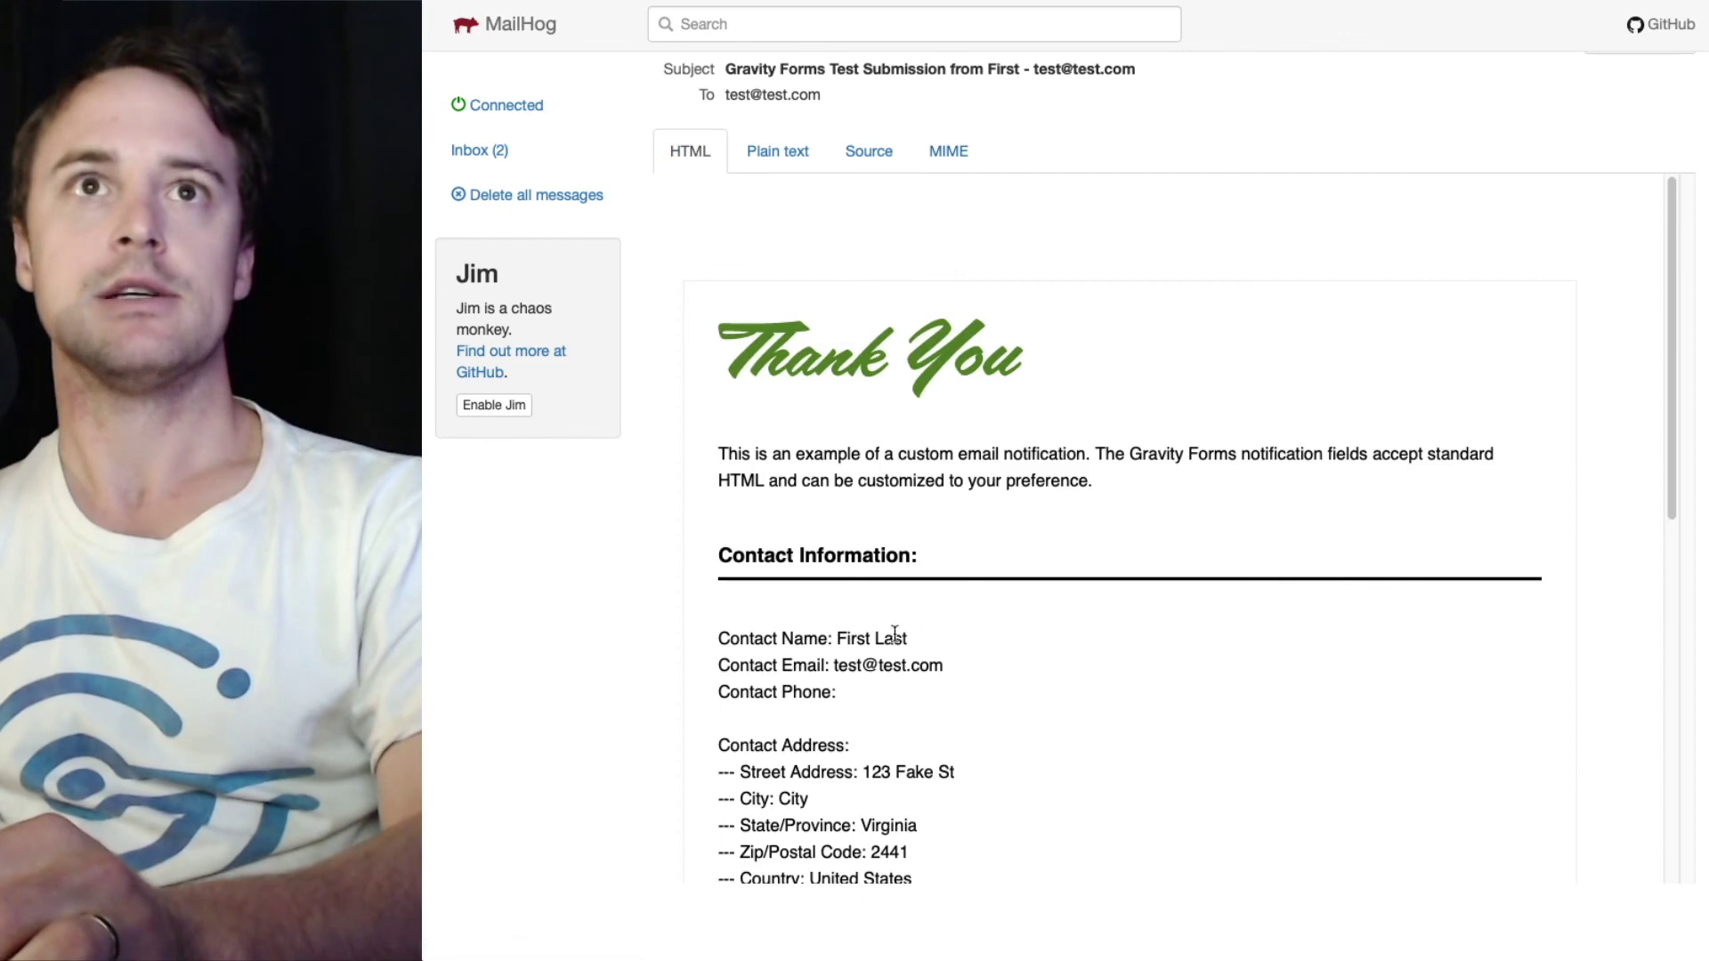
drag(838, 636, 954, 634)
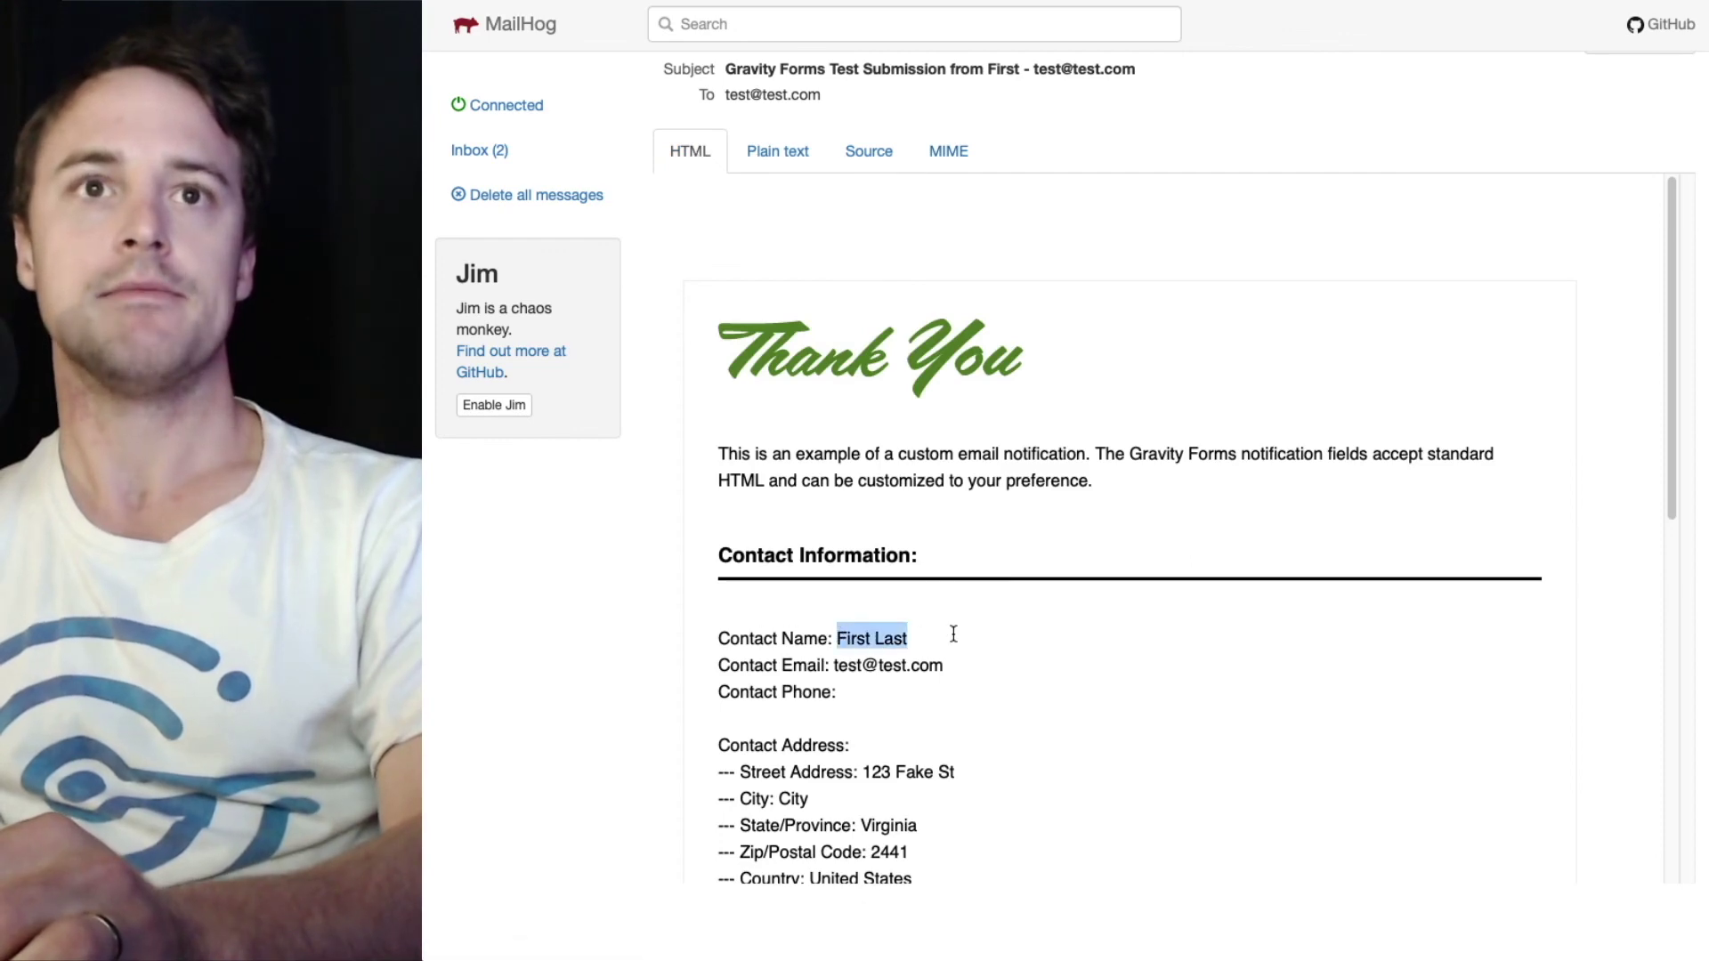
click(954, 635)
click(948, 152)
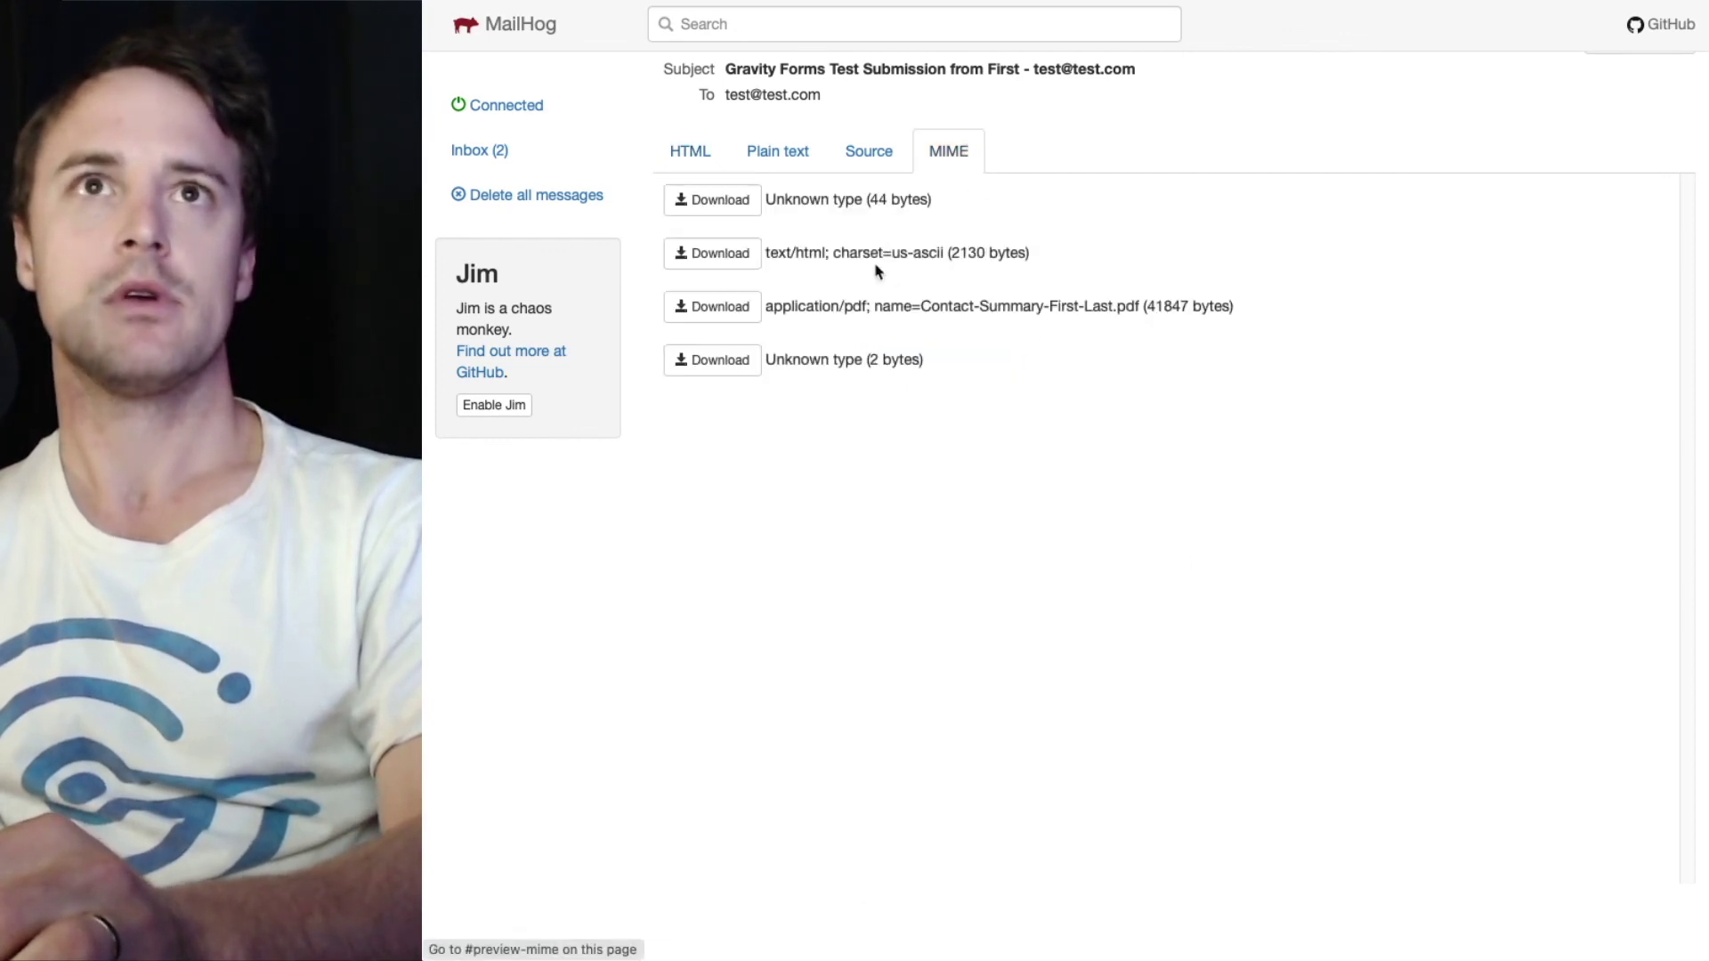
Download the attached PDF and open it in Foxit PhantomPDF.
click(684, 325)
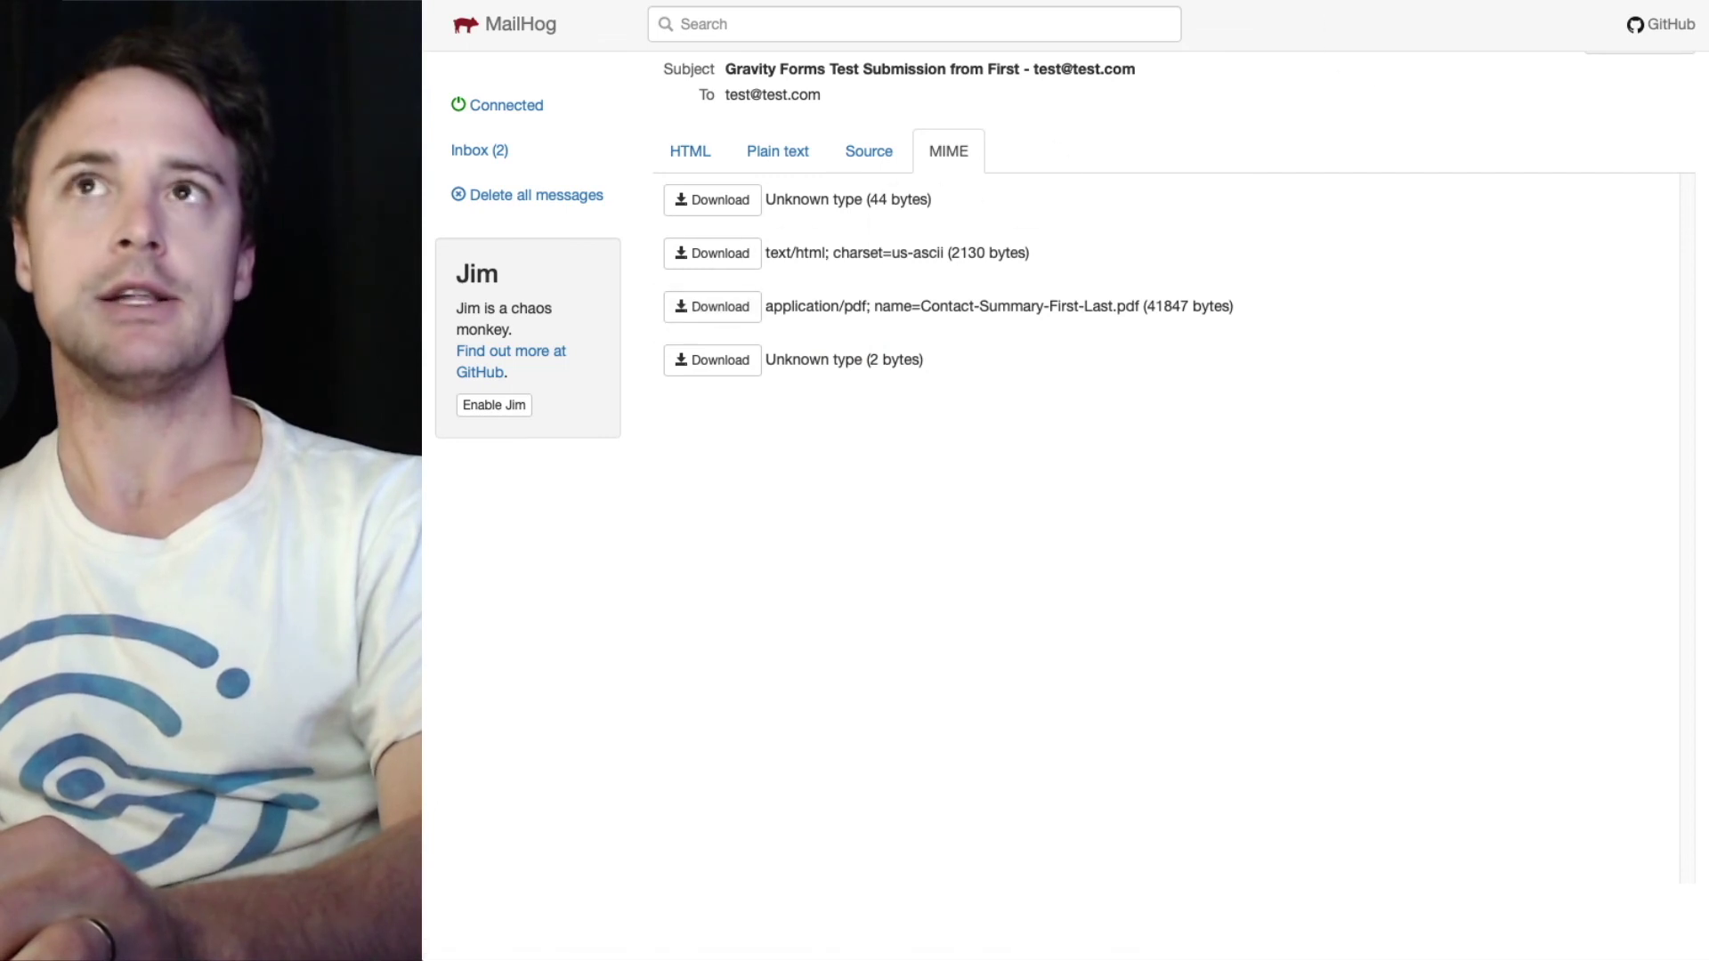
double_click(1495, 40)
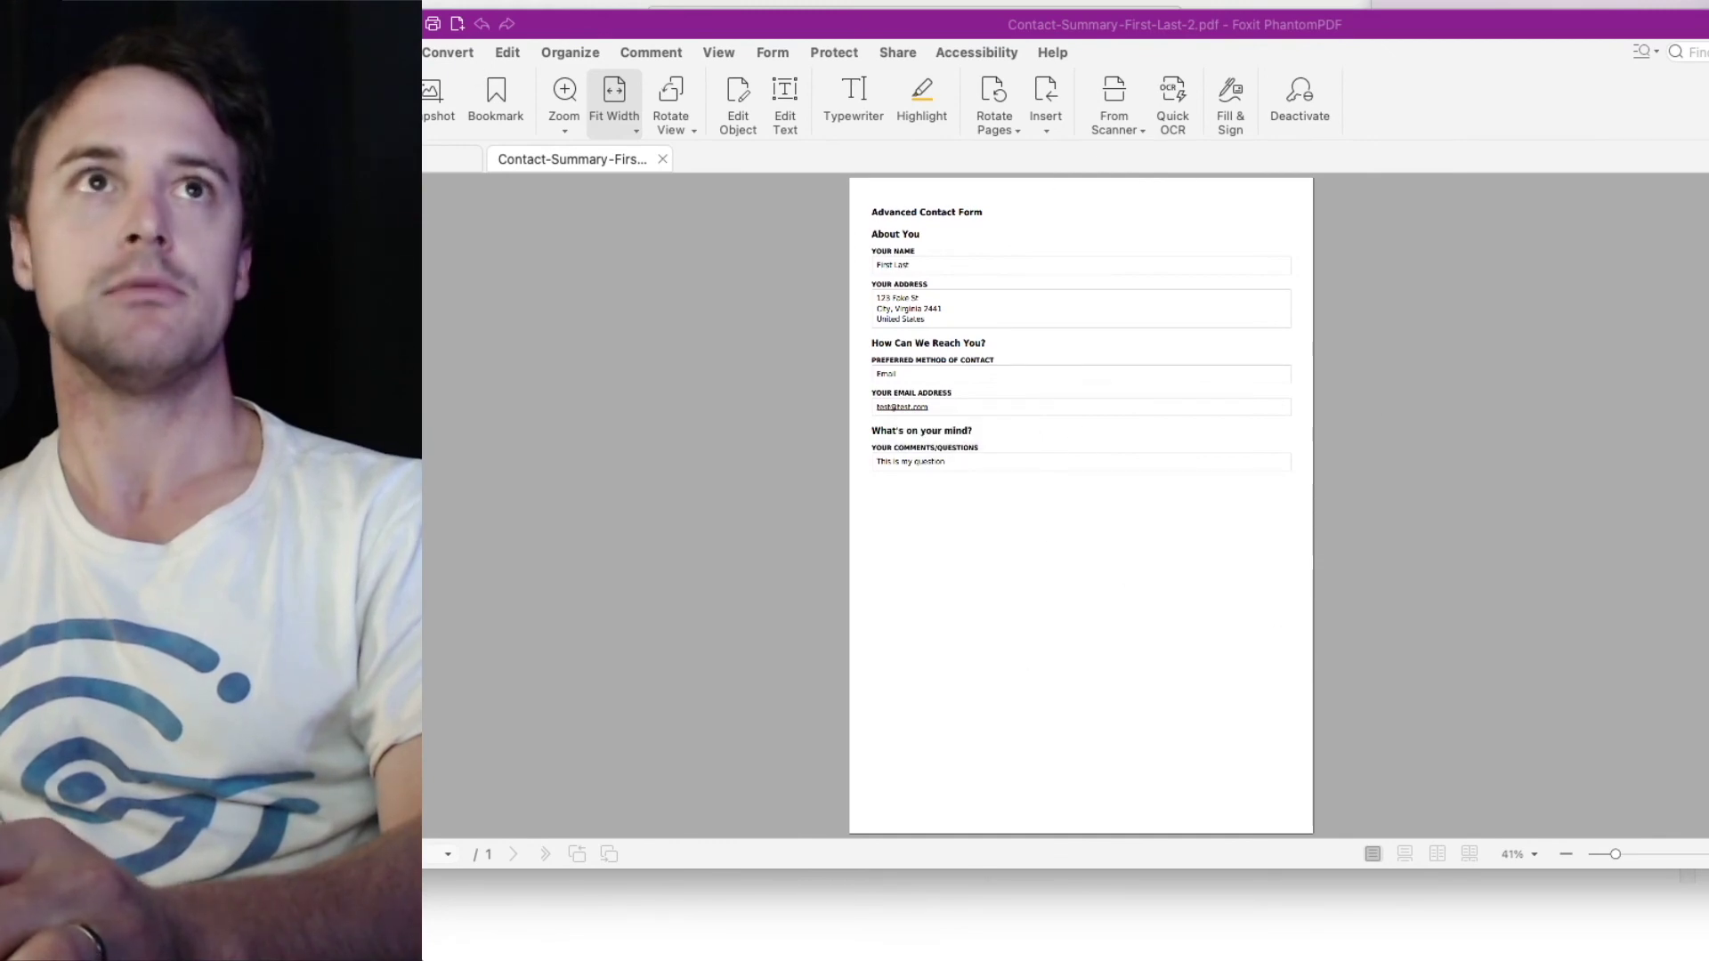
Close the attached PDF in Foxit and return to the MailHog attachment list.
key(super+q)
click(1215, 466)
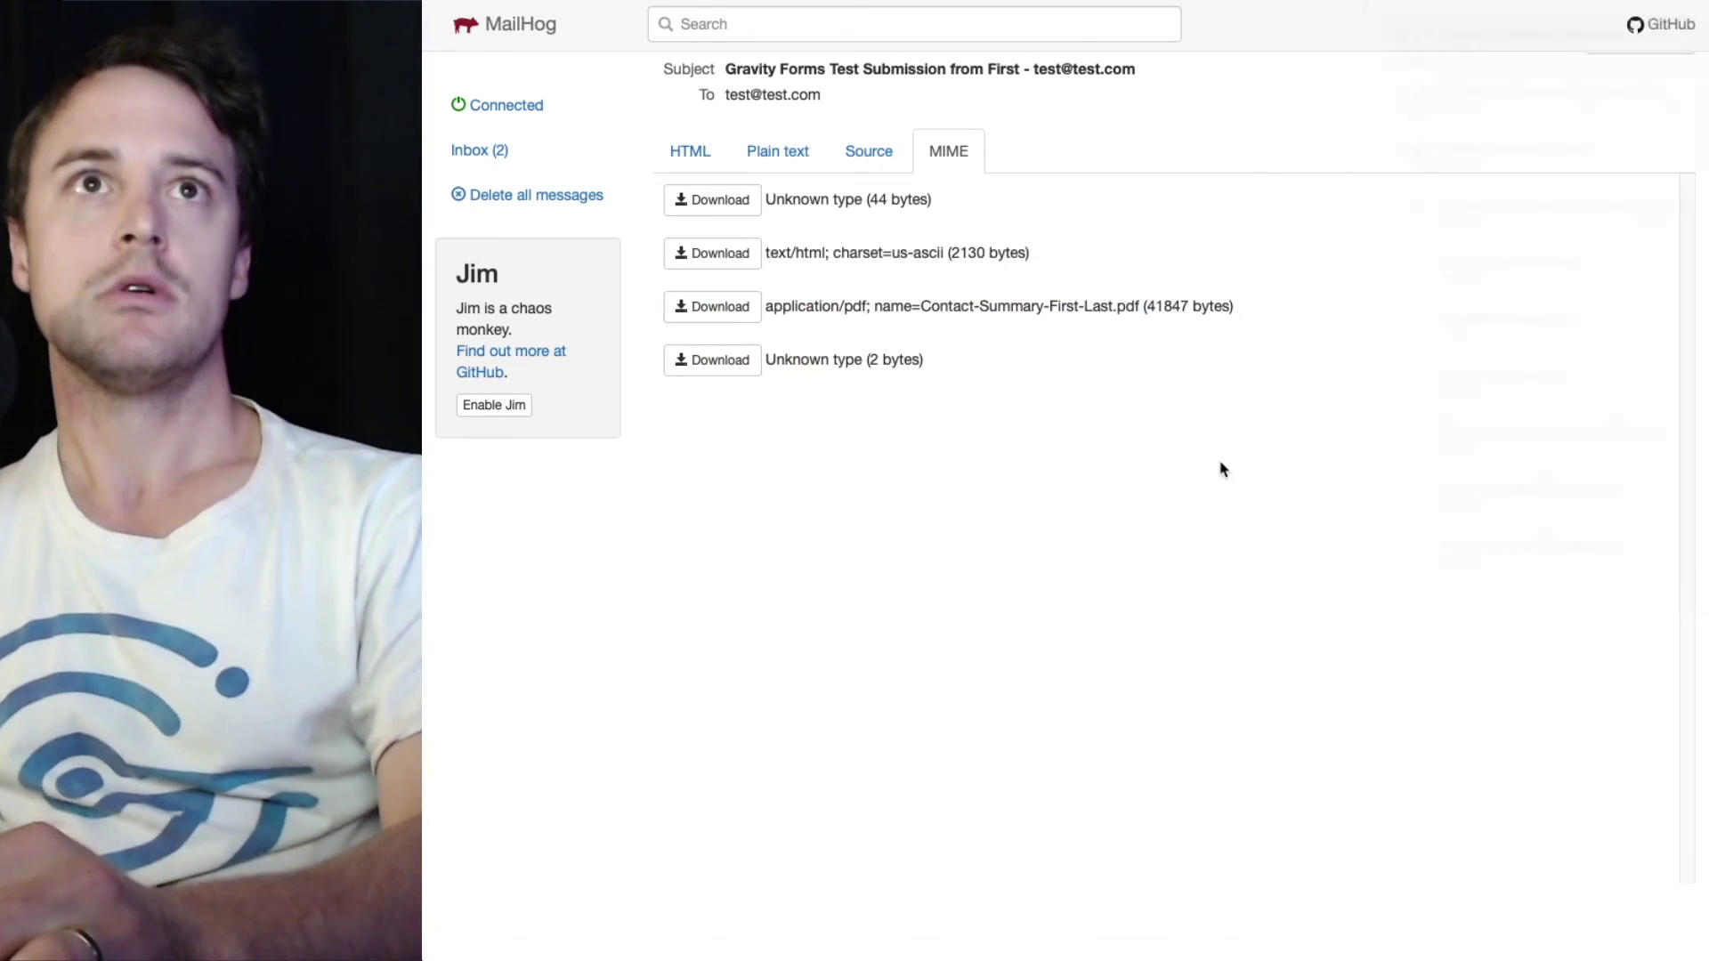